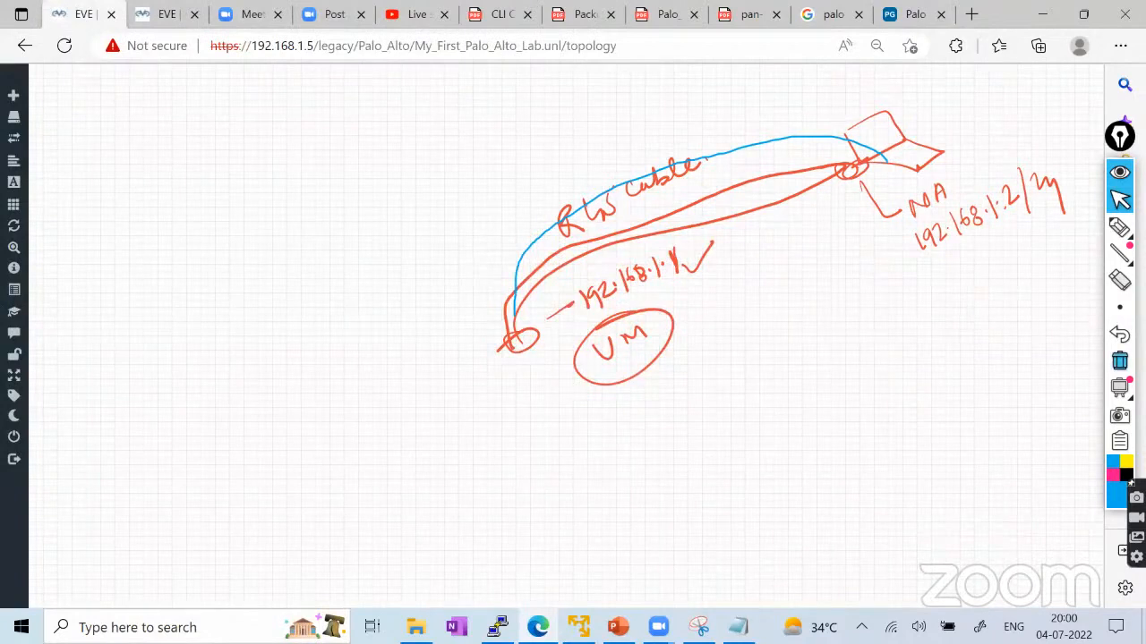
Erase the hand-drawn cable and IP address sketch from the empty topology canvas.
click(1120, 360)
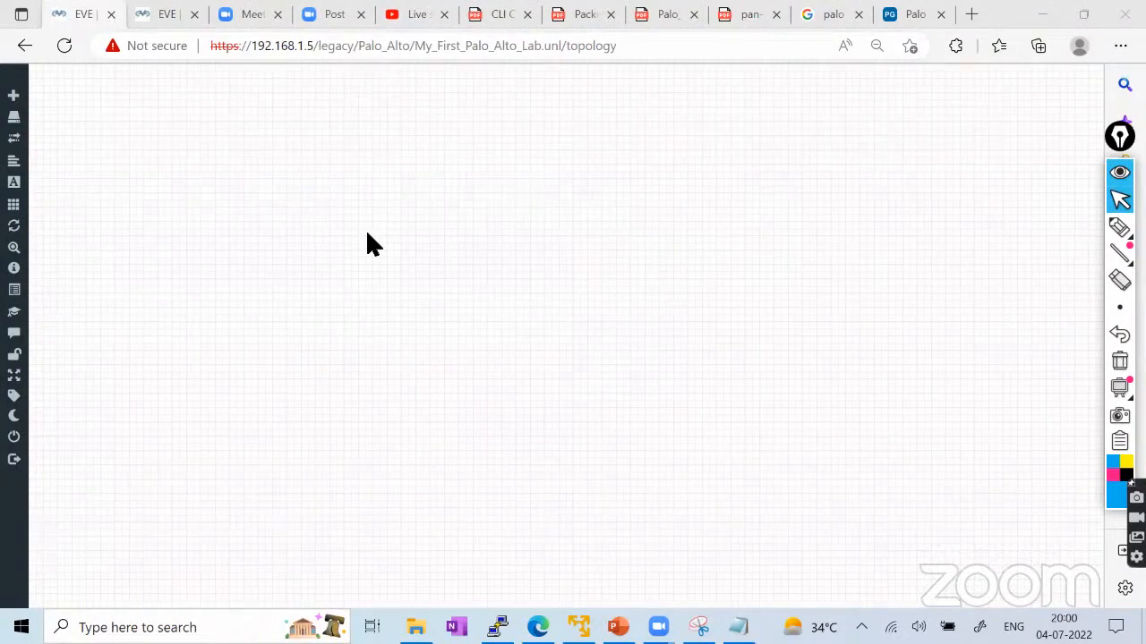
click(1119, 226)
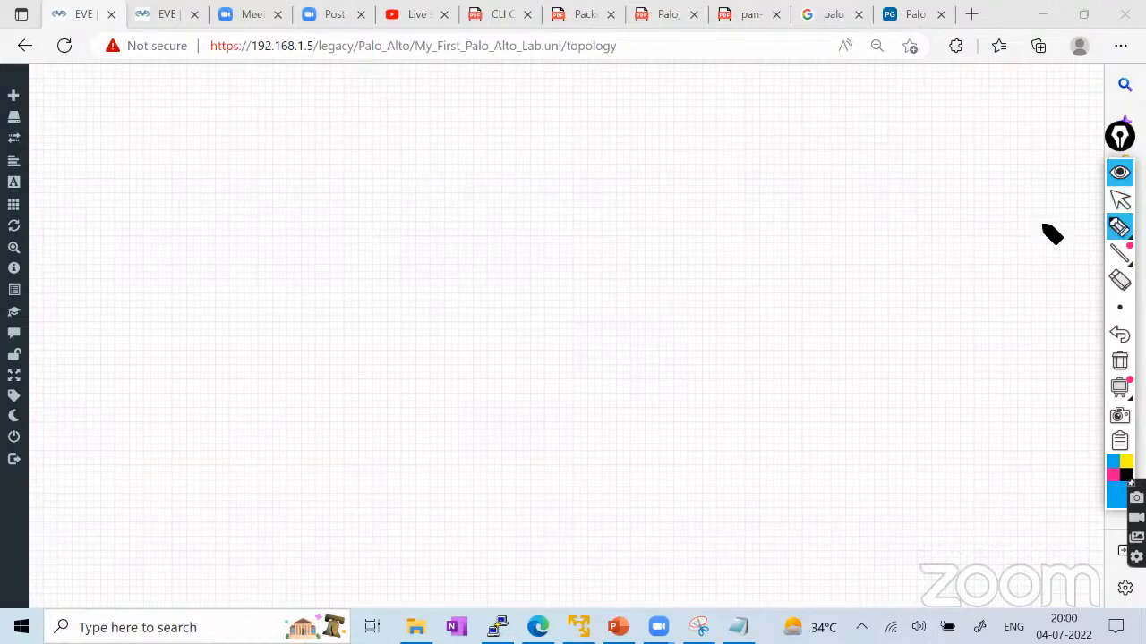
drag(805, 273, 825, 276)
drag(802, 279, 806, 304)
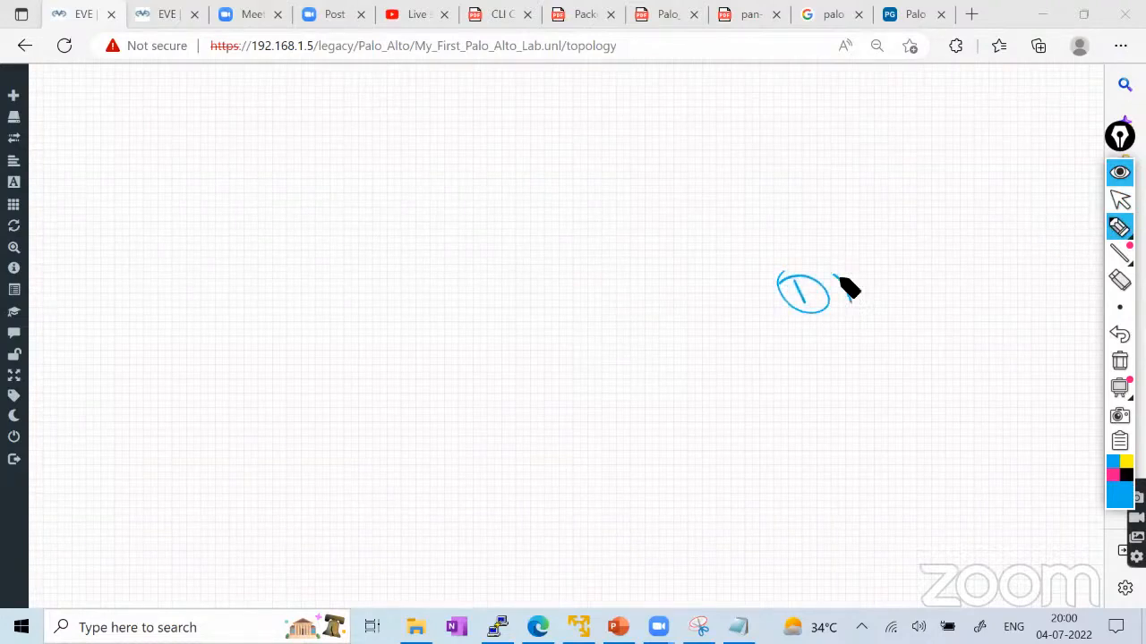
drag(840, 265, 836, 303)
drag(845, 289, 879, 267)
drag(810, 336, 807, 360)
mouse_move(822, 333)
mouse_down()
mouse_move(821, 358)
mouse_move(791, 359)
mouse_up()
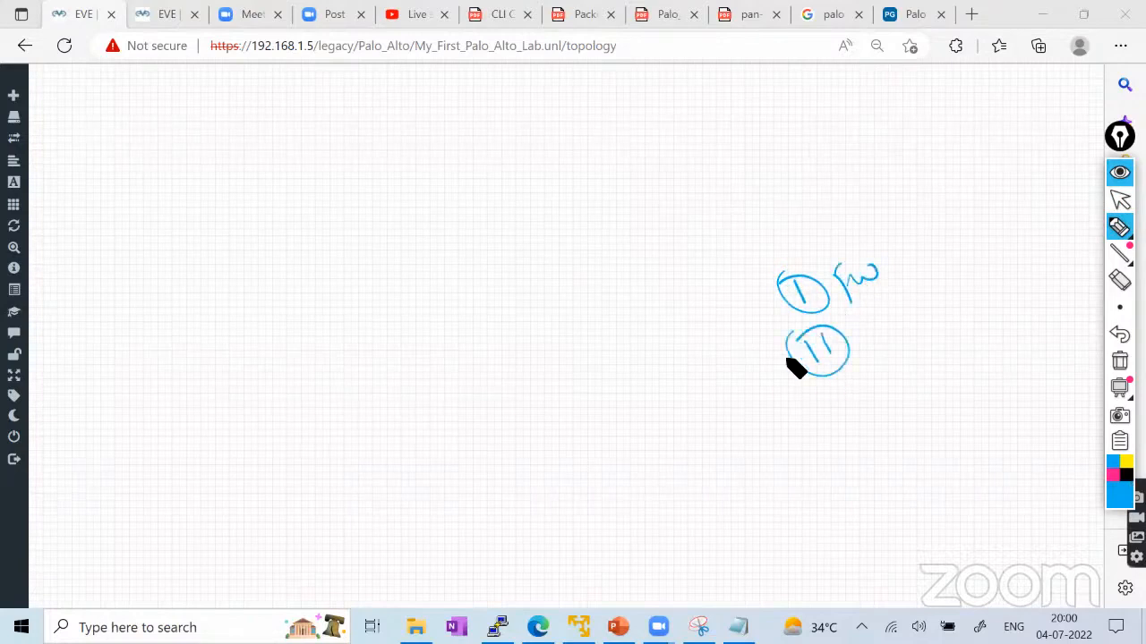
drag(869, 321, 869, 333)
drag(885, 322, 913, 327)
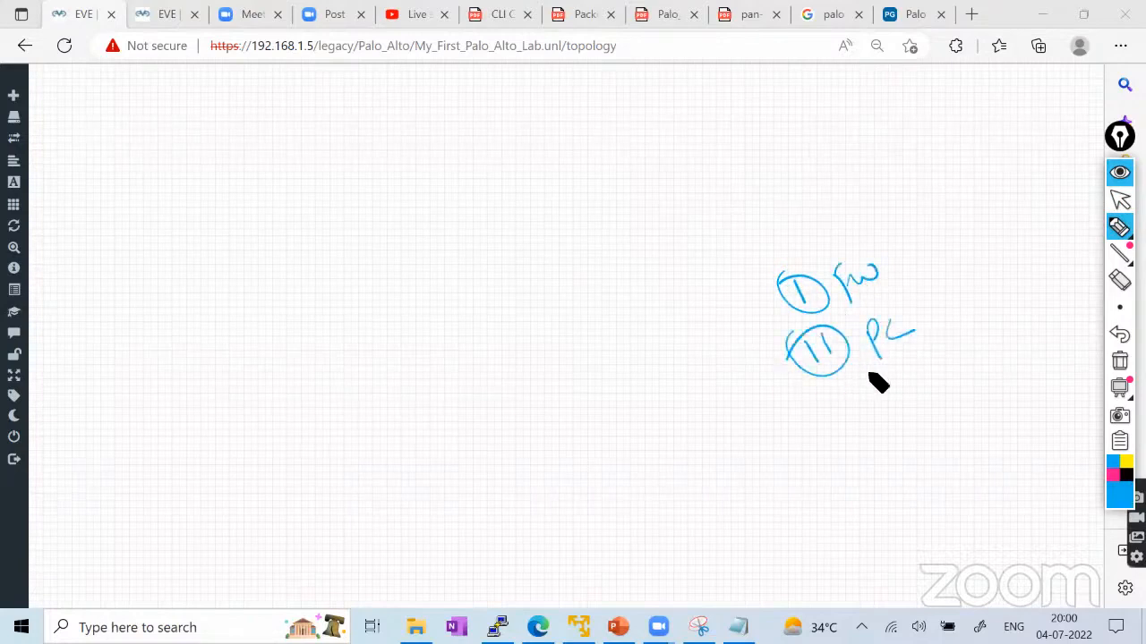
drag(863, 385, 947, 330)
mouse_move(908, 233)
mouse_down()
mouse_move(893, 424)
mouse_move(741, 207)
mouse_up()
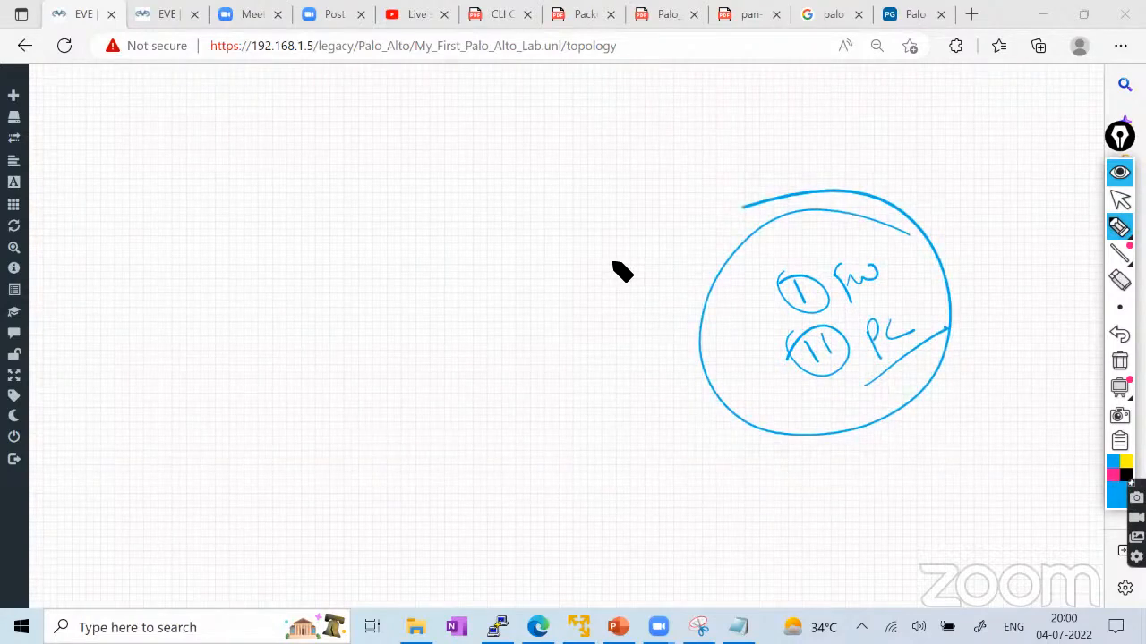
drag(864, 466, 913, 452)
drag(872, 528, 963, 456)
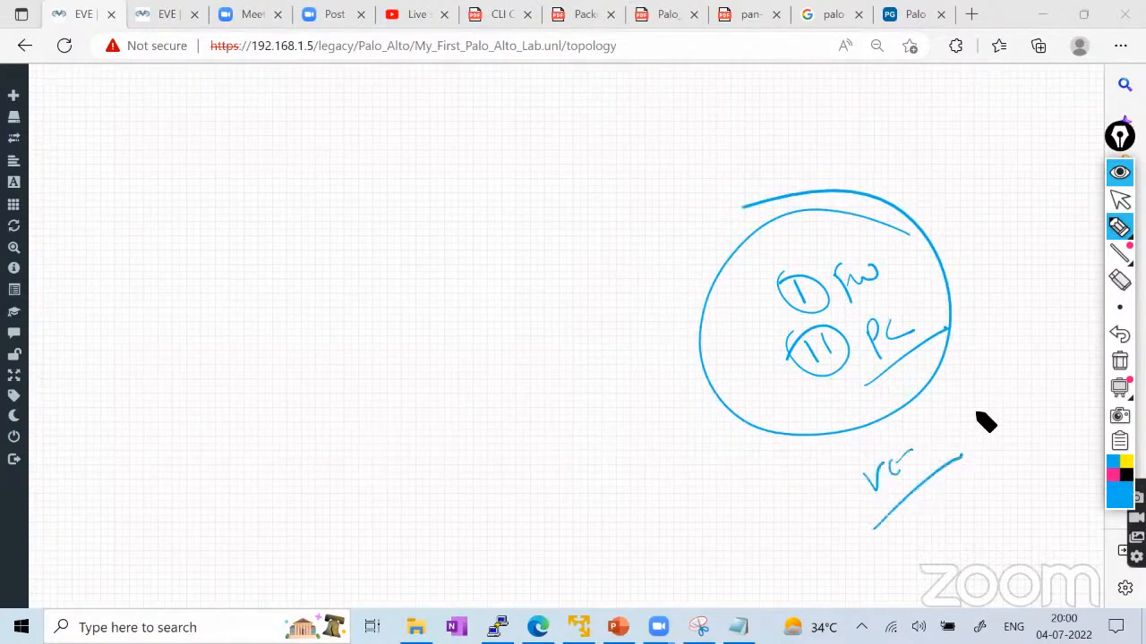
click(1119, 359)
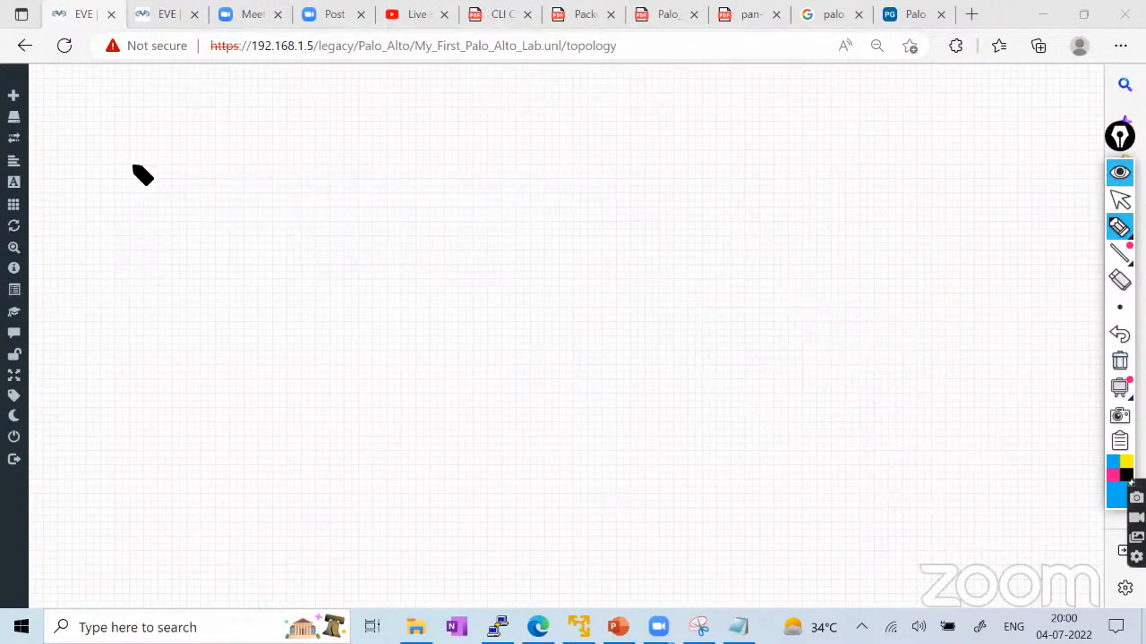
mouse_move(194, 66)
mouse_down()
mouse_move(603, 59)
mouse_move(192, 34)
mouse_up()
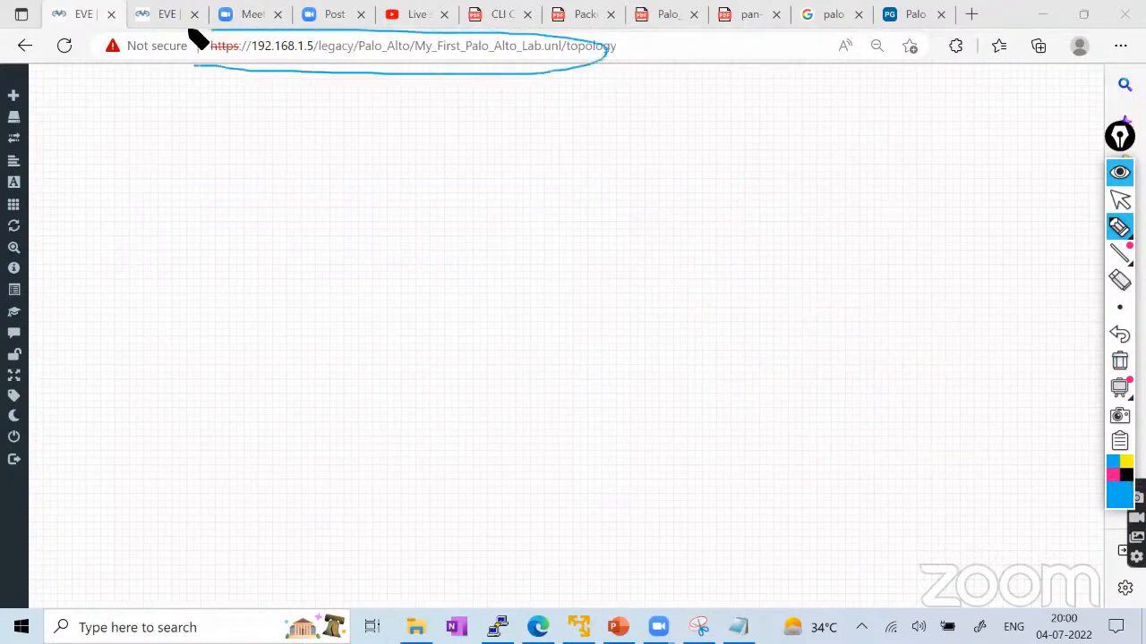
click(1119, 360)
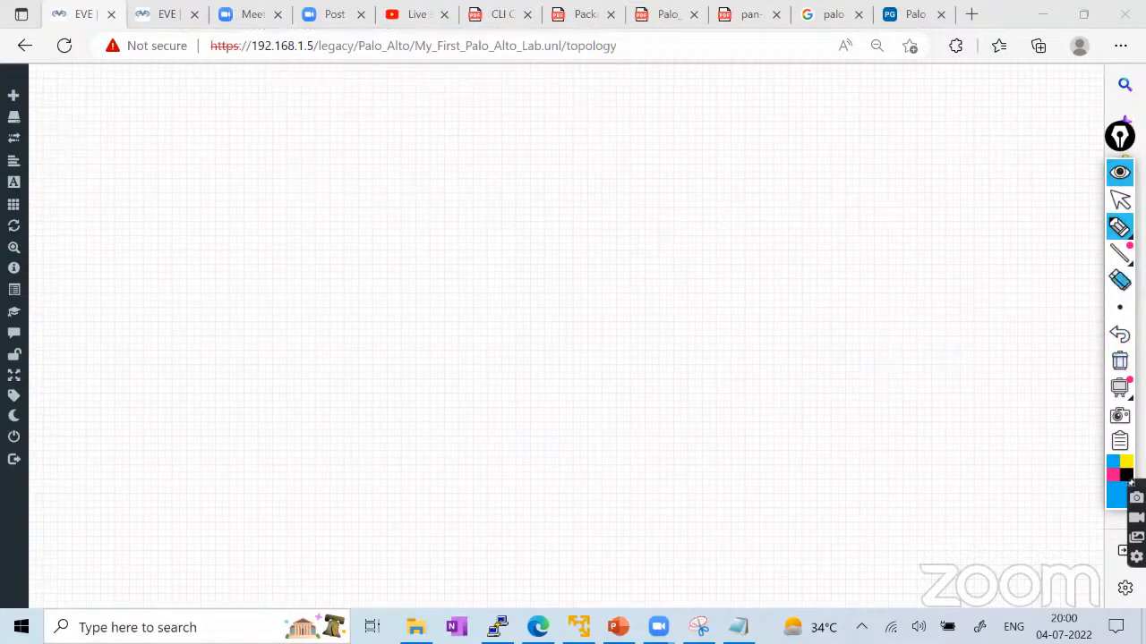
click(1119, 199)
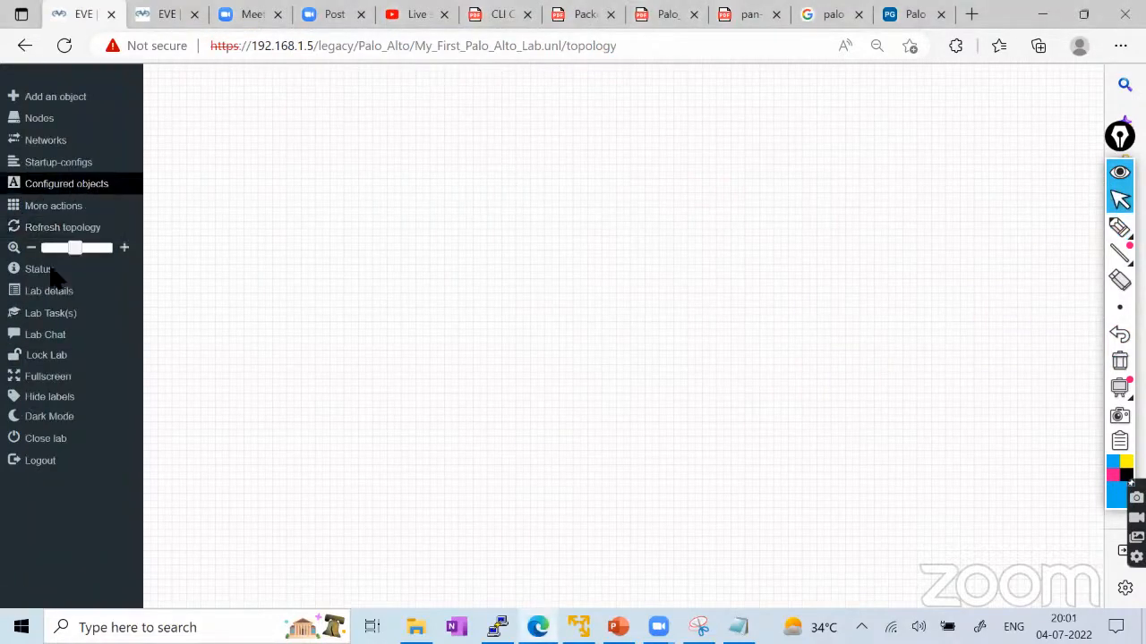
Add a node from the Palo Alto template, save it, and position it on the canvas.
right_click(437, 134)
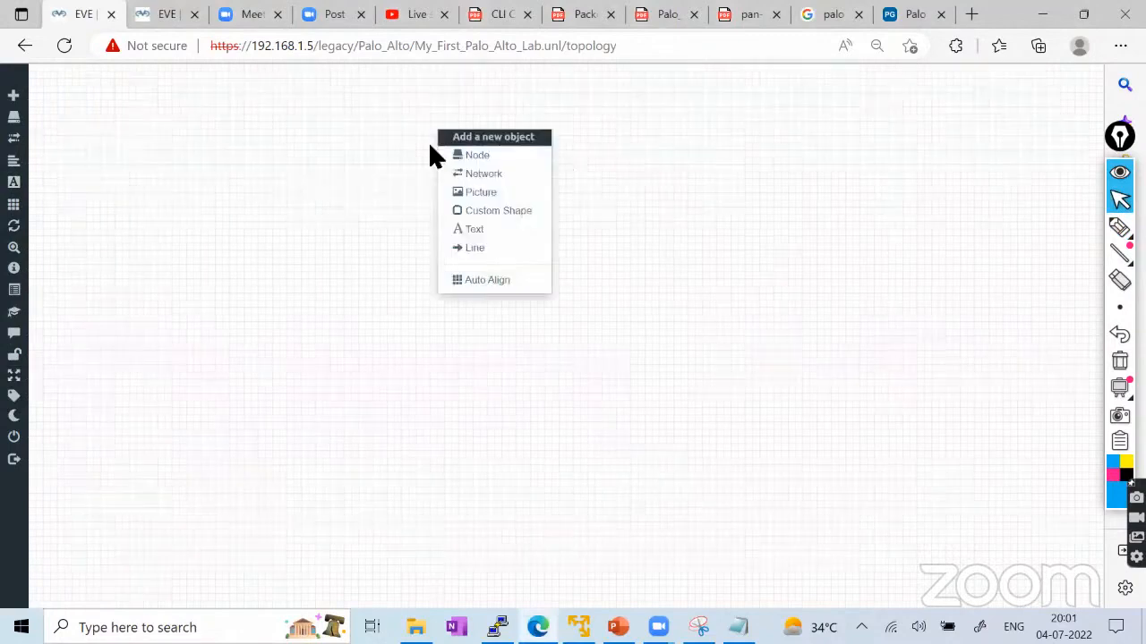
click(475, 158)
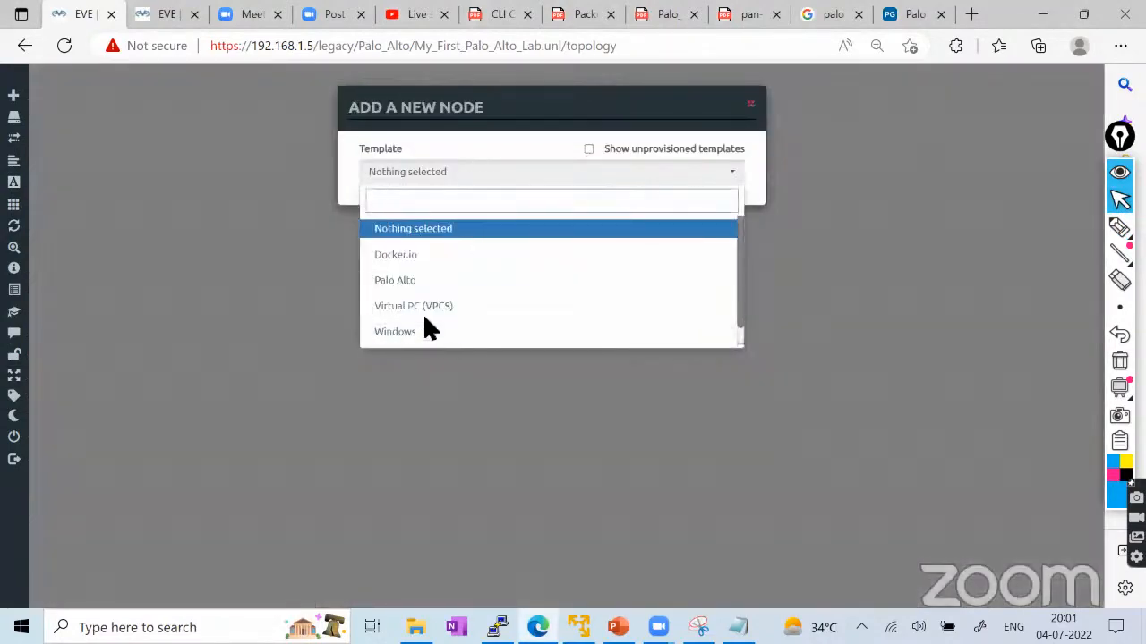
click(404, 279)
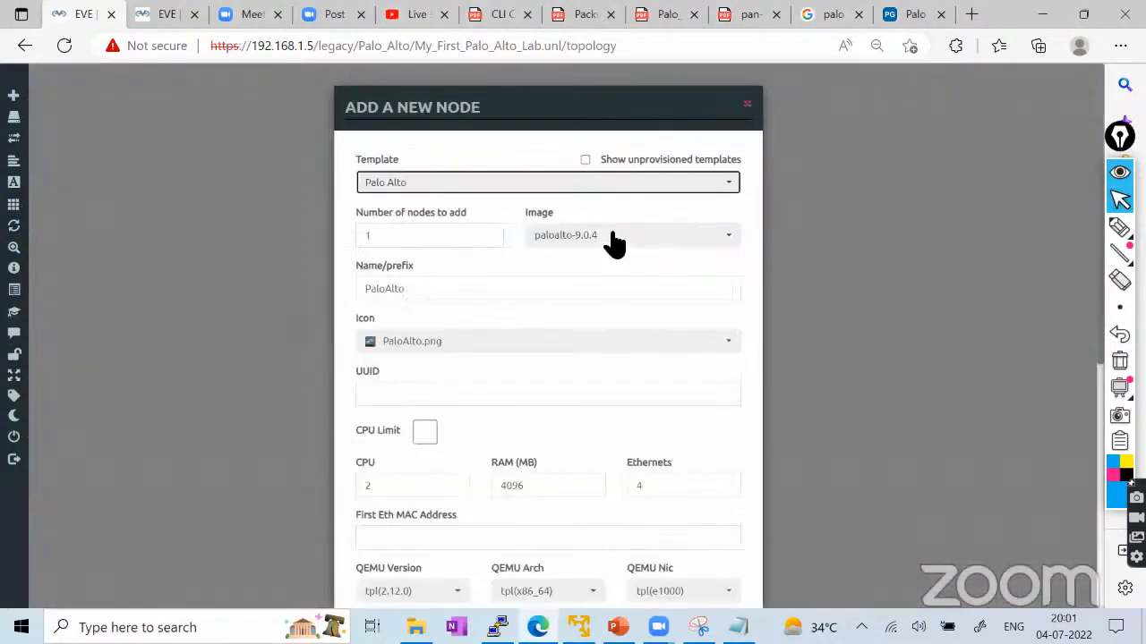
click(614, 240)
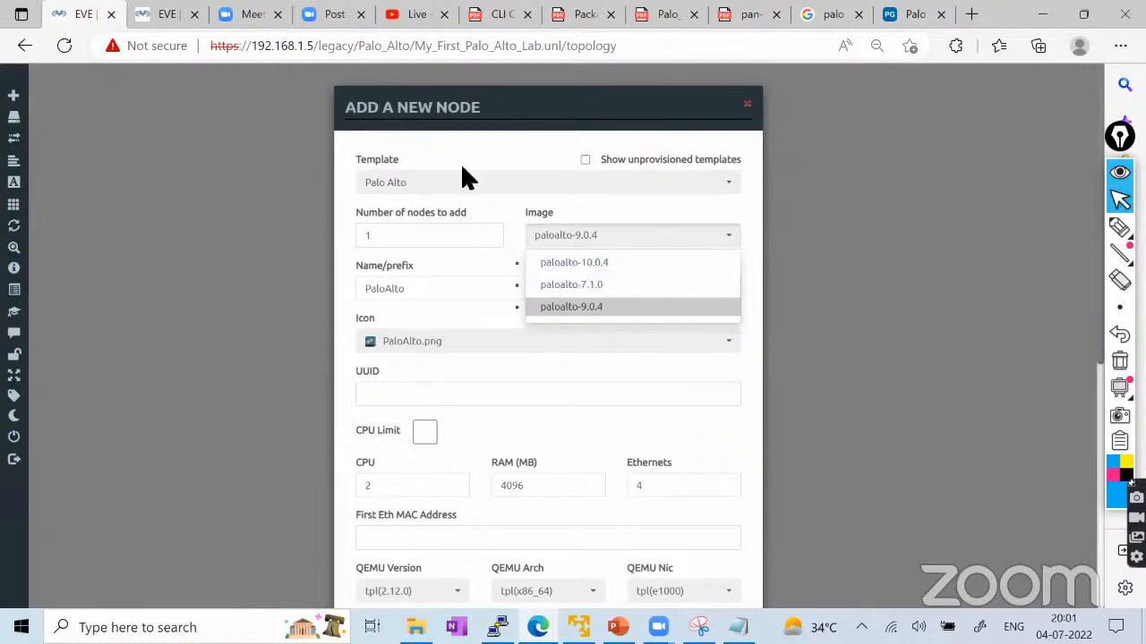
drag(497, 101, 495, 94)
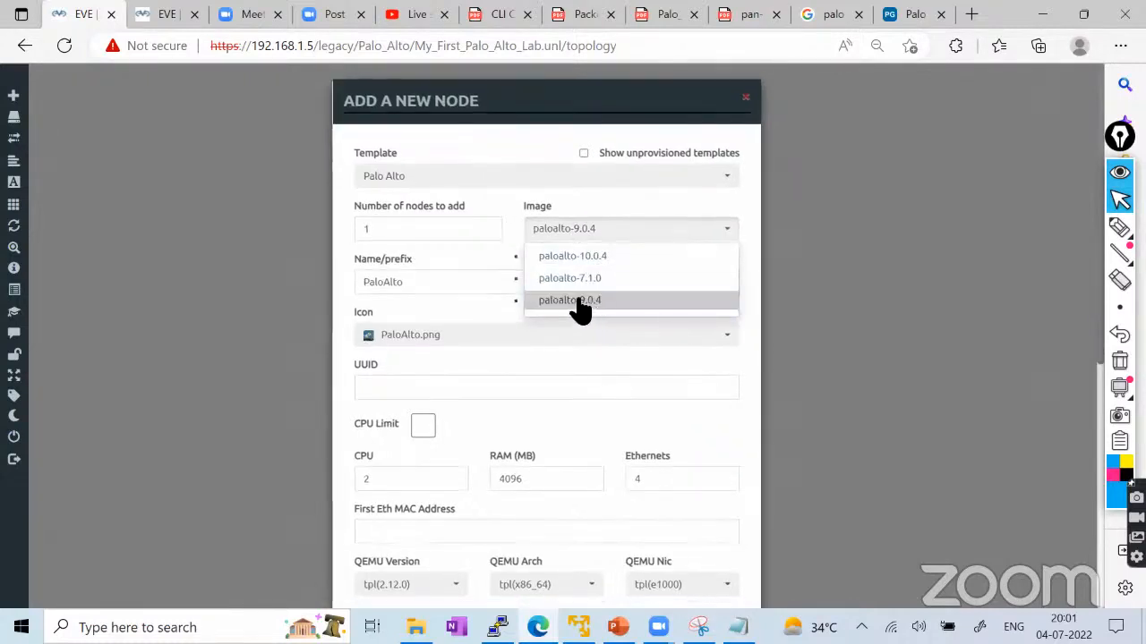
scroll(586, 313, down, 1)
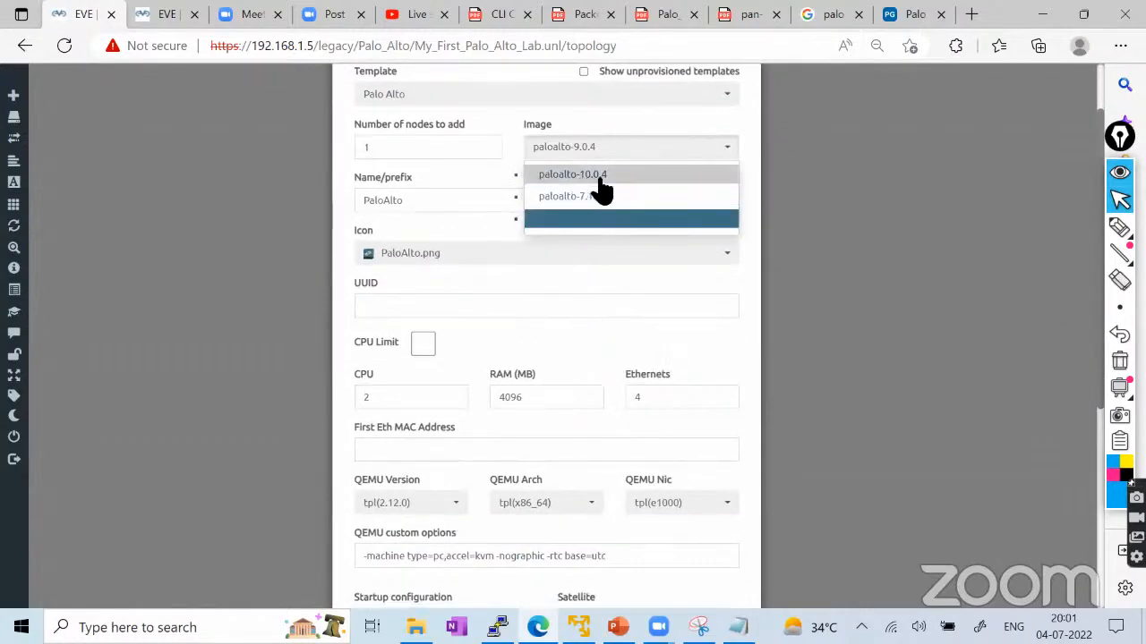
scroll(660, 365, down, 3)
scroll(659, 364, down, 2)
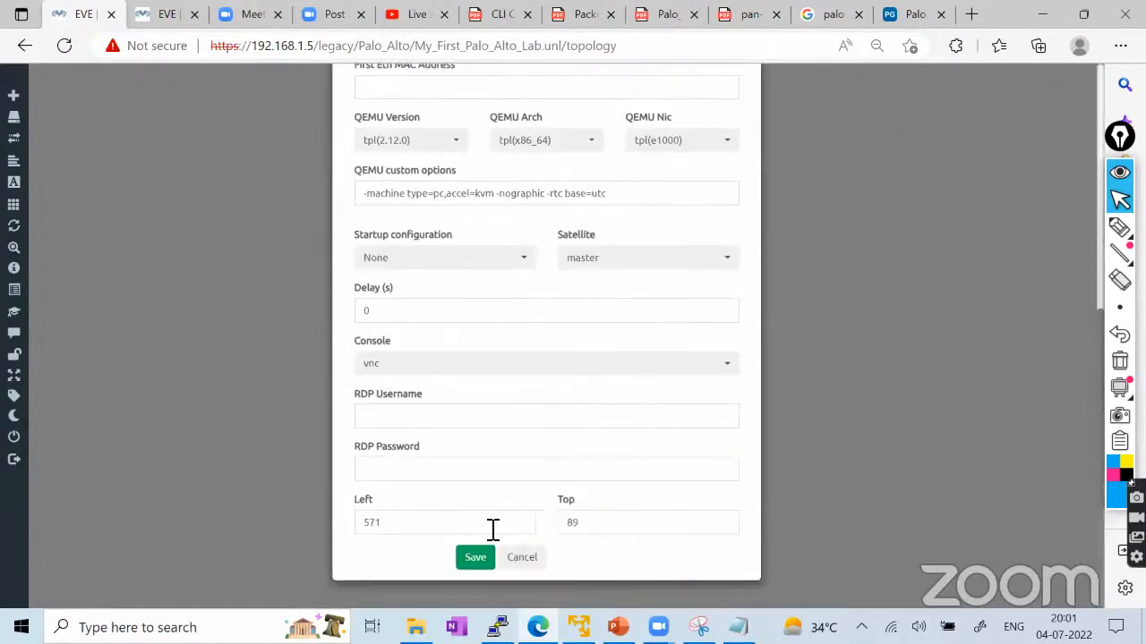
click(474, 560)
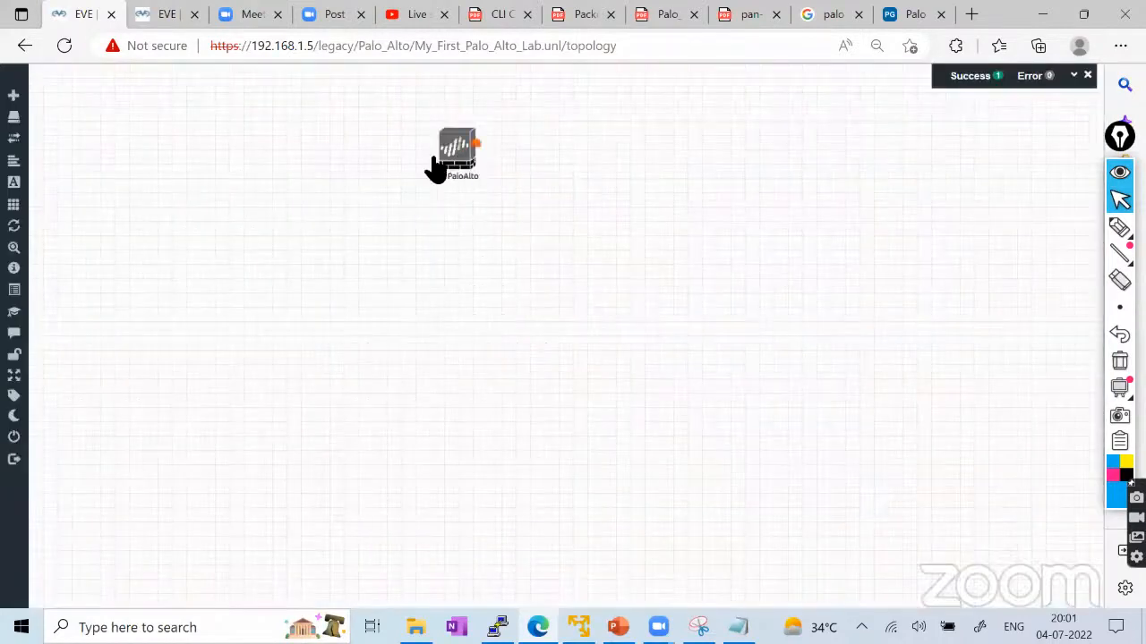
drag(439, 169, 358, 170)
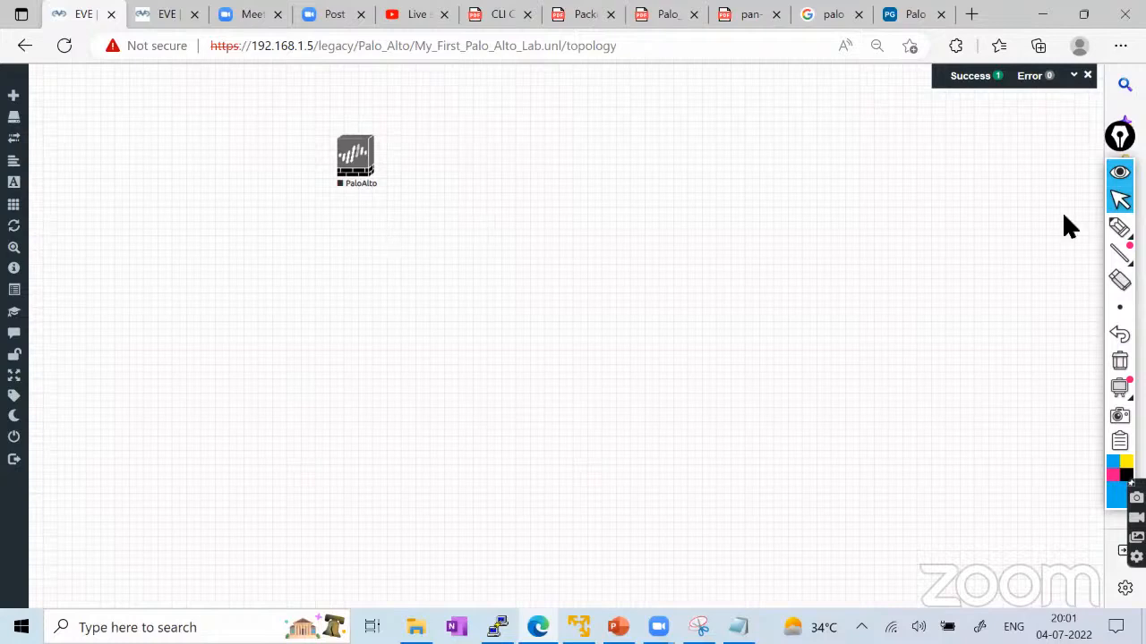
Circle the first PaloAlto node with a freehand annotation, then erase it.
mouse_move(1111, 227)
click(1040, 226)
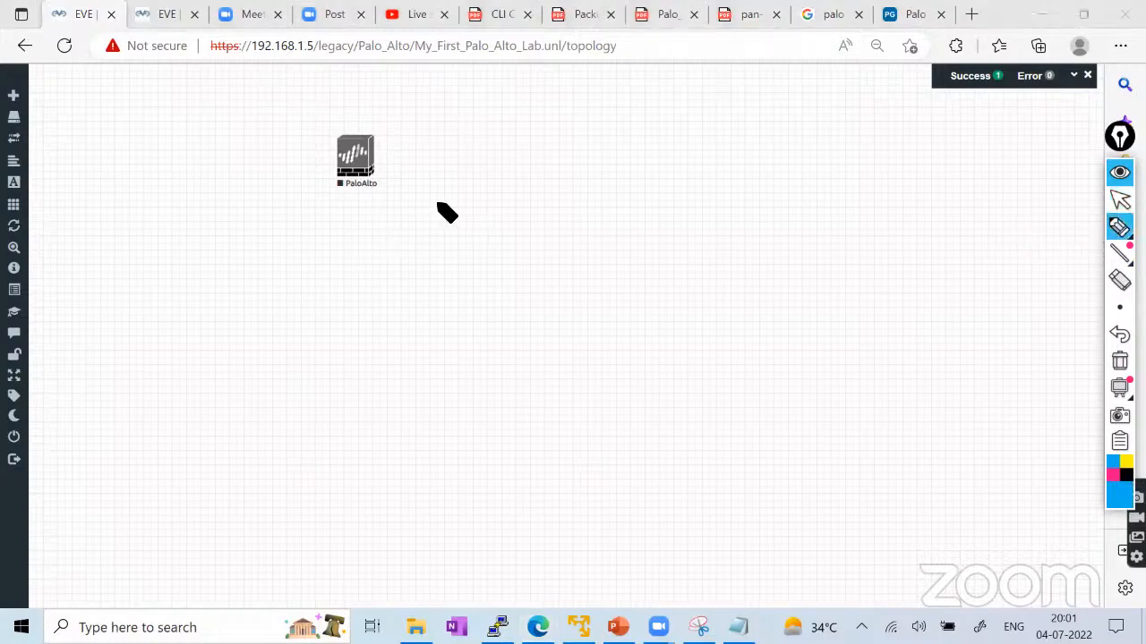
mouse_move(401, 157)
mouse_down()
mouse_move(354, 121)
mouse_move(373, 209)
mouse_move(363, 116)
mouse_up()
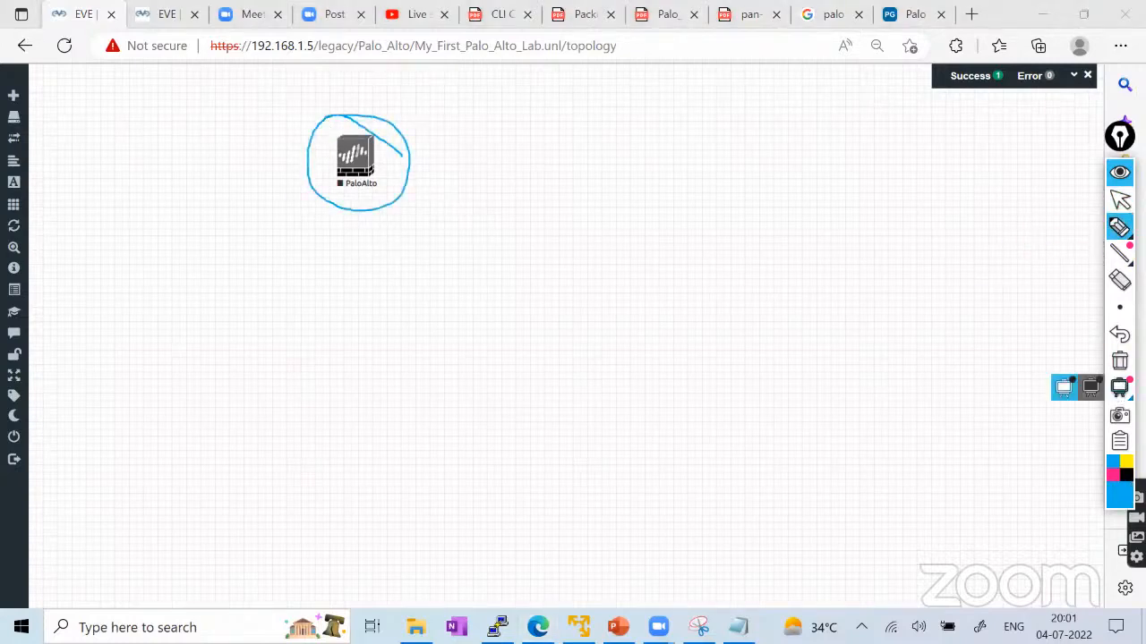
click(1090, 386)
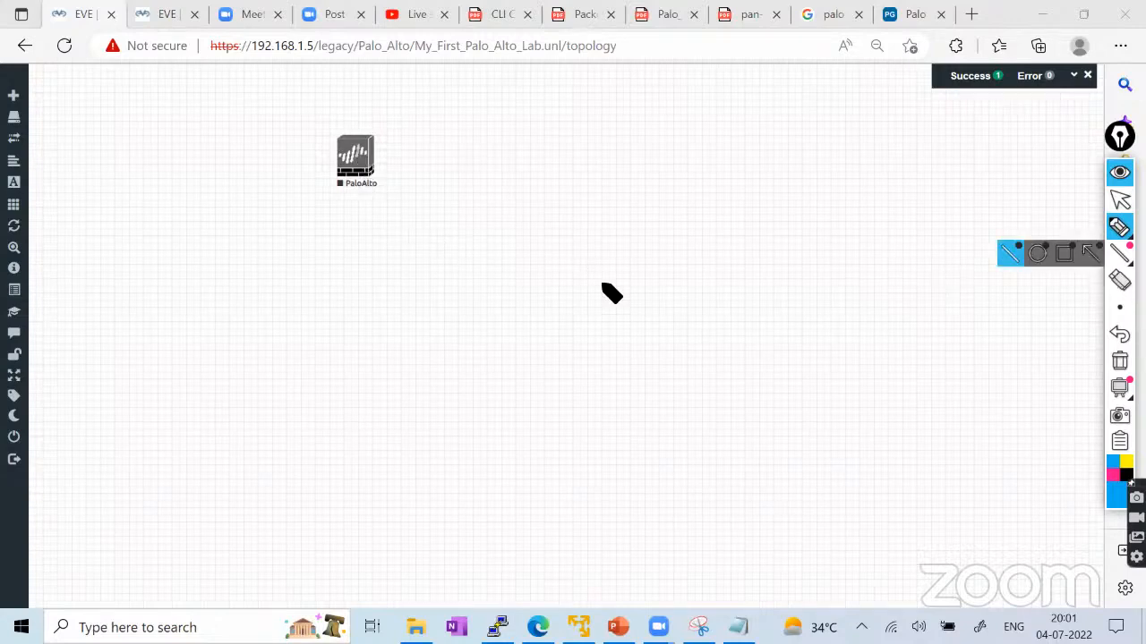
mouse_move(1117, 226)
click(1119, 200)
Add and save a second node from the Palo Alto template.
right_click(519, 179)
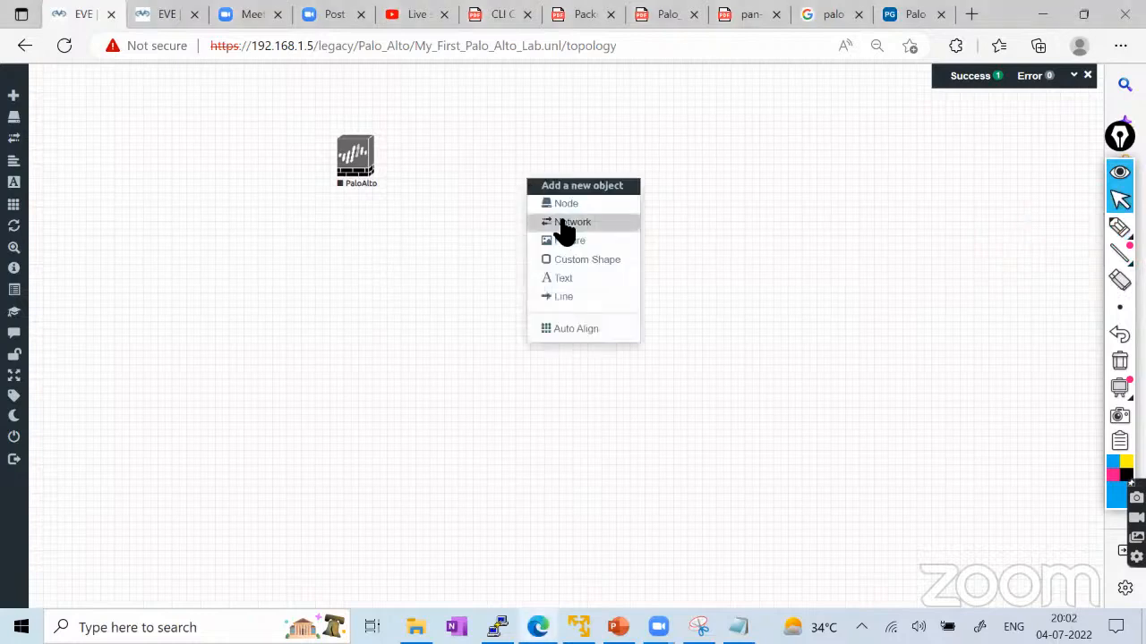
click(565, 202)
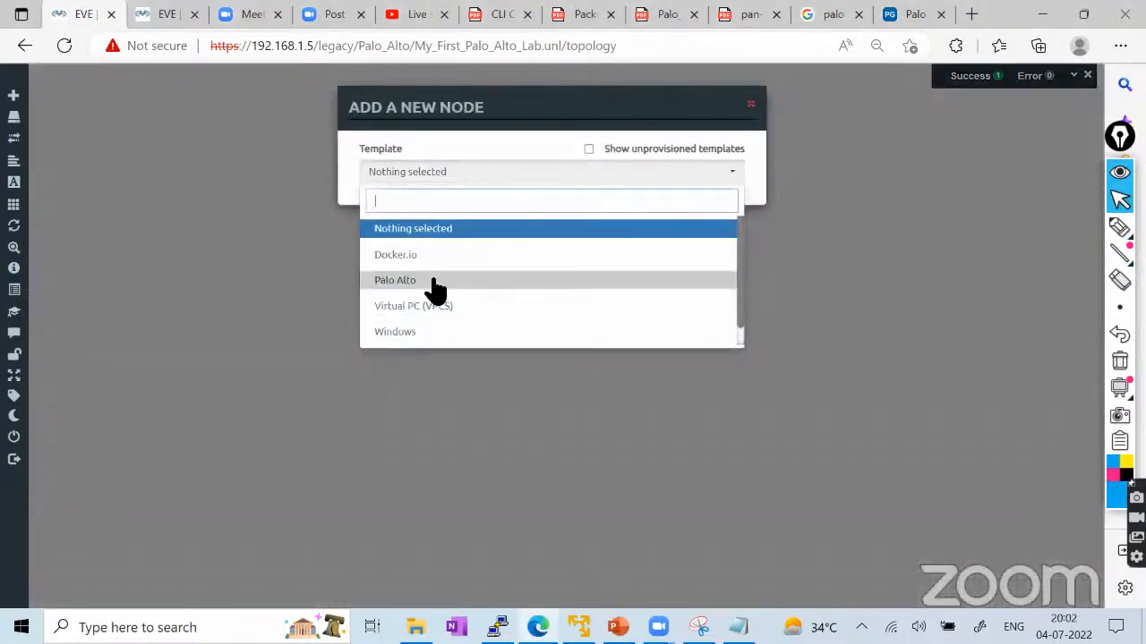
click(434, 282)
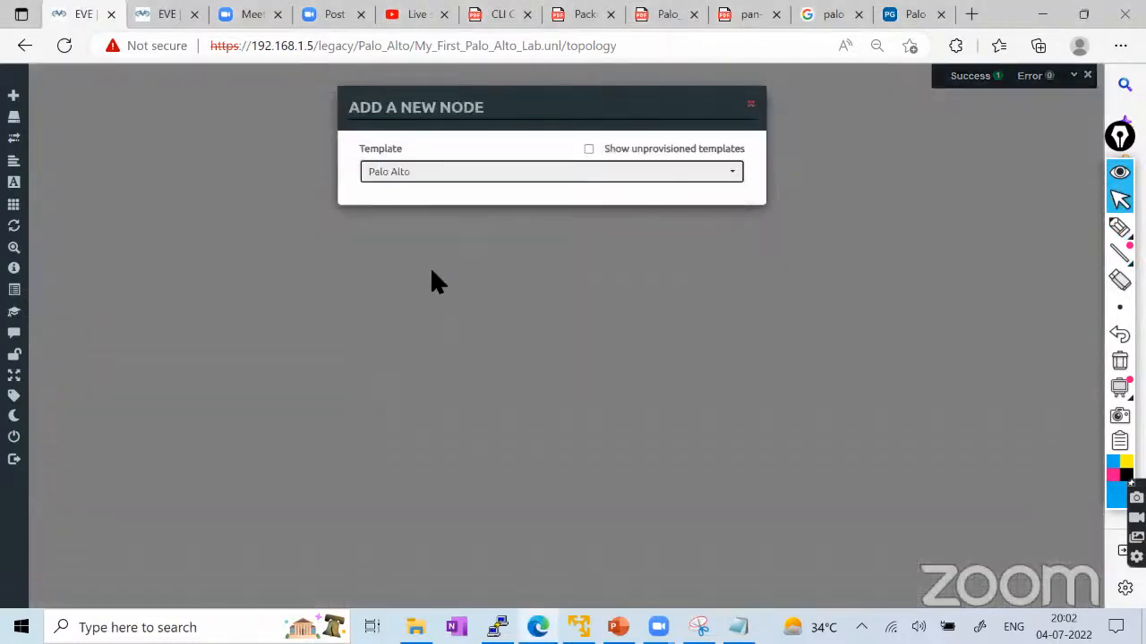
scroll(512, 443, down, 4)
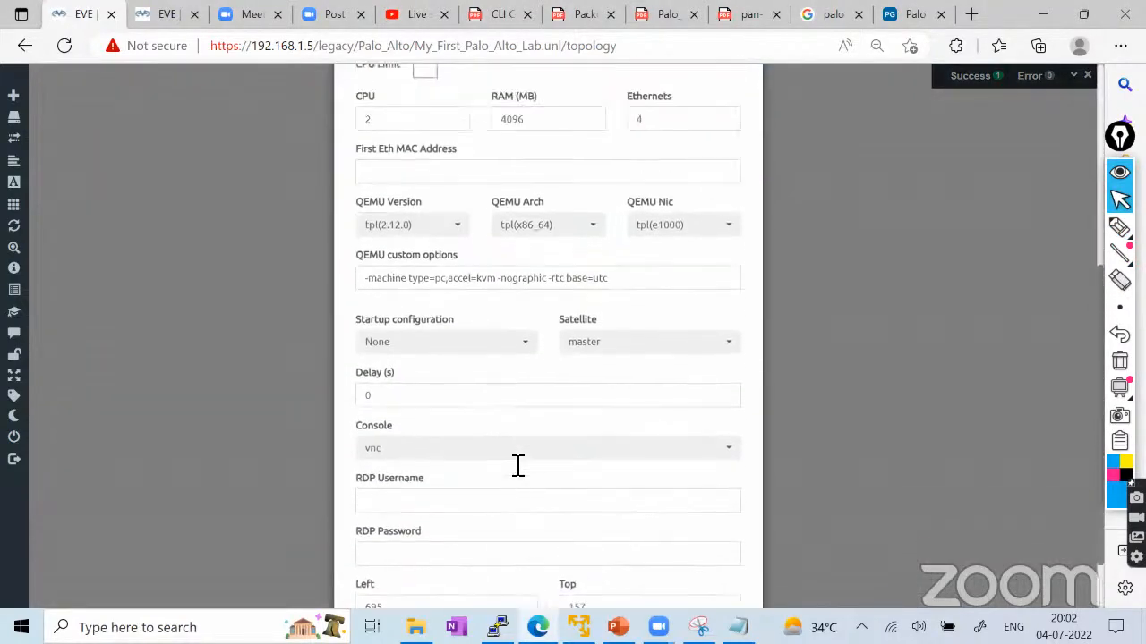
scroll(517, 466, up, 4)
scroll(516, 461, down, 5)
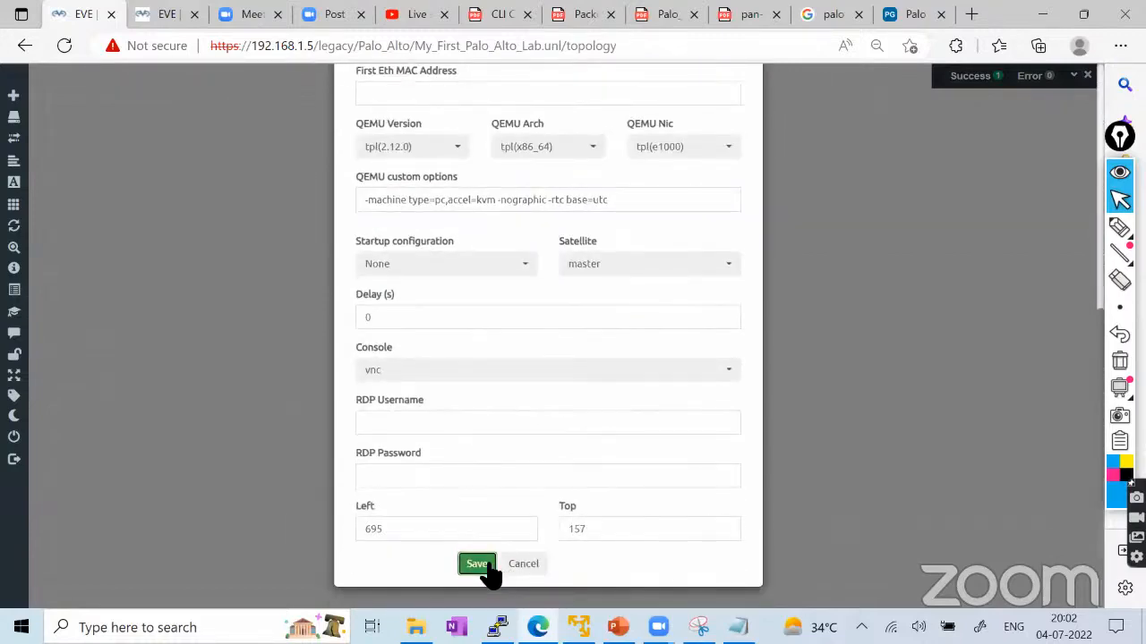
click(481, 566)
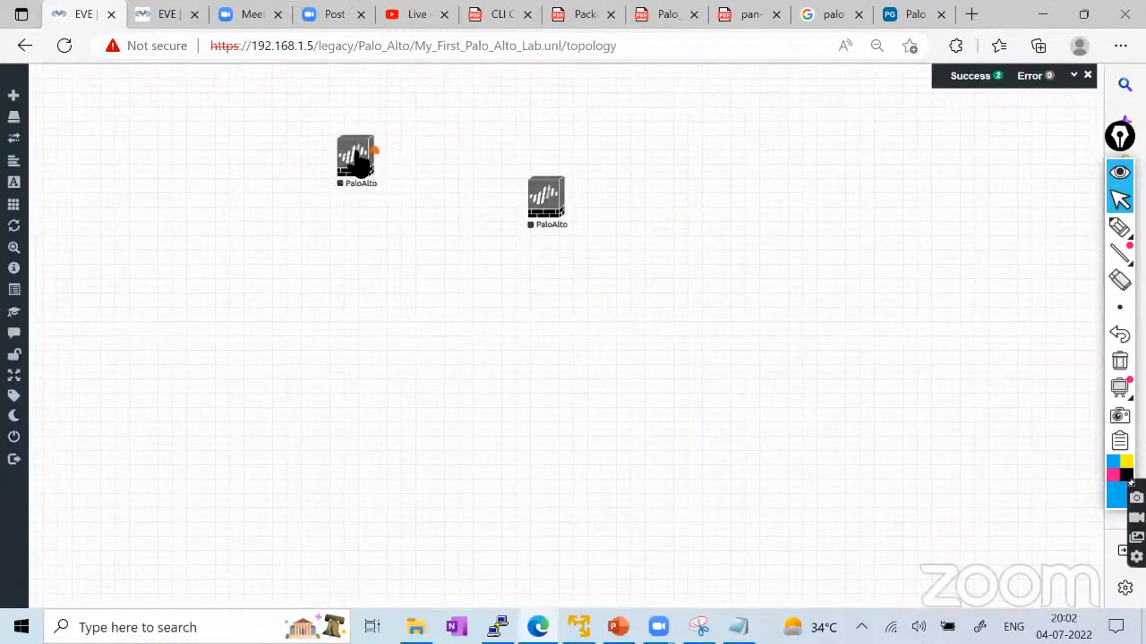
Rearrange the two PaloAlto nodes side by side and start the left one.
drag(358, 159, 238, 174)
drag(535, 210, 554, 177)
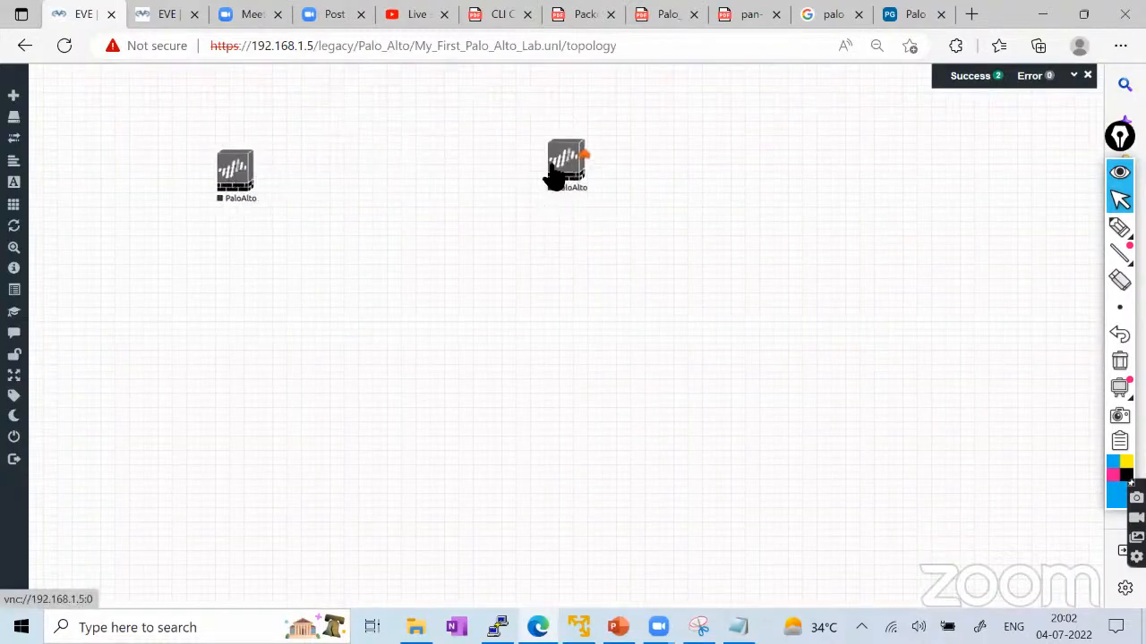
right_click(252, 178)
click(285, 190)
drag(244, 190, 210, 179)
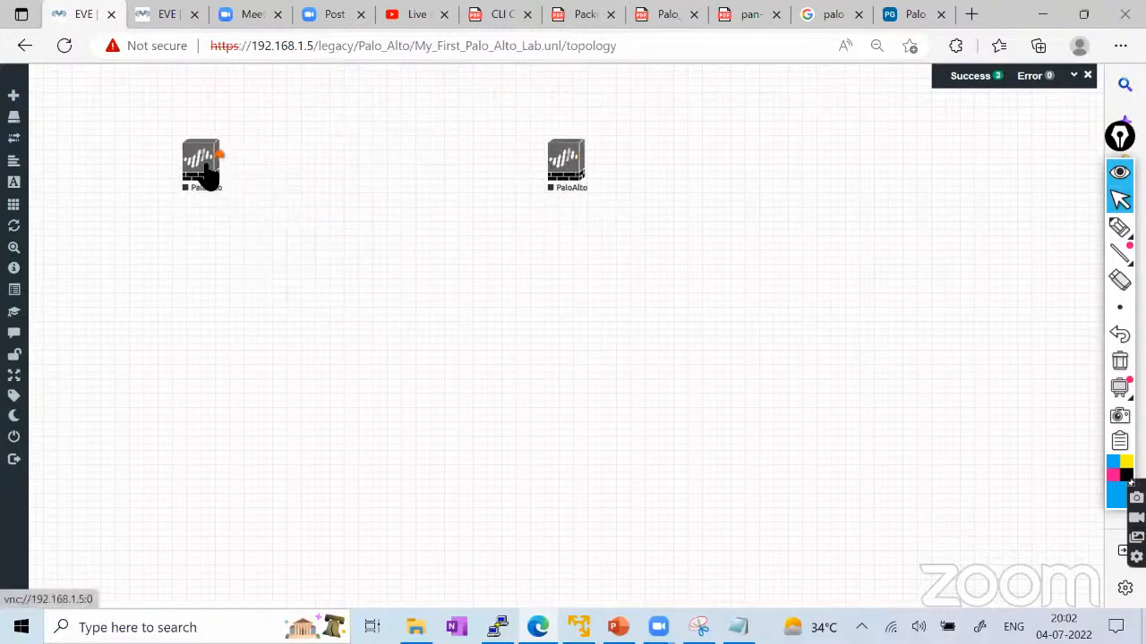
drag(571, 188, 464, 177)
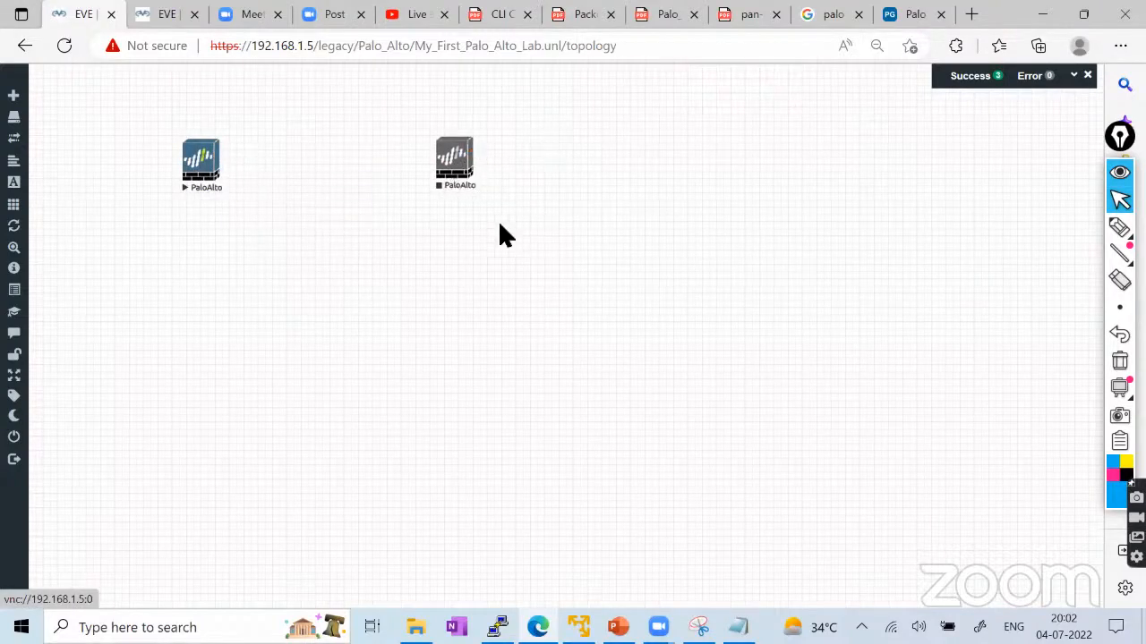
Add a Windows template node with the Desktop4.png icon and save it.
right_click(518, 204)
click(549, 230)
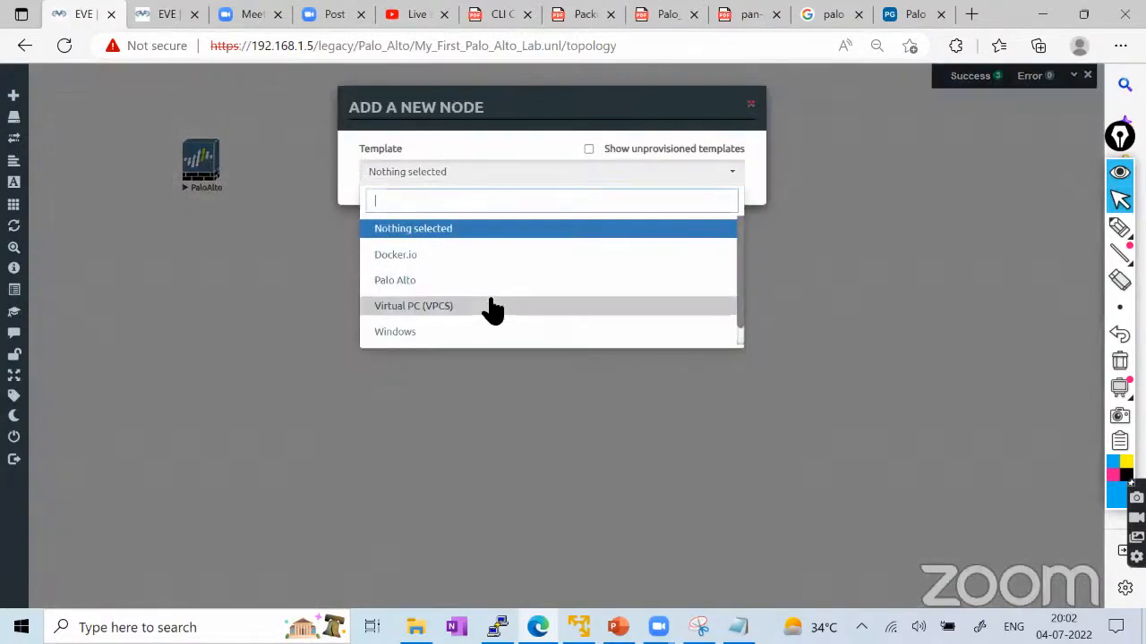
click(415, 333)
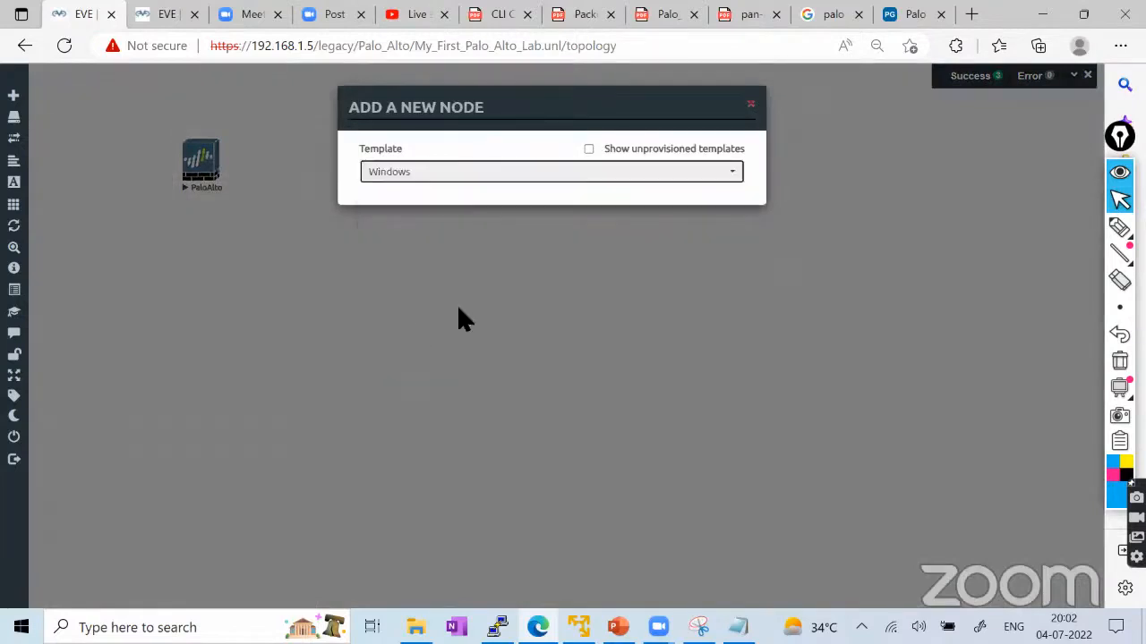
click(483, 345)
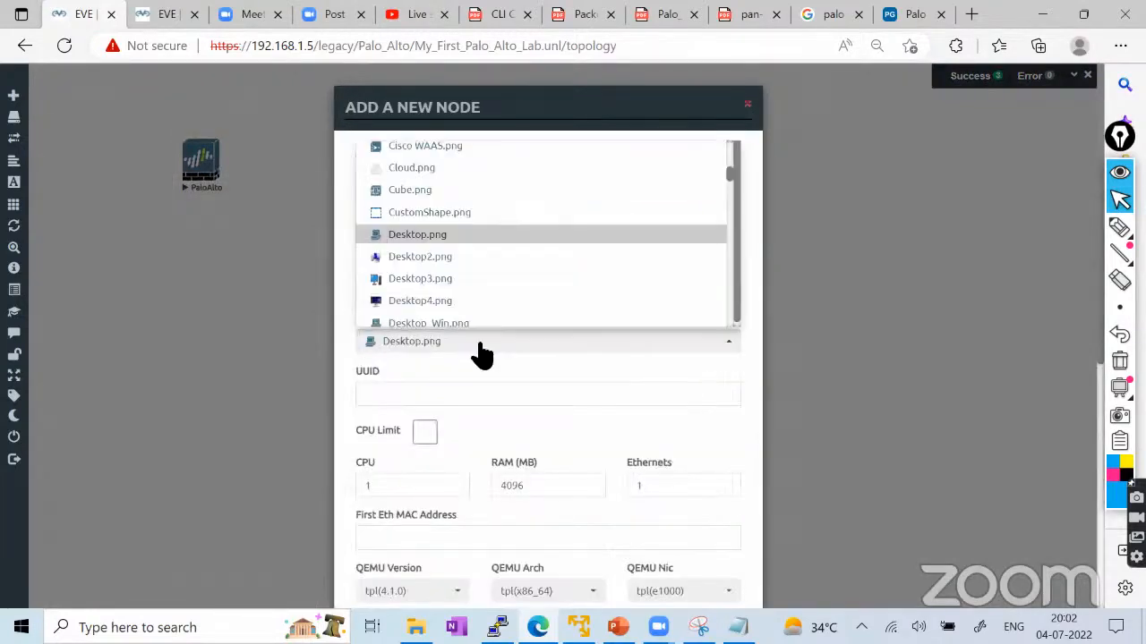
click(426, 302)
scroll(537, 314, down, 5)
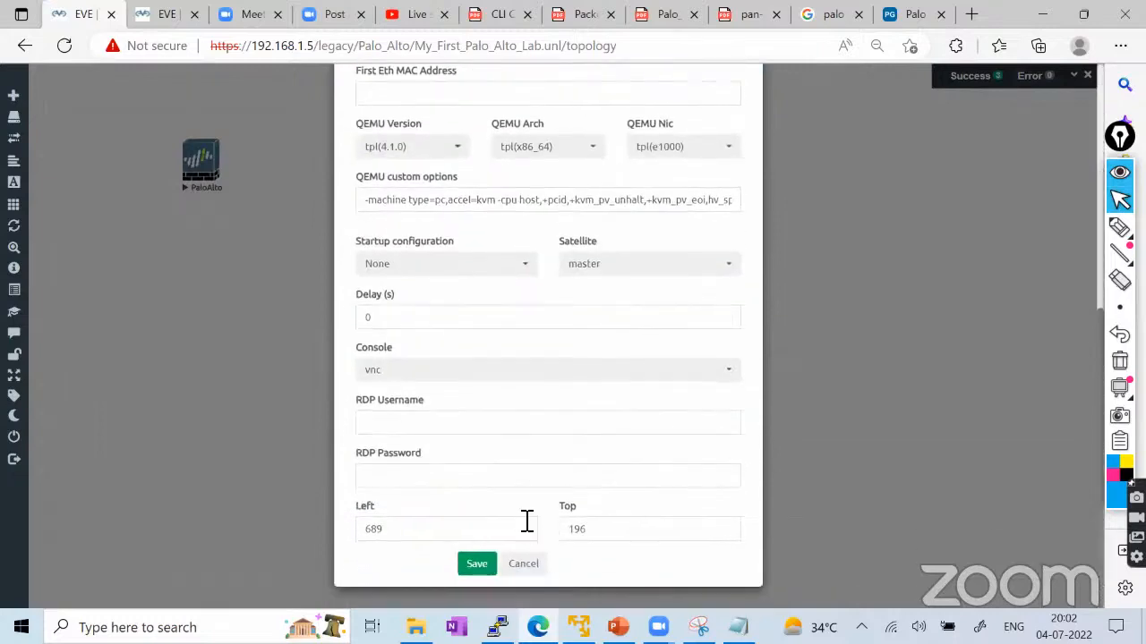
click(477, 563)
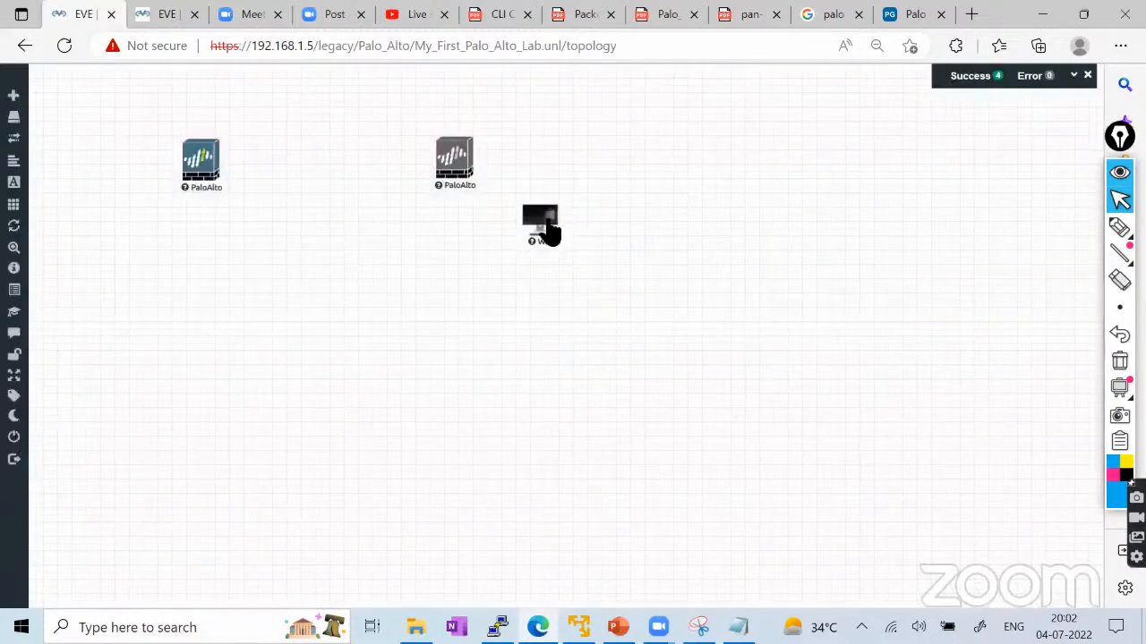
Place the Win node below the second PaloAlto, cancelling the attempted link between them.
drag(544, 226, 461, 308)
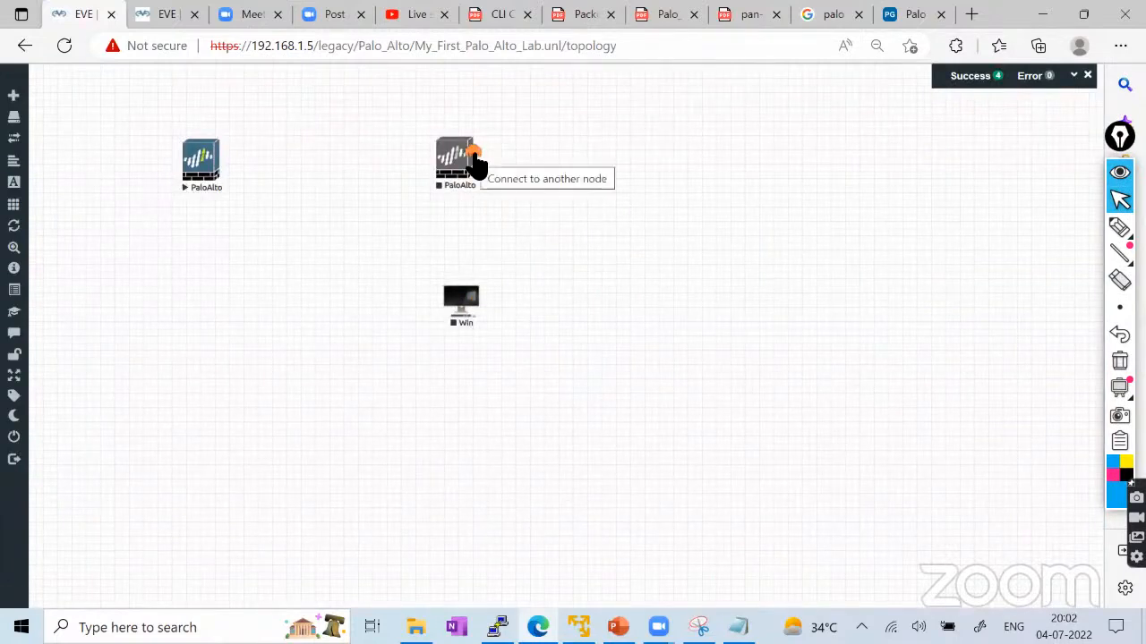
drag(466, 215, 461, 303)
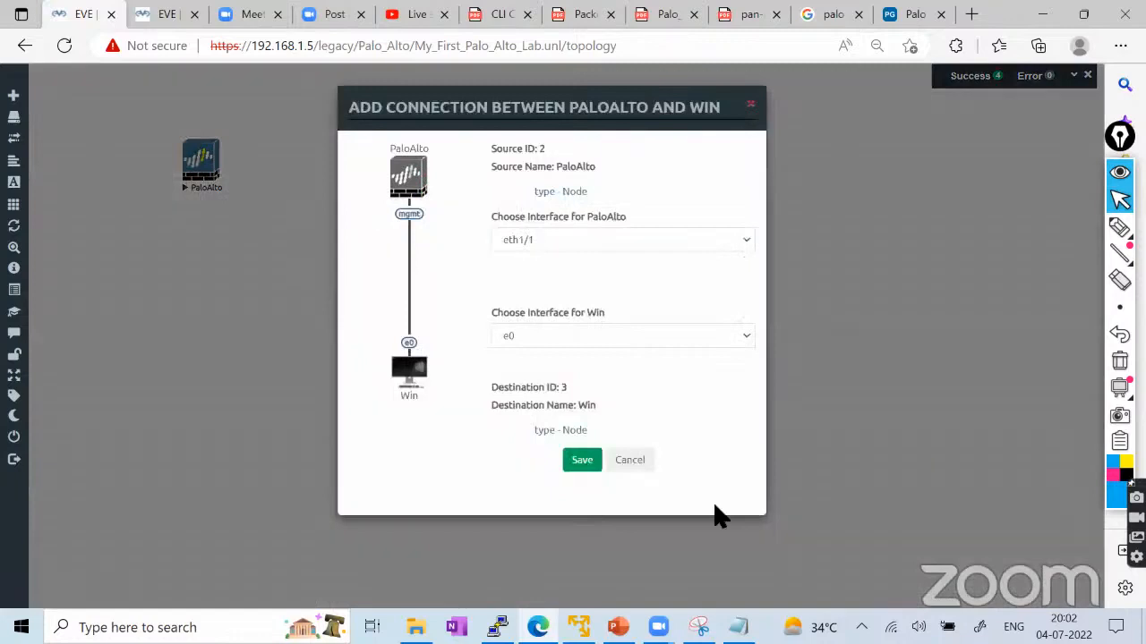
click(629, 461)
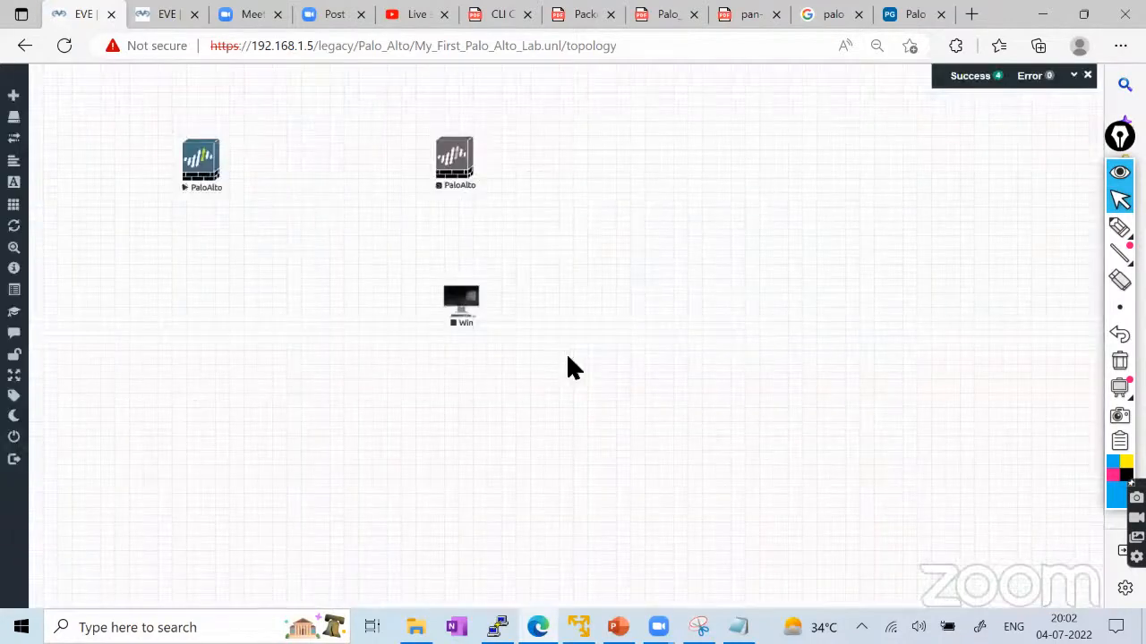
mouse_move(1119, 228)
click(1038, 229)
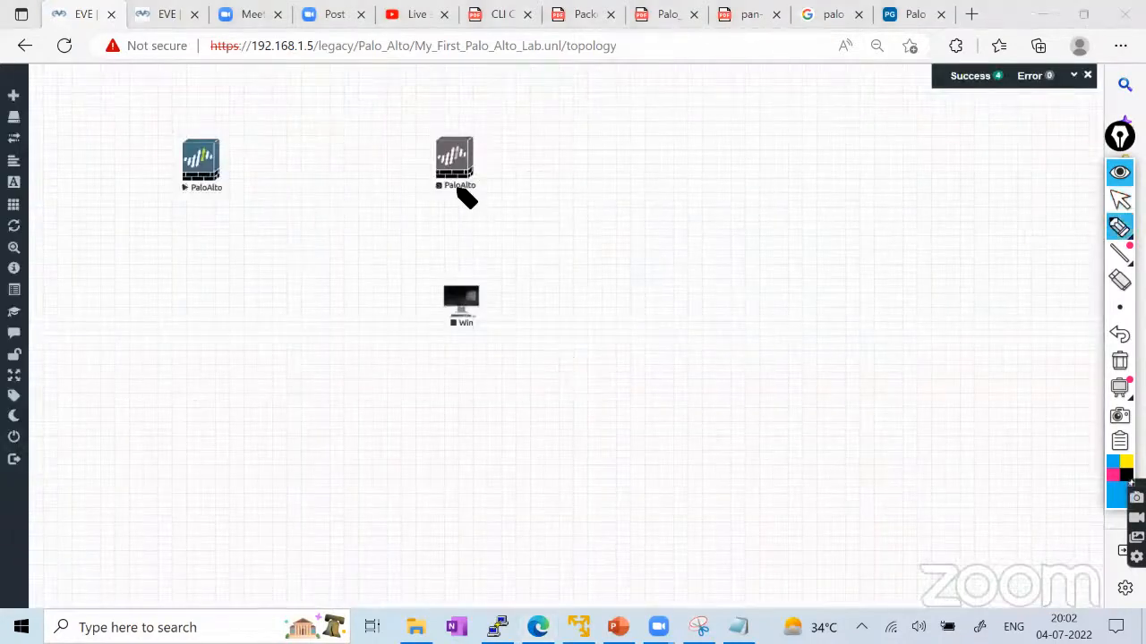
drag(453, 173, 460, 298)
drag(446, 182, 448, 175)
mouse_move(463, 283)
mouse_down()
mouse_move(449, 283)
mouse_move(457, 299)
mouse_move(460, 287)
mouse_up()
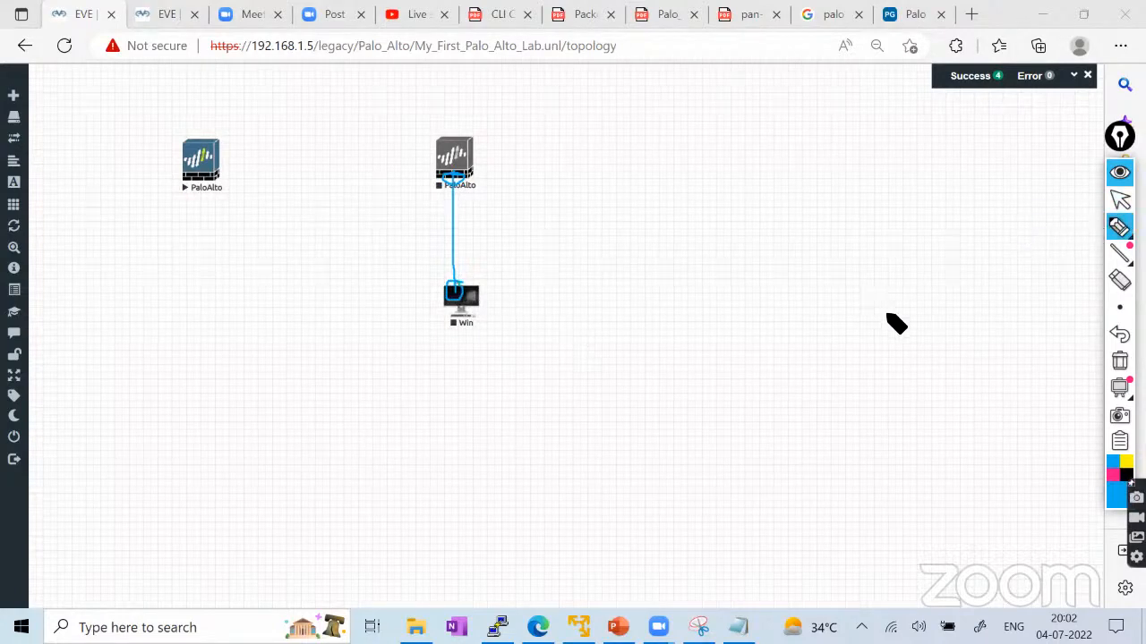
mouse_move(875, 312)
mouse_down()
mouse_move(894, 322)
mouse_move(979, 280)
mouse_up()
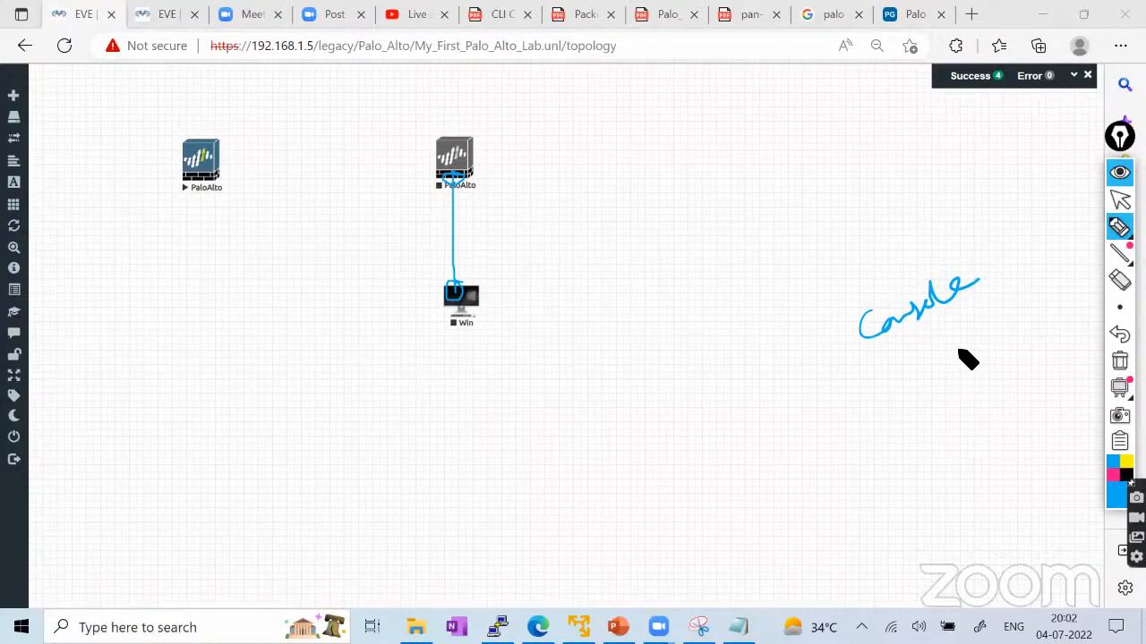
click(1119, 307)
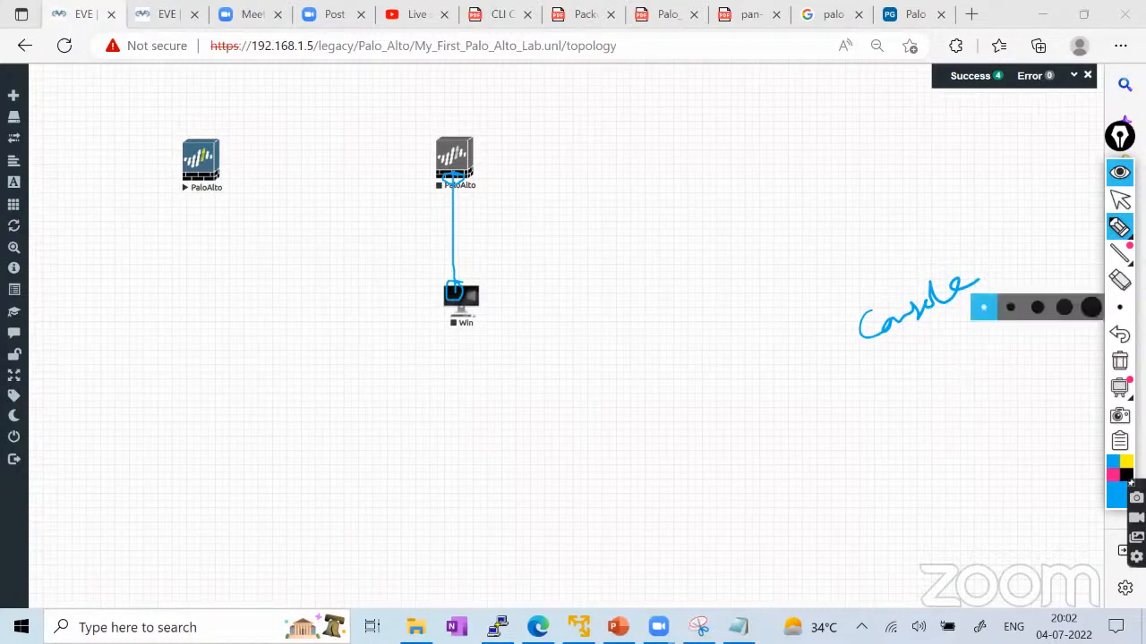
click(1120, 200)
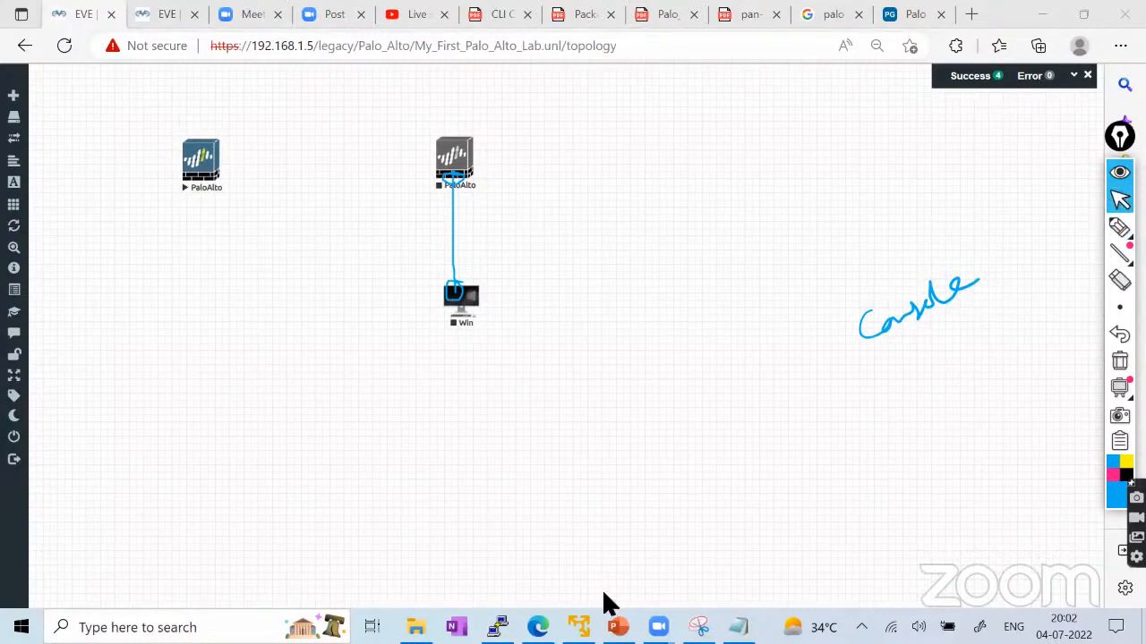
click(1119, 307)
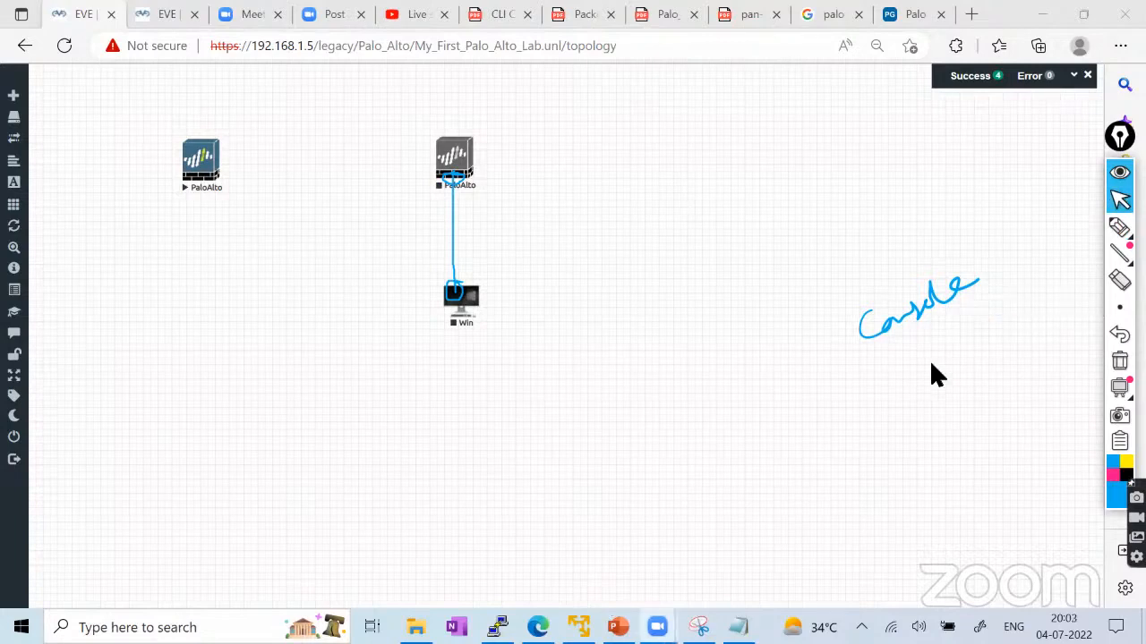
click(1119, 226)
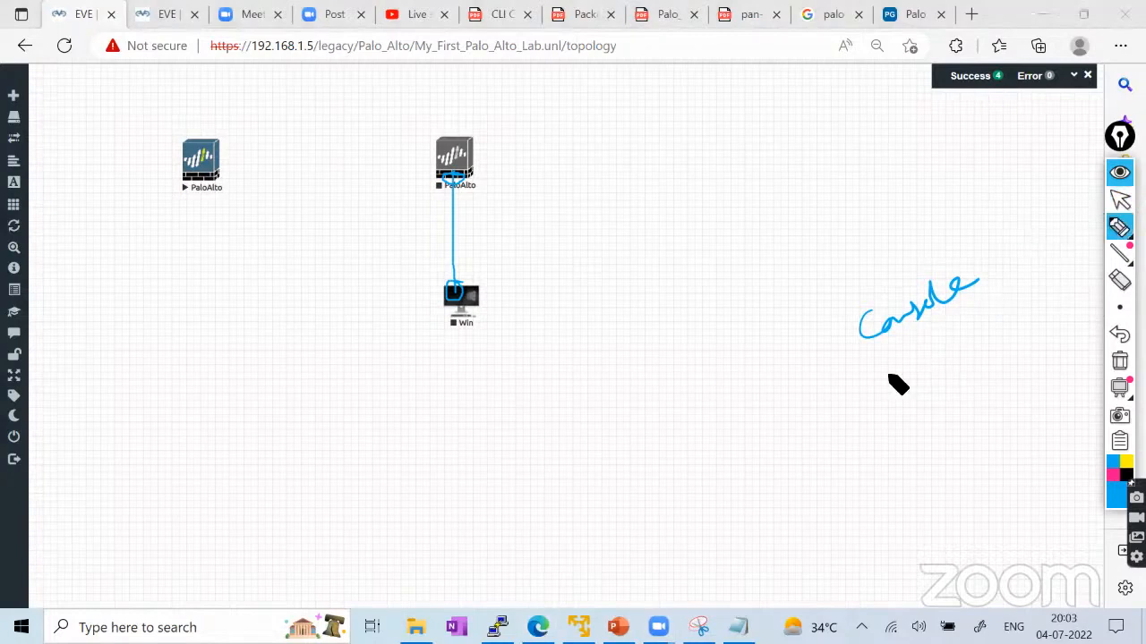
mouse_move(889, 376)
mouse_down()
mouse_move(943, 366)
mouse_move(959, 331)
mouse_move(970, 371)
mouse_up()
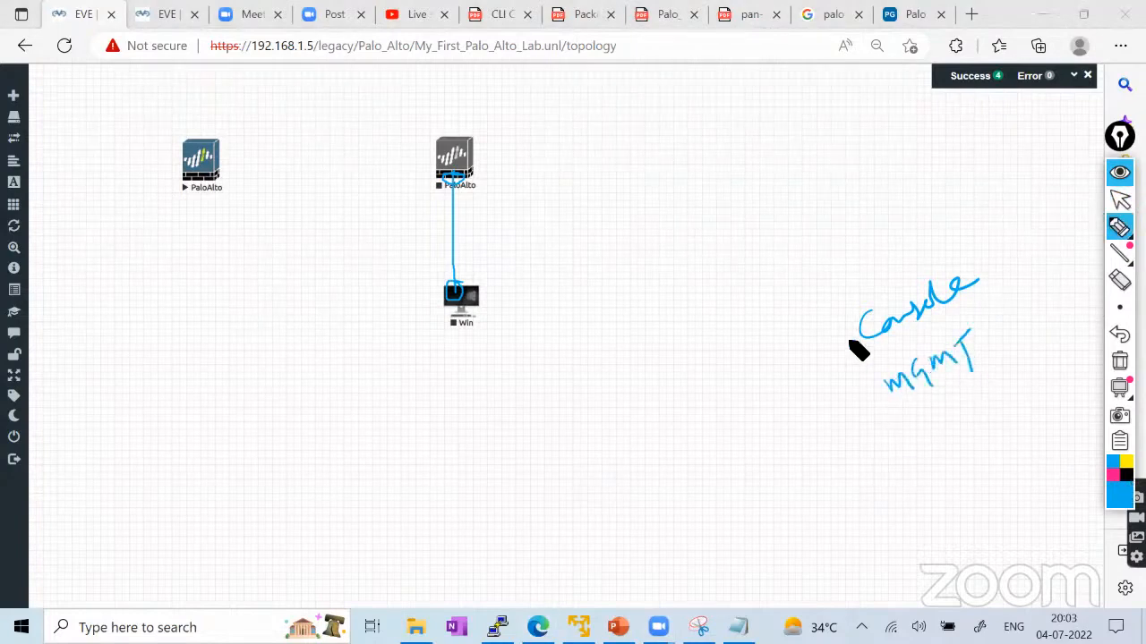
mouse_move(851, 343)
mouse_down()
mouse_move(869, 402)
mouse_move(859, 439)
mouse_move(892, 463)
mouse_move(907, 467)
mouse_move(928, 449)
mouse_move(921, 433)
mouse_move(1006, 385)
mouse_up()
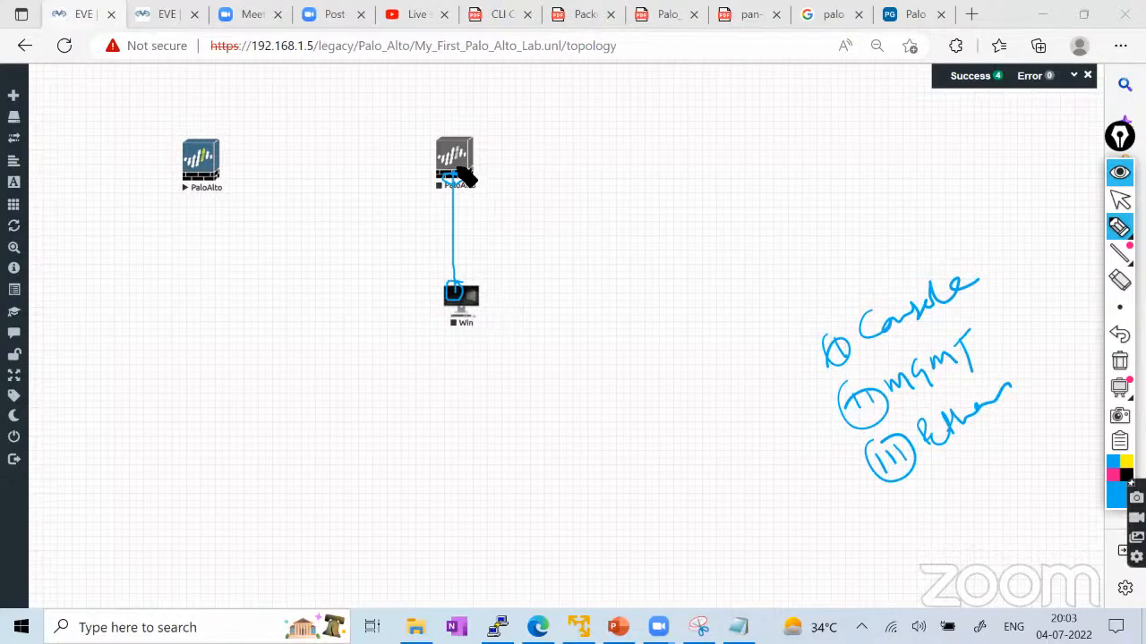
click(1120, 200)
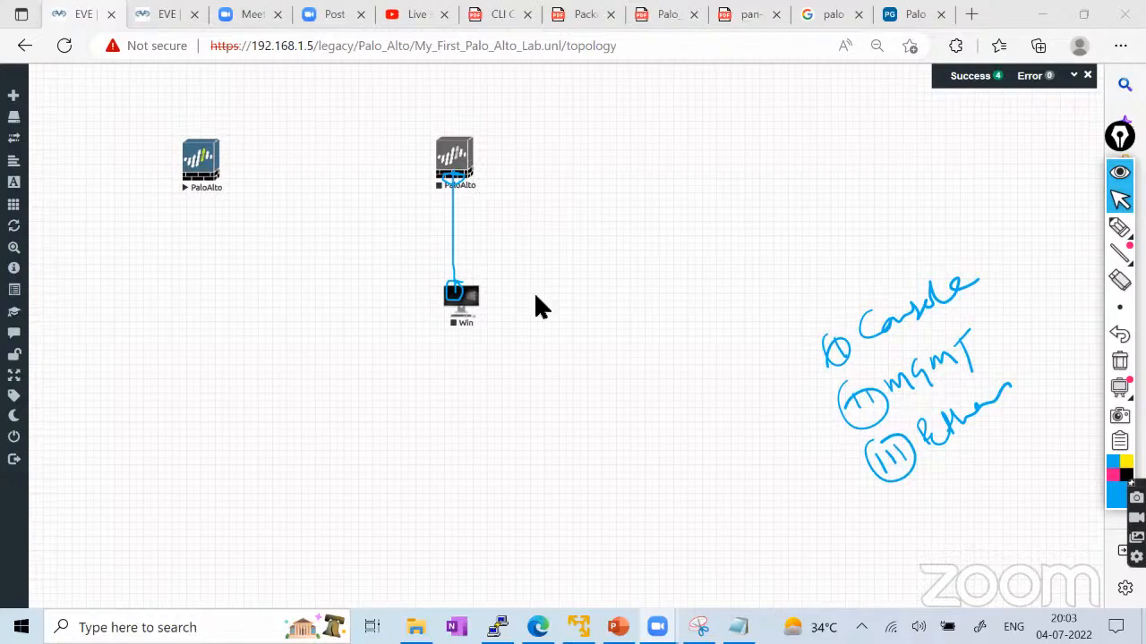
Link the second PaloAlto's mgmt interface to the Win node's e0 and save the connection.
click(1120, 361)
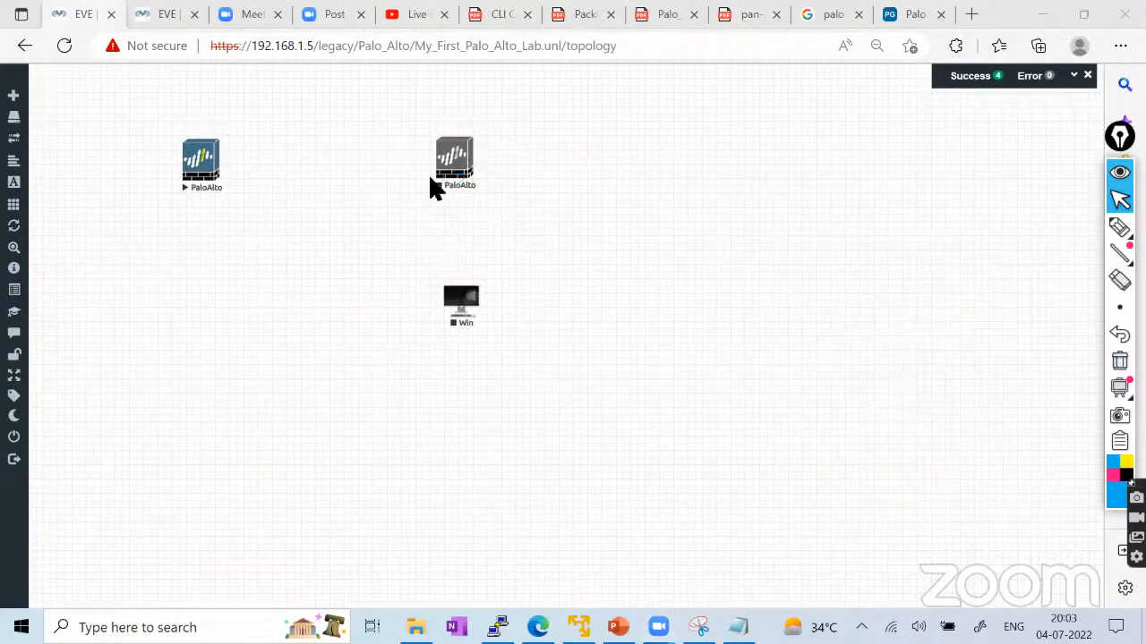
drag(473, 164, 474, 298)
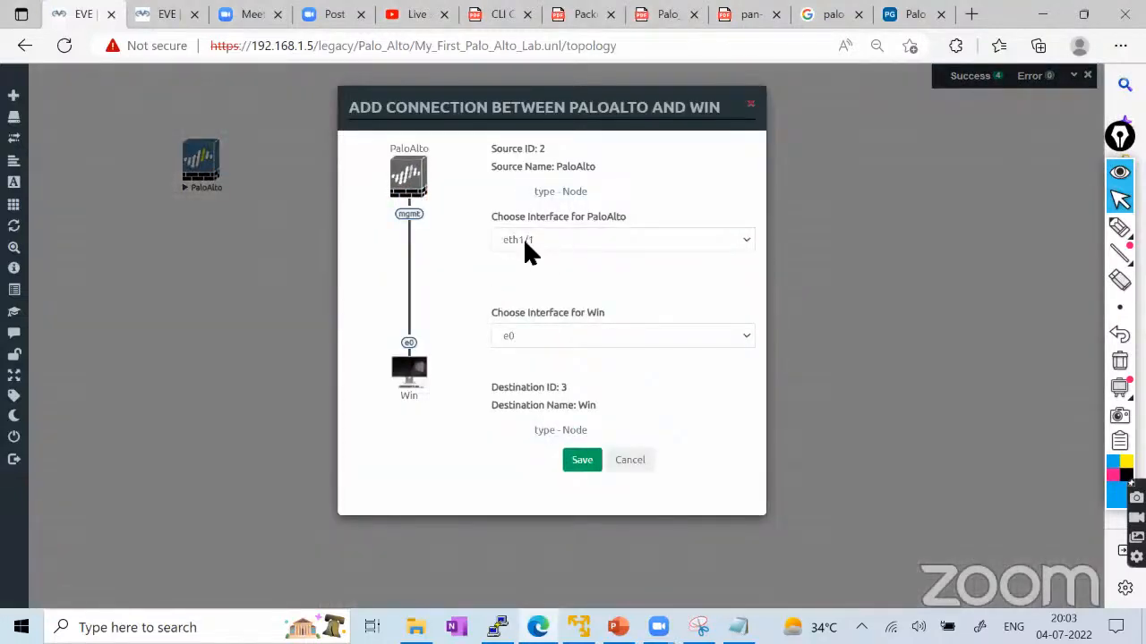
click(523, 240)
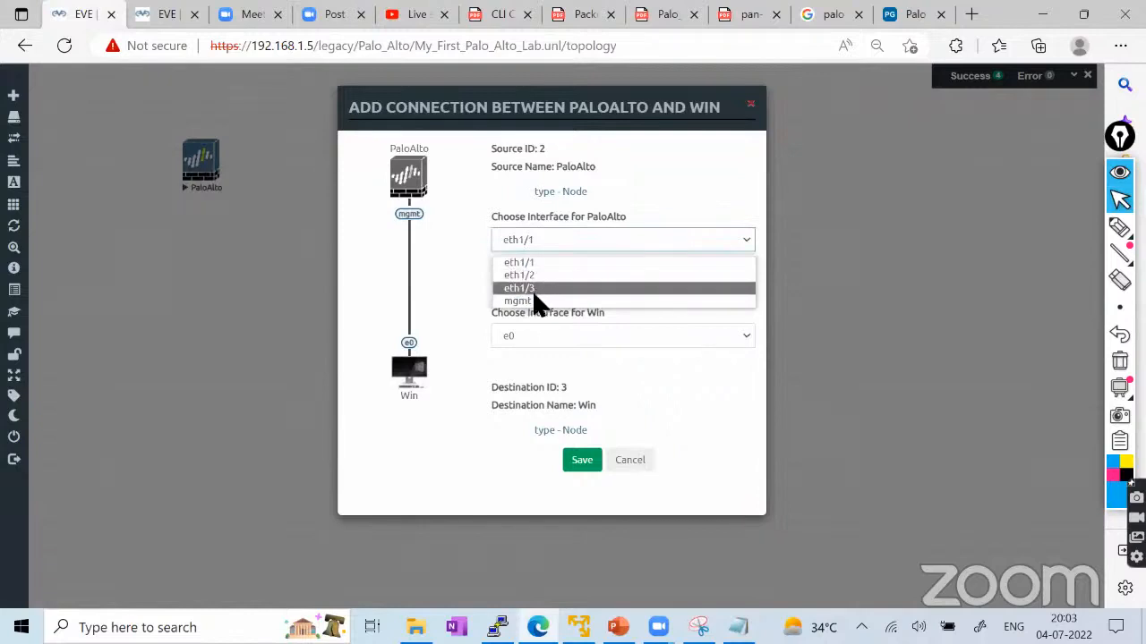
click(535, 301)
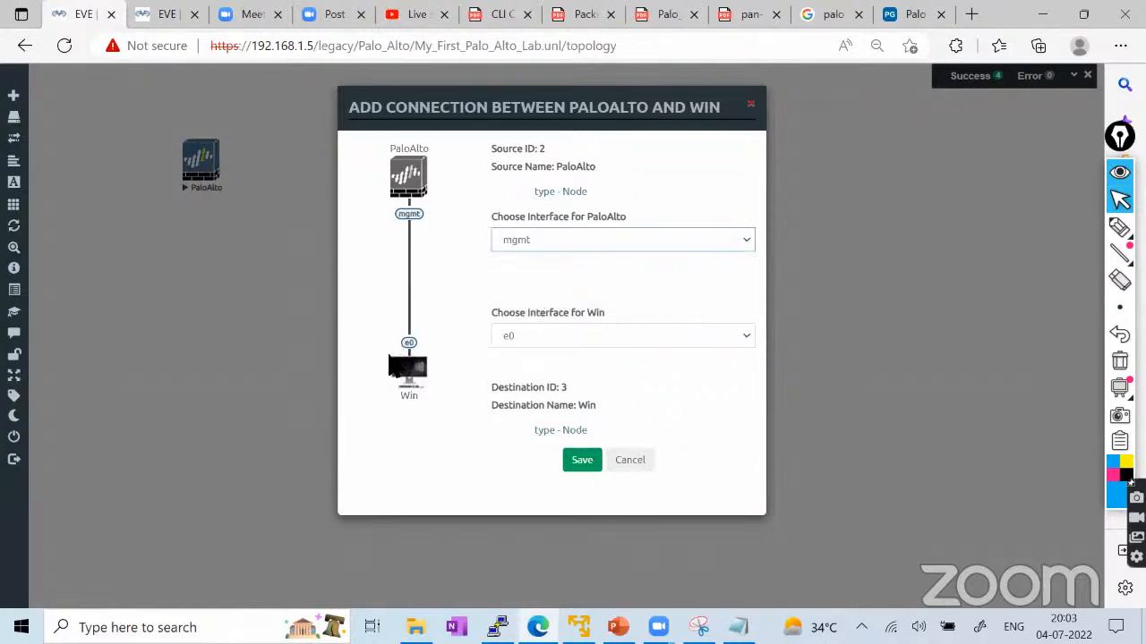
click(575, 460)
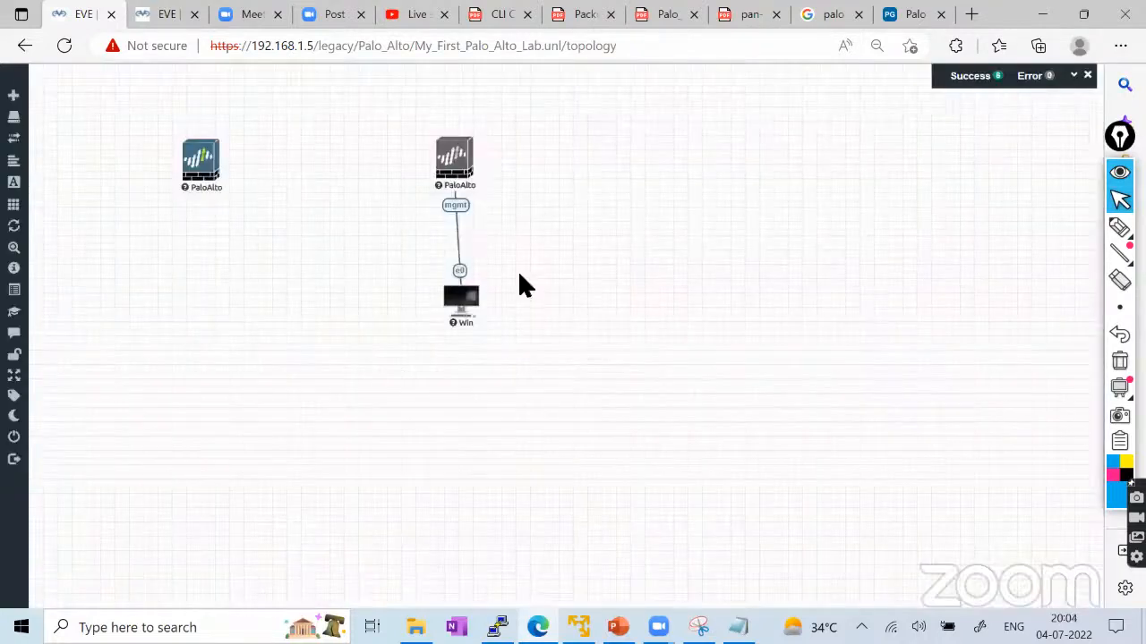
Change the mgmt link's style to a curved Bezier line.
right_click(459, 212)
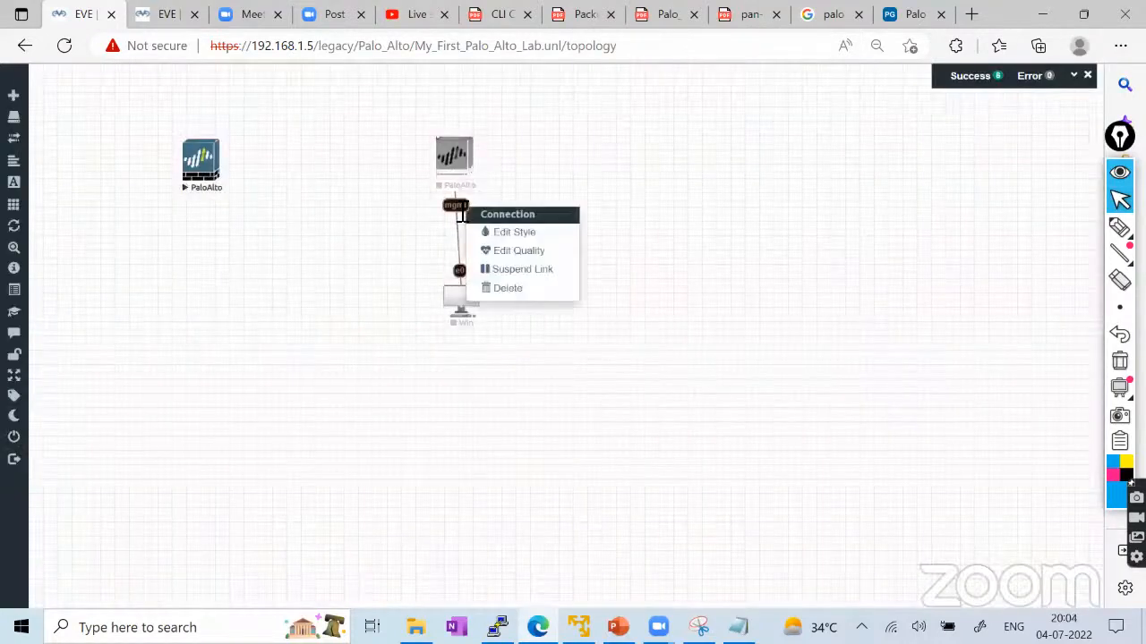
click(509, 234)
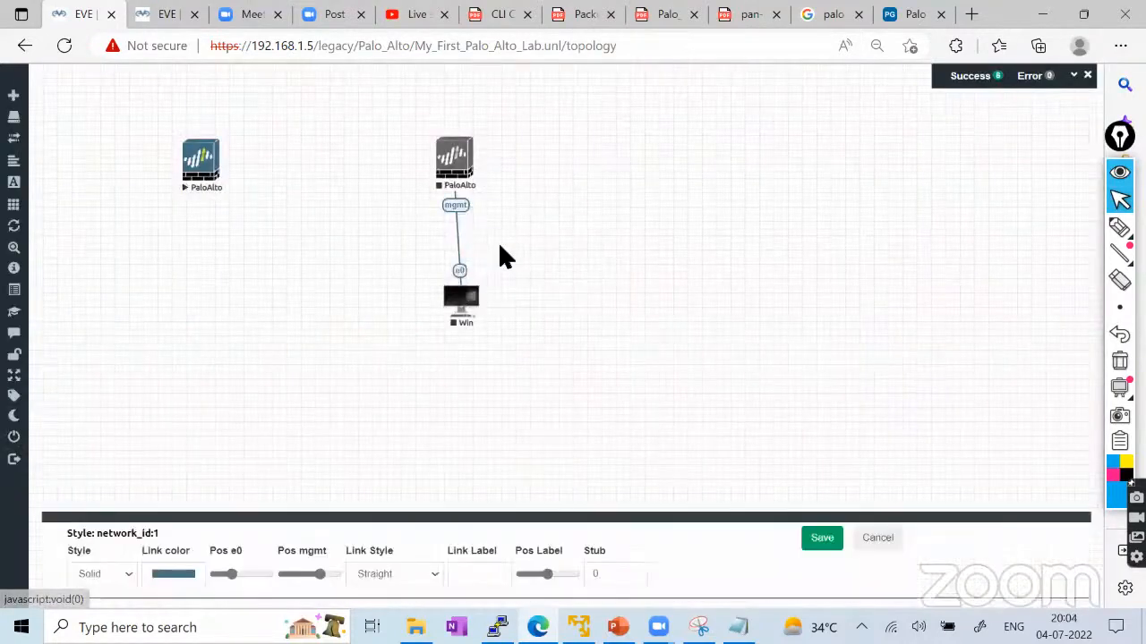
click(170, 574)
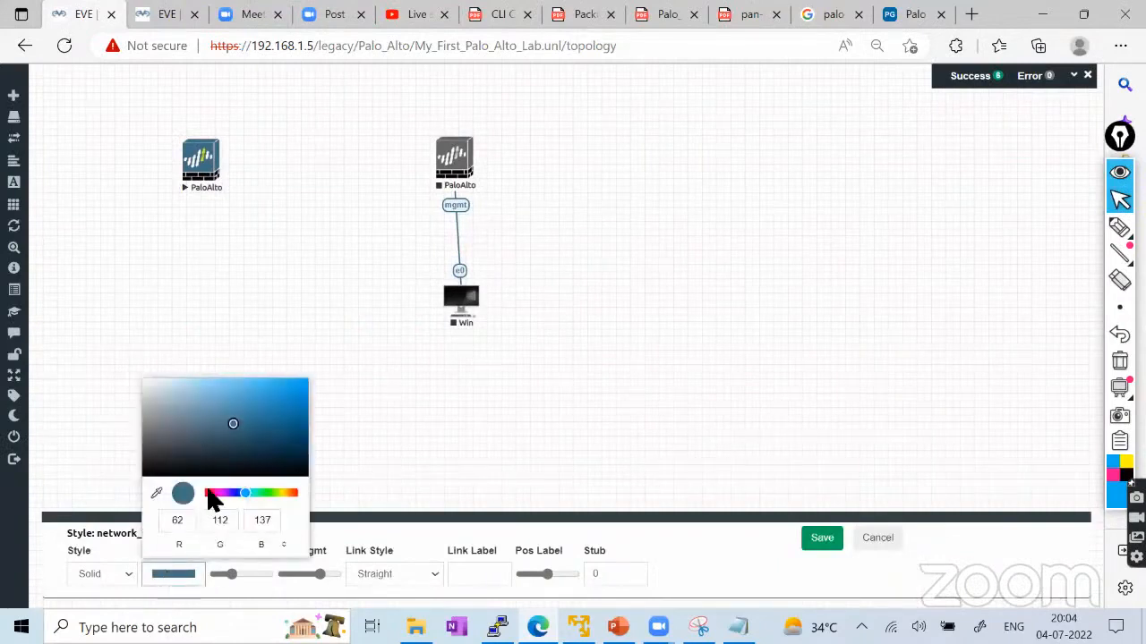
drag(208, 494, 215, 494)
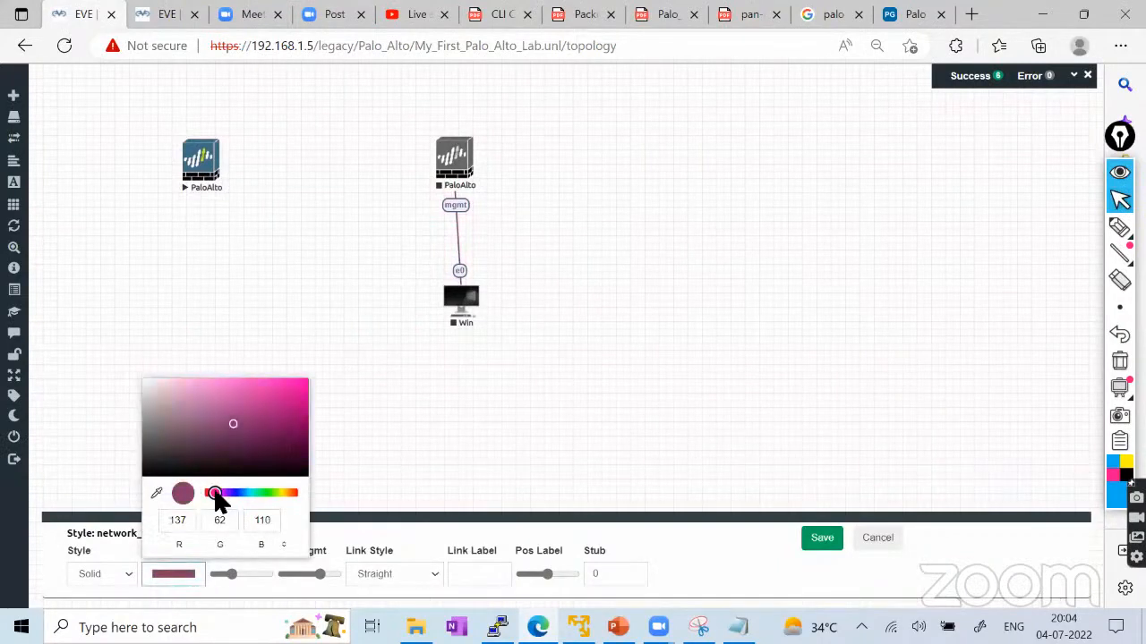
click(391, 574)
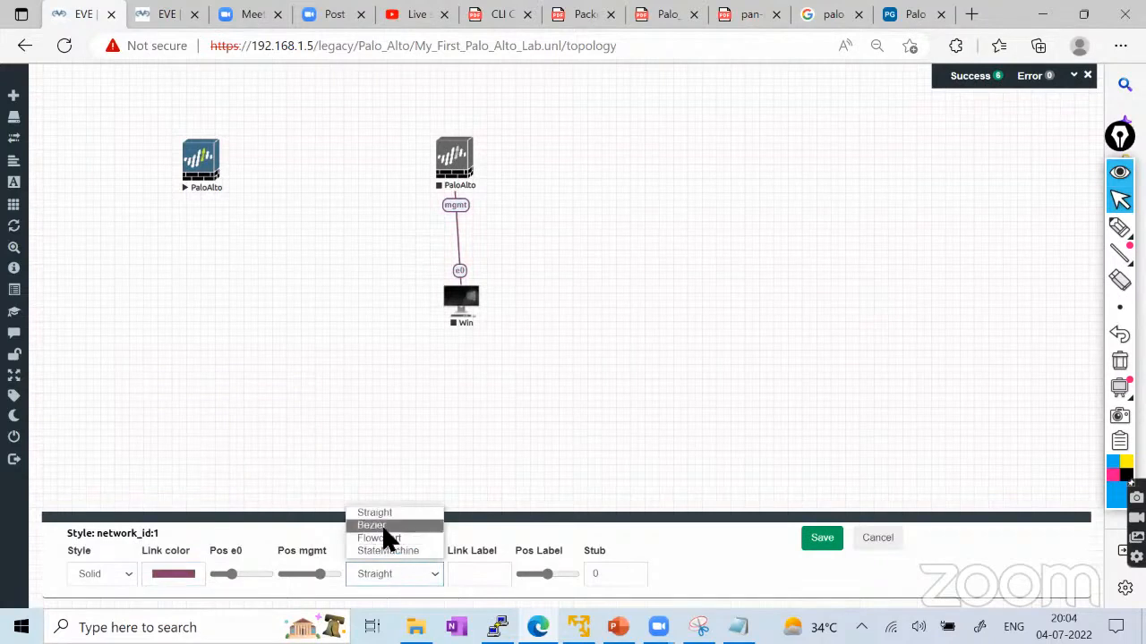
click(383, 528)
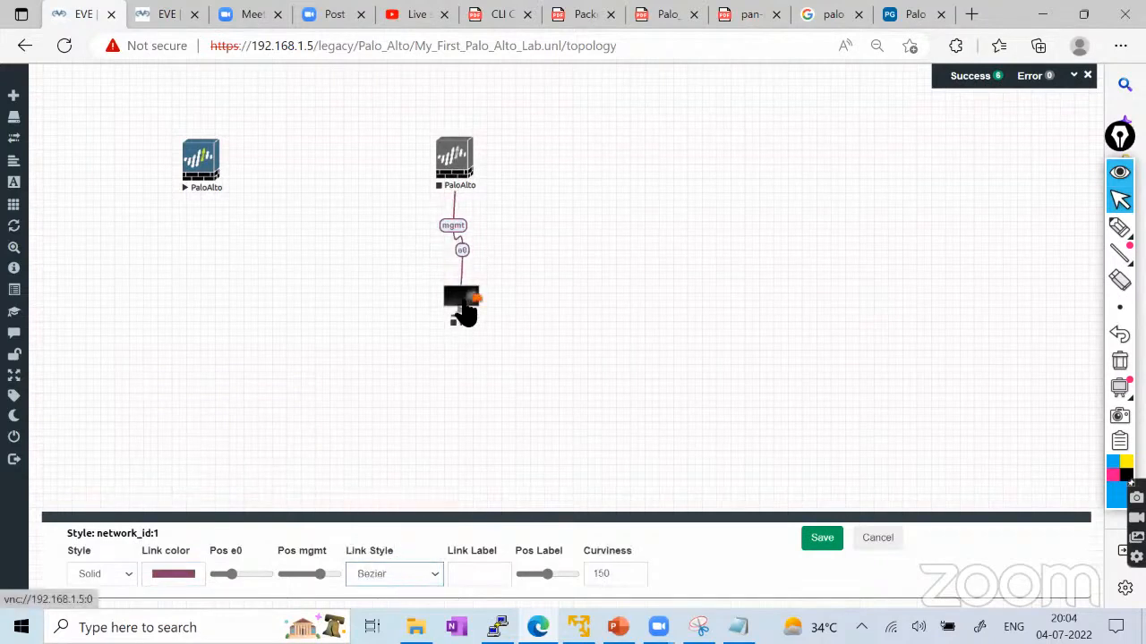
Move the Win node to the firewall's lower right and save the link colour as red.
drag(467, 308, 564, 288)
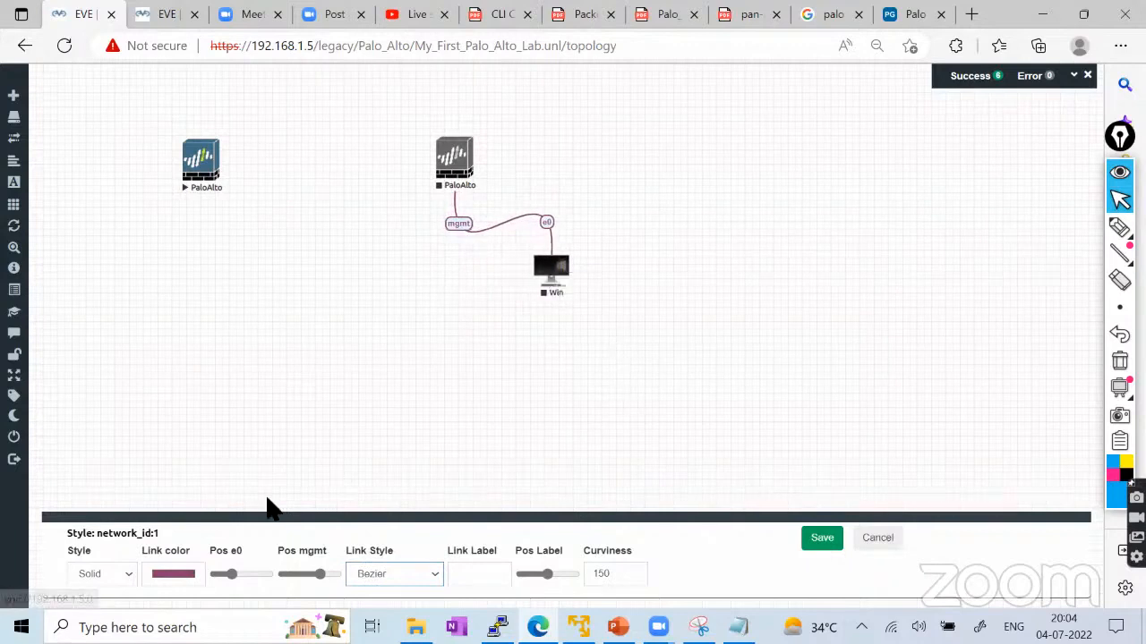
click(160, 575)
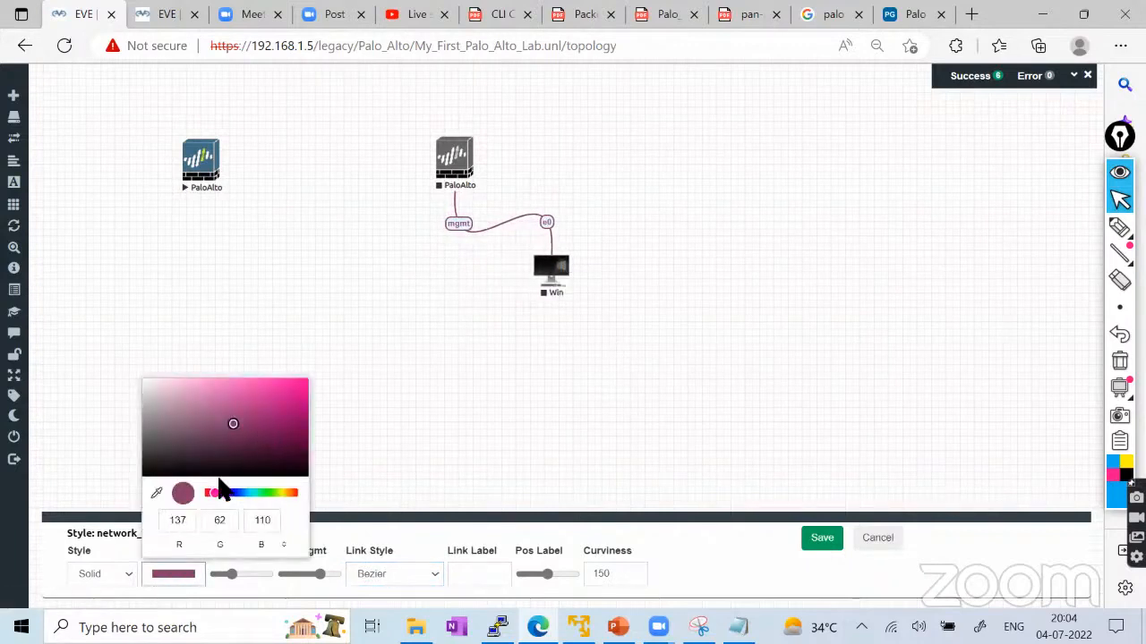
mouse_move(222, 491)
mouse_down()
mouse_move(188, 493)
mouse_move(207, 493)
mouse_up()
click(271, 403)
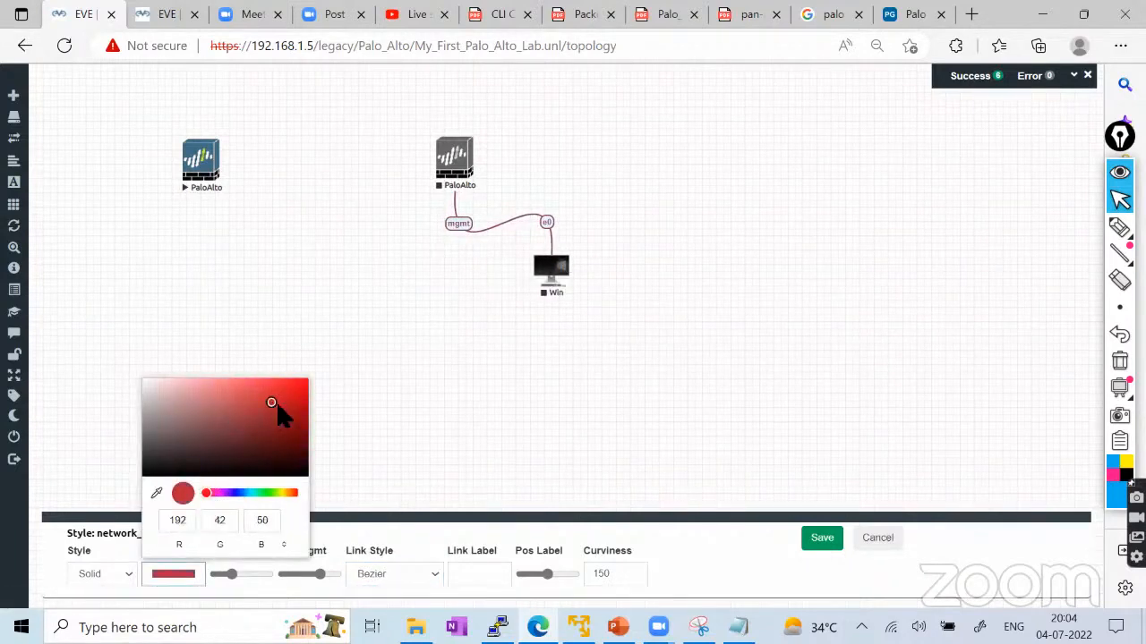
click(817, 540)
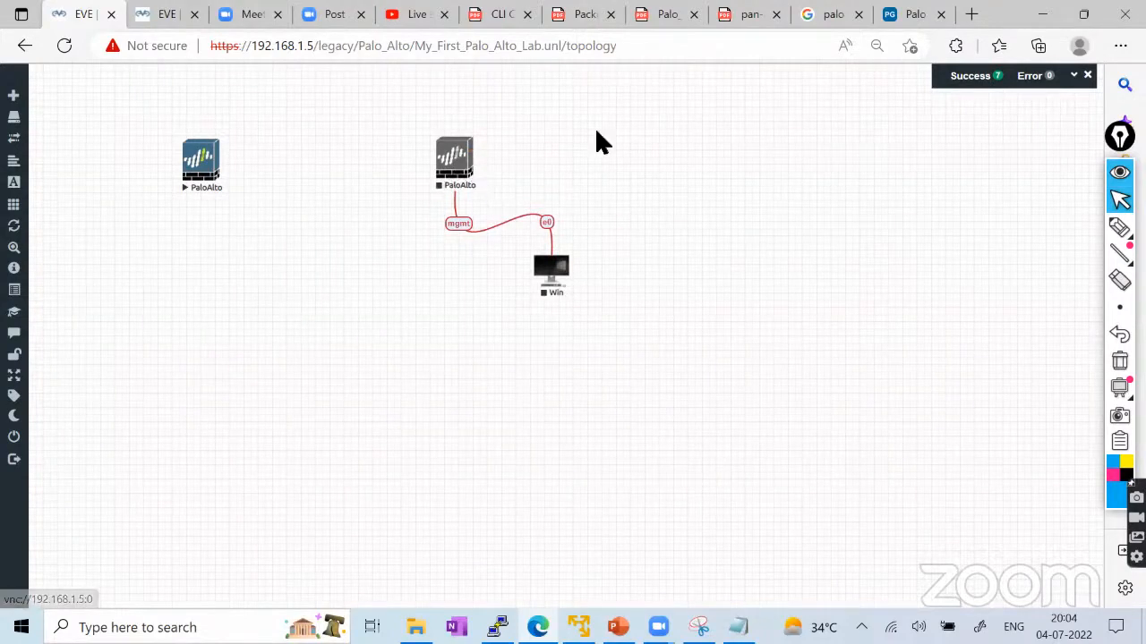
drag(601, 106, 435, 319)
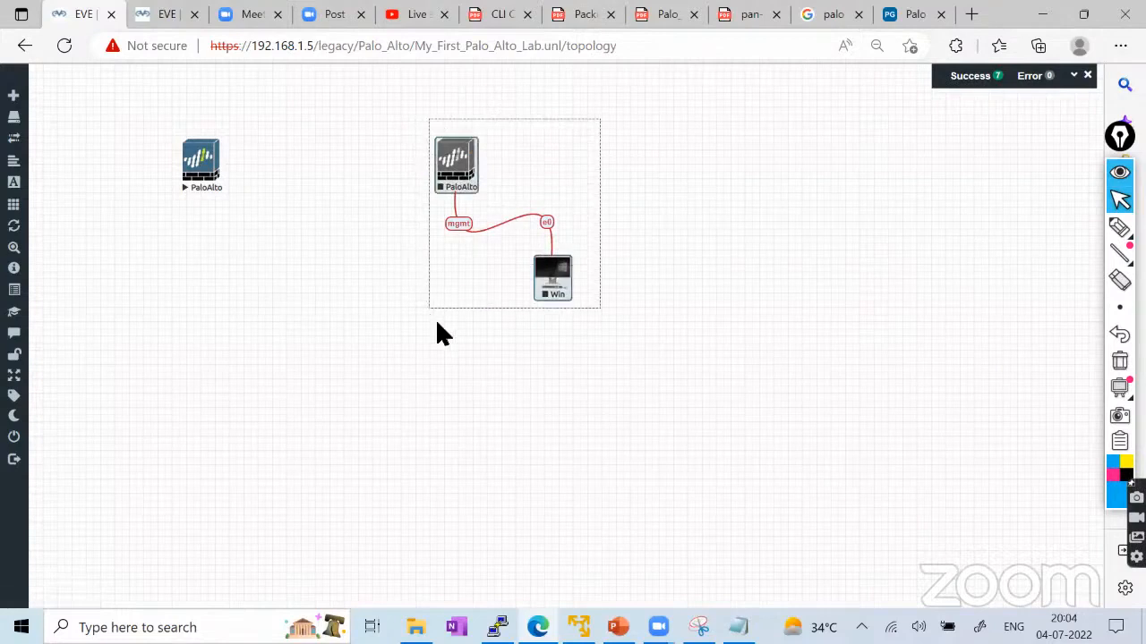
Start the selected PaloAlto and Win nodes, then mark GUI and CLI on screen and clear the marks.
right_click(462, 157)
click(497, 184)
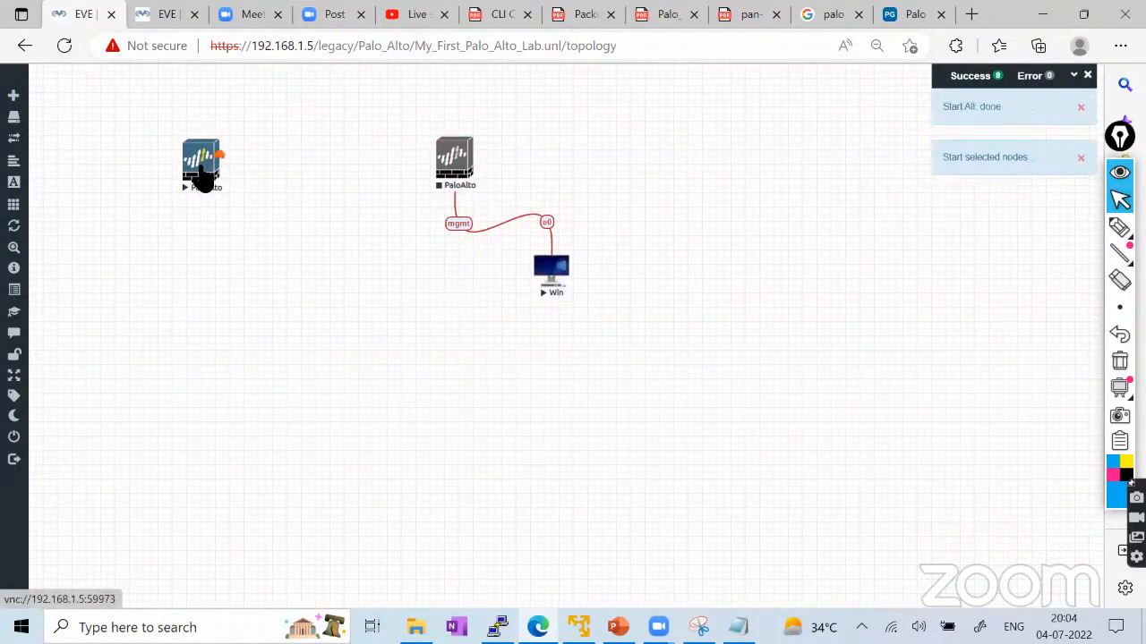
click(1118, 226)
click(1035, 225)
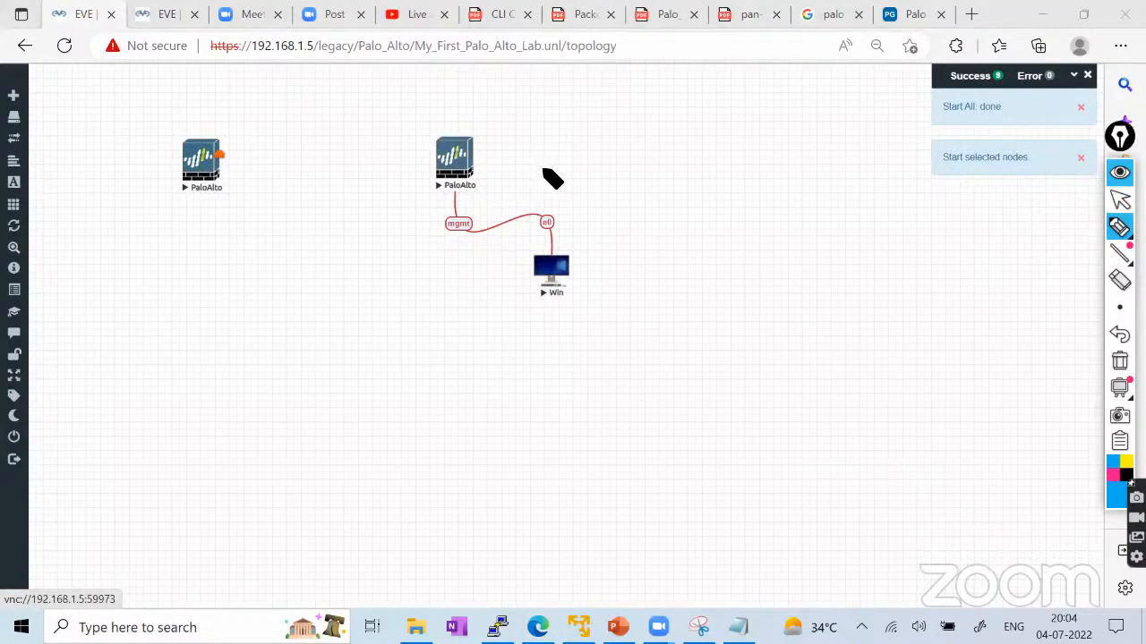
mouse_move(555, 181)
mouse_down()
mouse_move(578, 164)
mouse_move(529, 180)
mouse_move(512, 164)
mouse_up()
mouse_move(226, 224)
mouse_down()
mouse_move(225, 244)
mouse_move(236, 216)
mouse_move(277, 211)
mouse_move(182, 255)
mouse_up()
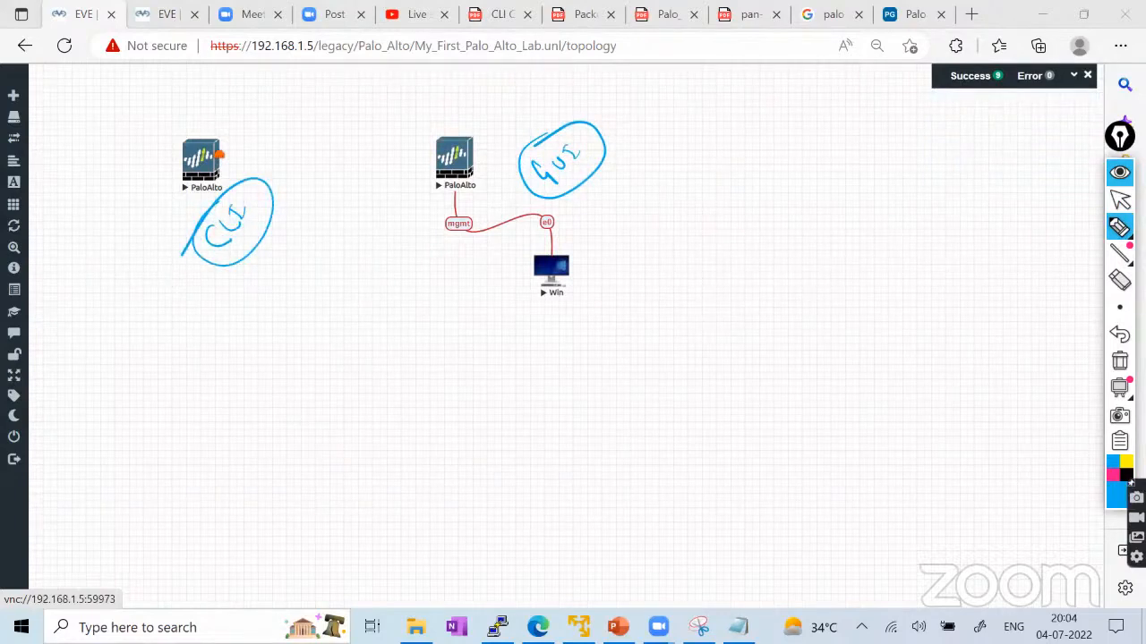
click(1119, 360)
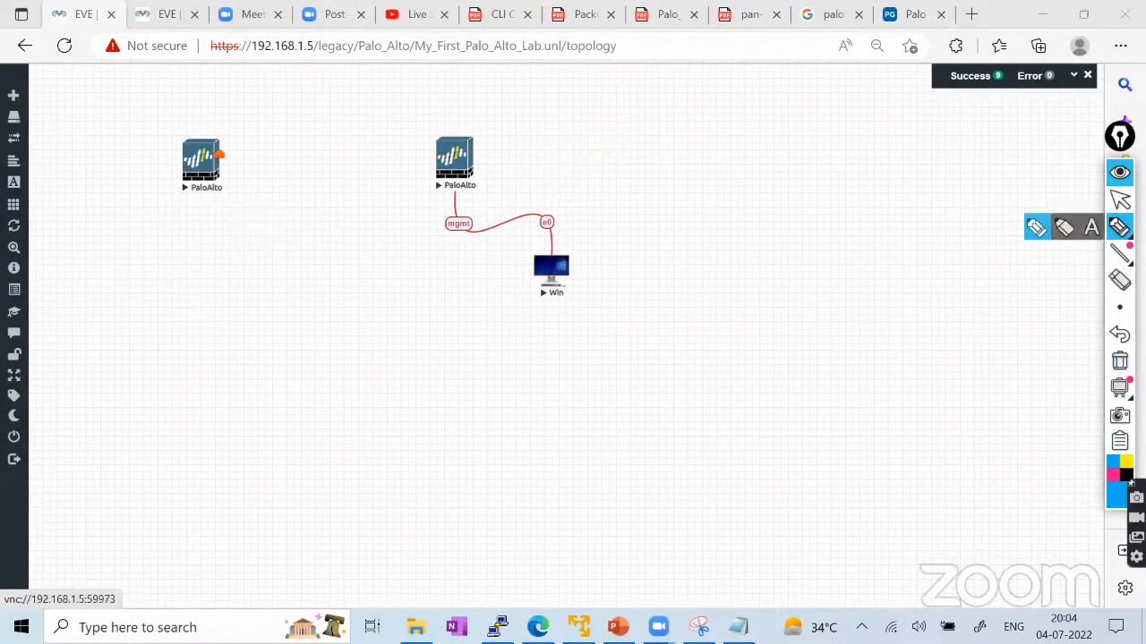
click(1120, 199)
Open the left PaloAlto's console through the ultravnc_wrapper prompt and move the QEMU window lower.
click(201, 188)
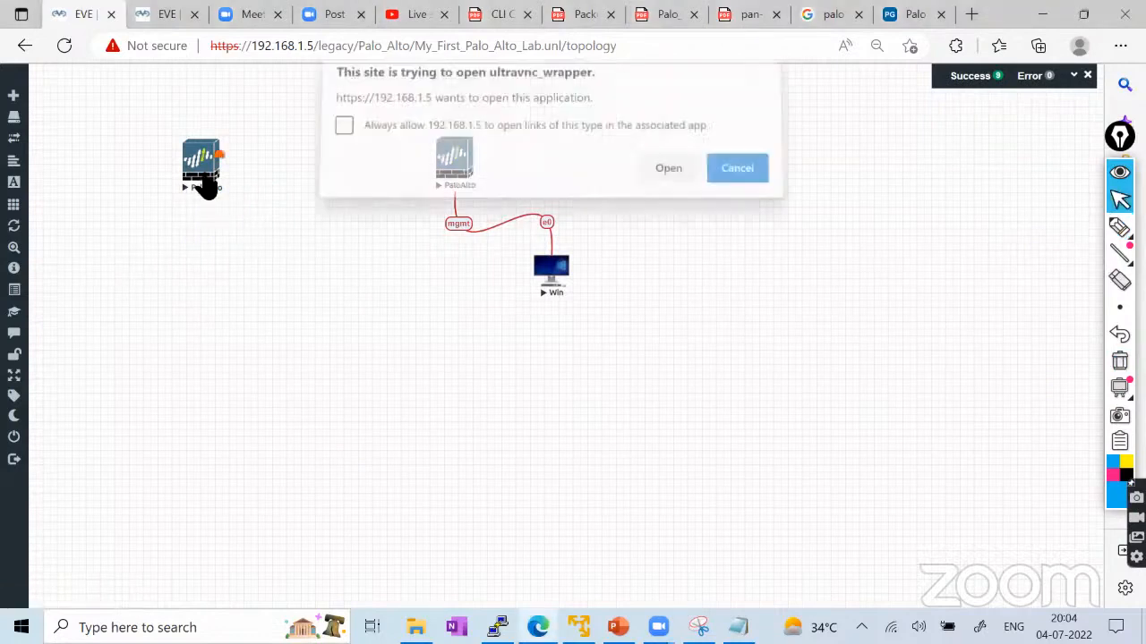
click(667, 179)
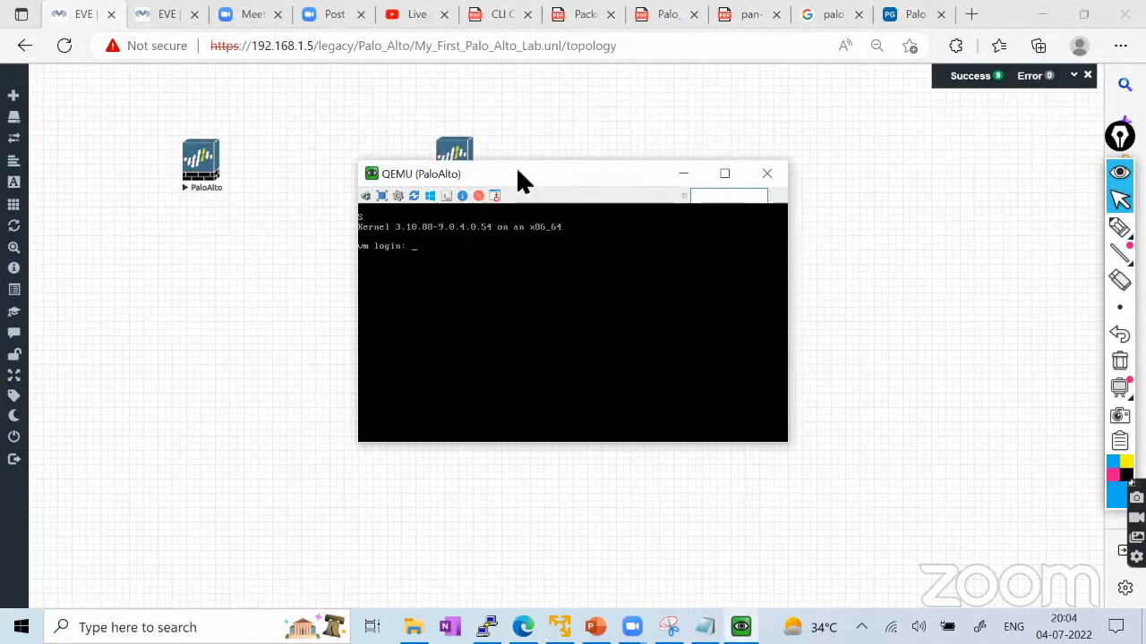
drag(518, 173, 432, 271)
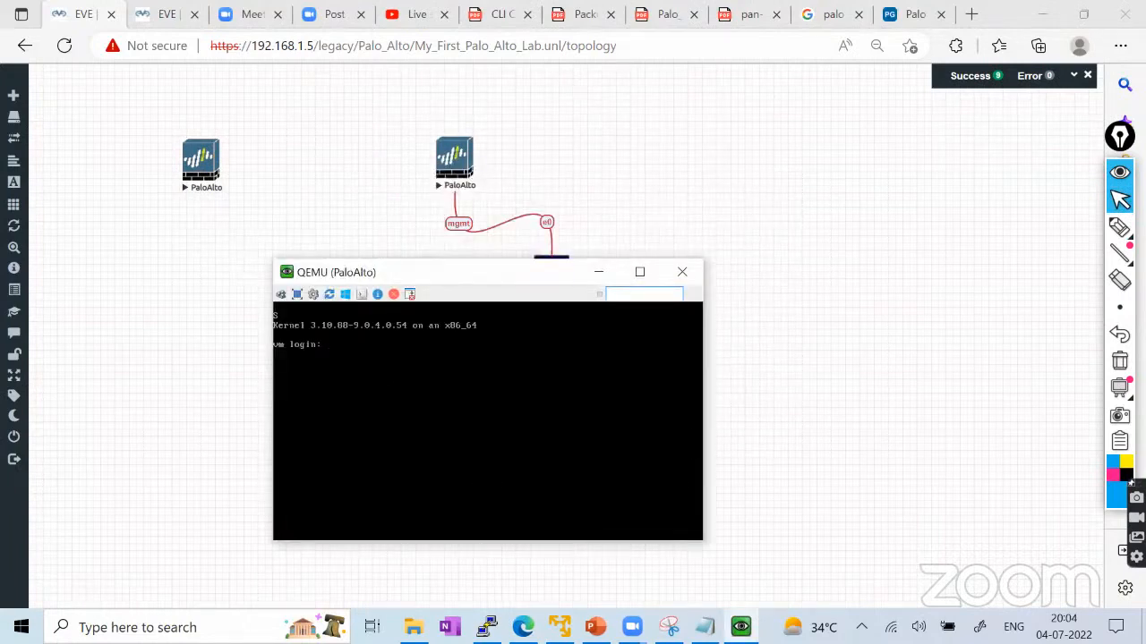
Try logging in to the firewall as admin twice.
text(admin)
key(Return)
key(Return)
text(admin)
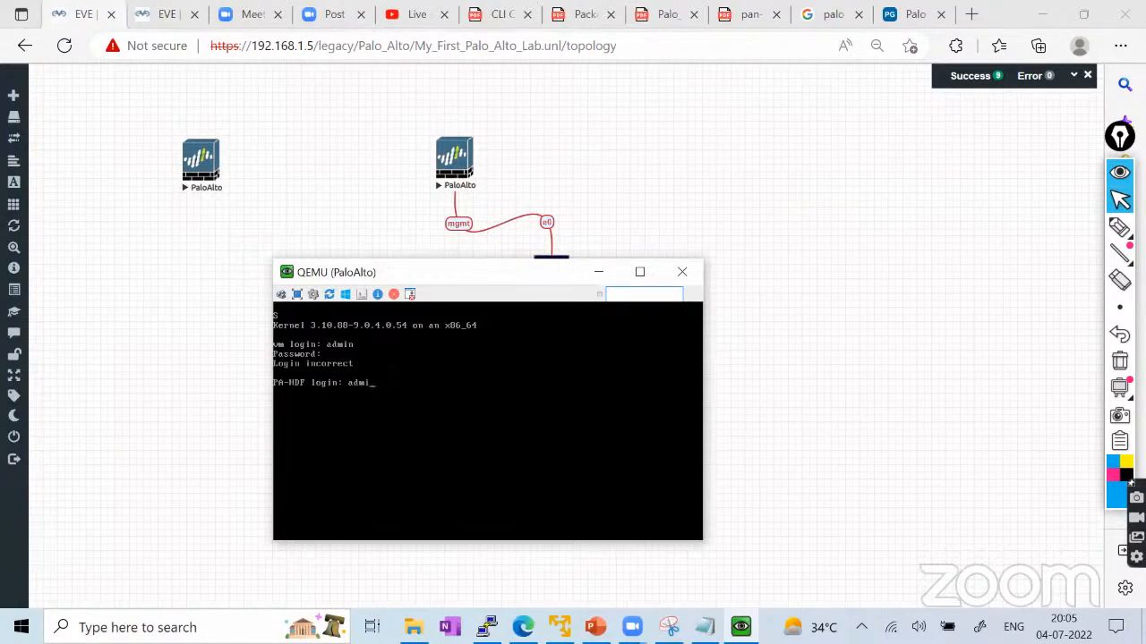
key(Return)
key(Return)
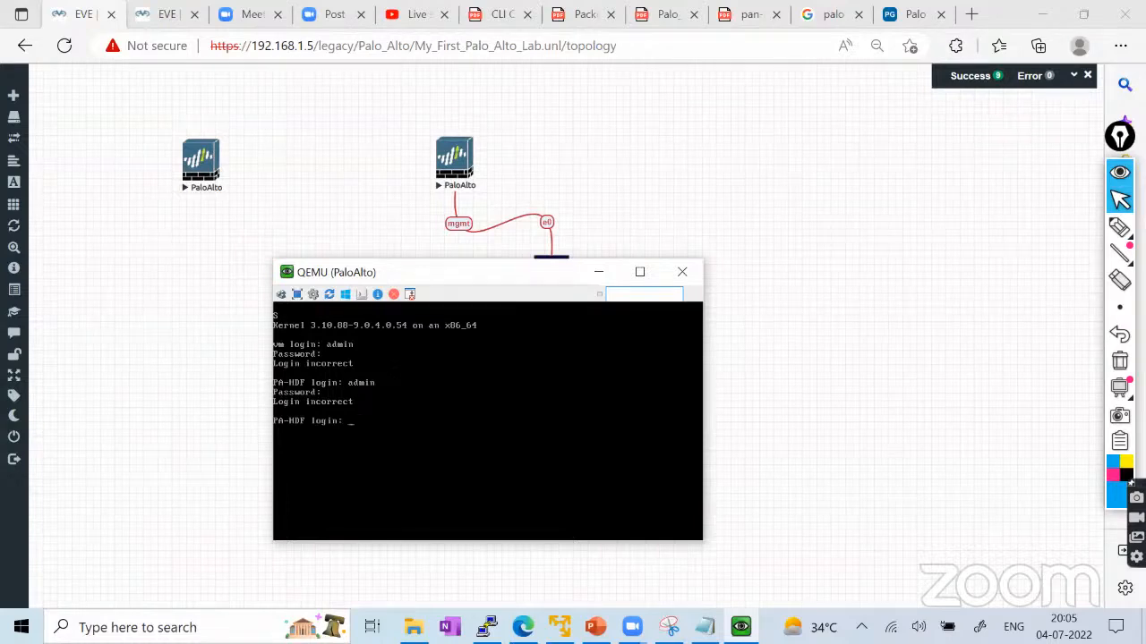
Write the numbers 23 (circled) and 45 on screen with the pen.
click(1119, 227)
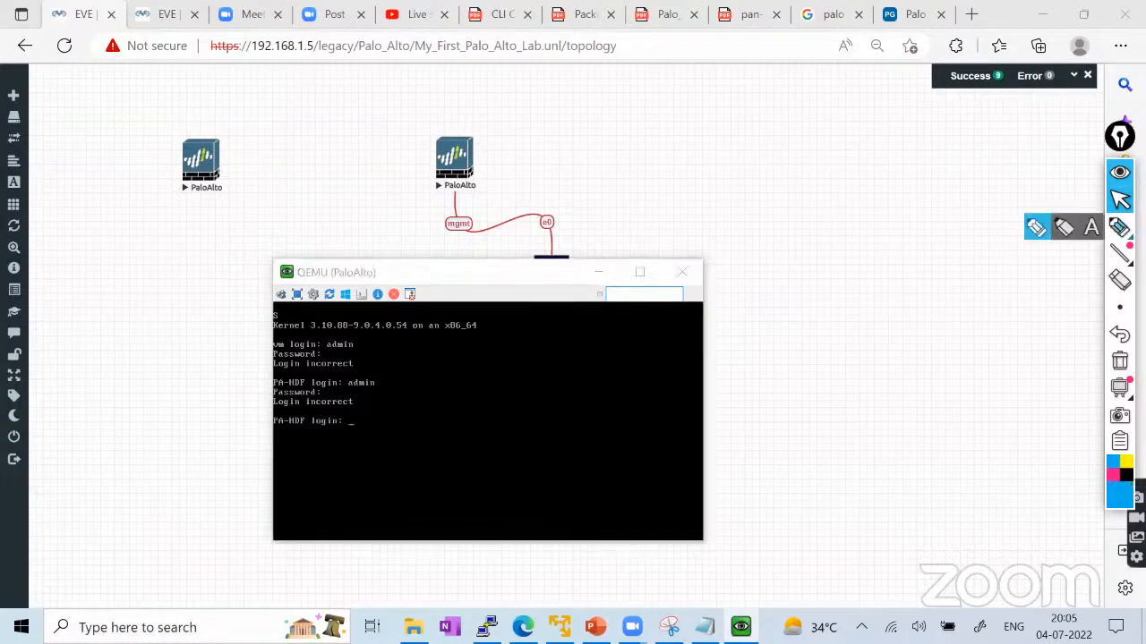
click(1035, 235)
mouse_move(889, 417)
mouse_down()
mouse_move(928, 391)
mouse_move(933, 407)
mouse_move(891, 394)
mouse_up()
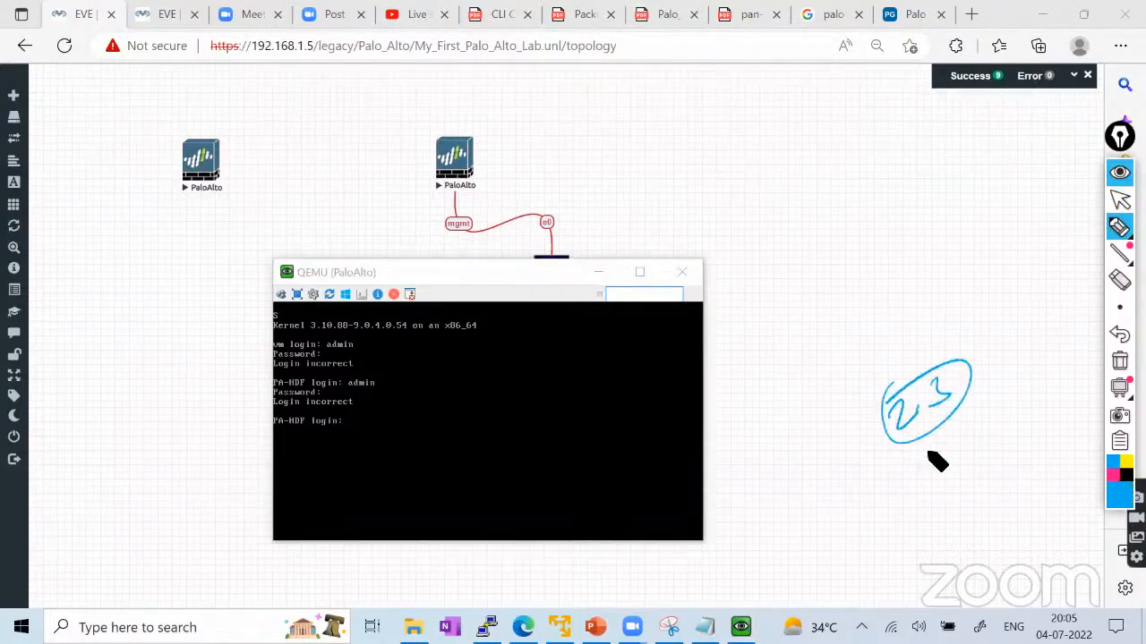
drag(922, 462, 938, 494)
mouse_move(965, 447)
mouse_down()
mouse_move(955, 466)
mouse_move(949, 442)
mouse_up()
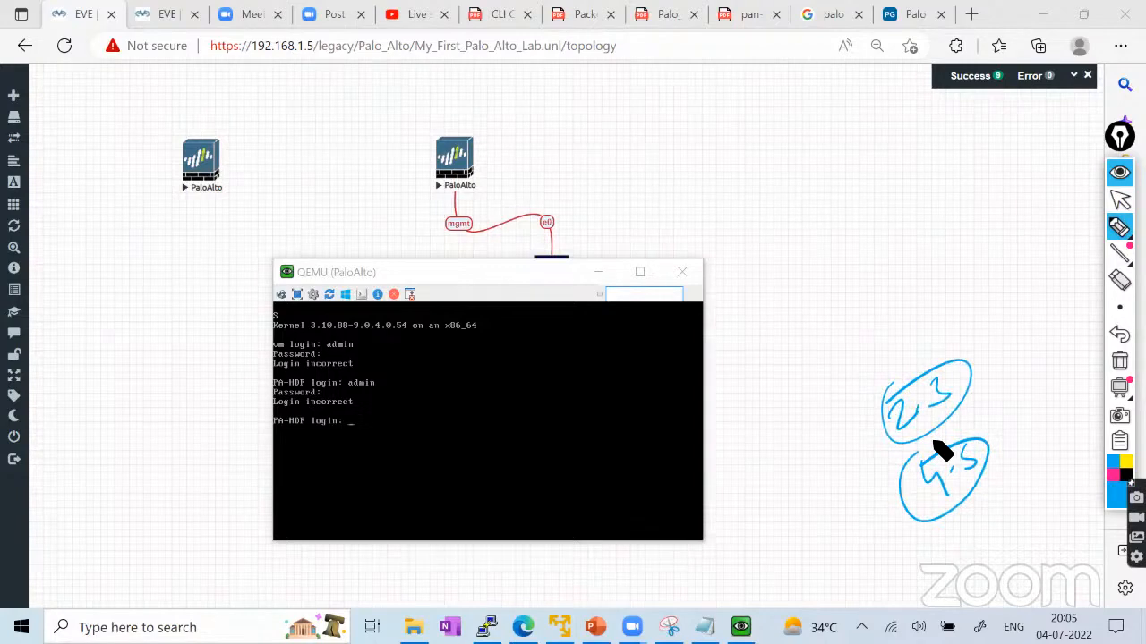
click(1115, 474)
click(1117, 492)
click(1081, 356)
drag(819, 307, 827, 315)
mouse_move(831, 287)
mouse_down()
mouse_move(828, 310)
mouse_move(877, 286)
mouse_move(887, 260)
mouse_move(943, 262)
mouse_move(1015, 216)
mouse_move(1038, 220)
mouse_up()
mouse_move(815, 363)
mouse_down()
mouse_move(978, 292)
mouse_move(1074, 228)
mouse_up()
mouse_move(1038, 163)
mouse_down()
mouse_move(801, 260)
mouse_move(849, 355)
mouse_up()
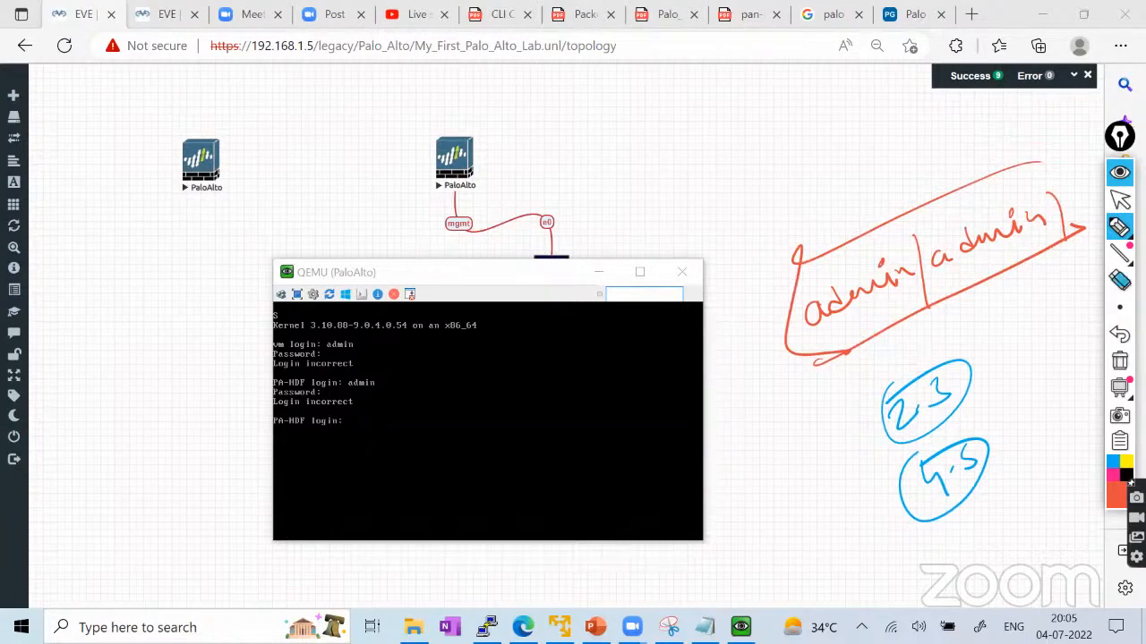
Retry the admin login on the firewall console twice; both attempts fail.
click(1120, 201)
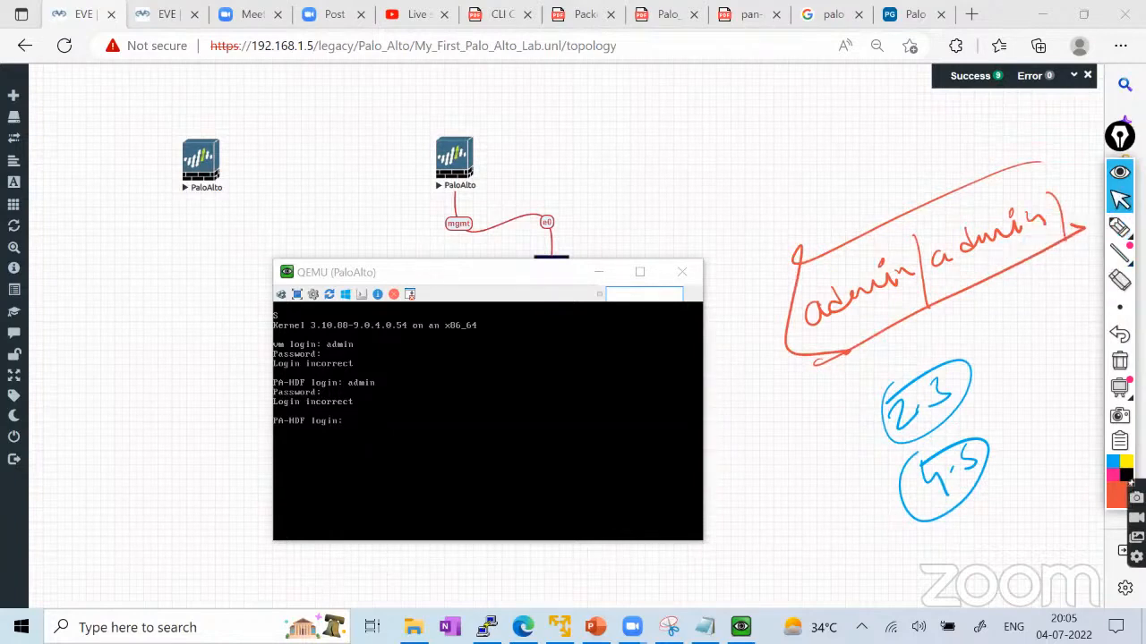
click(488, 420)
text(admi)
text(n)
key(Return)
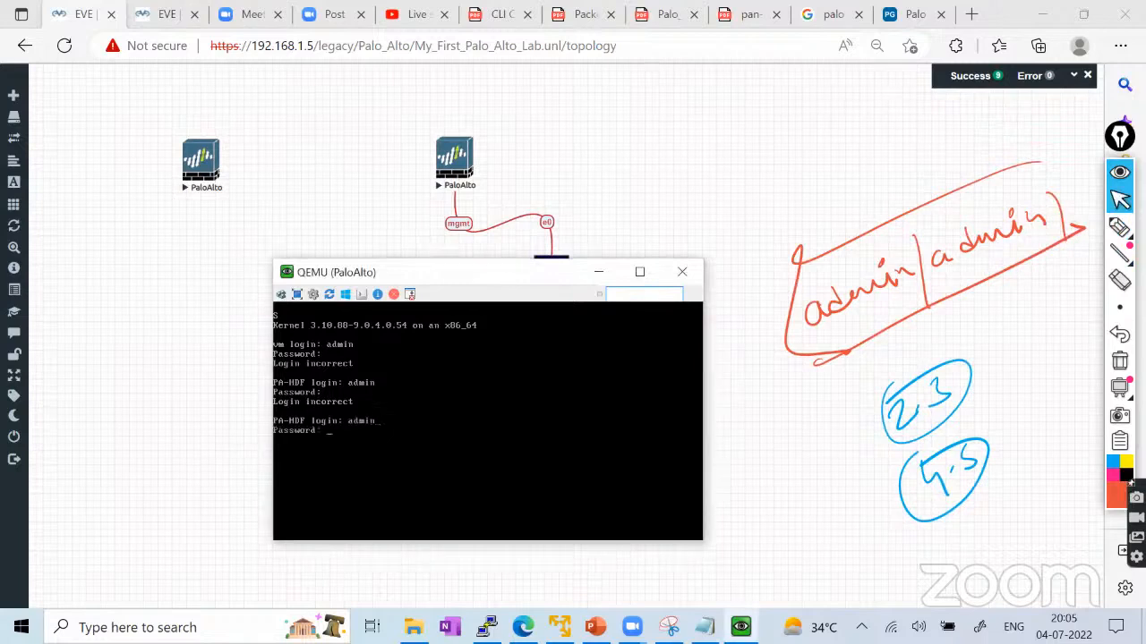
key(Return)
drag(430, 267, 314, 273)
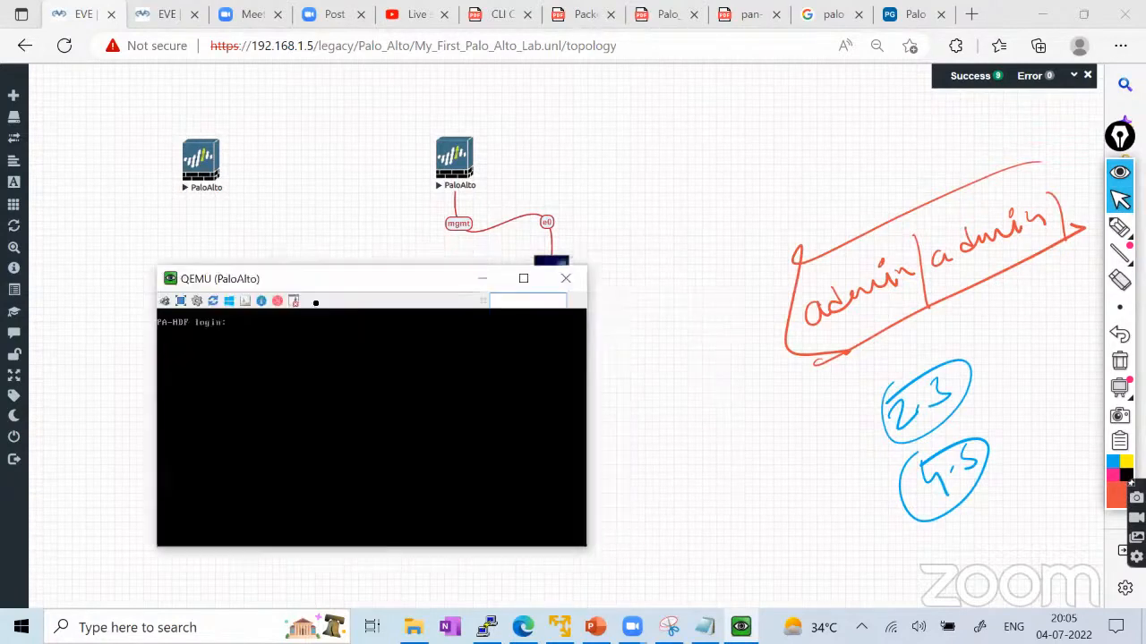
text(admin)
key(Return)
key(Return)
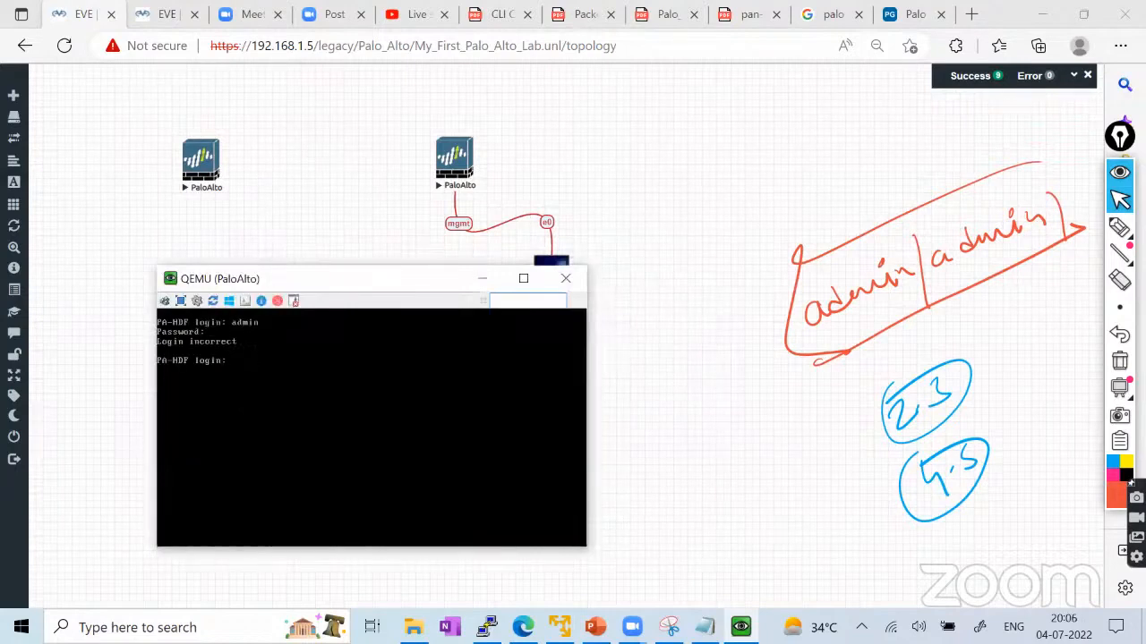
text(admin)
key(Return)
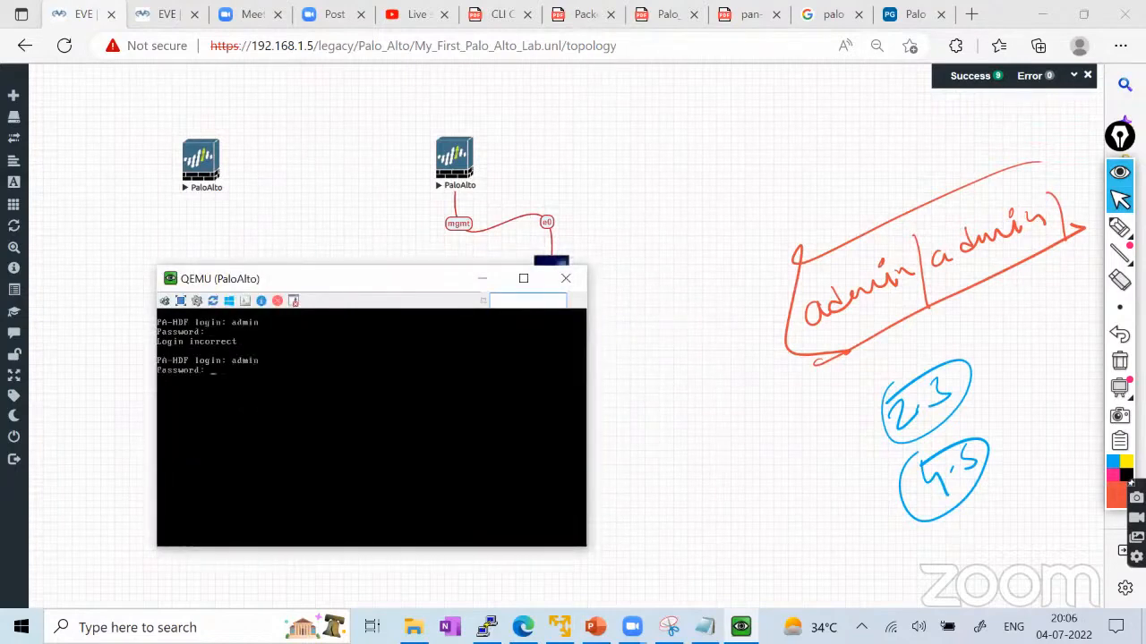
key(Return)
Open the second PaloAlto firewall's console and place the two console windows side by side.
click(460, 161)
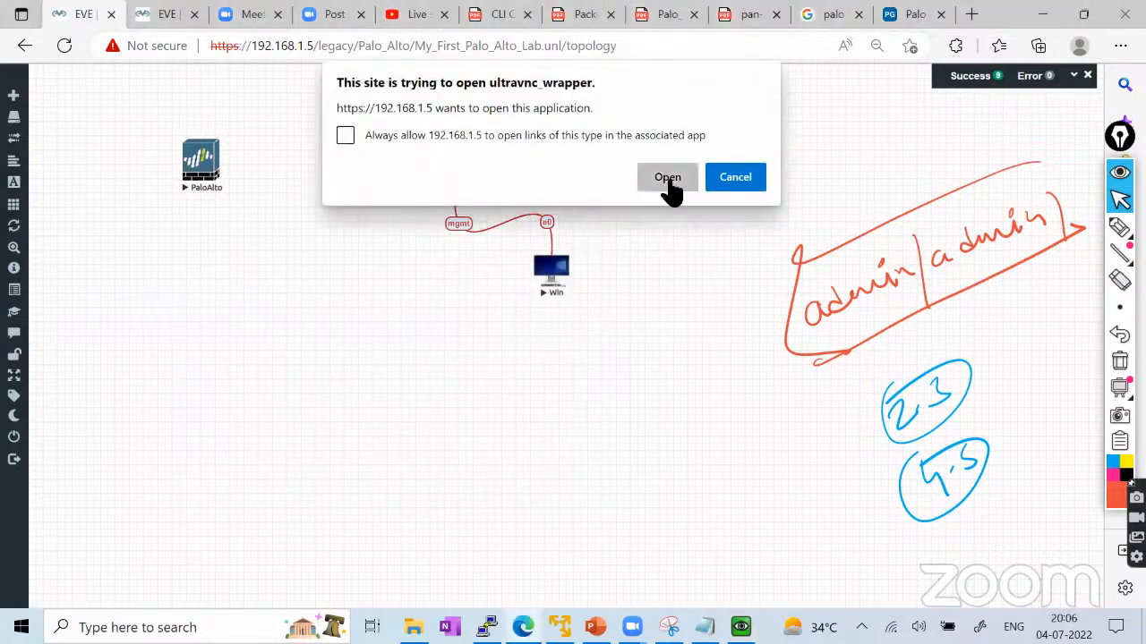
click(668, 178)
drag(511, 167, 562, 141)
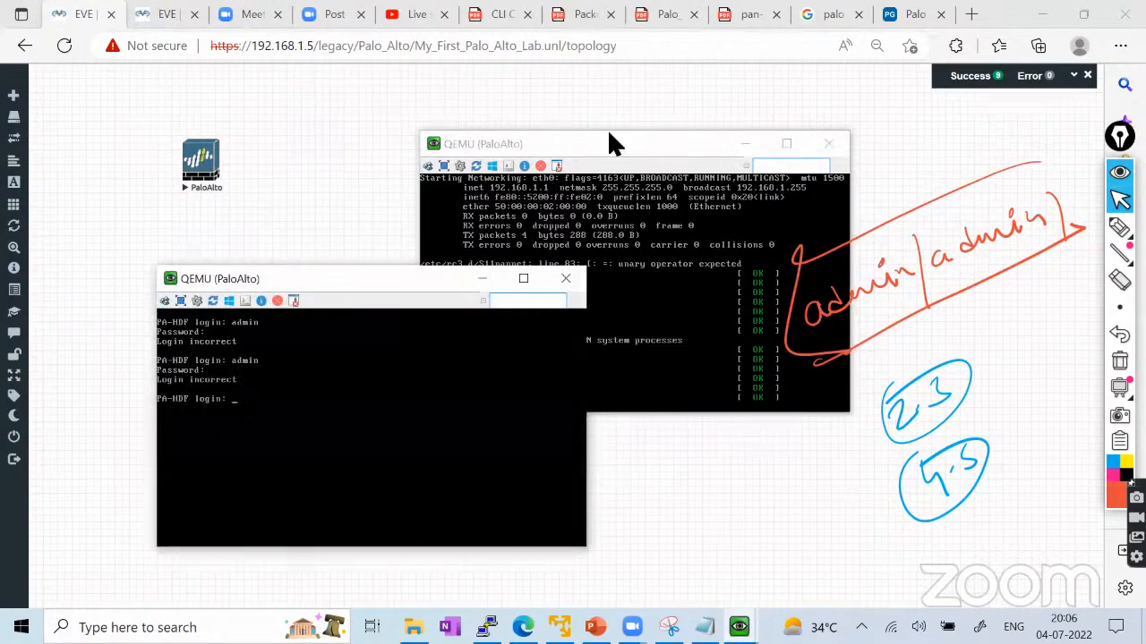
drag(630, 148, 737, 140)
drag(415, 273, 323, 144)
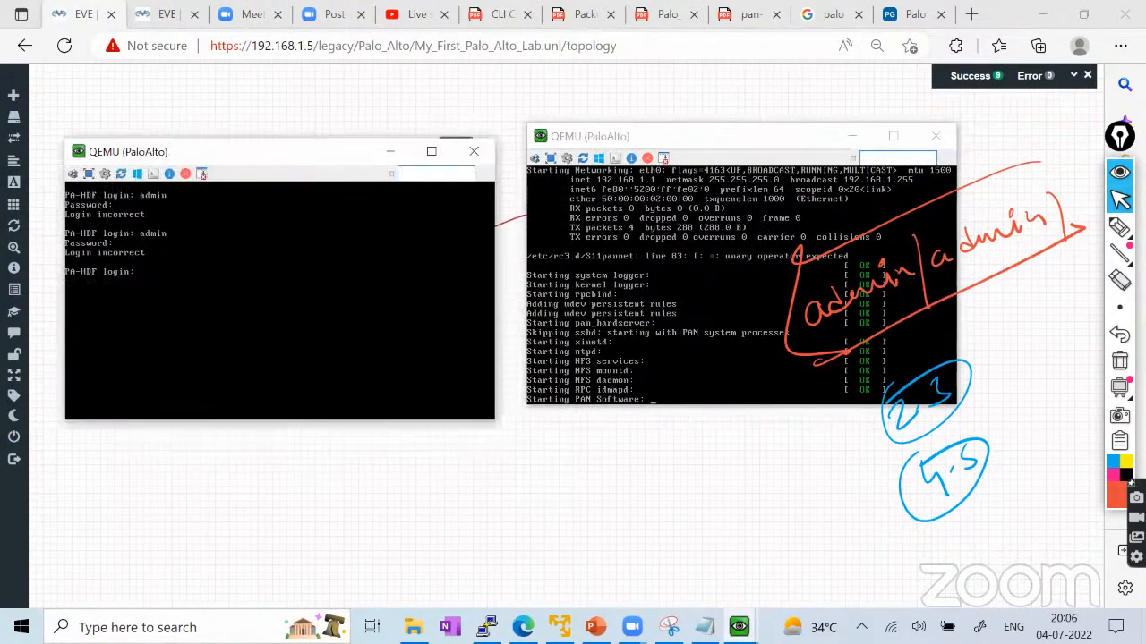
Enter admin at the firewall login prompts, then move the second console aside to uncover Win.
text(admin)
key(Return)
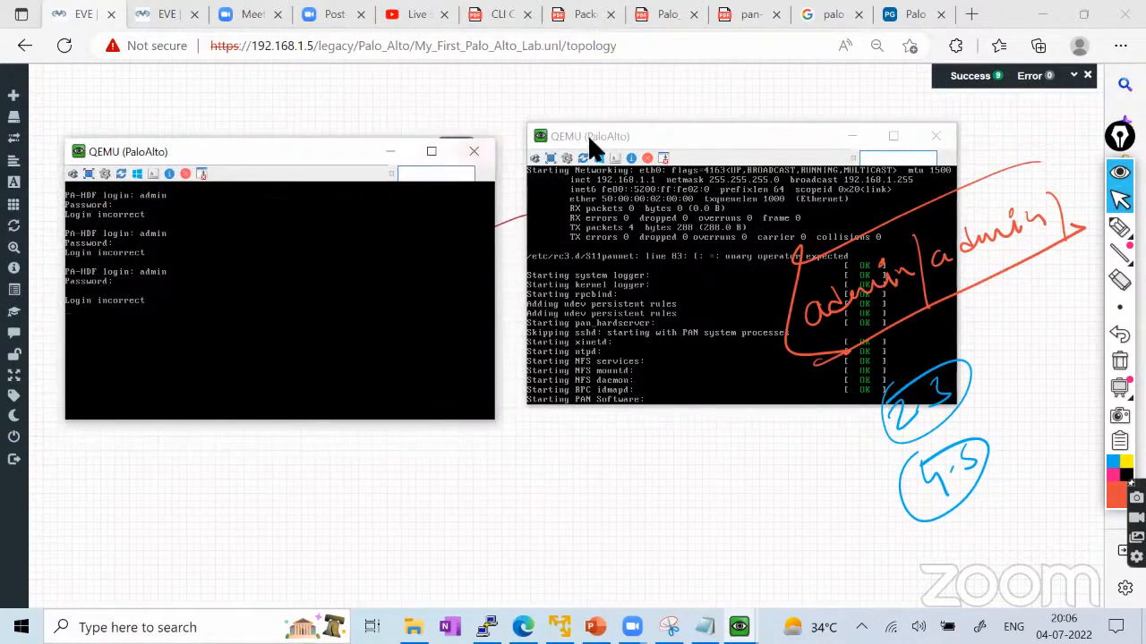
click(657, 135)
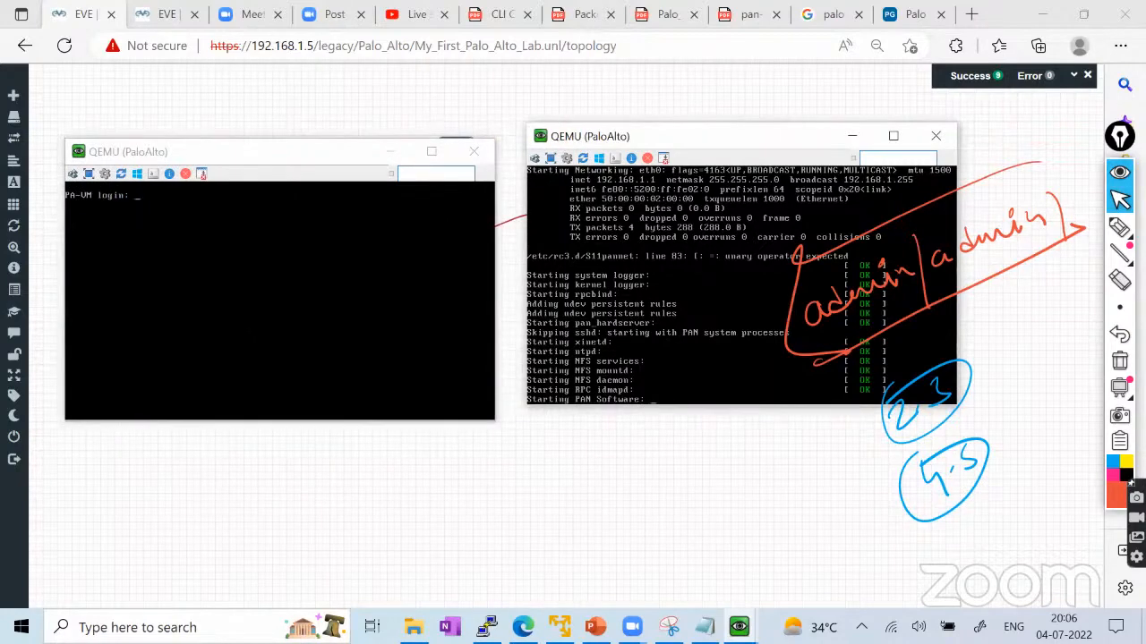
text(admin)
click(279, 295)
text(admin)
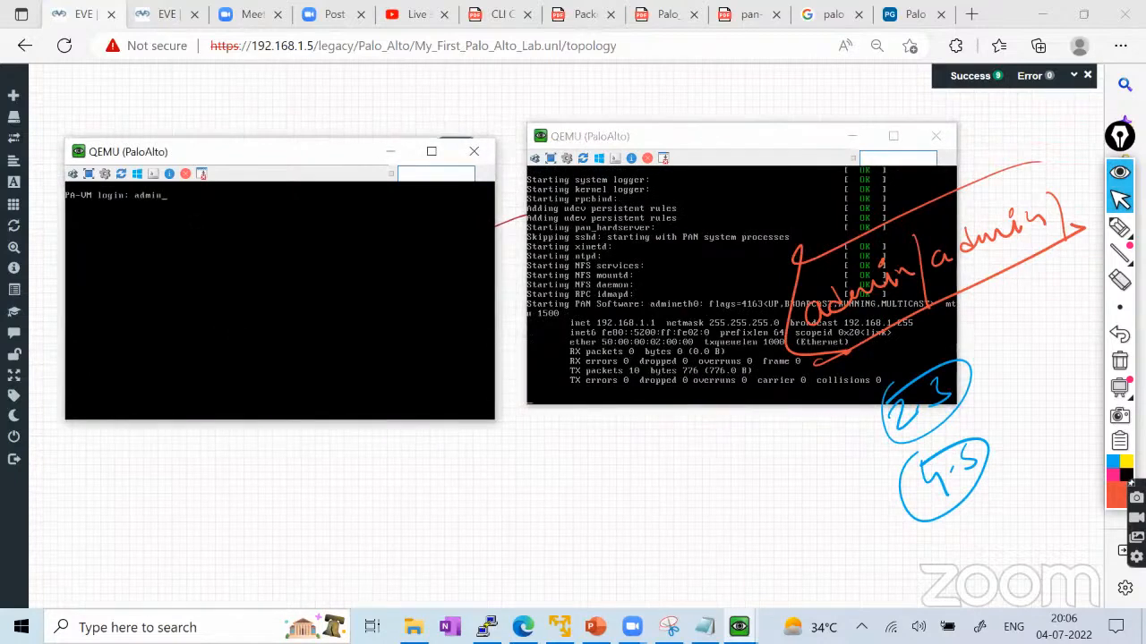
key(Return)
key(Return)
text(admi)
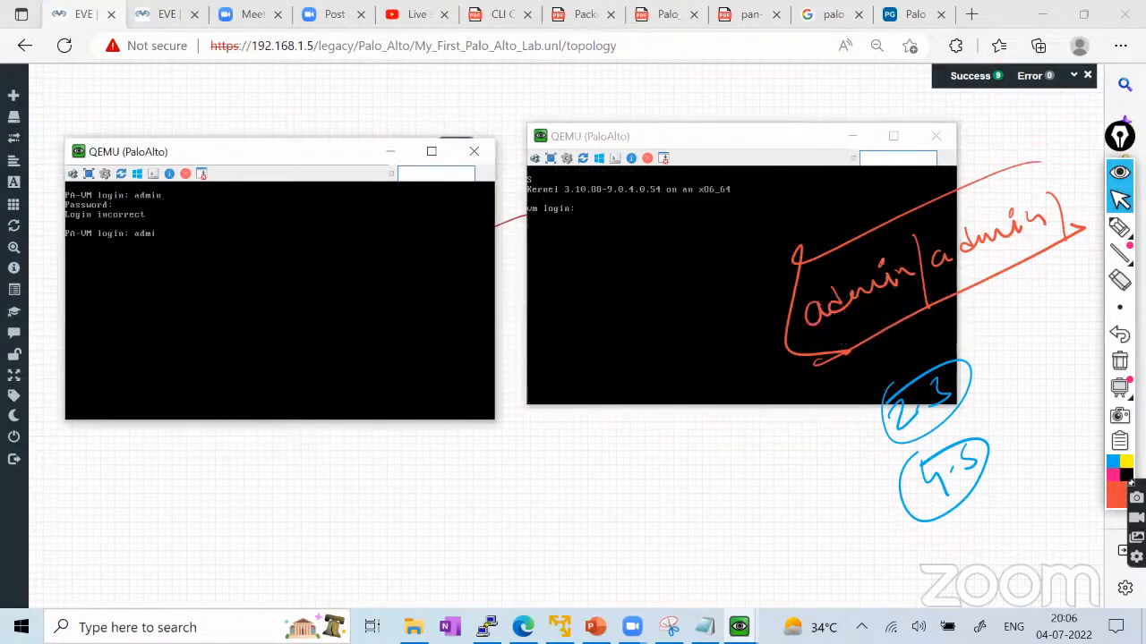
text(n)
key(Return)
key(Return)
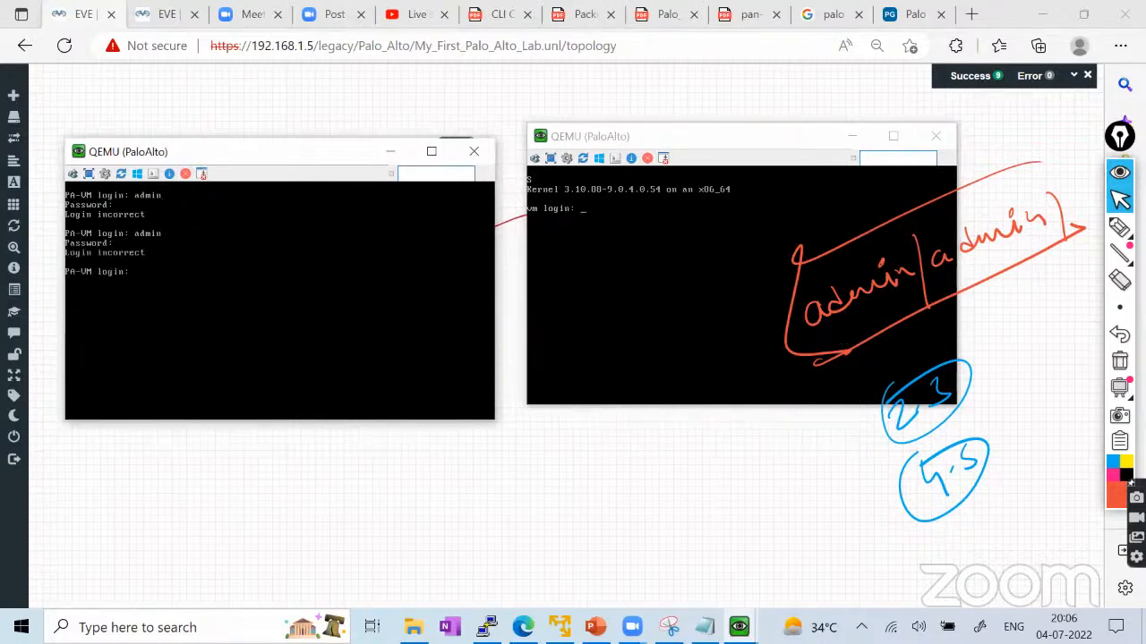
click(710, 140)
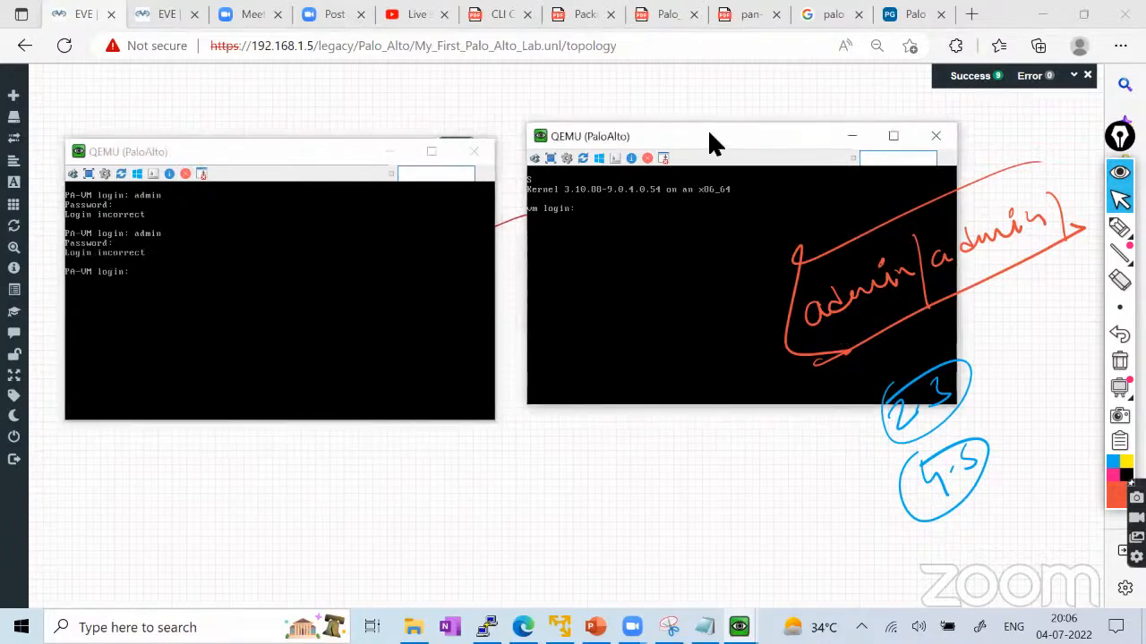
drag(709, 132, 752, 118)
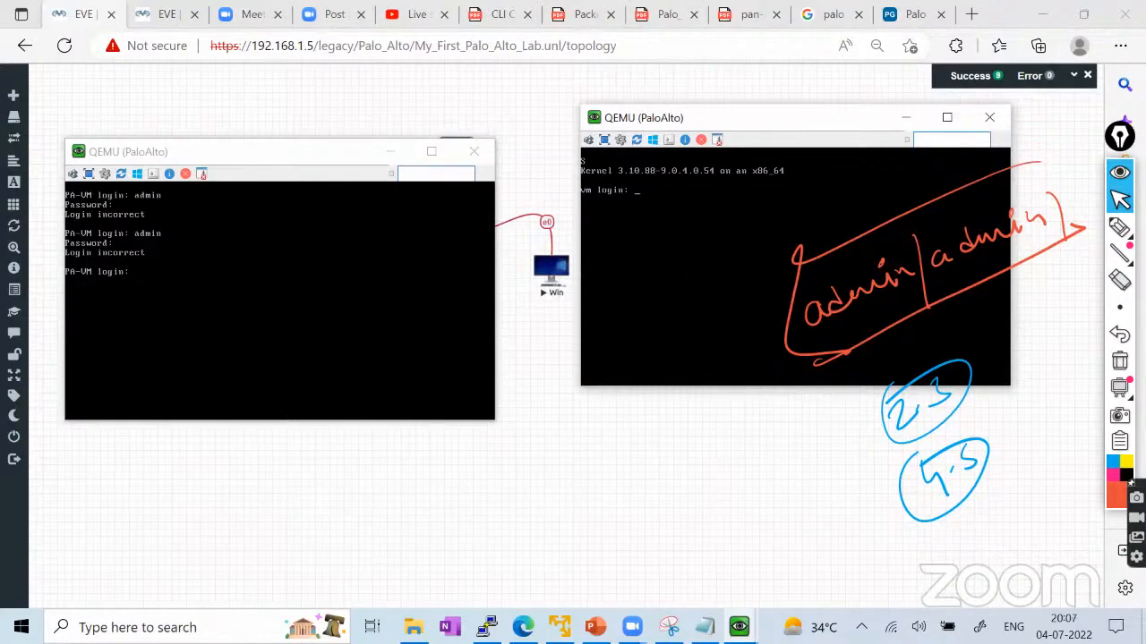
Submit admin as the login name on both firewall consoles.
text(admin)
key(Return)
key(Return)
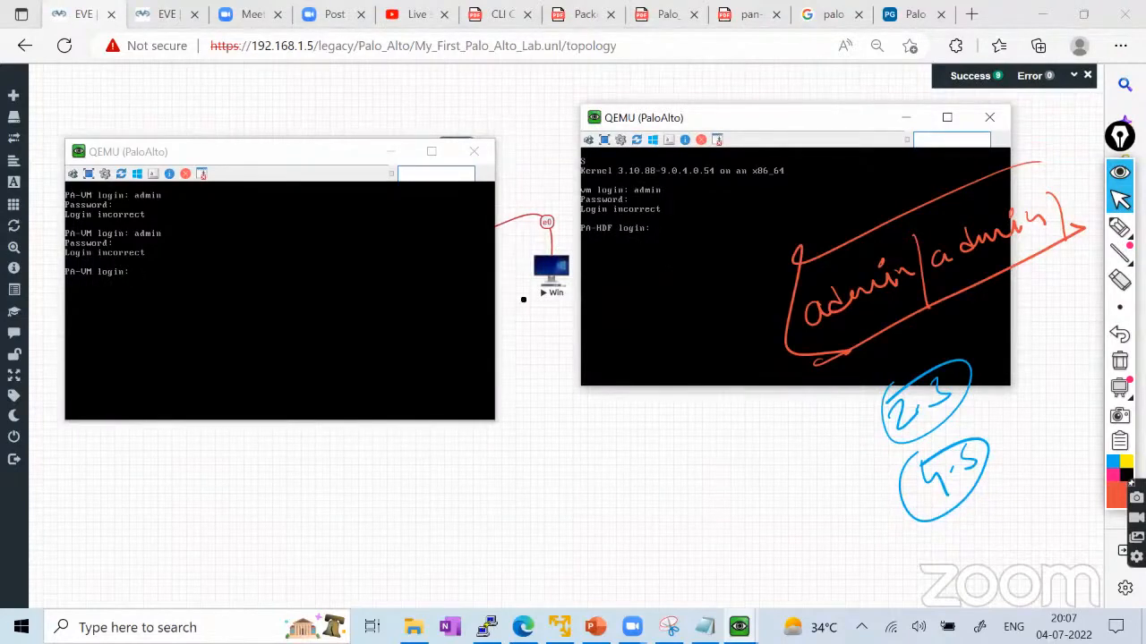
click(358, 305)
text(admin)
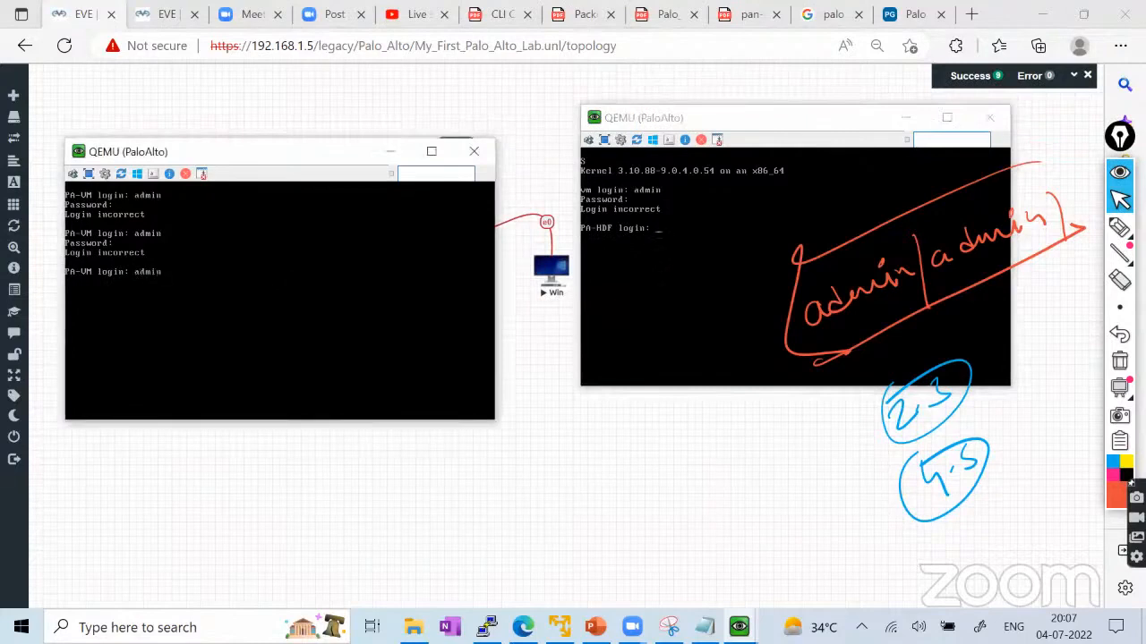
key(Return)
key(Return)
On the first firewall, enter the old password and set a new one when prompted.
mouse_move(1118, 228)
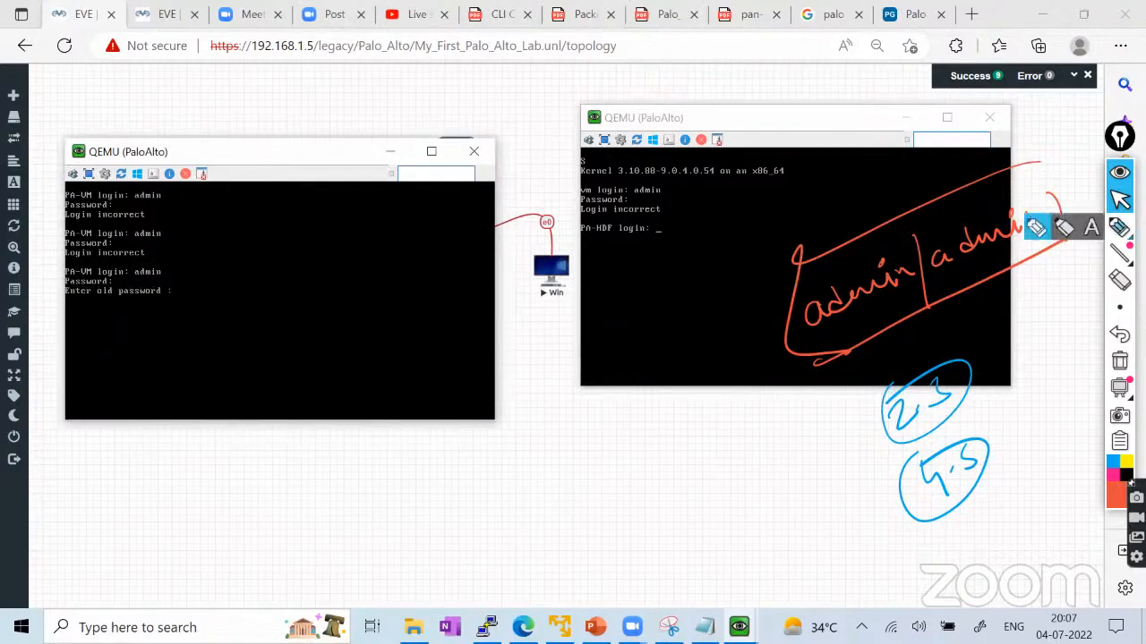
click(1043, 234)
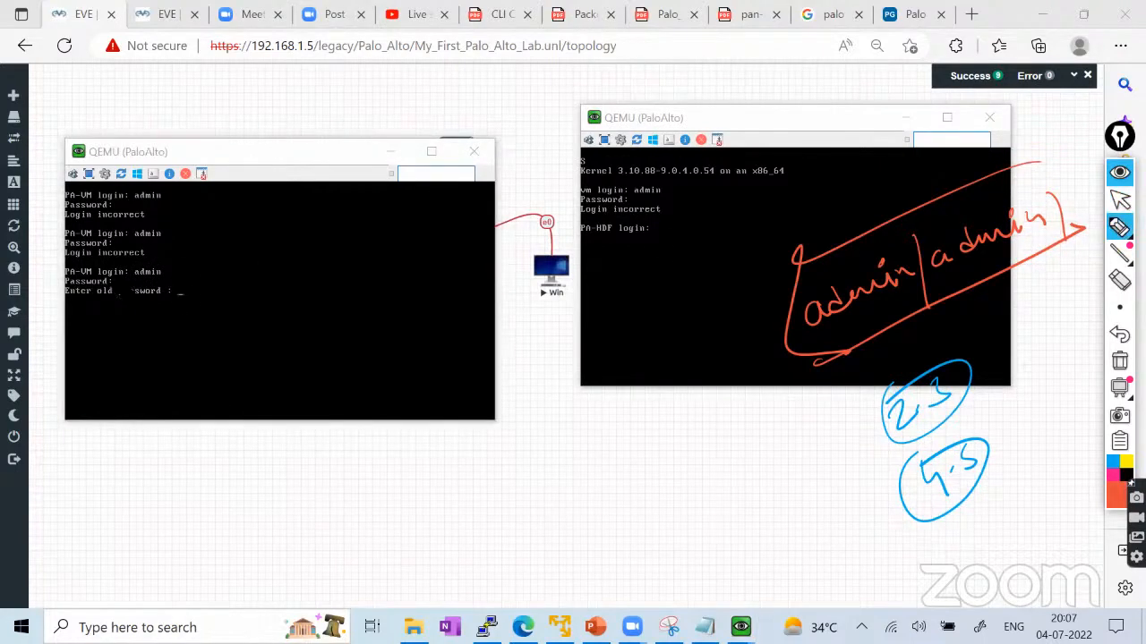
drag(119, 286, 176, 256)
drag(67, 297, 139, 297)
click(1119, 200)
click(210, 285)
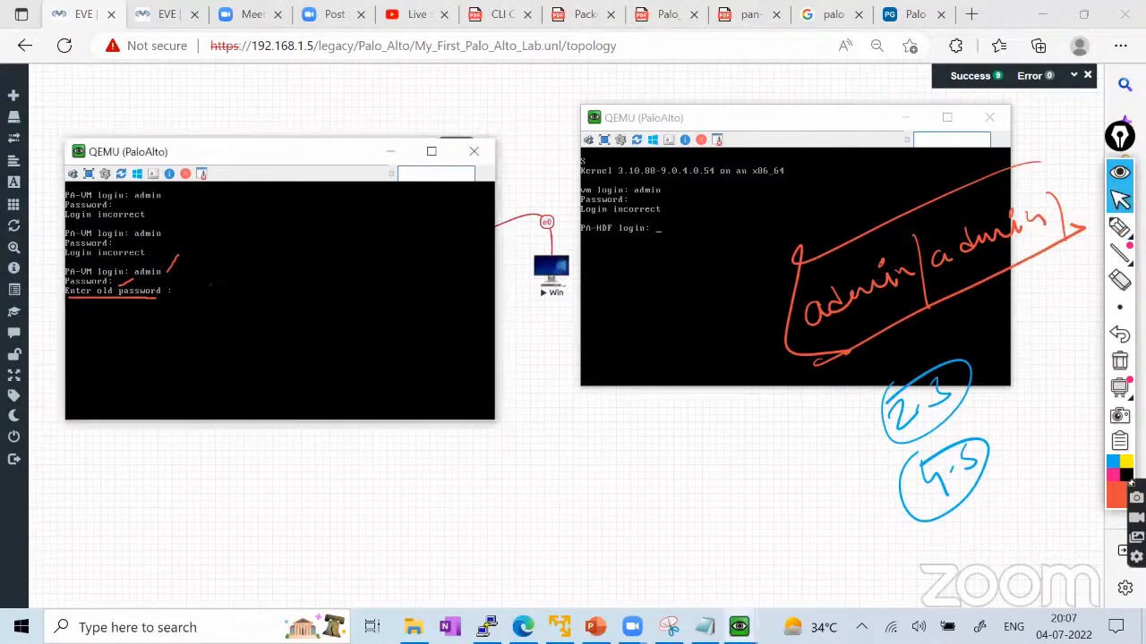
key(Return)
click(1120, 361)
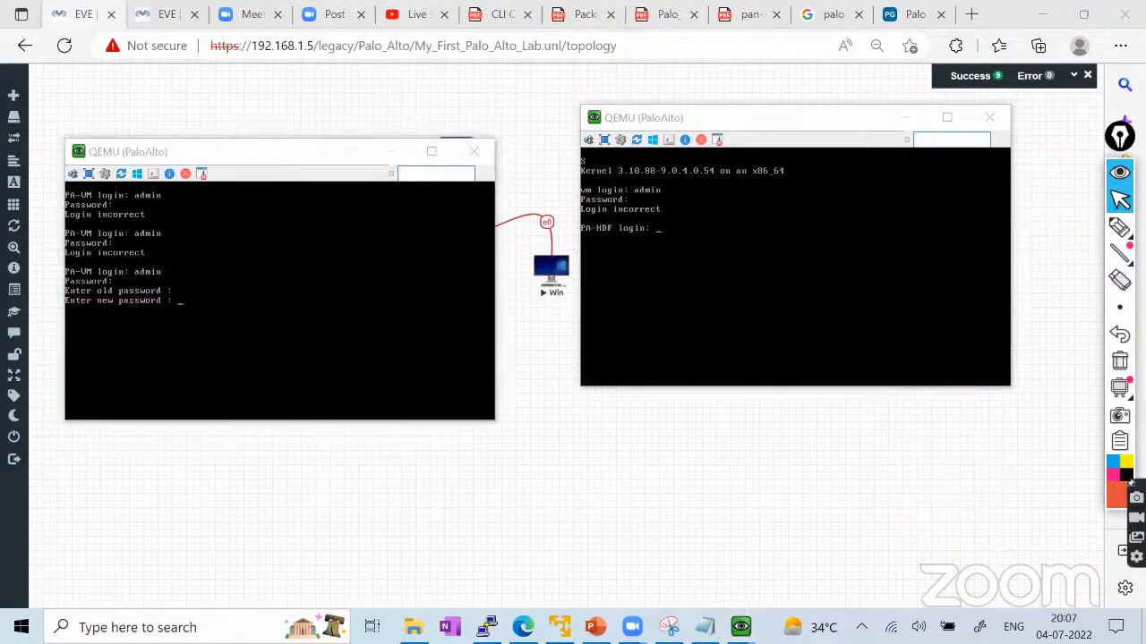
click(207, 308)
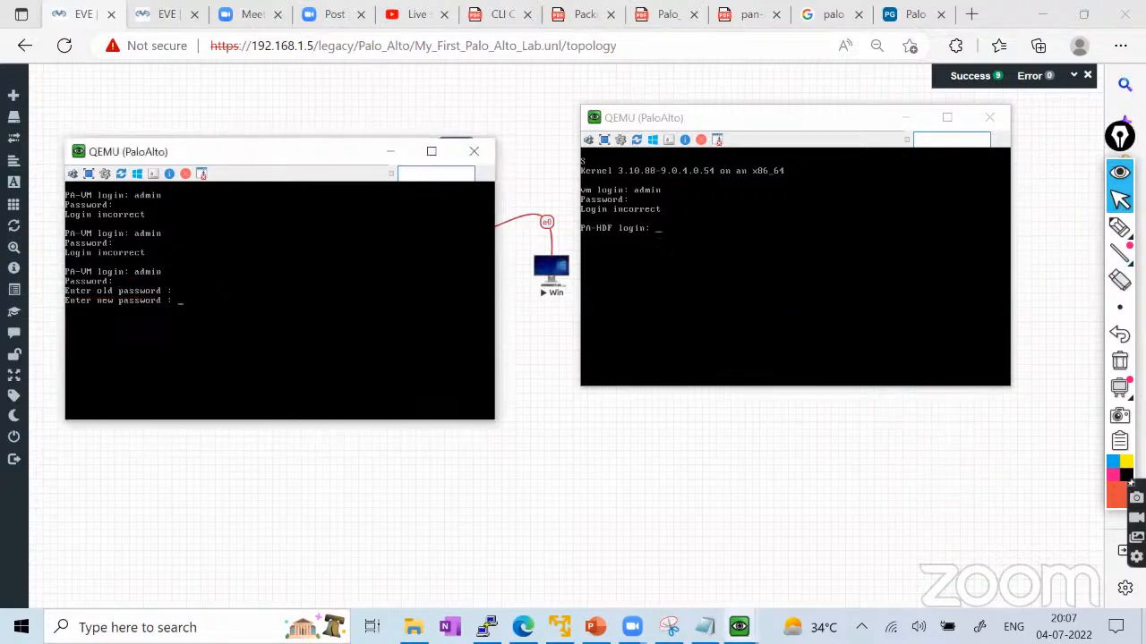
key(Return)
key(Return)
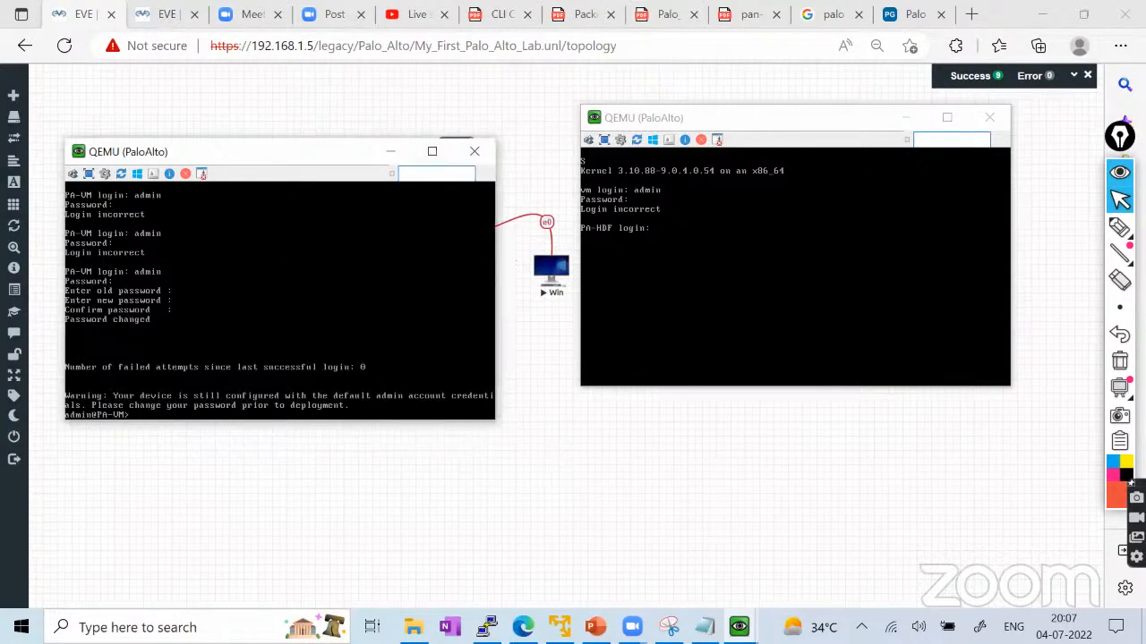
Run 'show system info', showing hostname PA-VM, ip-address unknown and sw-version 9.0.4.
text(how system info)
key(Return)
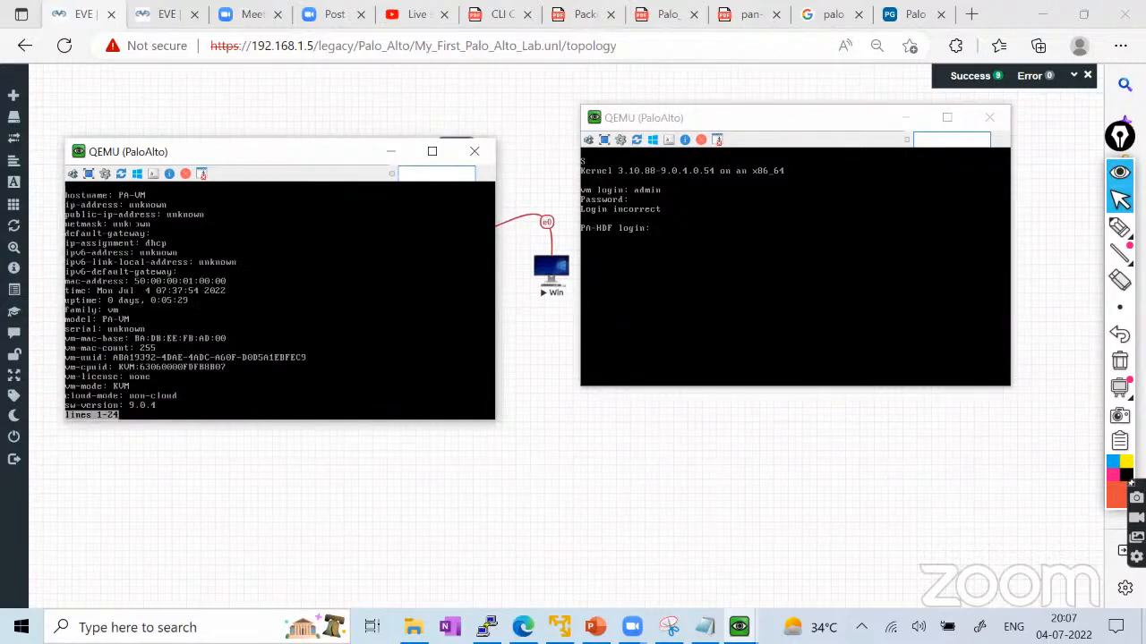
click(1119, 227)
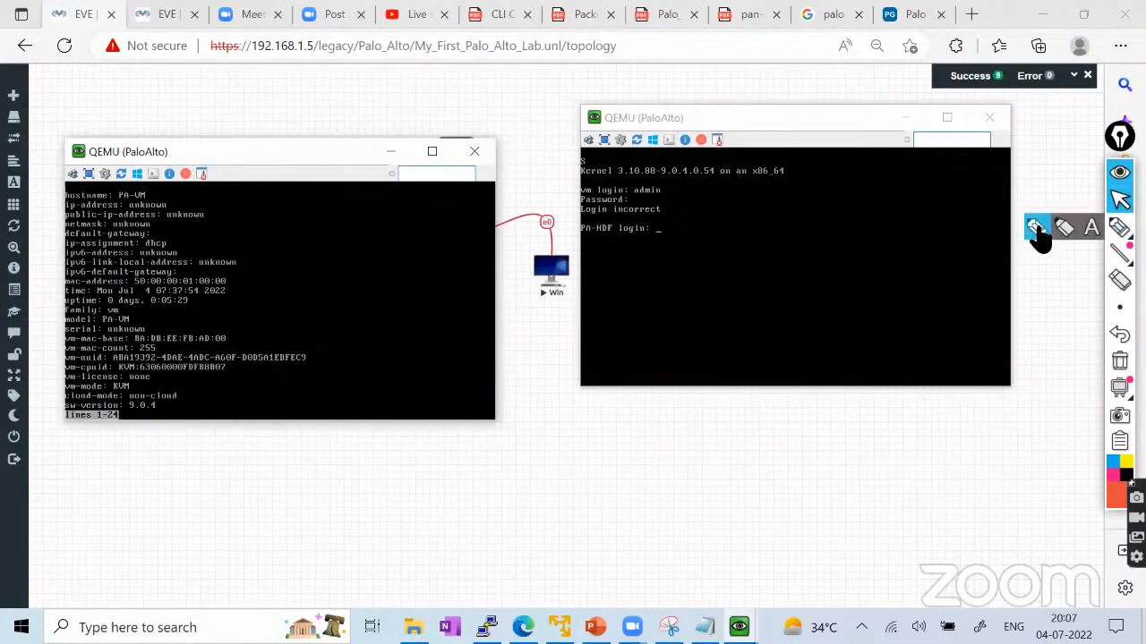
click(1037, 228)
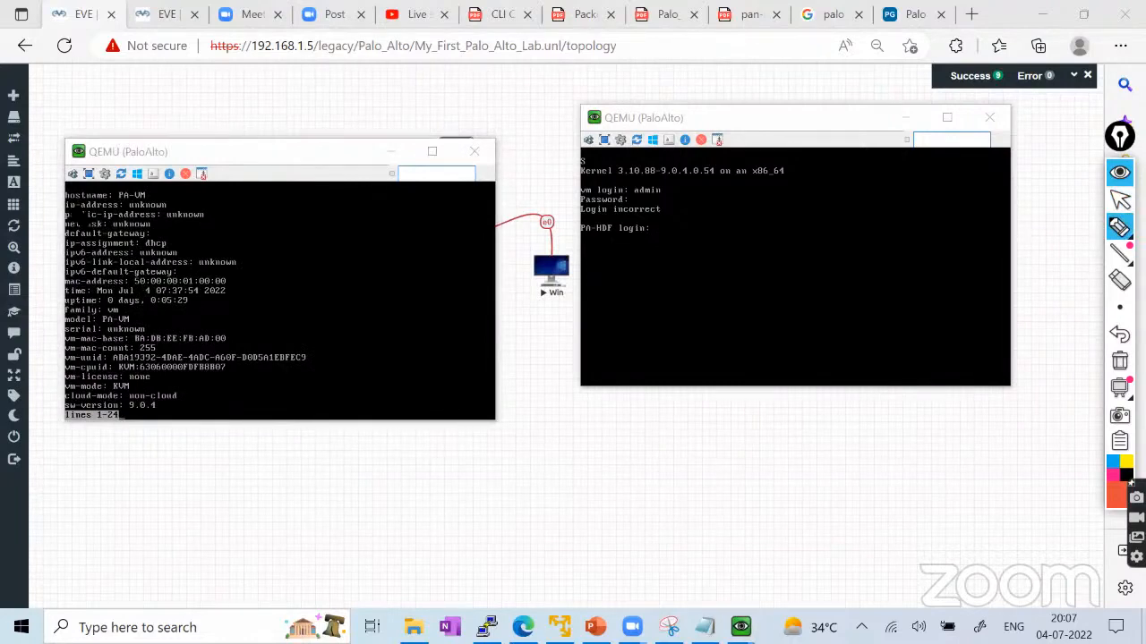
mouse_move(70, 209)
mouse_down()
mouse_move(172, 210)
mouse_move(64, 205)
mouse_up()
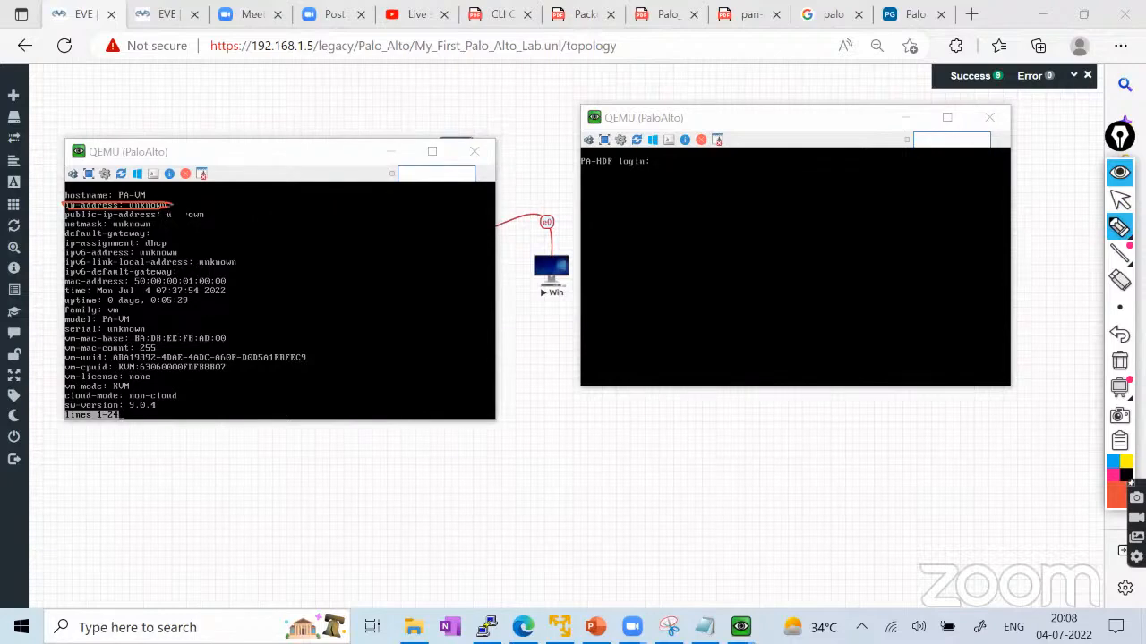
Minimize both PaloAlto firewall console windows.
click(1120, 200)
click(390, 152)
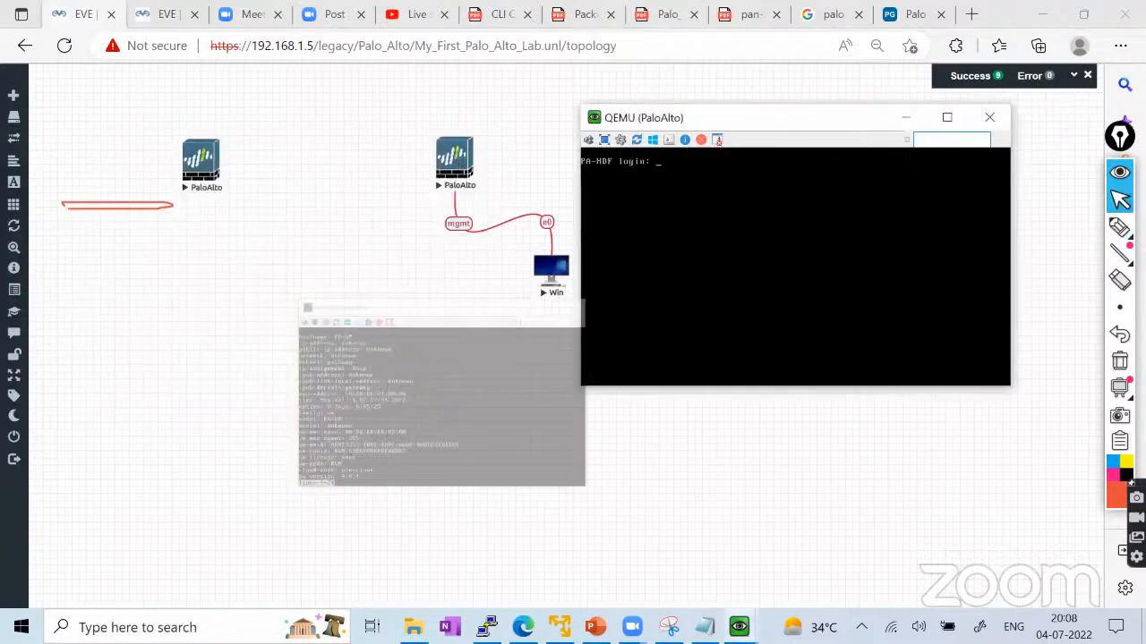
click(905, 117)
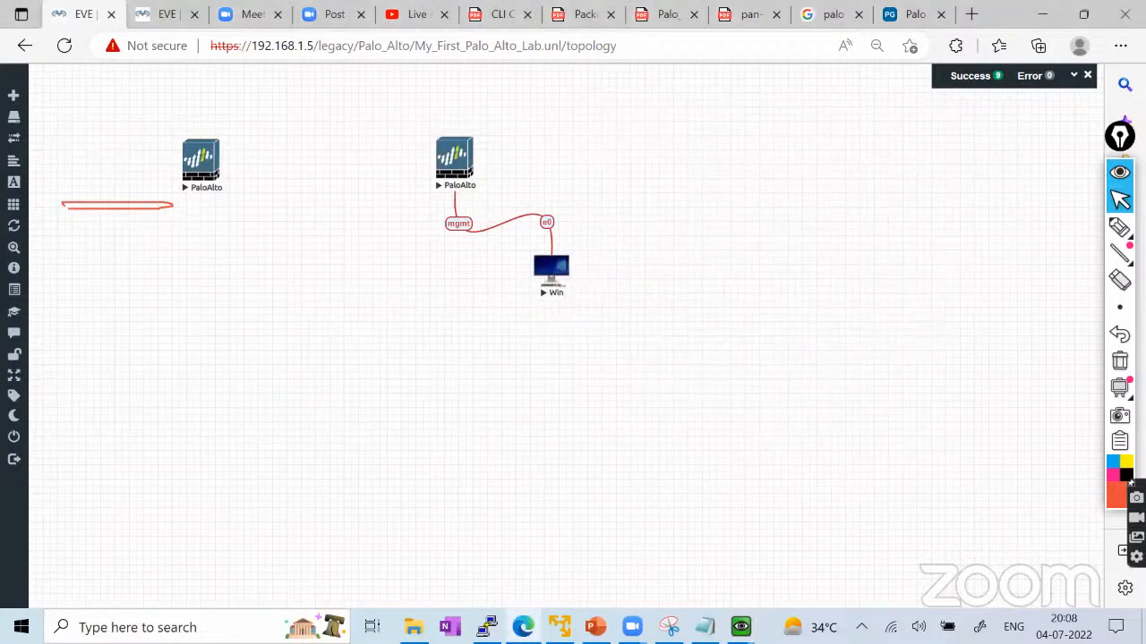
click(1119, 361)
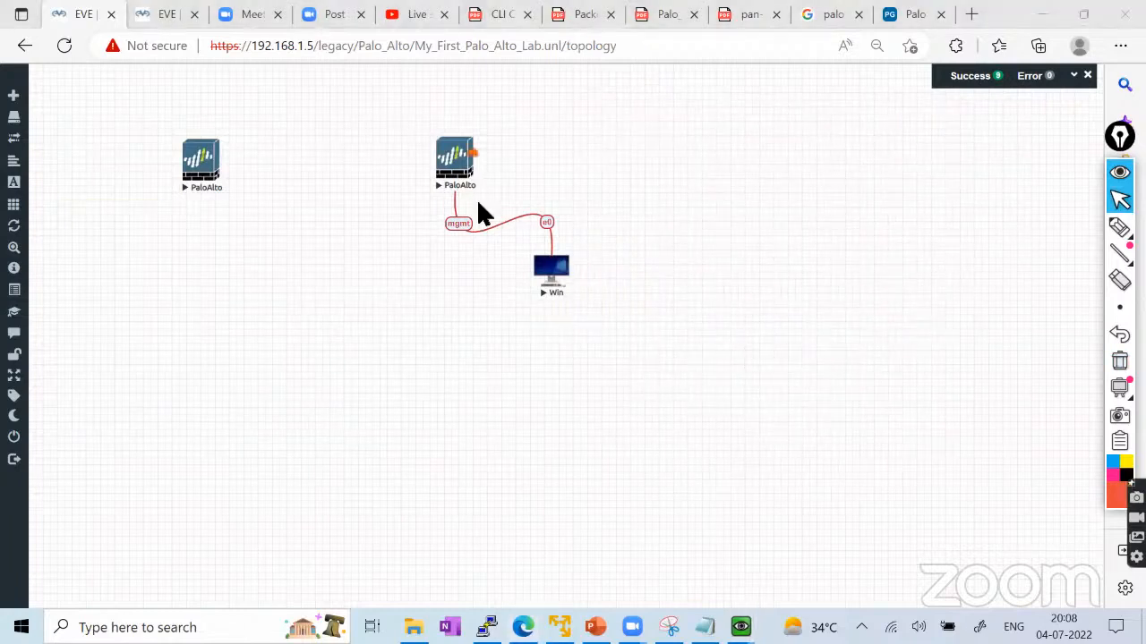
Open the Win node's console, which reports 'No bootable device', and move it aside.
click(552, 270)
click(667, 177)
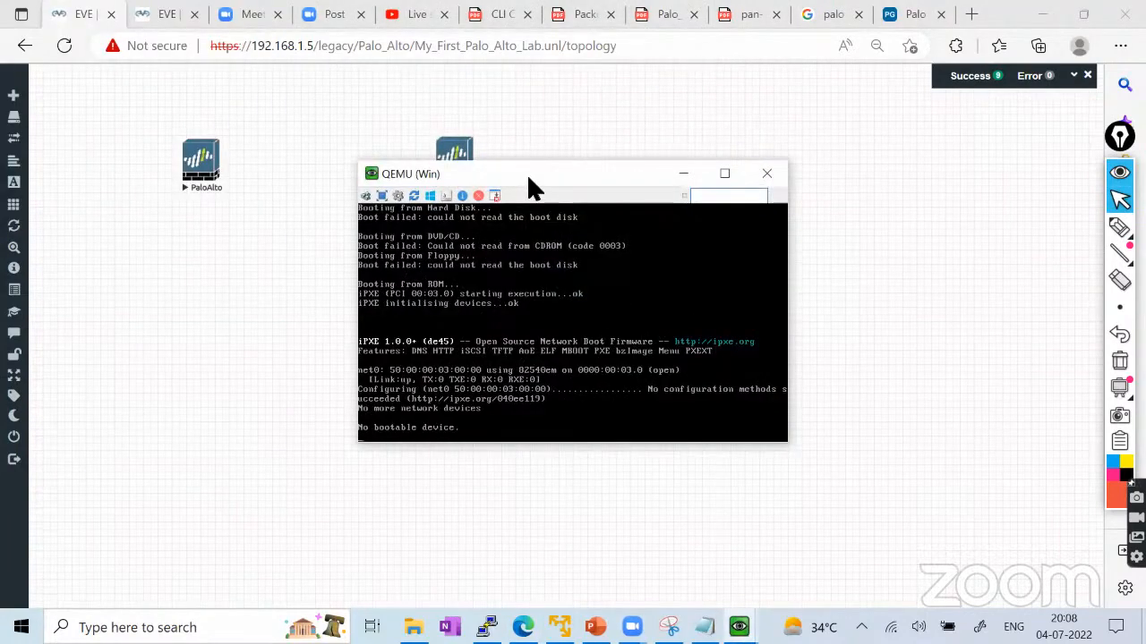
drag(530, 177, 731, 198)
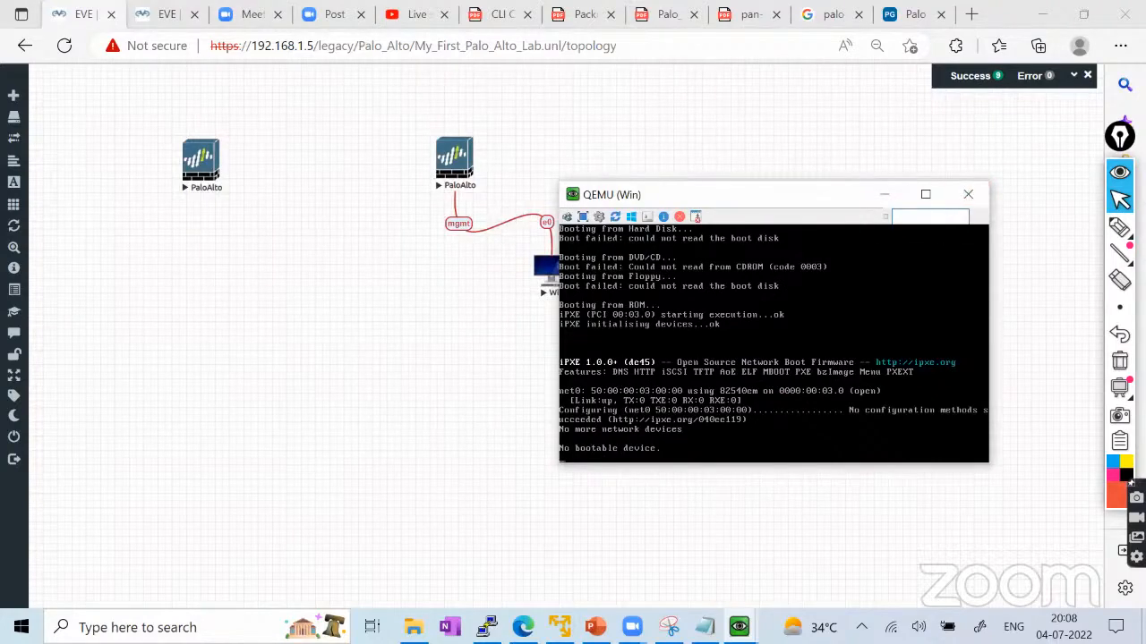
drag(775, 191, 840, 191)
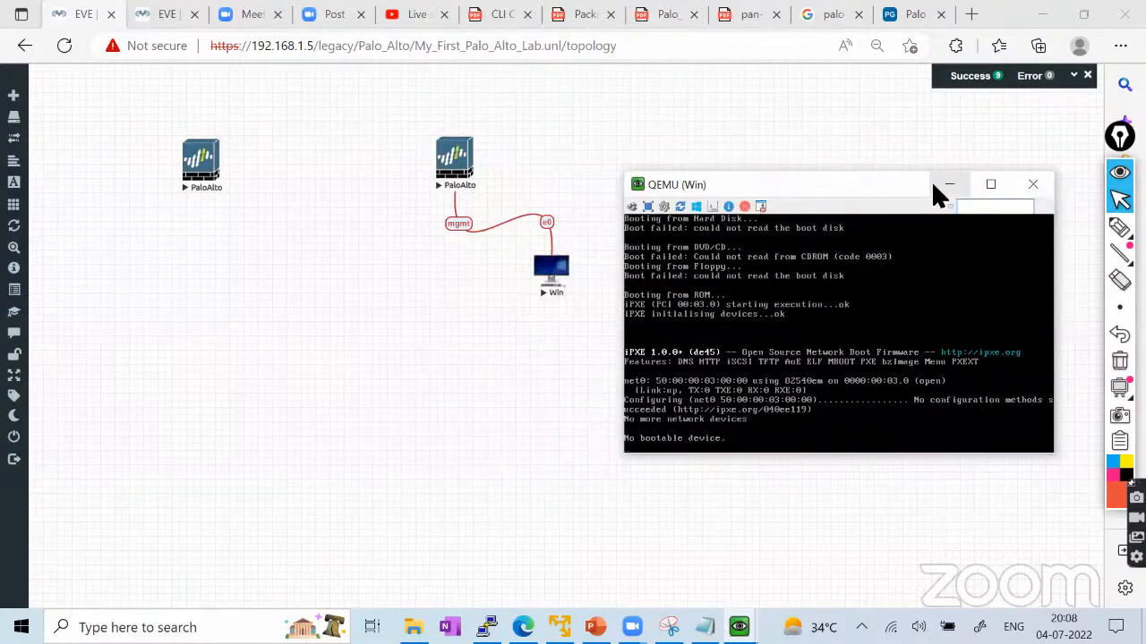
In the file manager's Palo_Alto_Labs folder, add and save a lab named First_Lab.
click(179, 20)
double_click(86, 227)
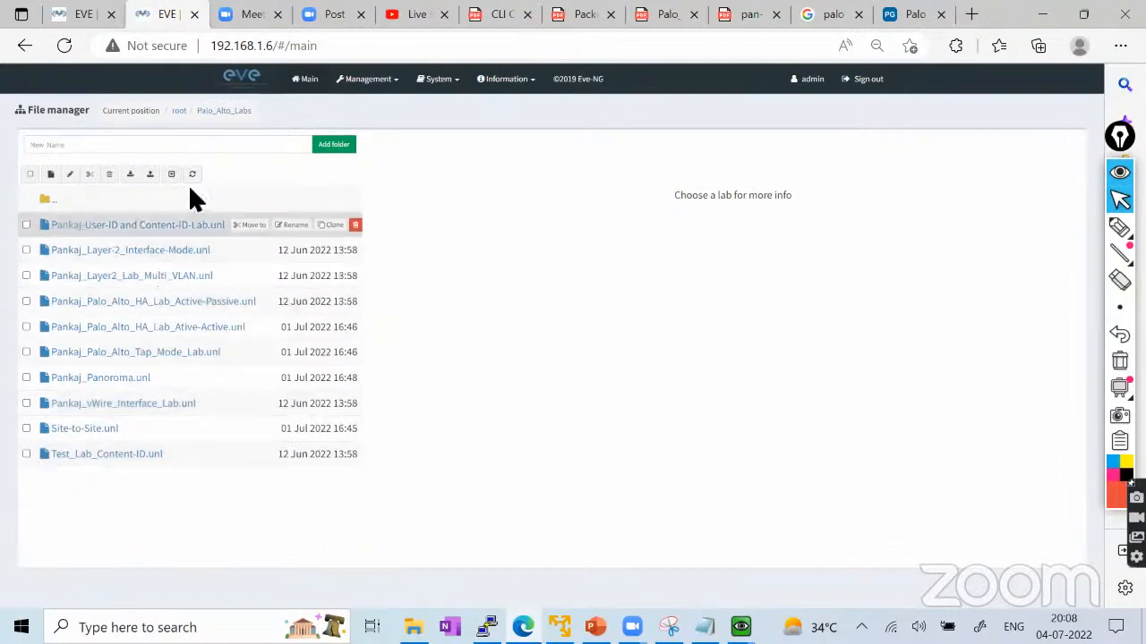
click(52, 176)
text(Te)
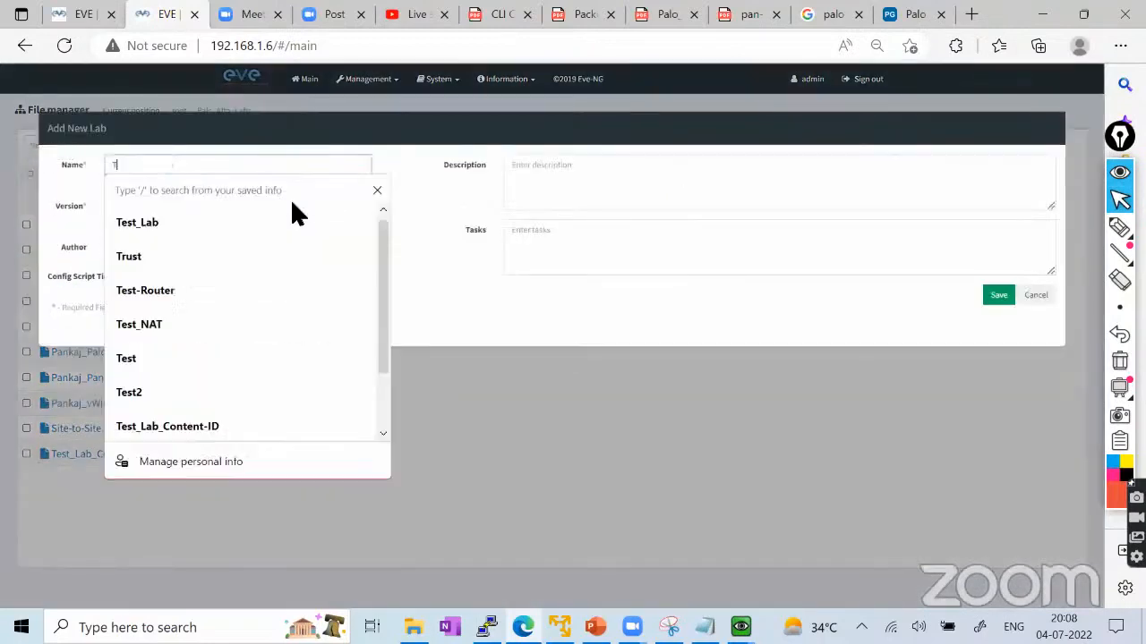
key(BackSpace)
key(BackSpace)
text(First)
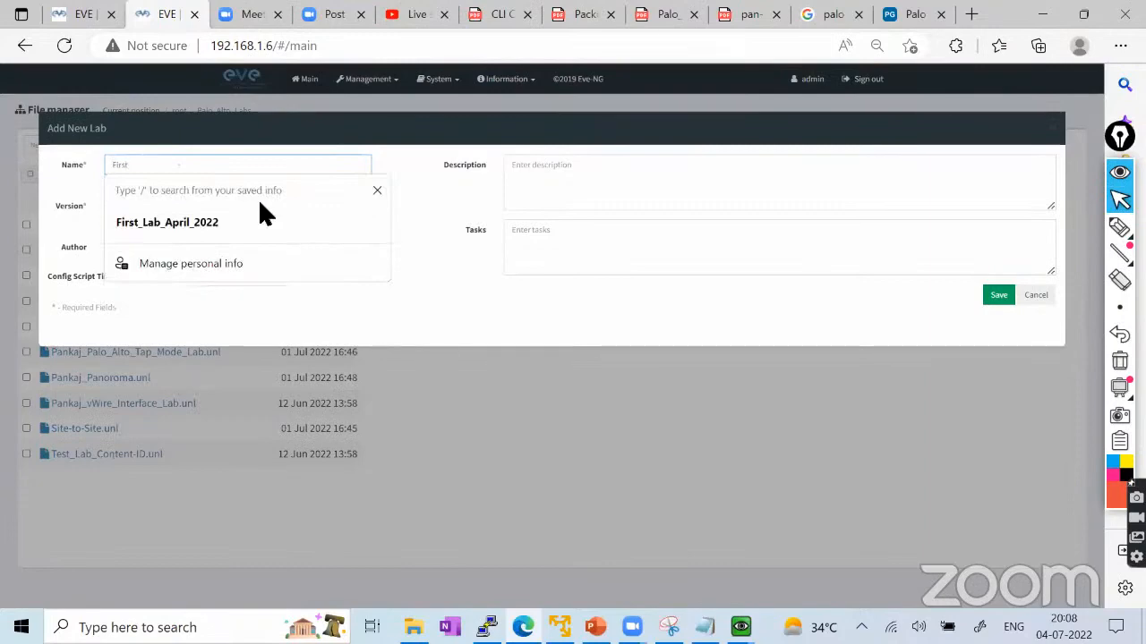
text(_Lab)
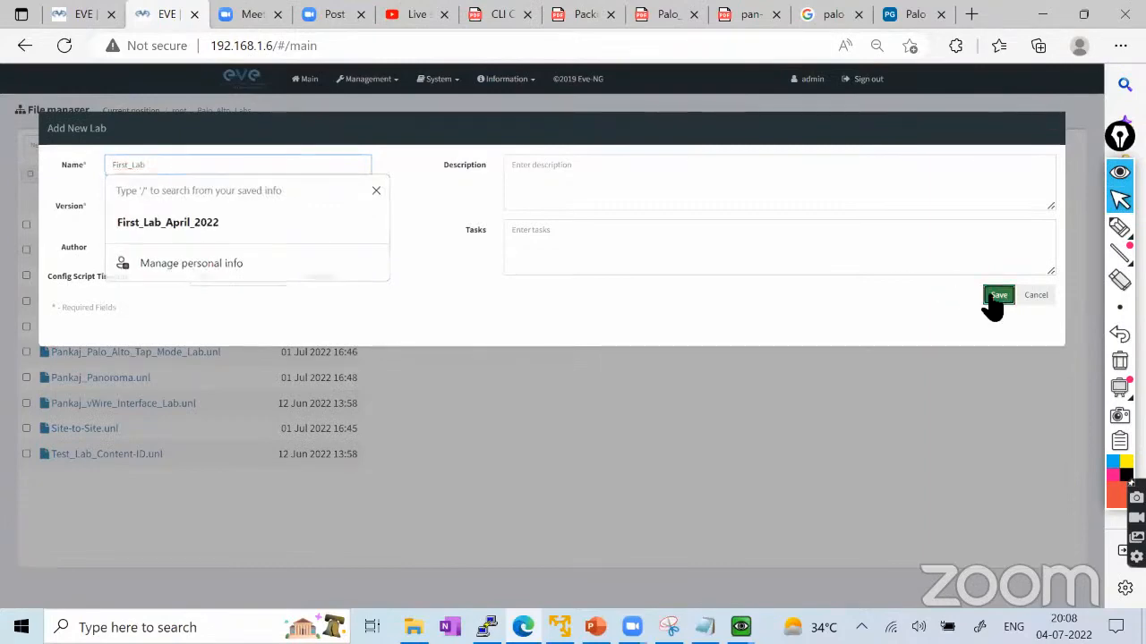
click(993, 297)
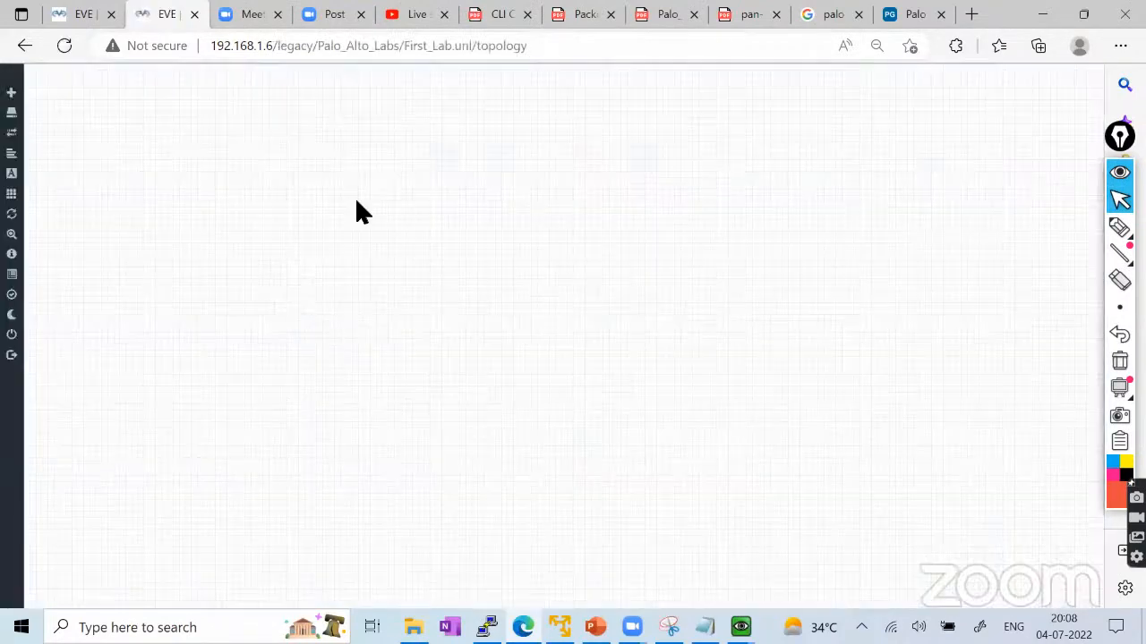
Add a Windows 7 node named Win with the Desktop4.png icon and reposition it.
right_click(360, 210)
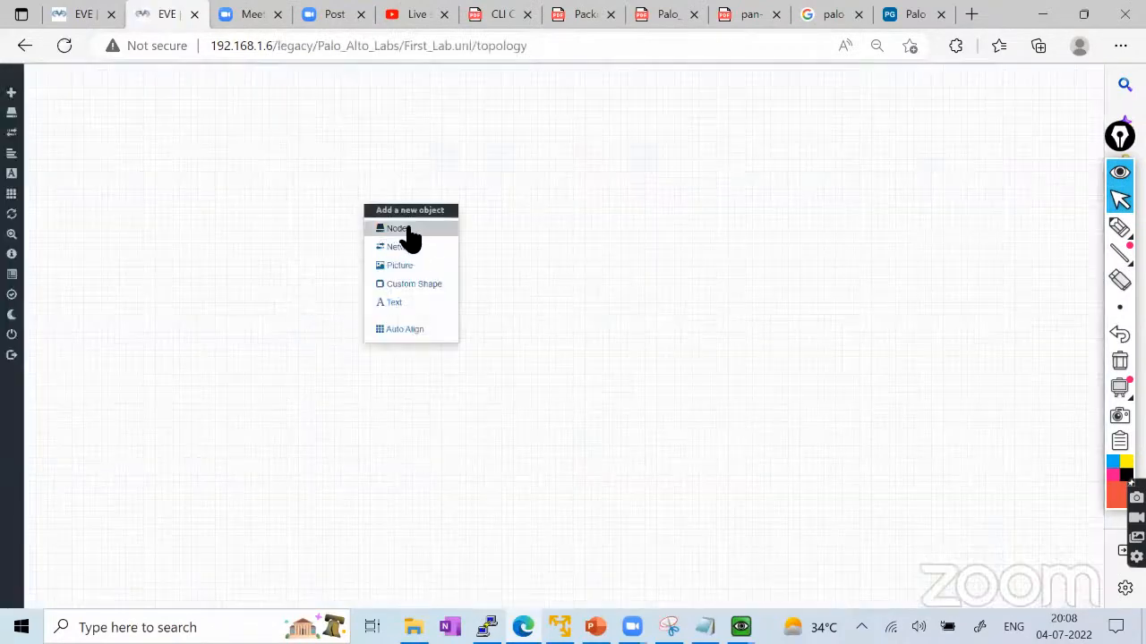
click(405, 231)
scroll(505, 376, down, 10)
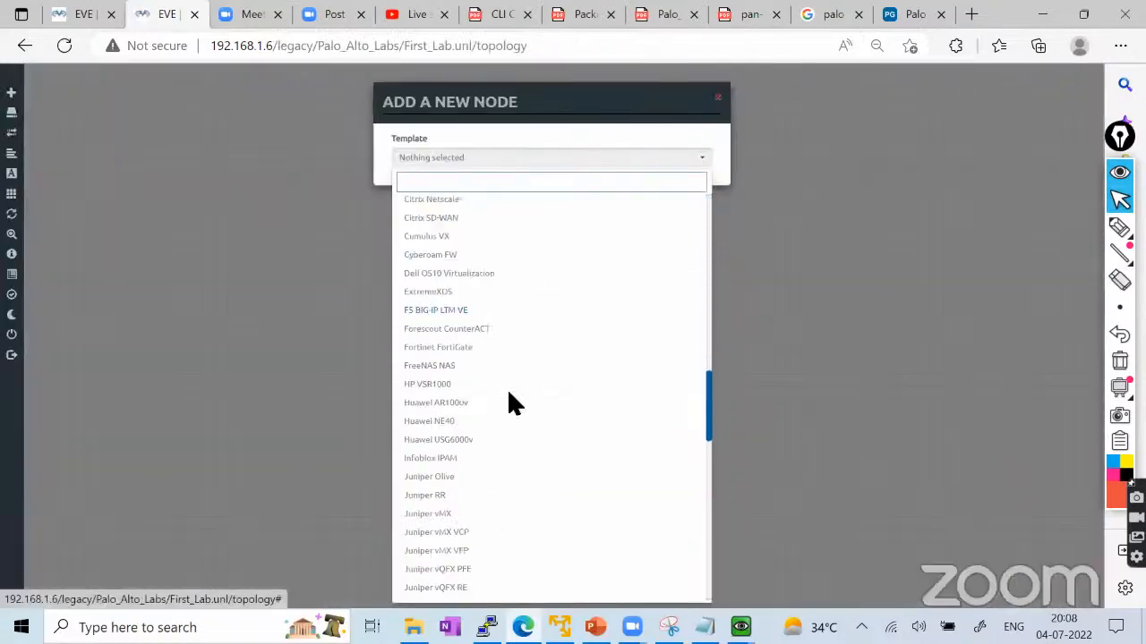
scroll(508, 394, down, 15)
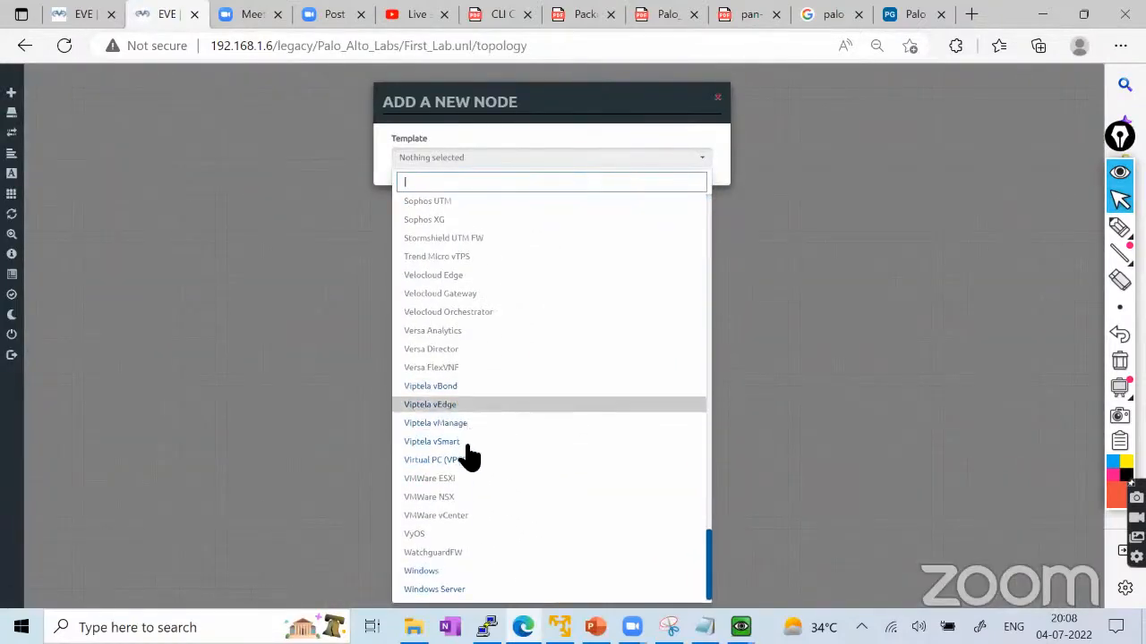
click(434, 571)
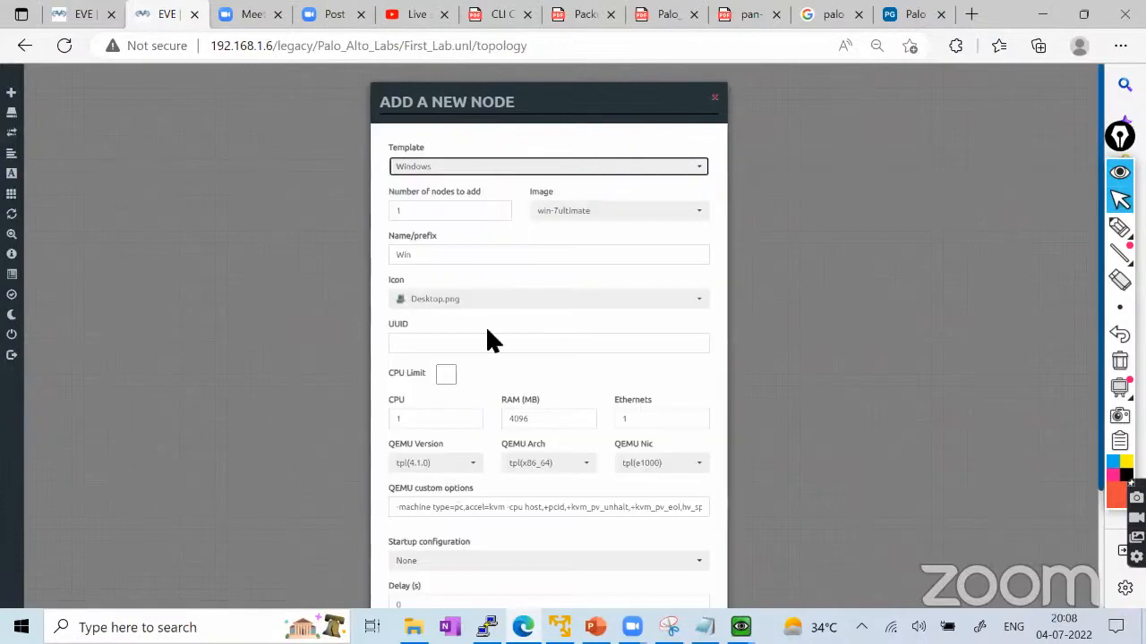
click(472, 301)
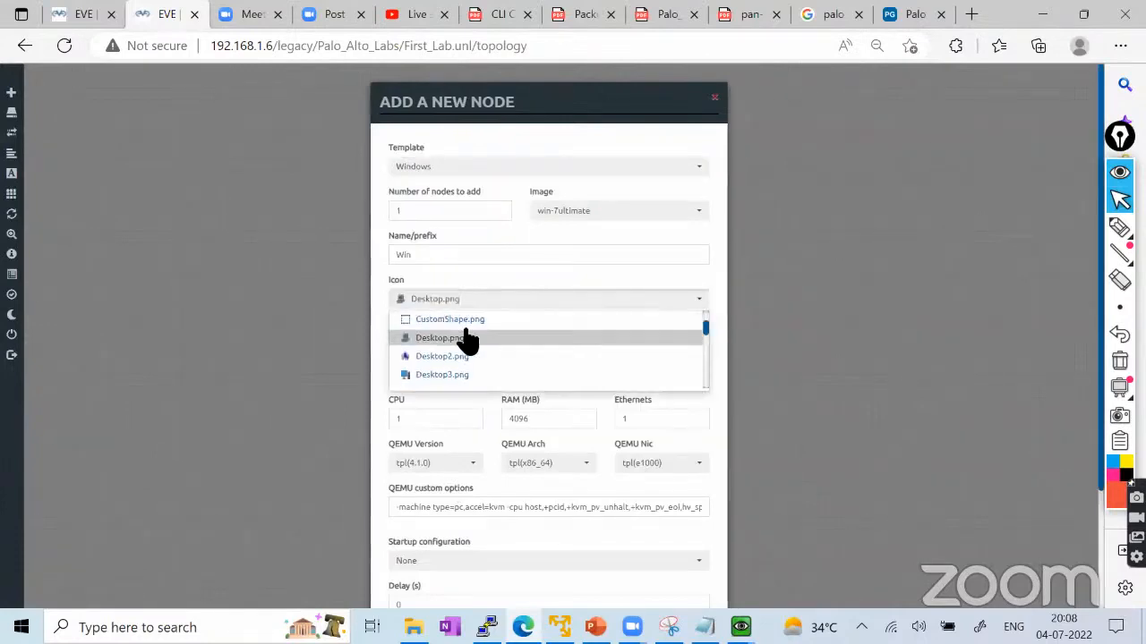
scroll(445, 367, down, 1)
click(443, 358)
scroll(517, 366, down, 3)
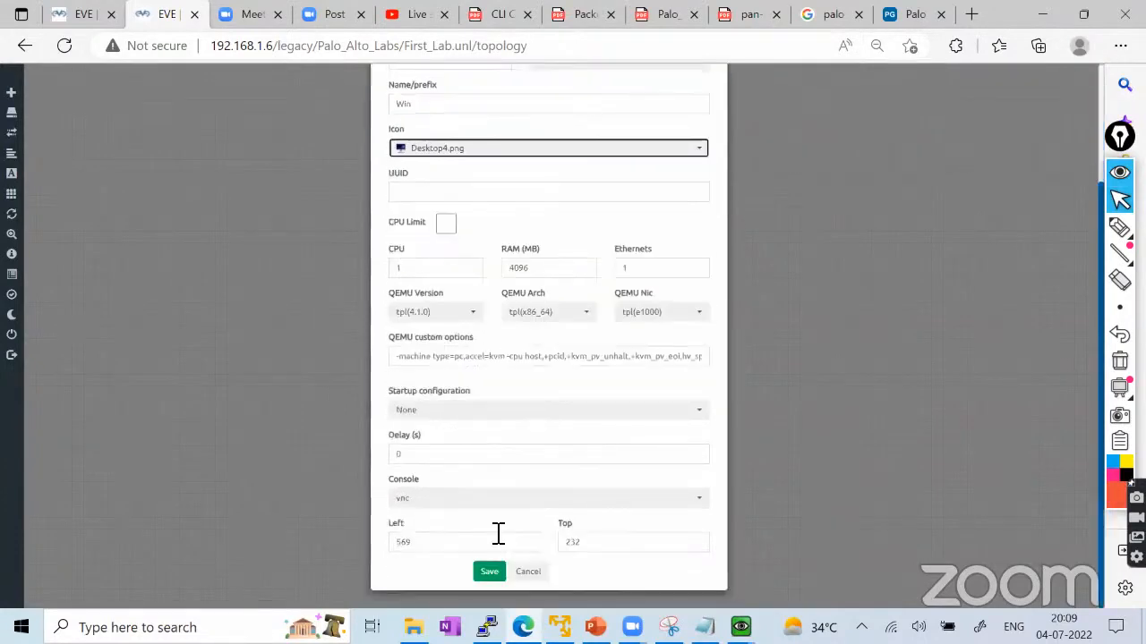
click(484, 568)
drag(378, 221, 522, 260)
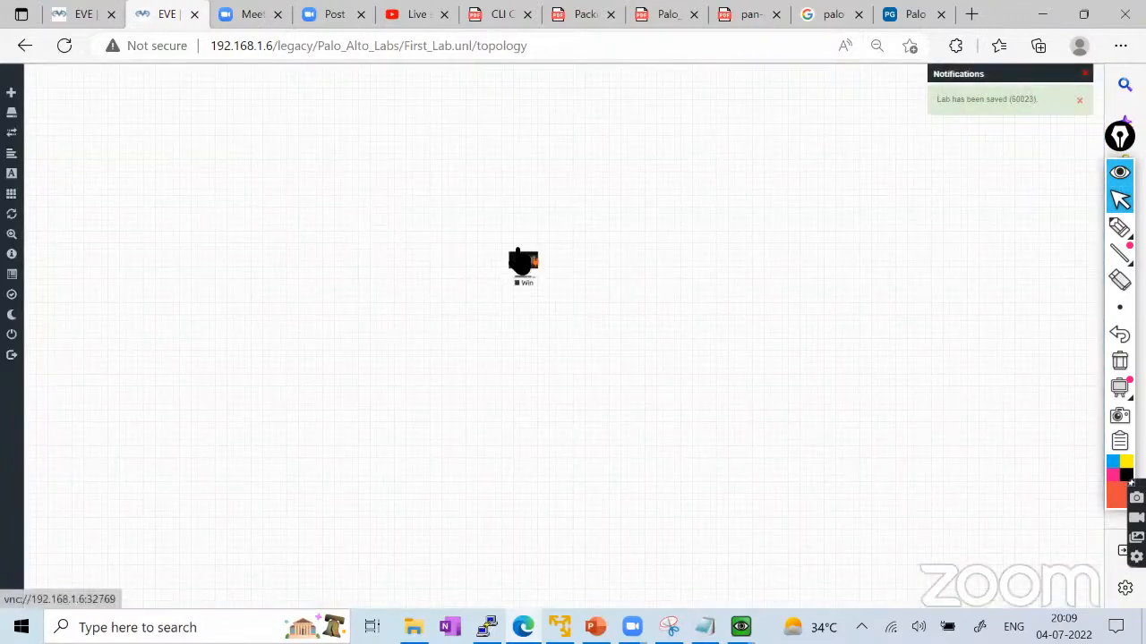
Add a node from the Palo Alto template to the canvas.
right_click(315, 150)
click(347, 172)
scroll(473, 337, down, 10)
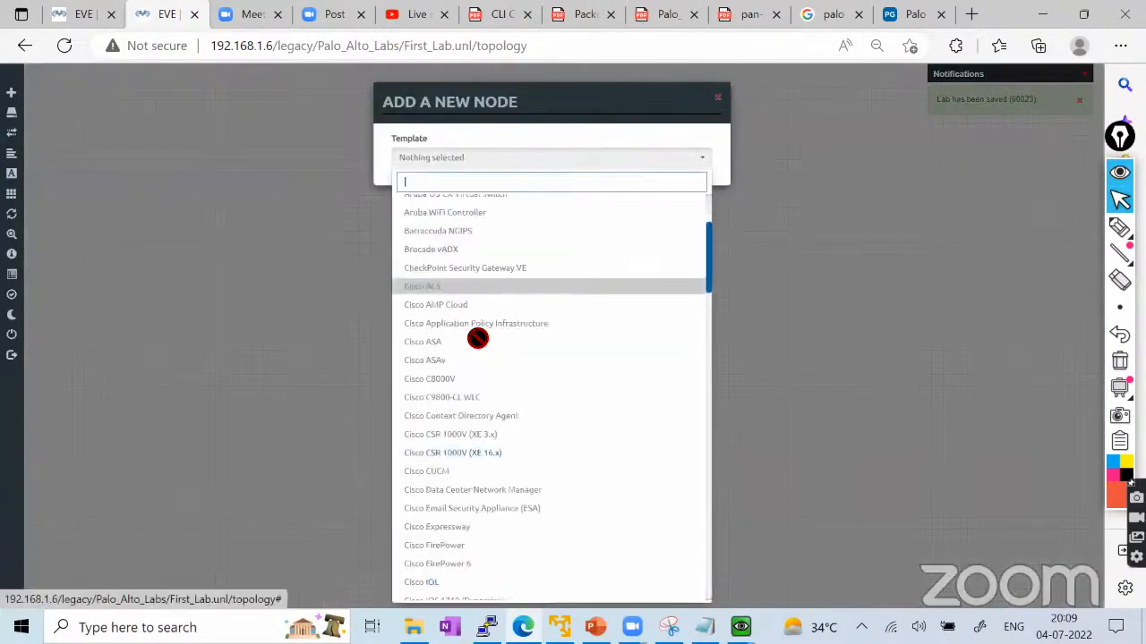
scroll(474, 338, down, 6)
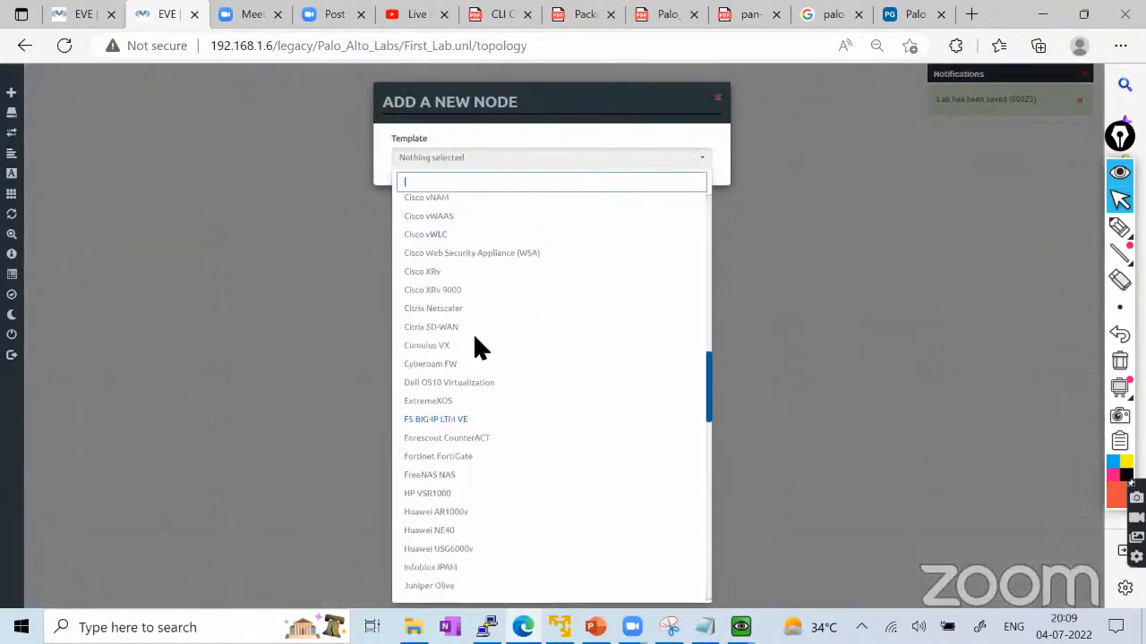
scroll(474, 338, down, 5)
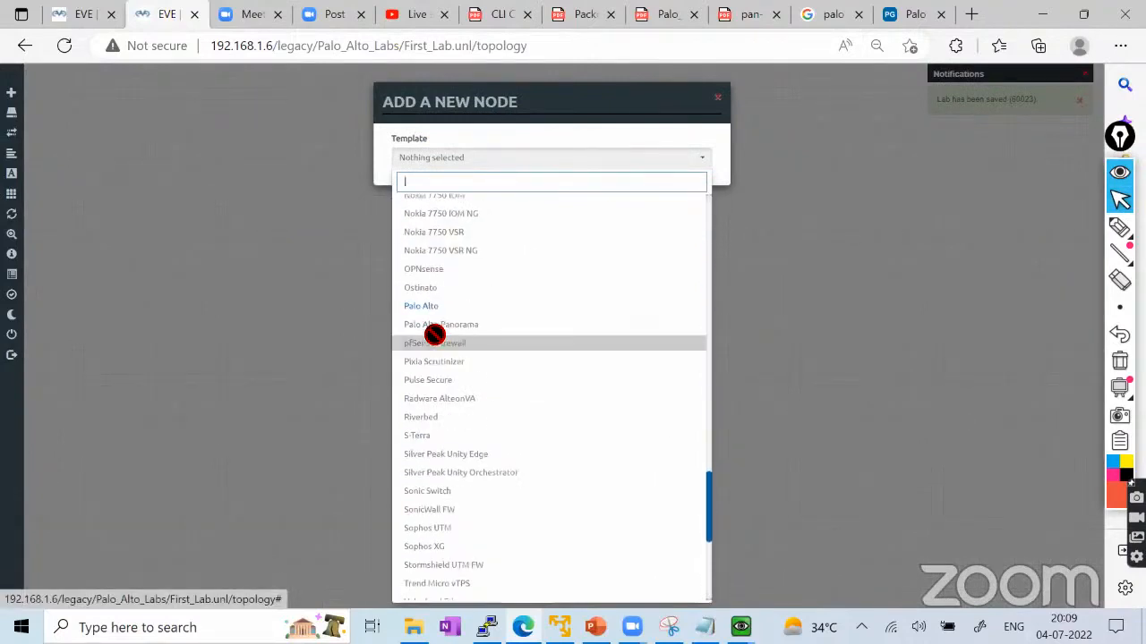
click(435, 332)
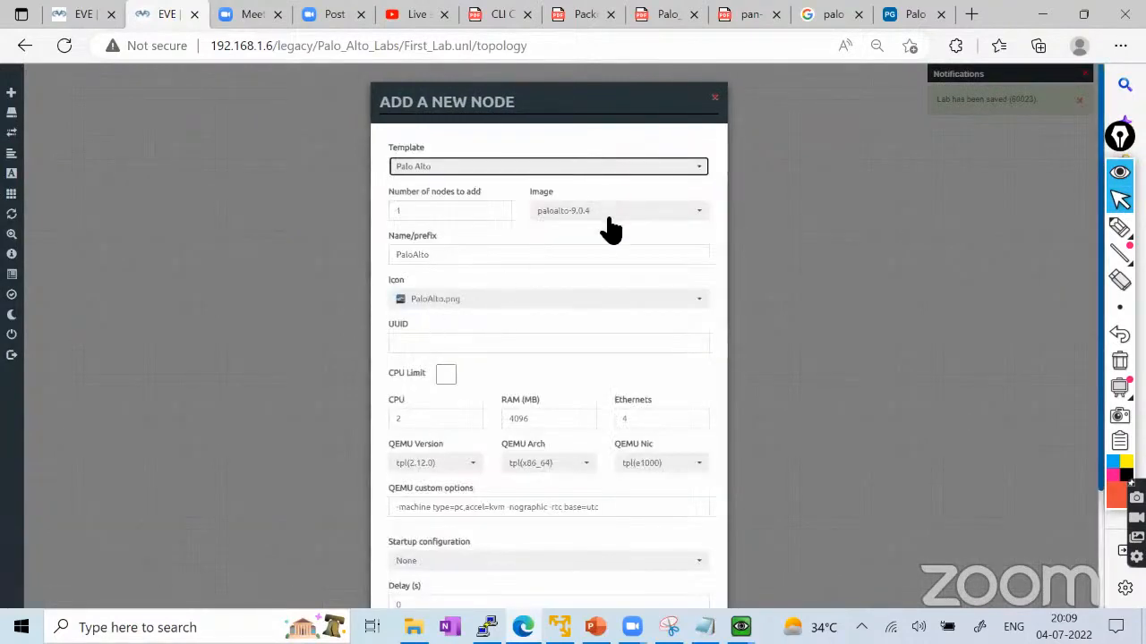
scroll(582, 322, down, 3)
click(488, 573)
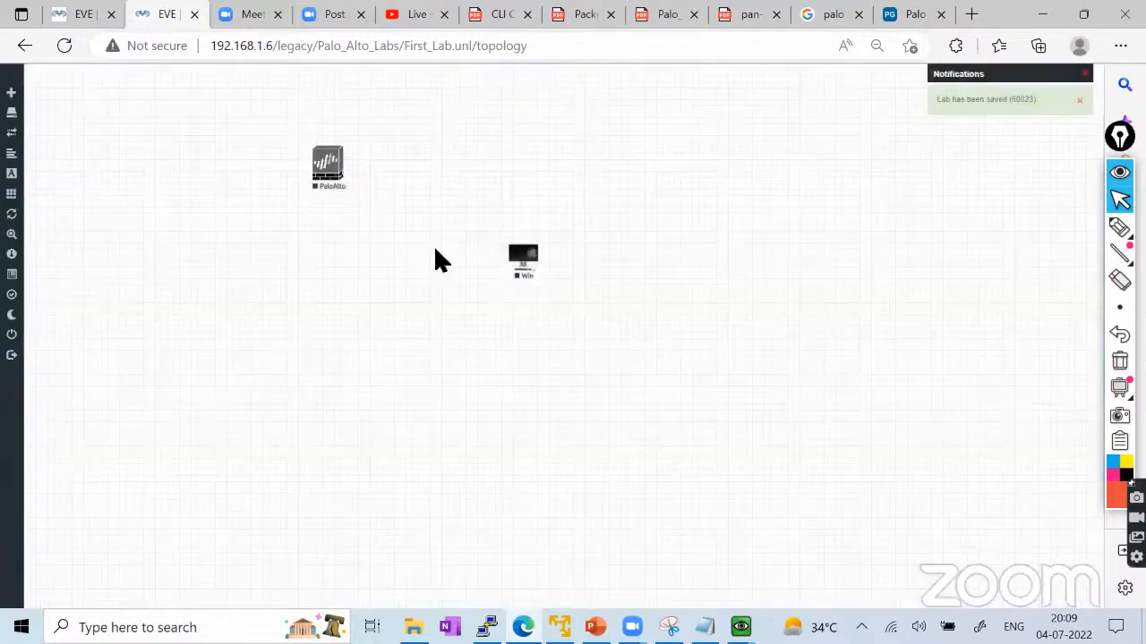
Link the PaloAlto node's mgmt interface to the Win node's e0.
drag(329, 166, 522, 258)
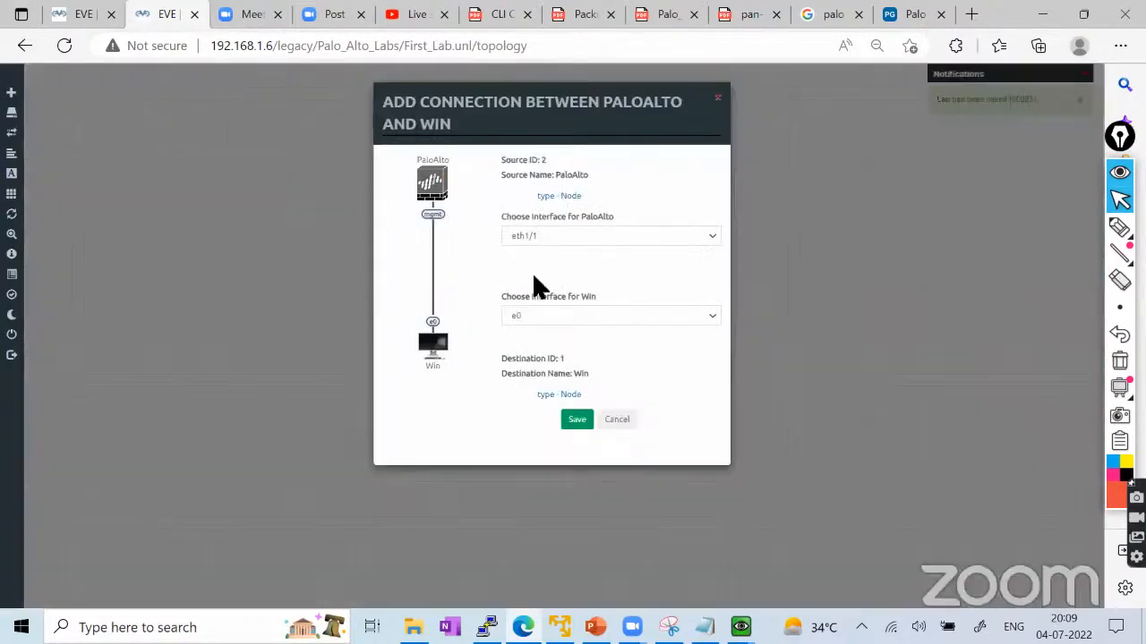
click(534, 236)
click(529, 288)
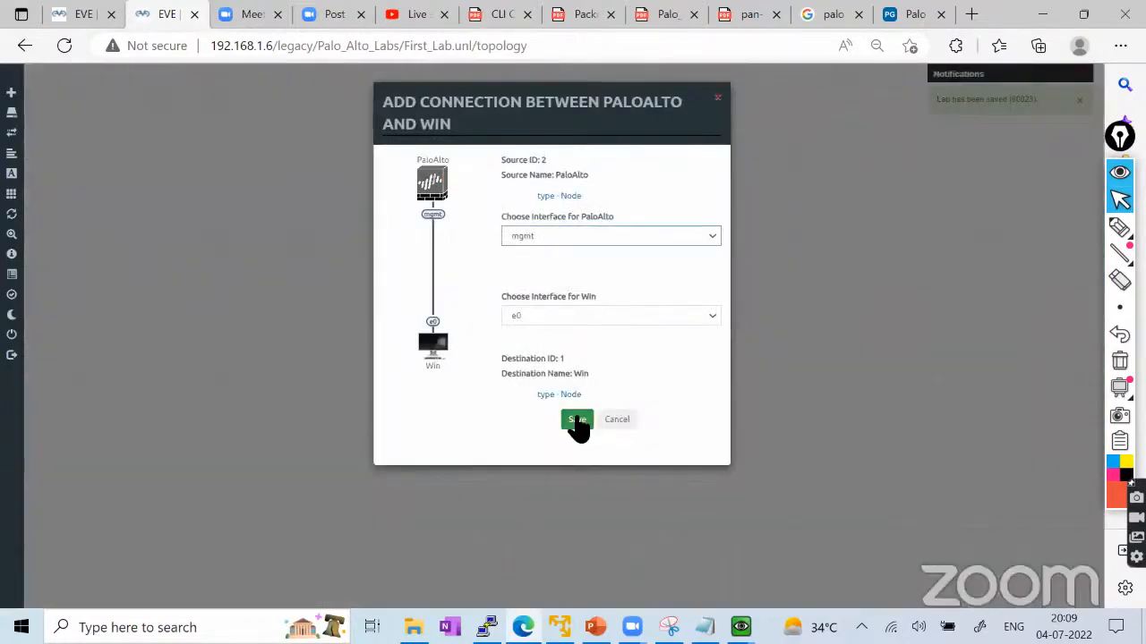
click(577, 419)
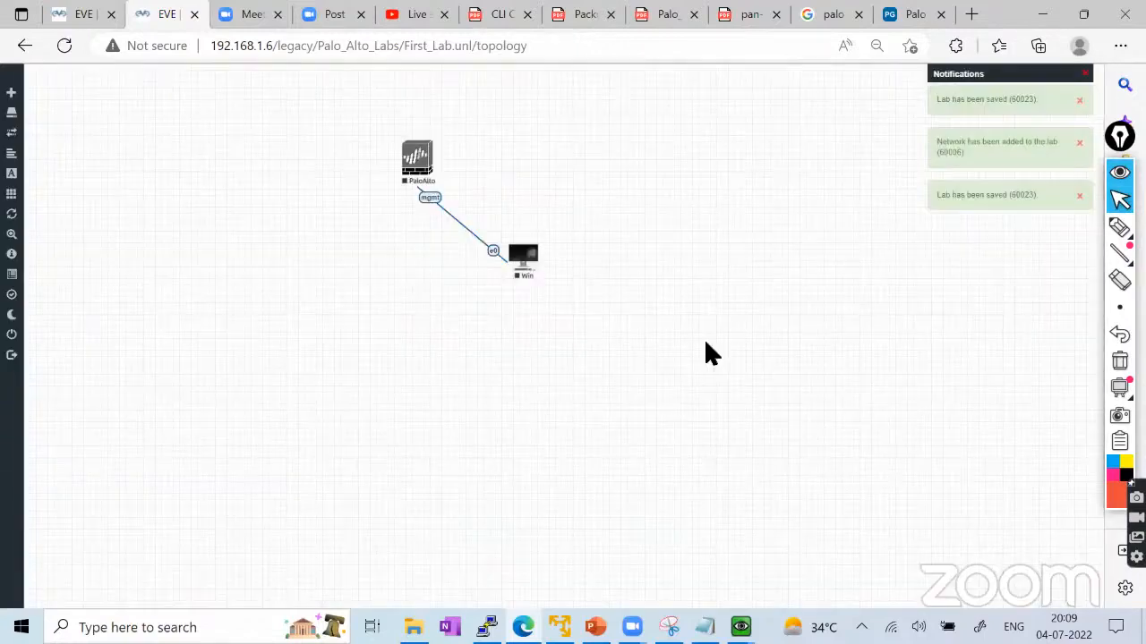
Start the PaloAlto and Win nodes together, then return to the My_First_Palo_Alto_Lab tab.
drag(706, 345, 328, 153)
right_click(428, 170)
click(474, 189)
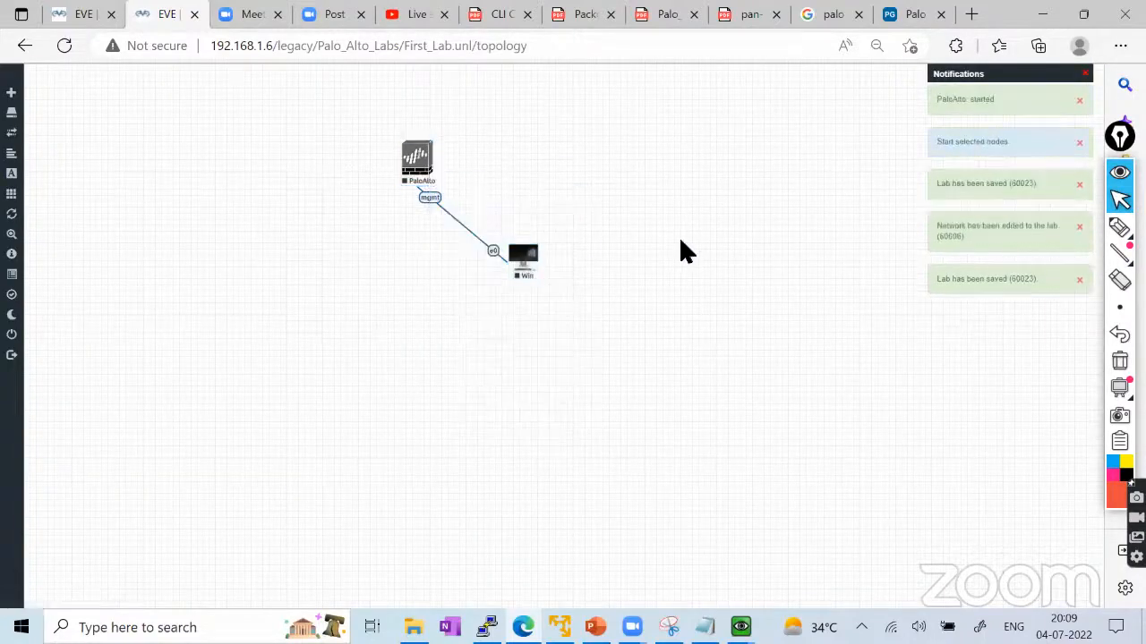
click(84, 18)
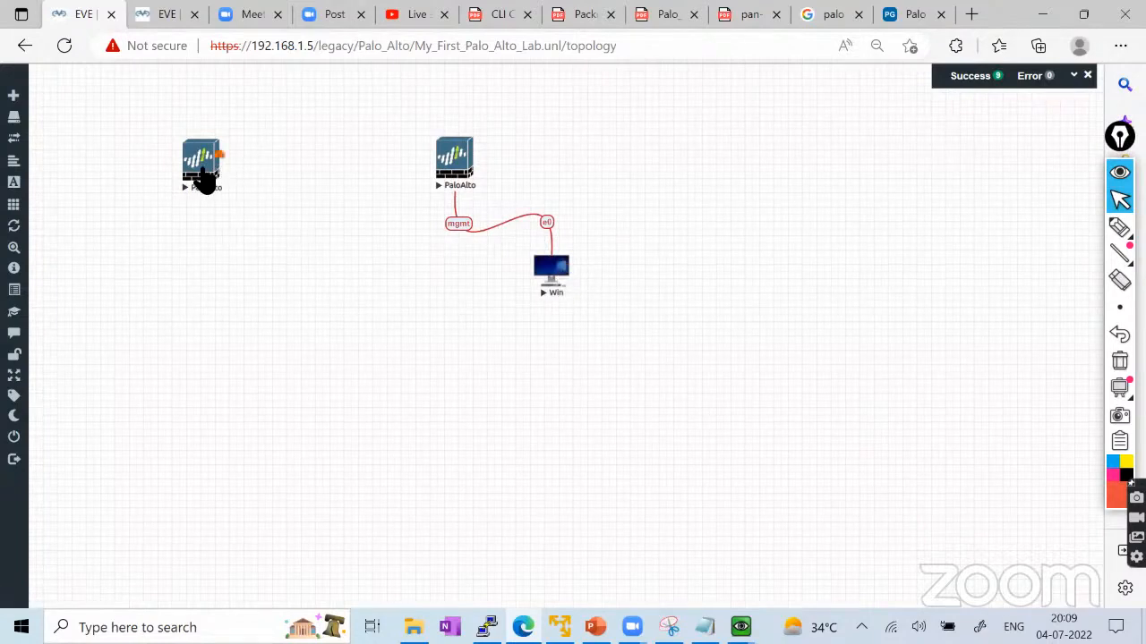
Move the left PaloAlto node lower on the canvas and stop it.
drag(202, 174, 198, 244)
right_click(193, 244)
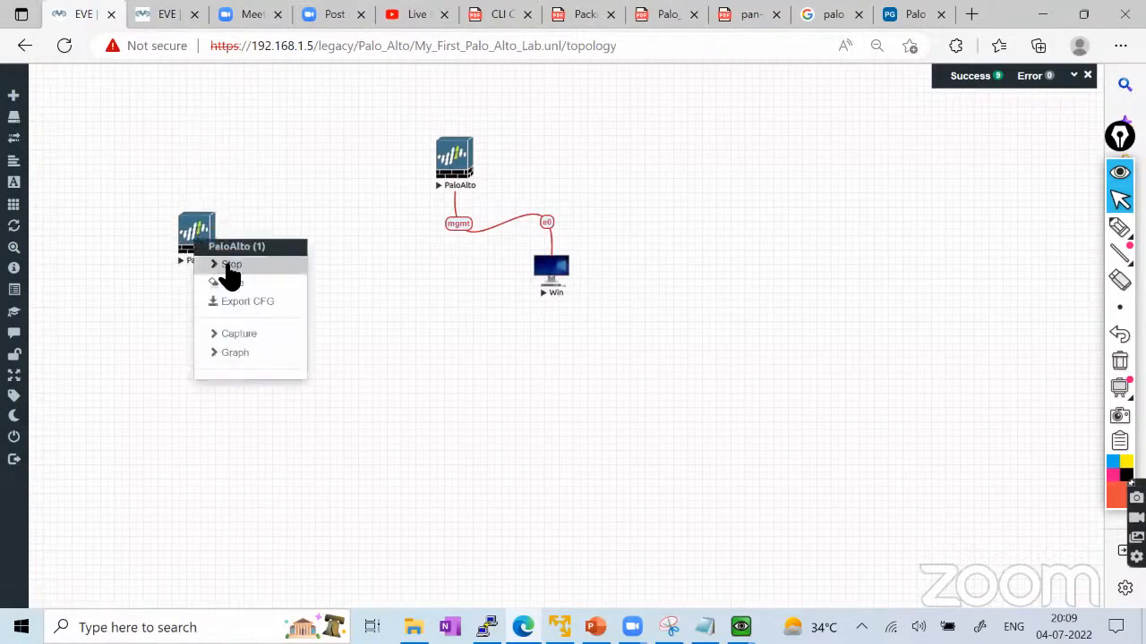
click(226, 266)
right_click(246, 145)
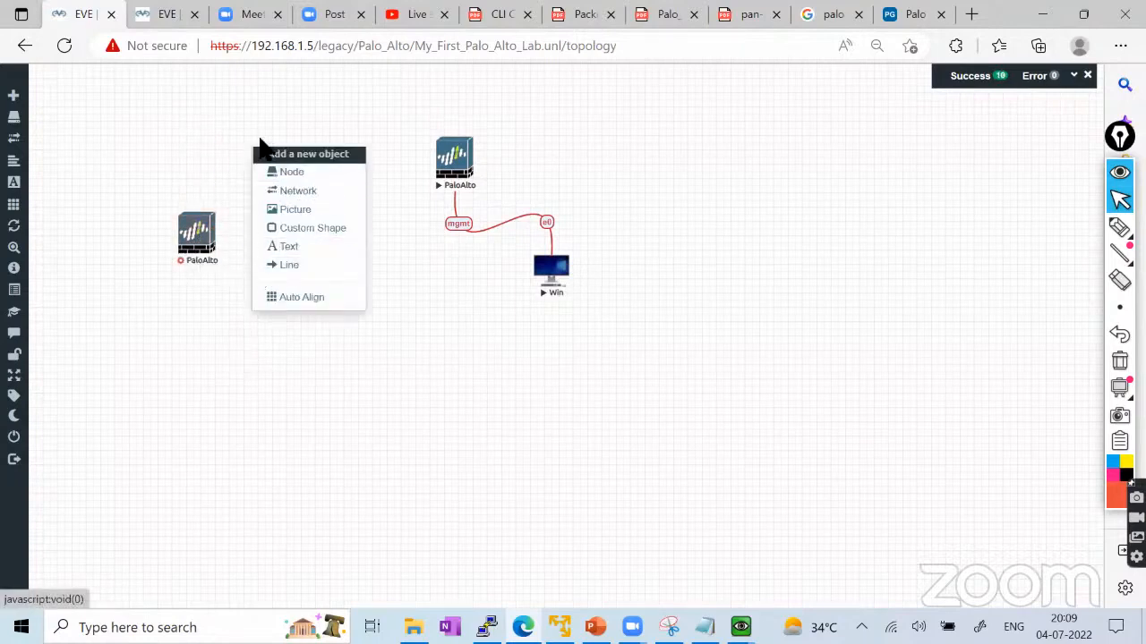
click(261, 134)
right_click(235, 125)
click(286, 147)
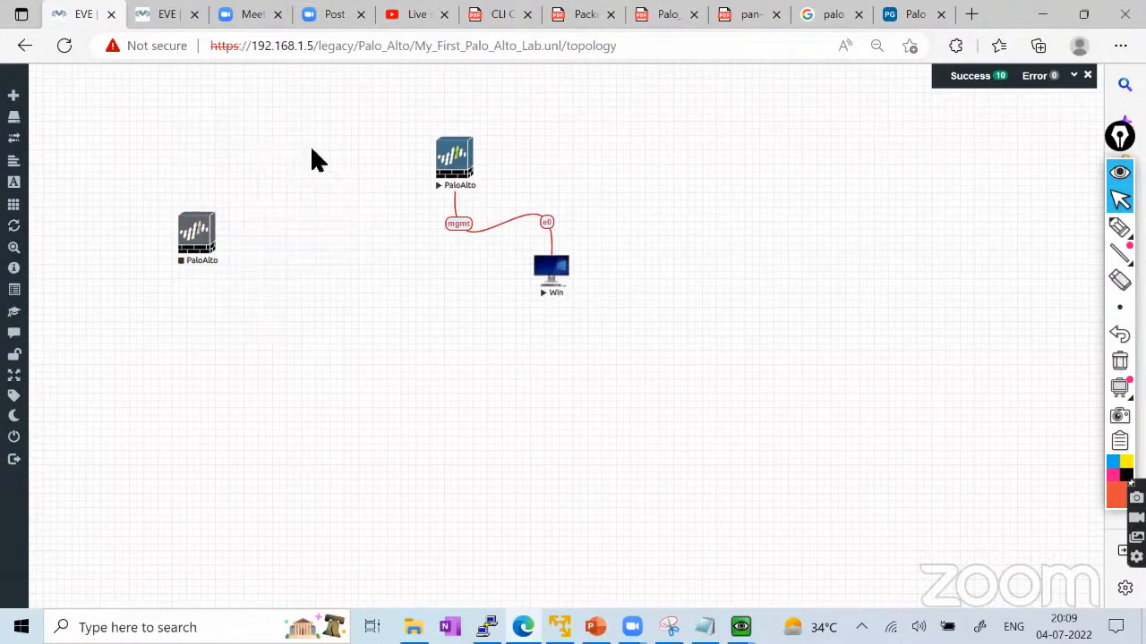
click(868, 351)
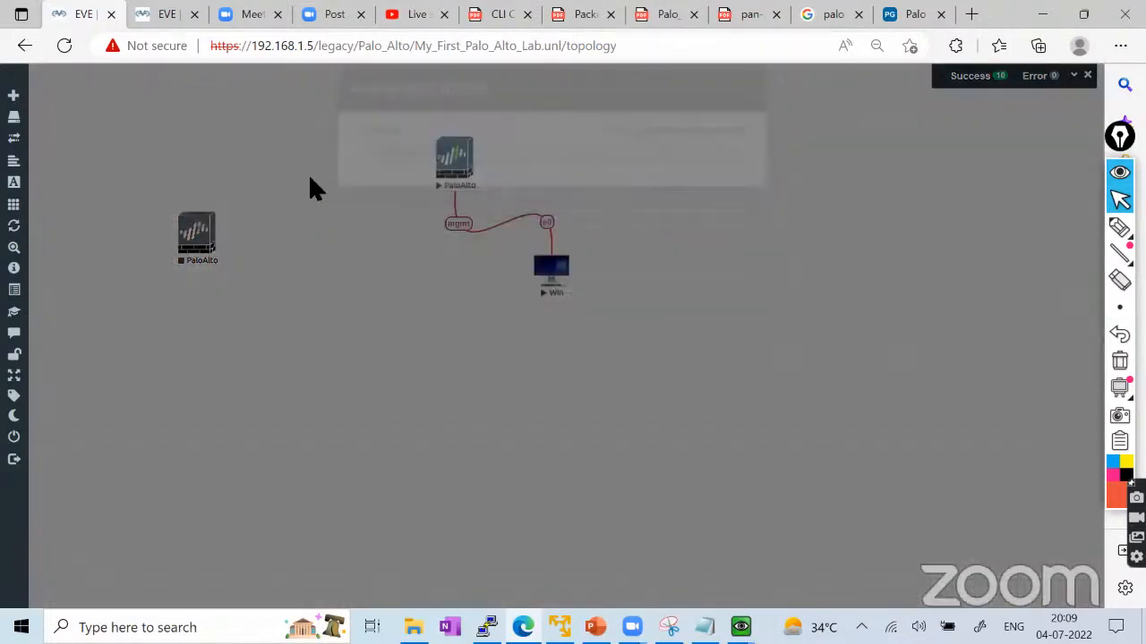
Add a network named Net with the cloud.png icon and type Management(Cloud0).
right_click(308, 173)
click(376, 220)
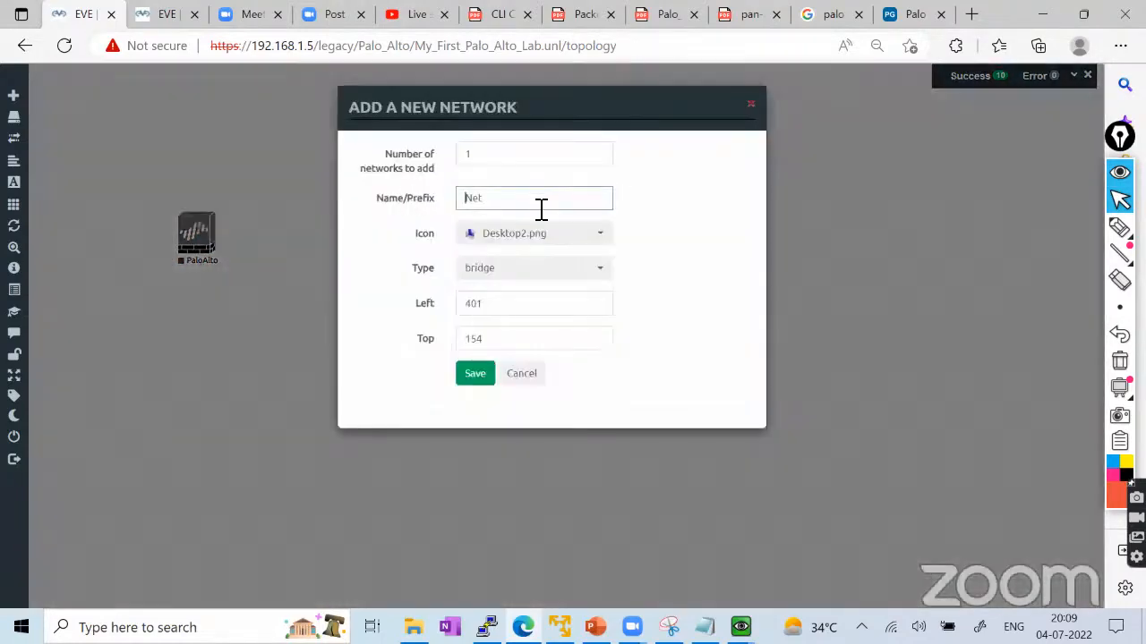
click(532, 236)
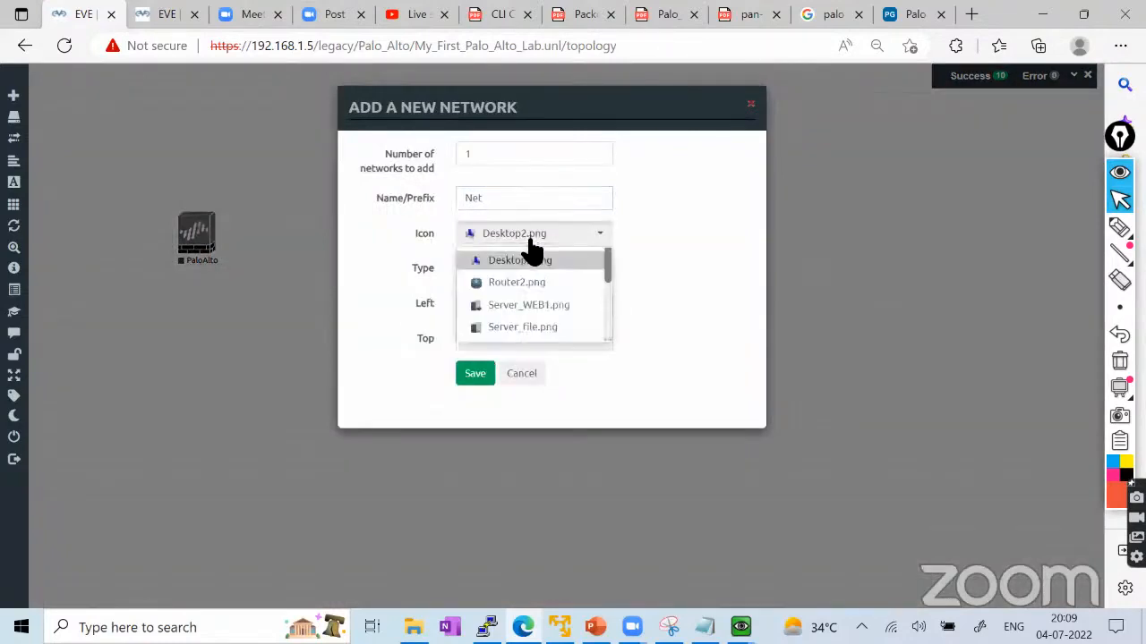
click(530, 256)
click(524, 240)
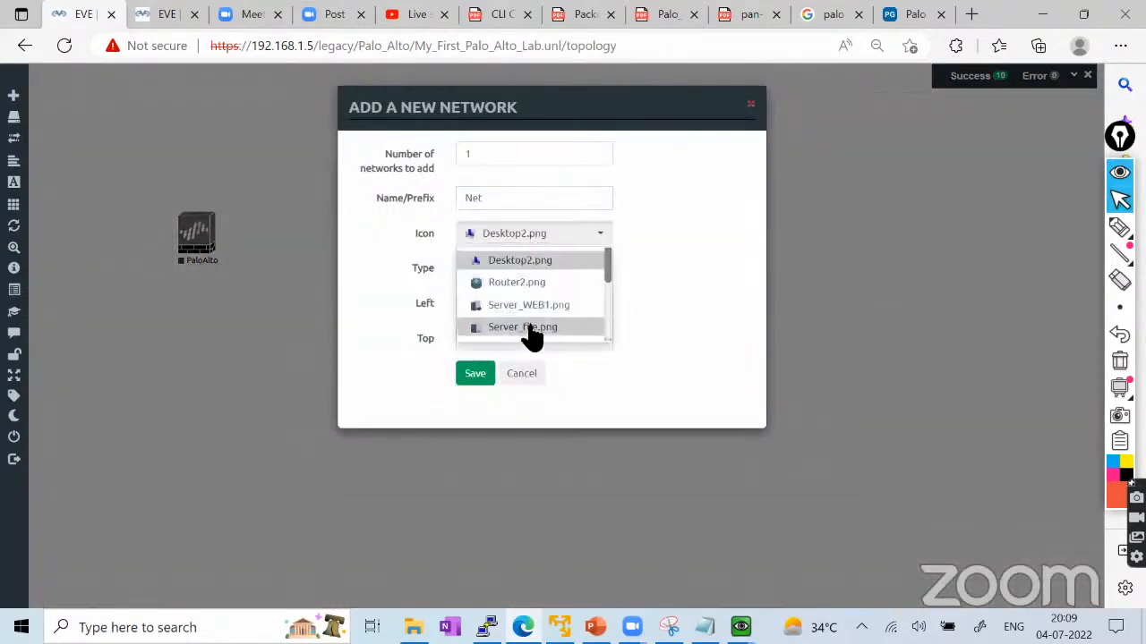
scroll(525, 277, down, 4)
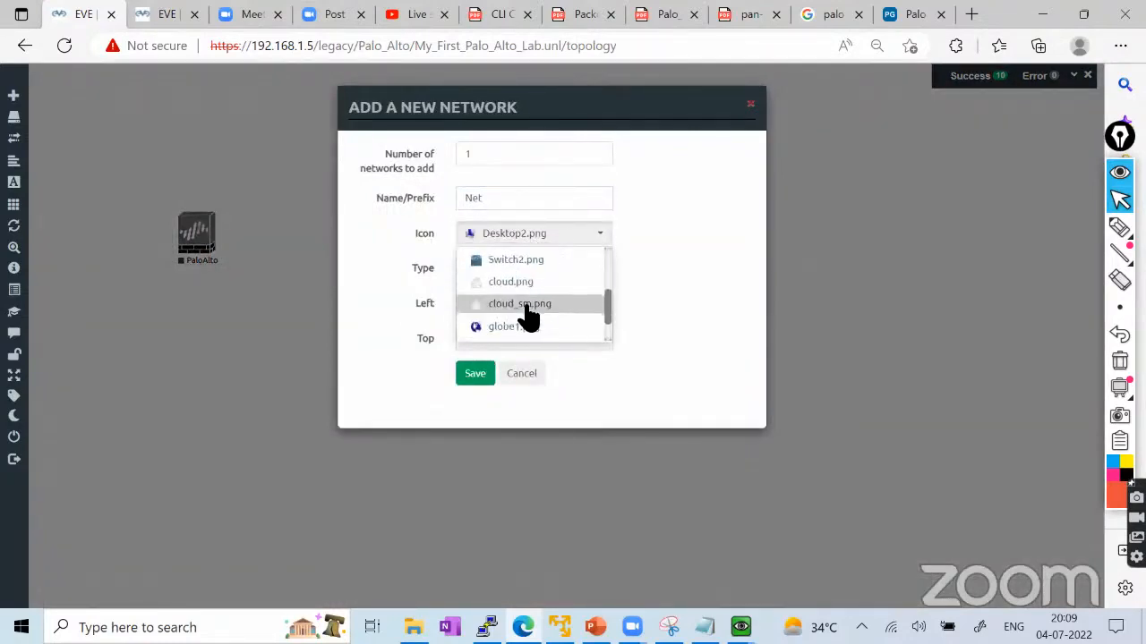
click(520, 283)
click(503, 273)
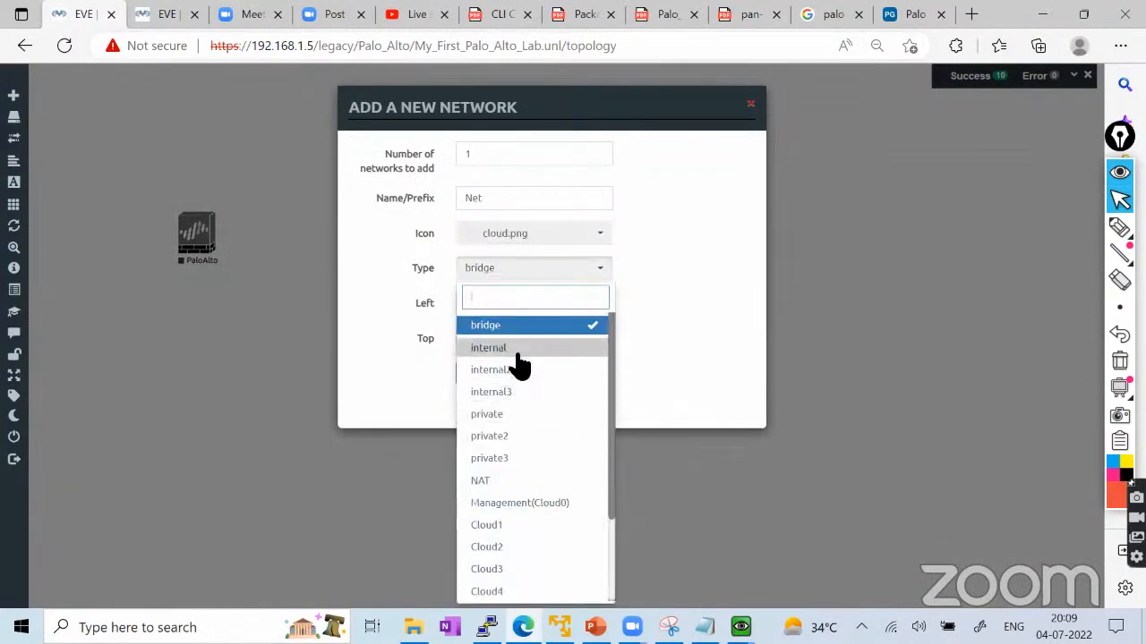
scroll(521, 376, down, 2)
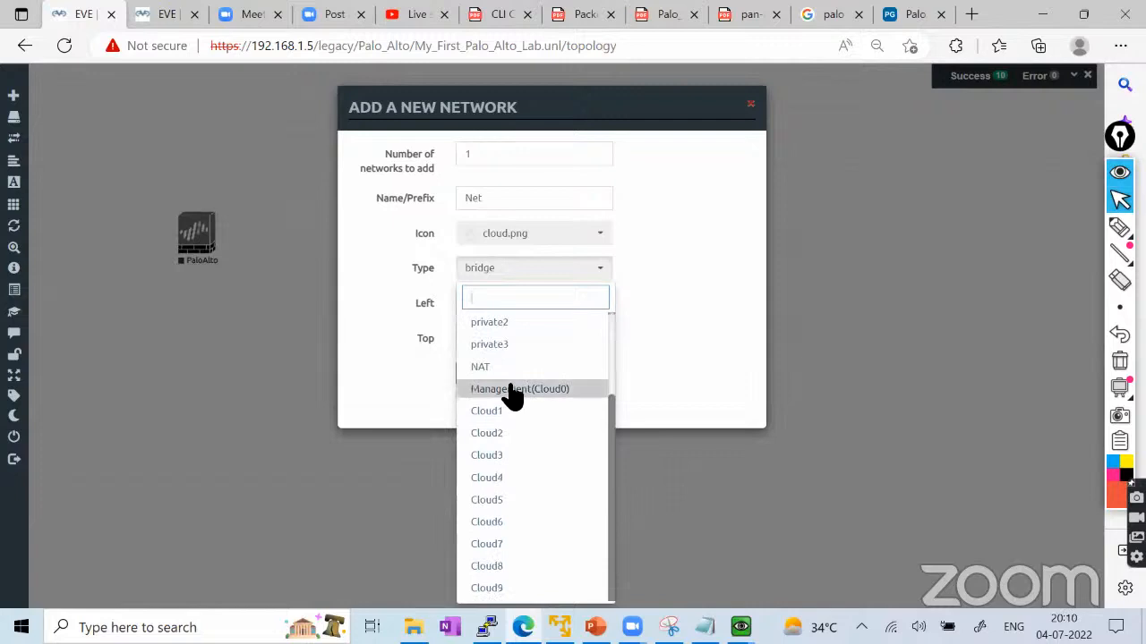
click(512, 391)
click(486, 375)
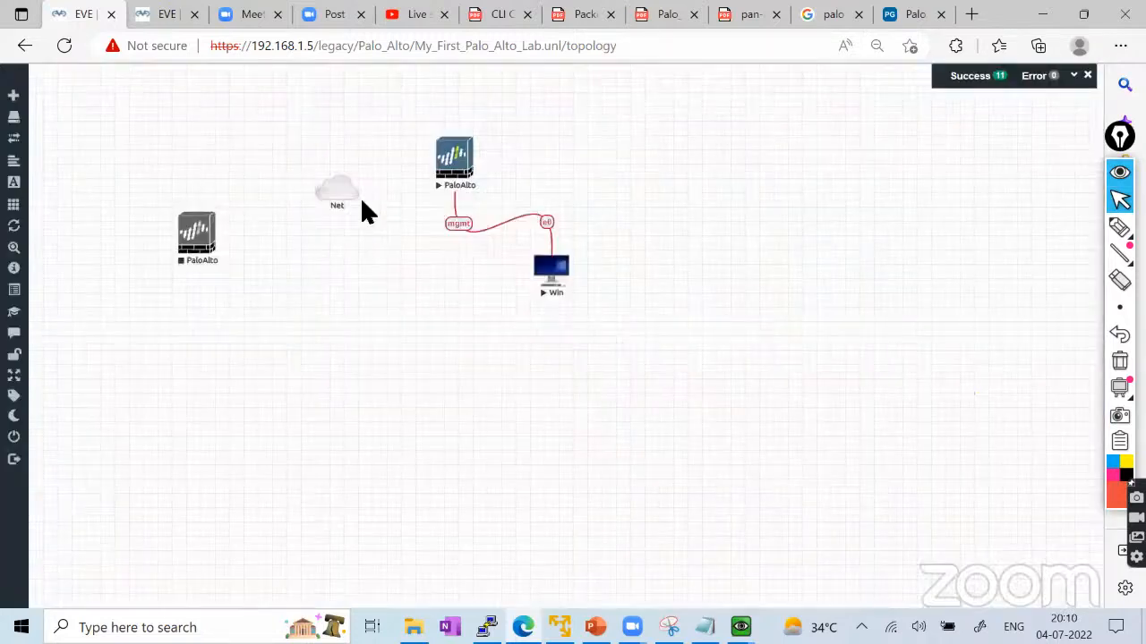
Move the Net cloud to the upper left and link the PaloAlto mgmt interface to it.
drag(362, 202, 198, 233)
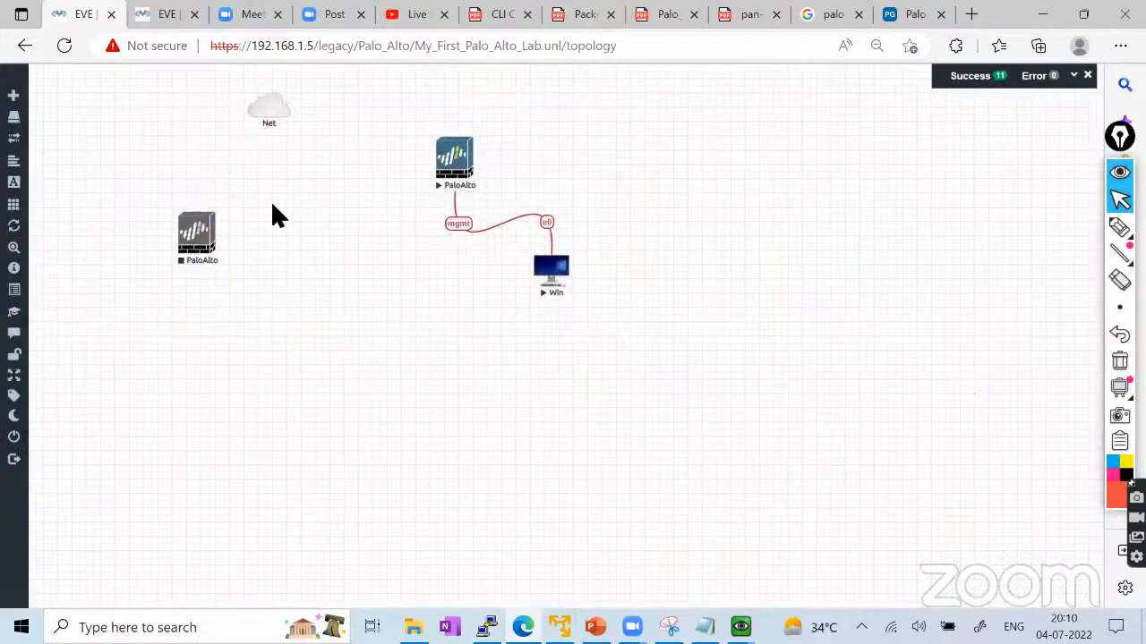
drag(230, 175, 267, 118)
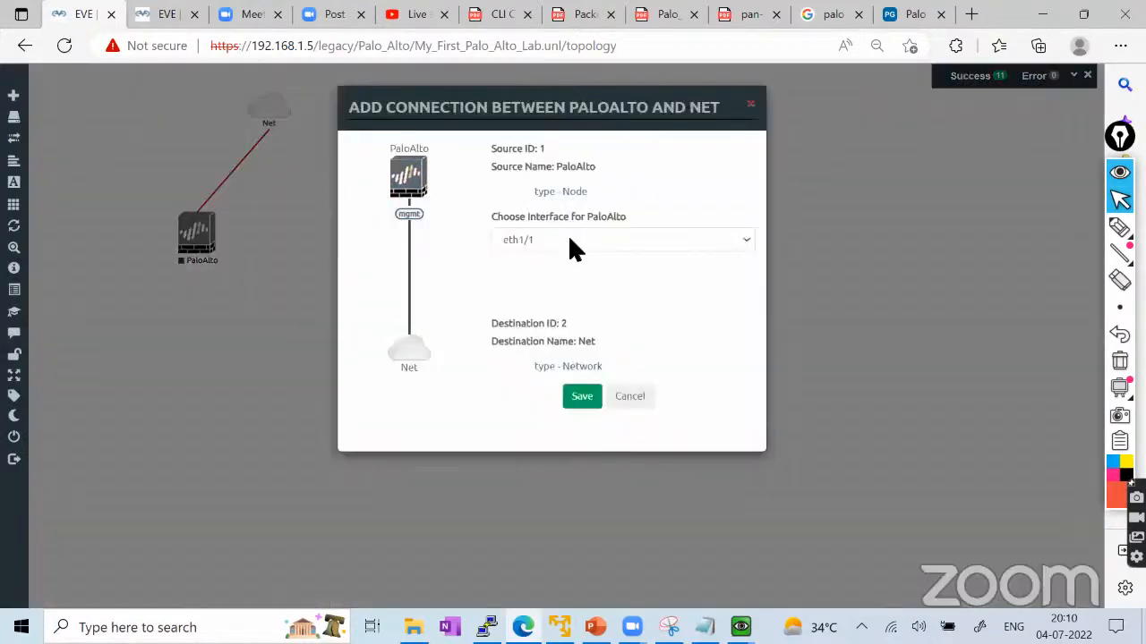
click(570, 240)
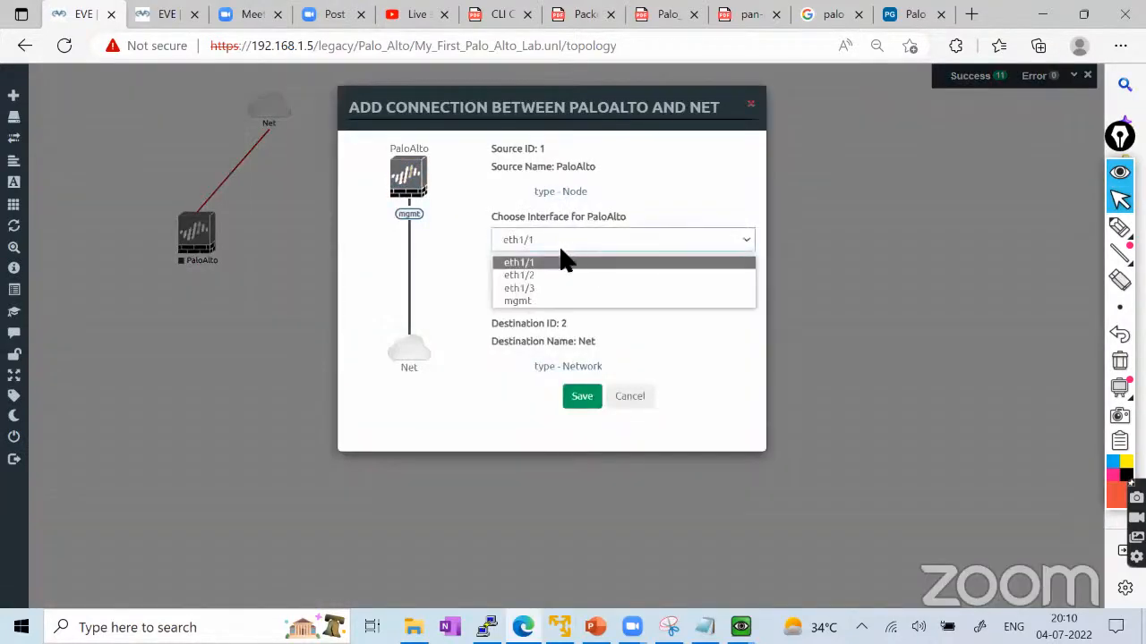
click(529, 299)
click(582, 396)
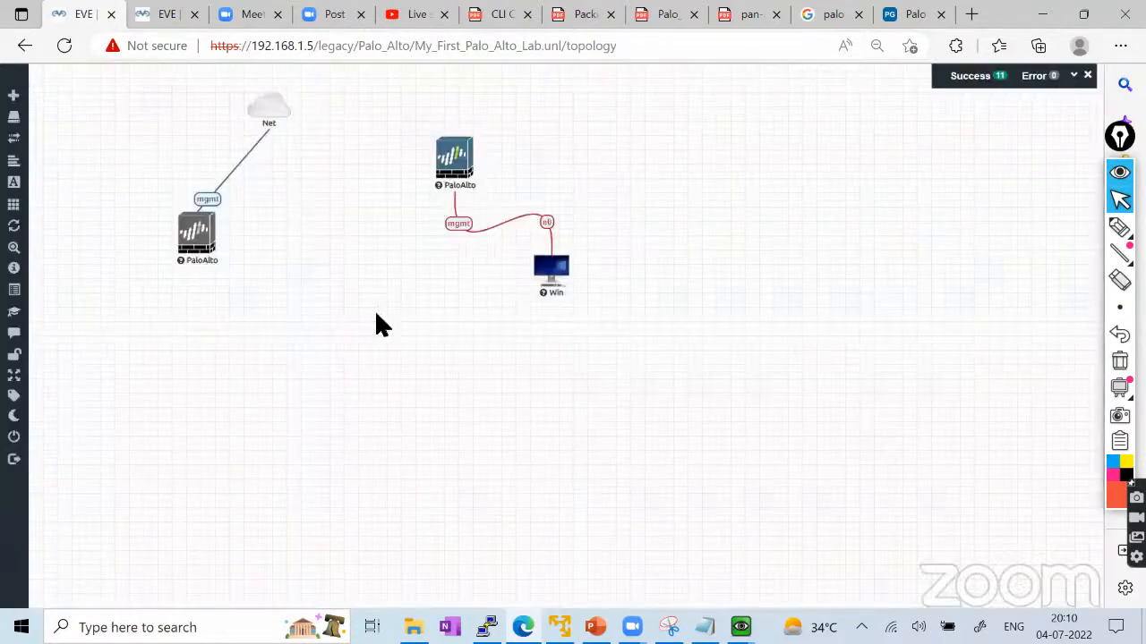
Start the Net cloud and PaloAlto node together, then switch to the First_Lab tab.
right_click(264, 139)
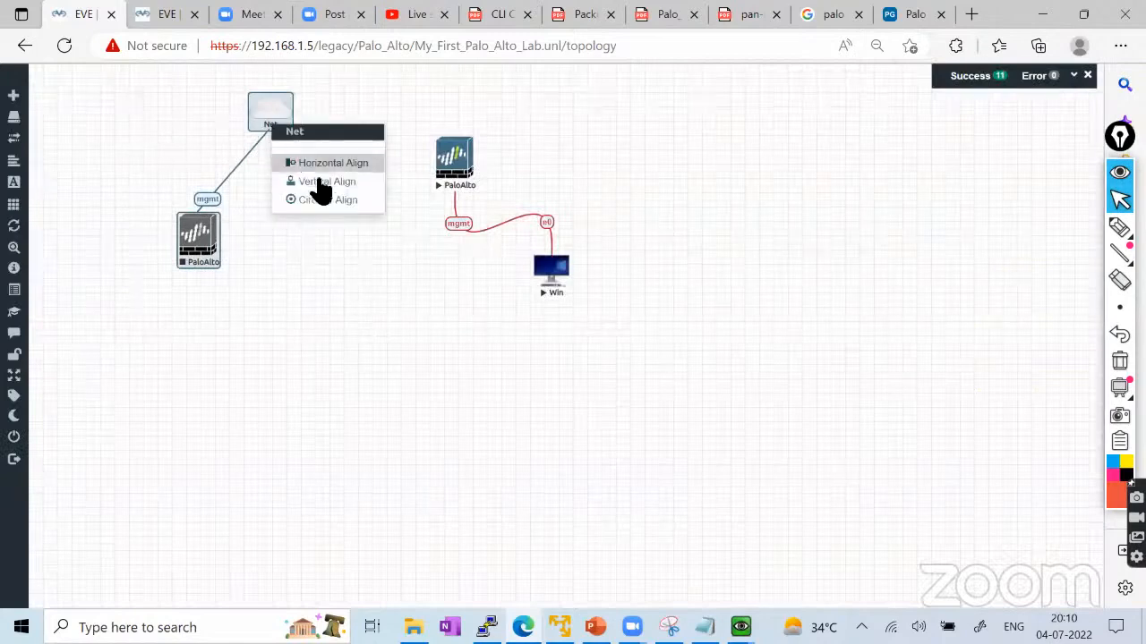
drag(297, 307, 183, 116)
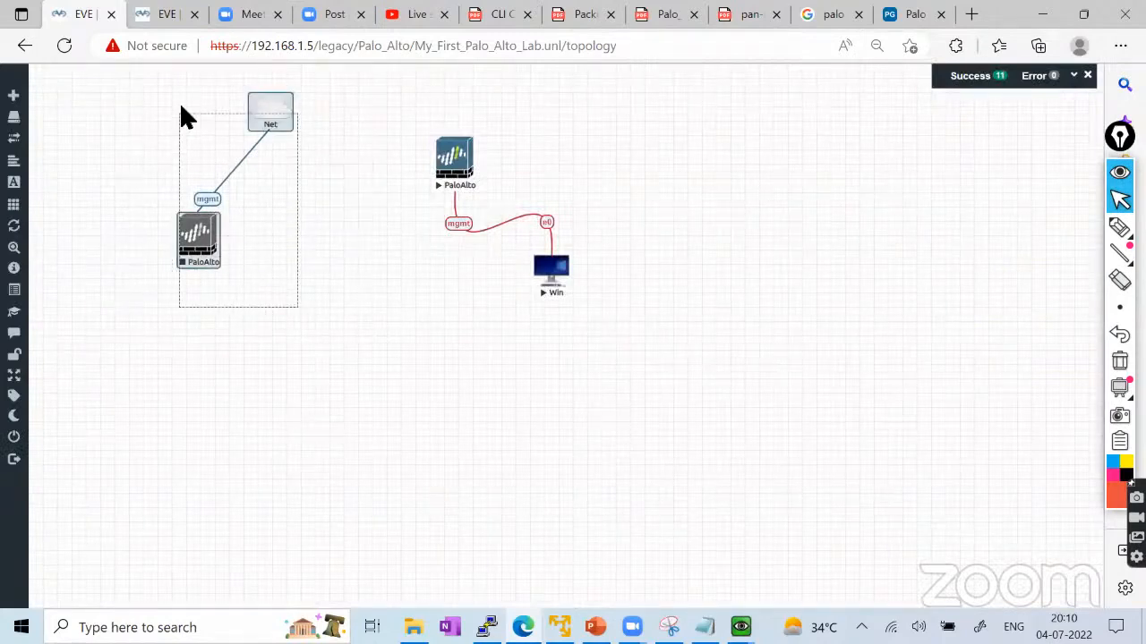
right_click(213, 232)
click(261, 255)
click(294, 301)
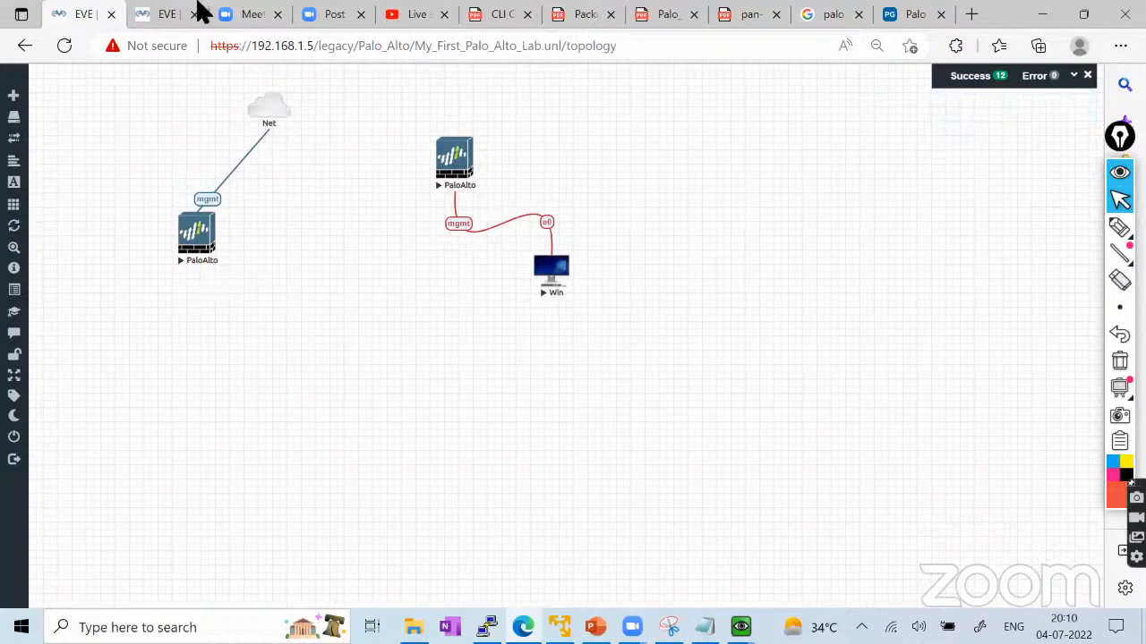
click(164, 24)
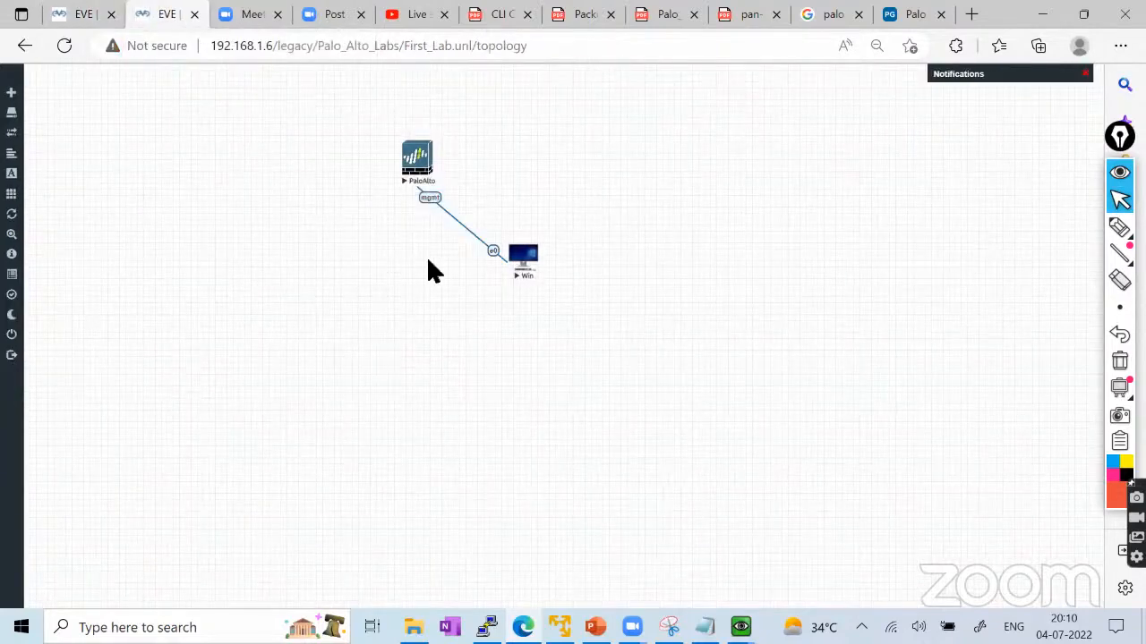
Open the Win node's console and place the Win node below the PaloAlto node.
click(523, 257)
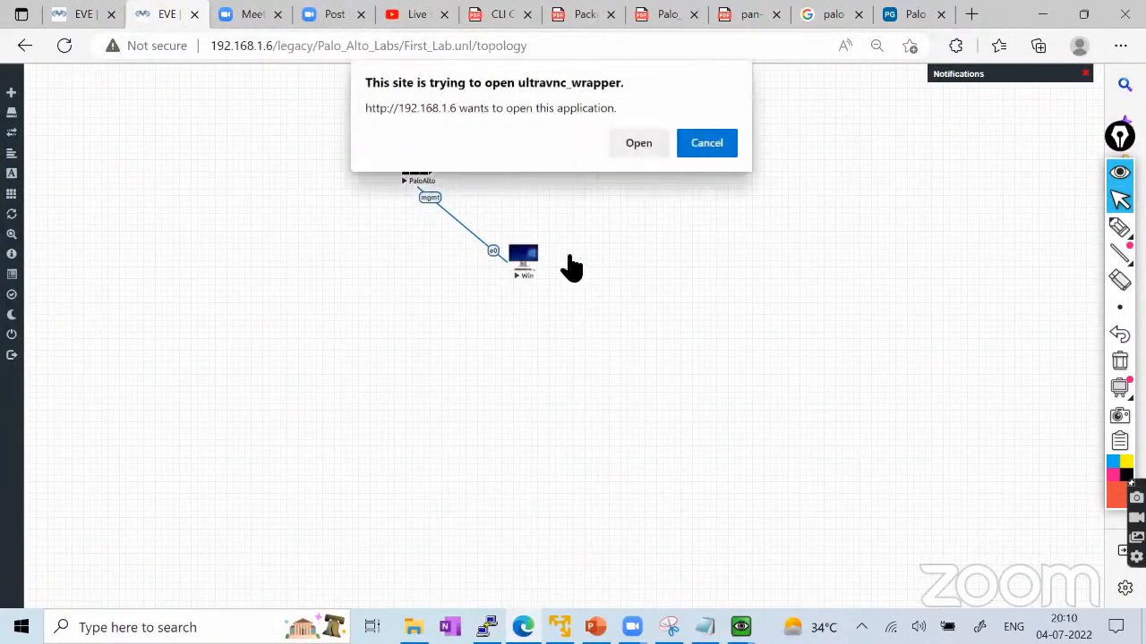
click(641, 141)
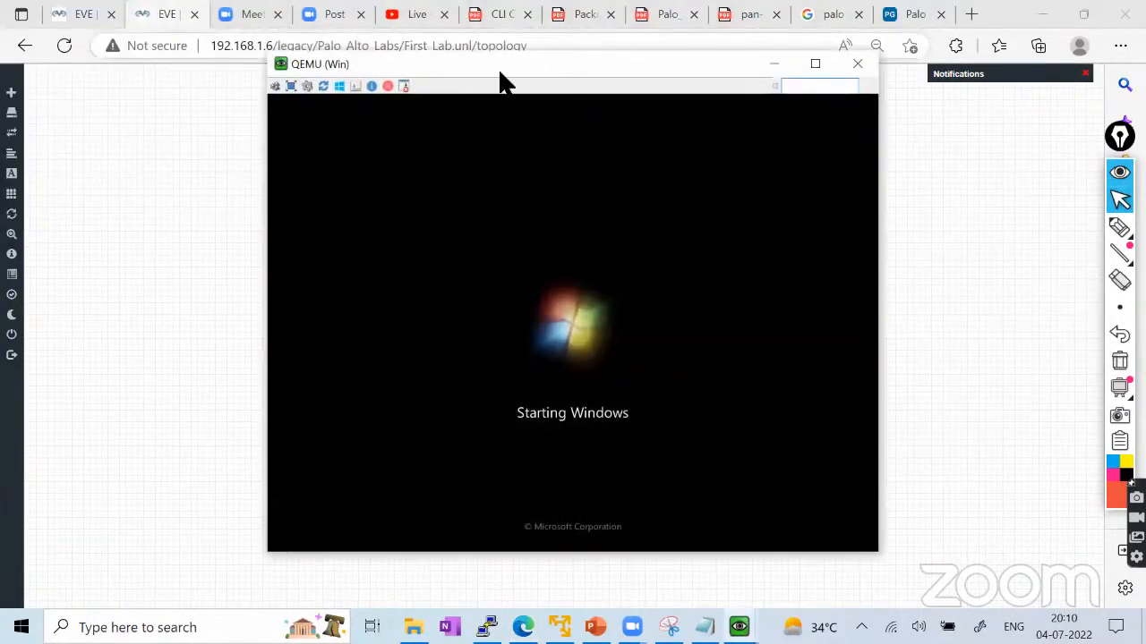
drag(505, 67, 742, 68)
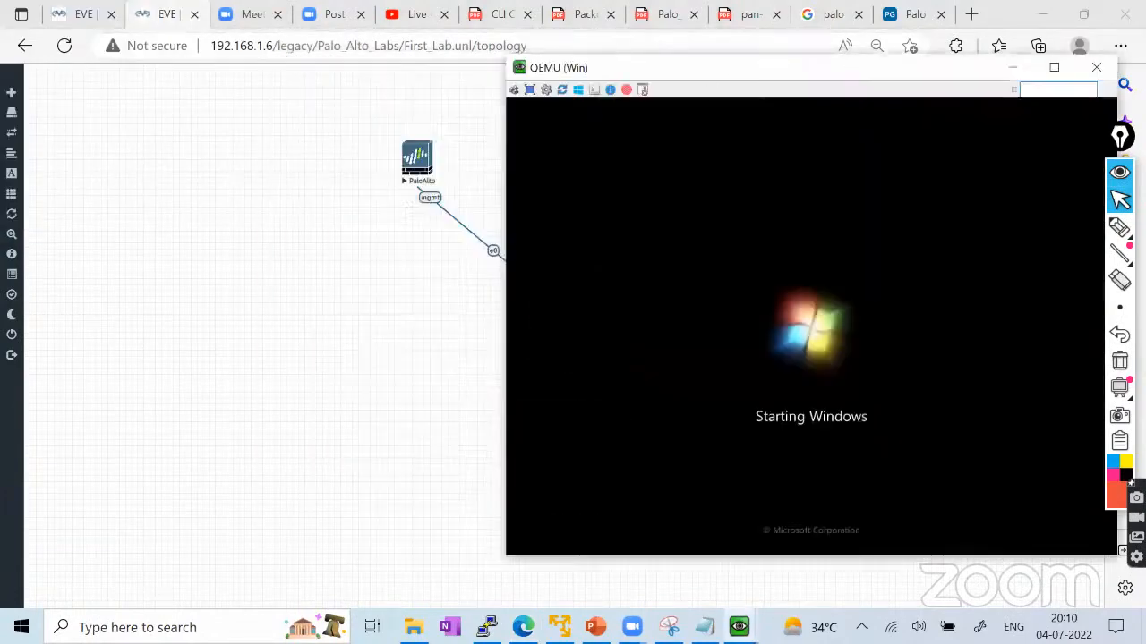
drag(414, 171, 277, 153)
drag(528, 276, 271, 273)
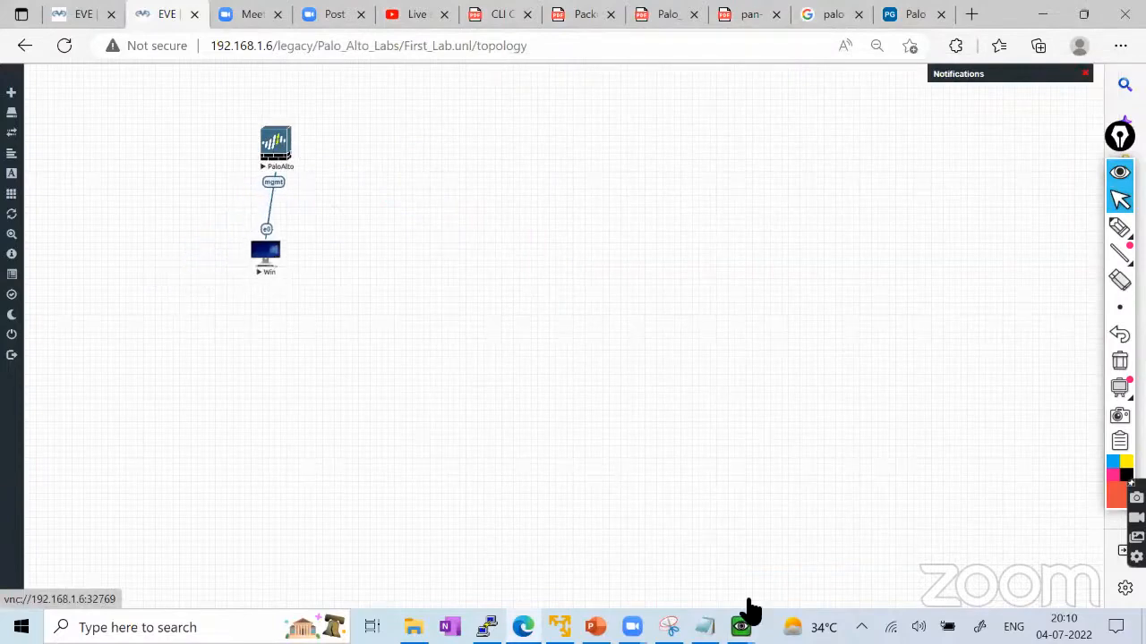
Open the PaloAlto console and arrange it beside the Win console window.
click(637, 141)
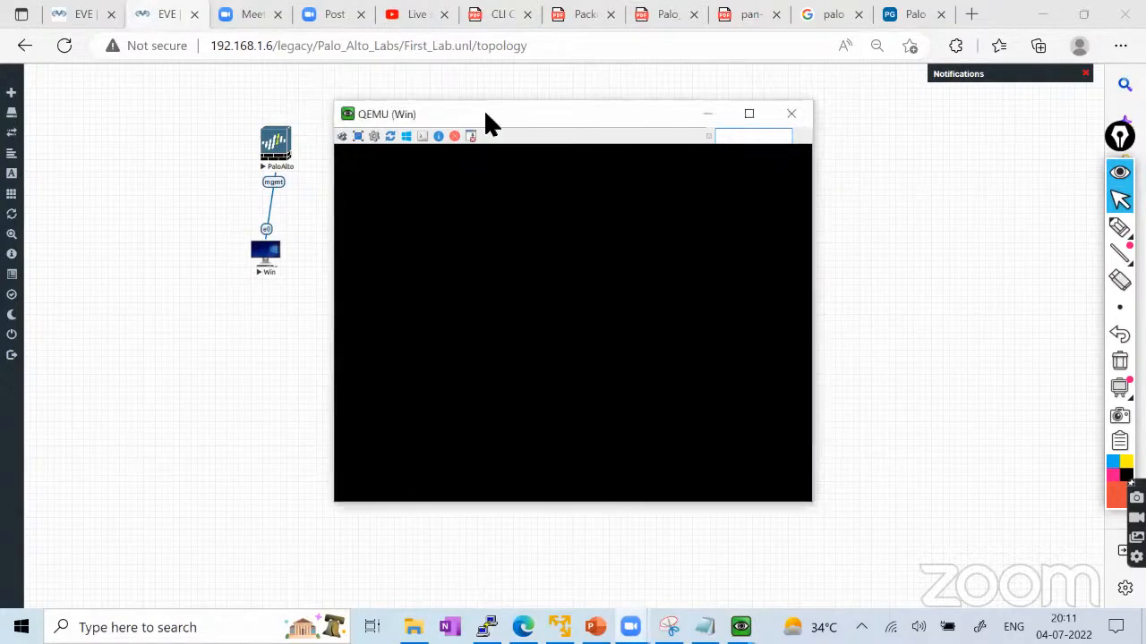
drag(486, 123, 534, 123)
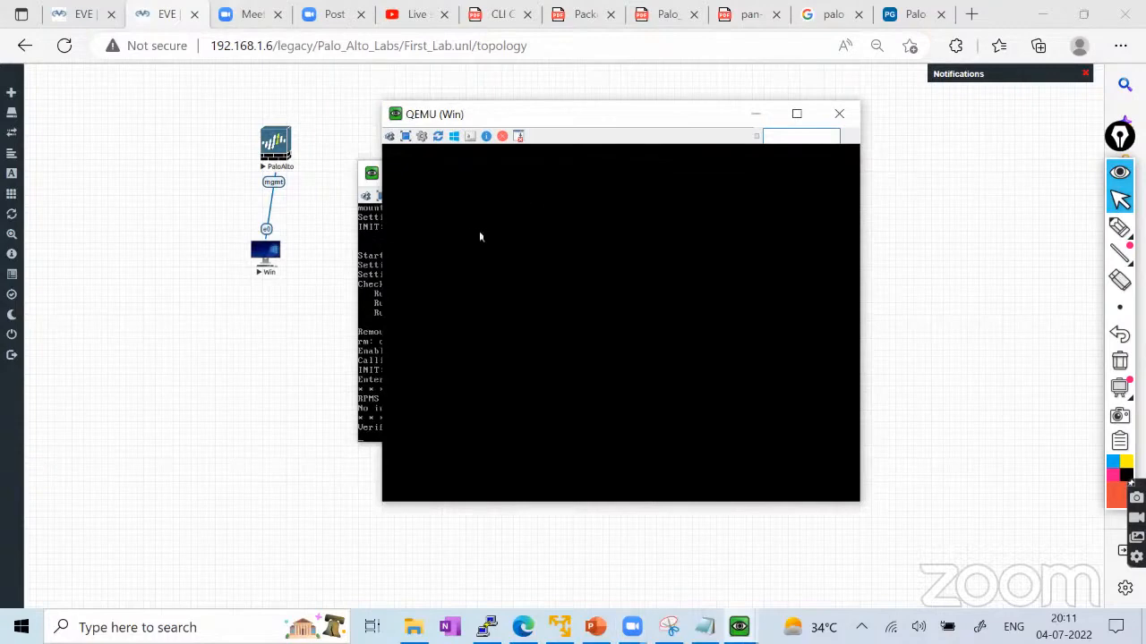
drag(593, 121, 755, 122)
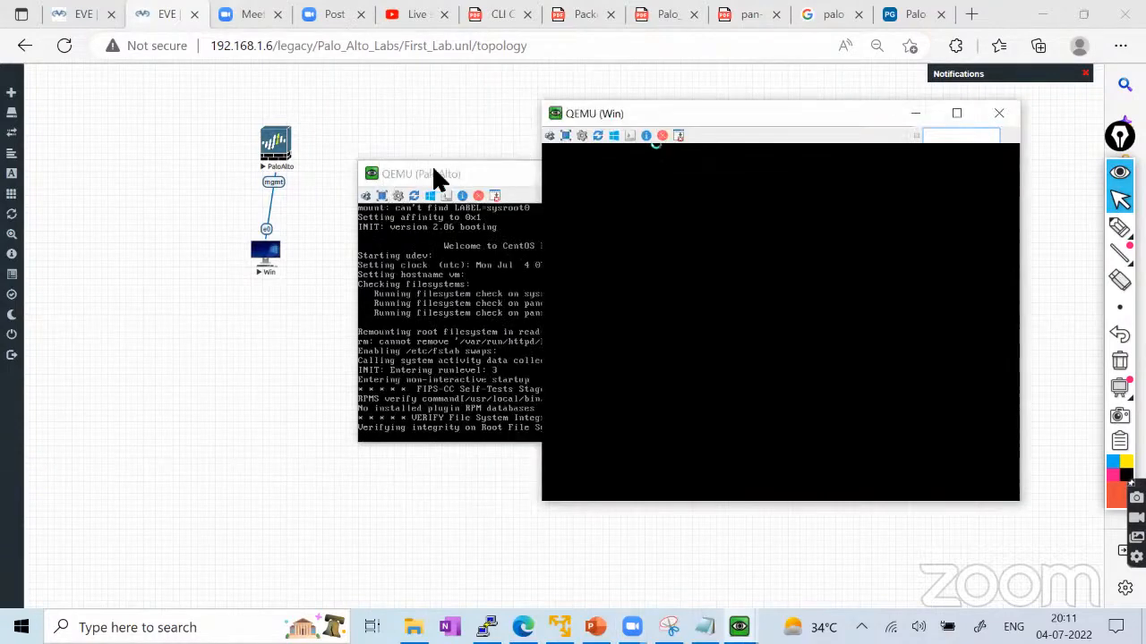
click(433, 175)
drag(430, 166, 258, 264)
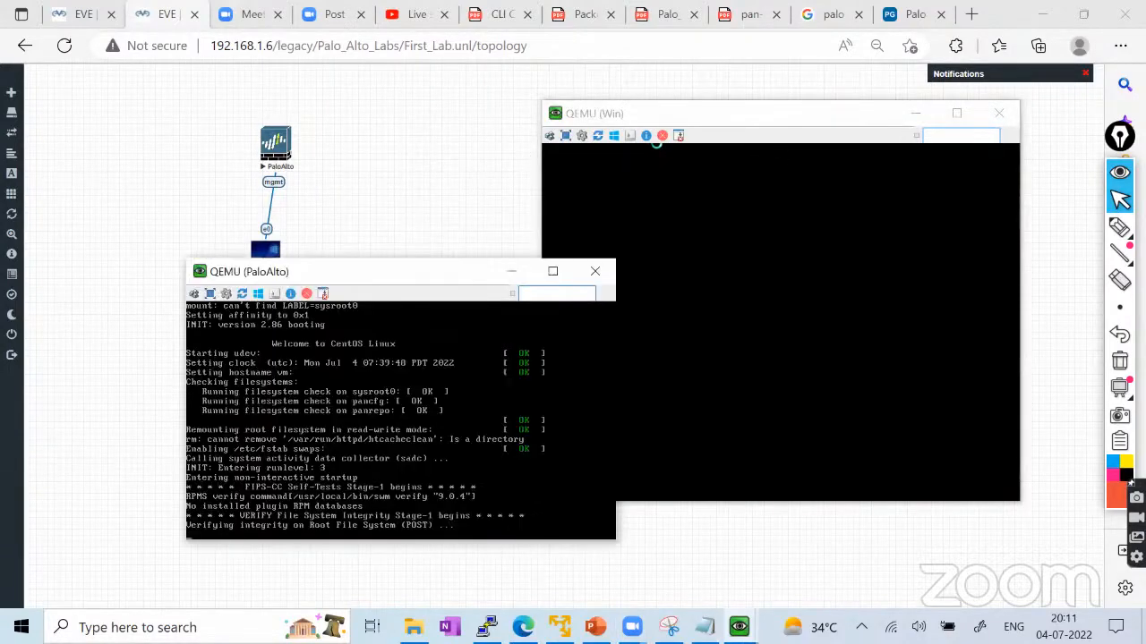
click(726, 105)
drag(728, 116, 710, 95)
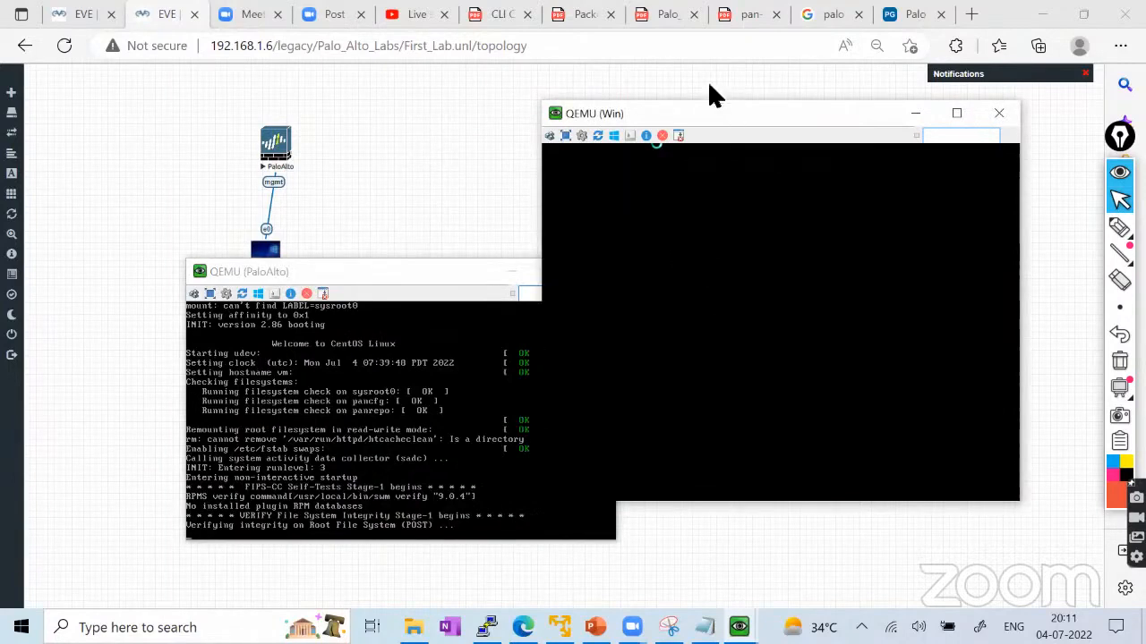
click(353, 275)
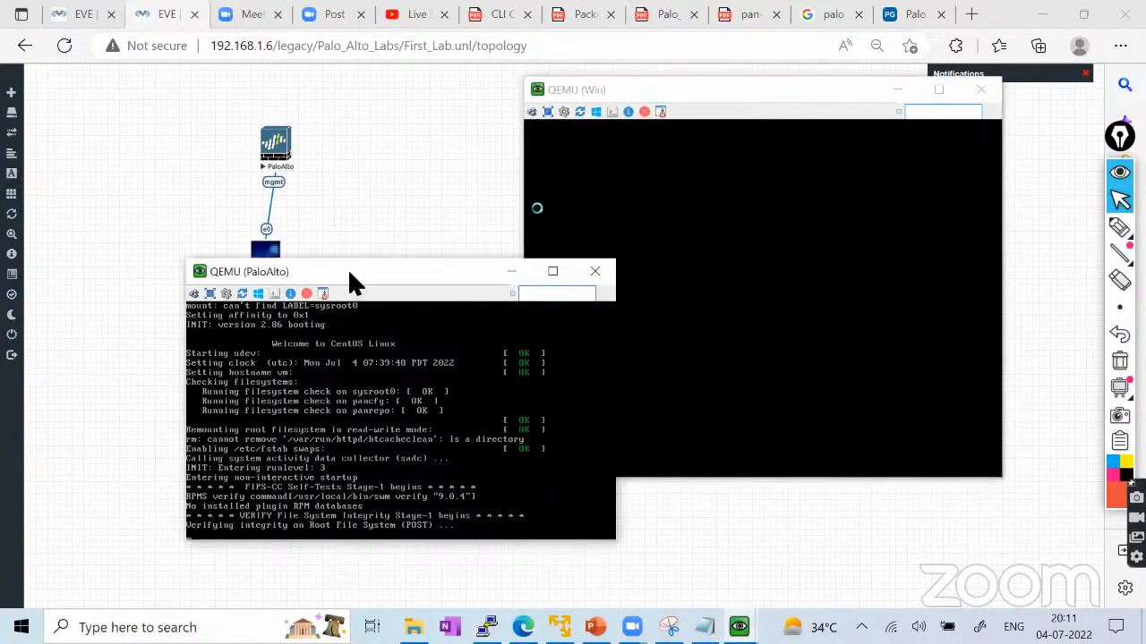
drag(355, 283, 267, 305)
click(761, 88)
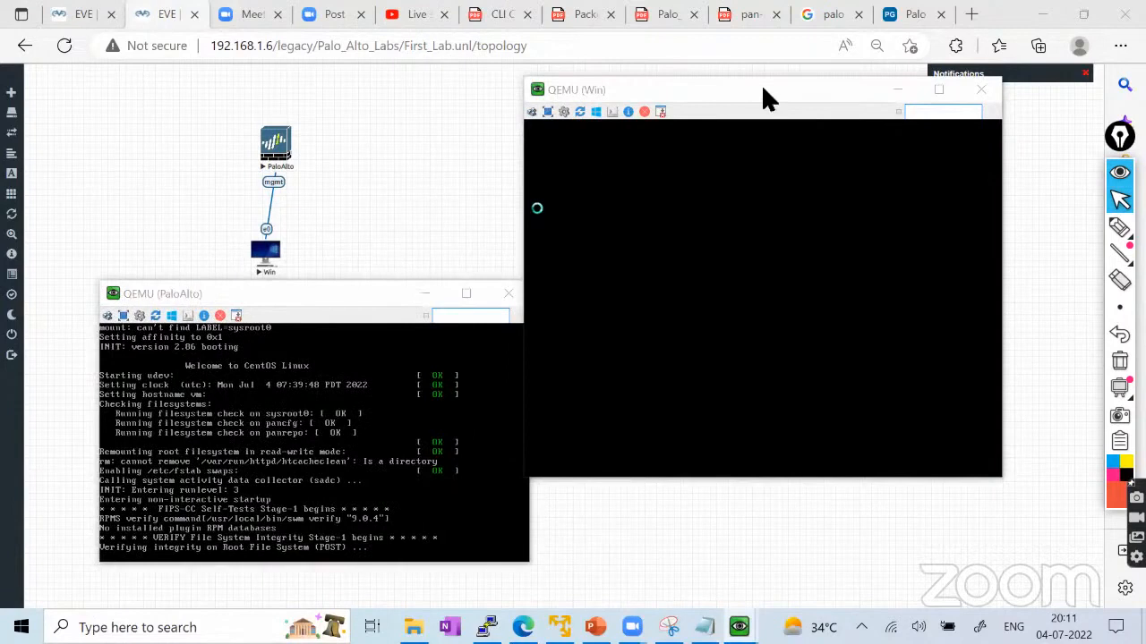
drag(760, 87, 808, 111)
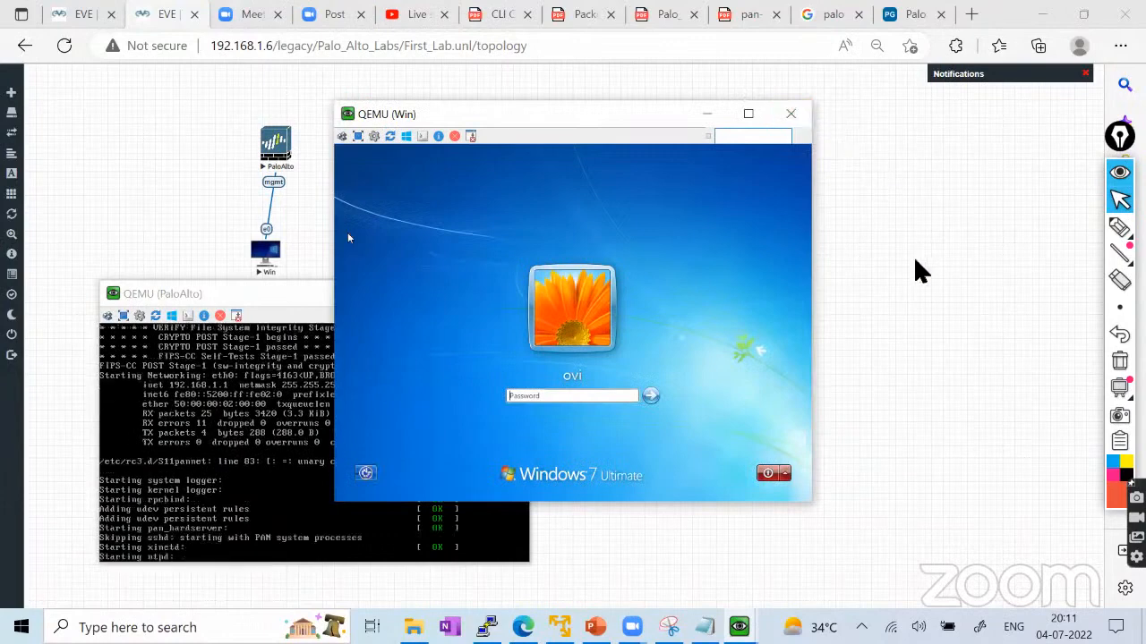
Log in to the Windows 7 desktop by entering the account password.
click(529, 399)
text(eve)
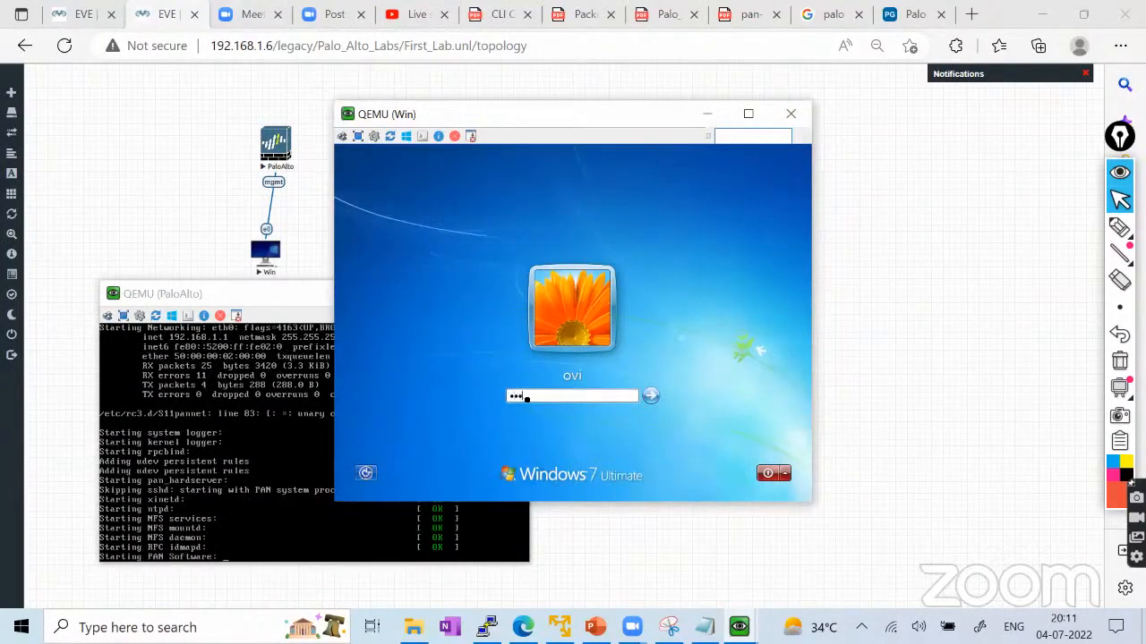
key(Return)
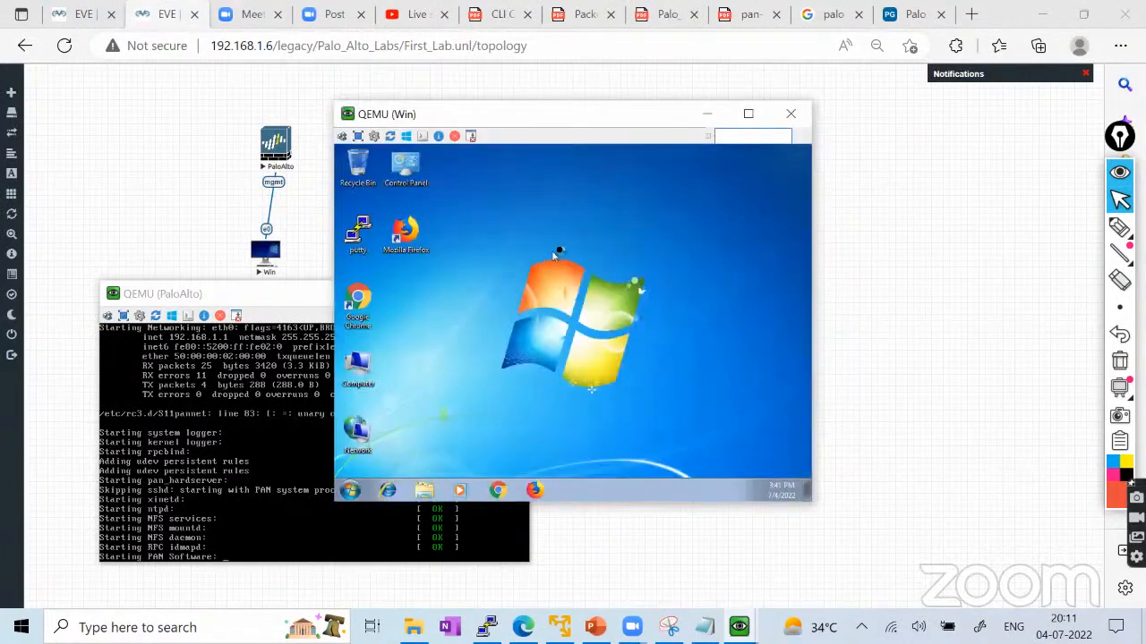
Change the Windows 7 desktop resolution to 1440 x 900, keep the changes and postpone the restart.
right_click(553, 241)
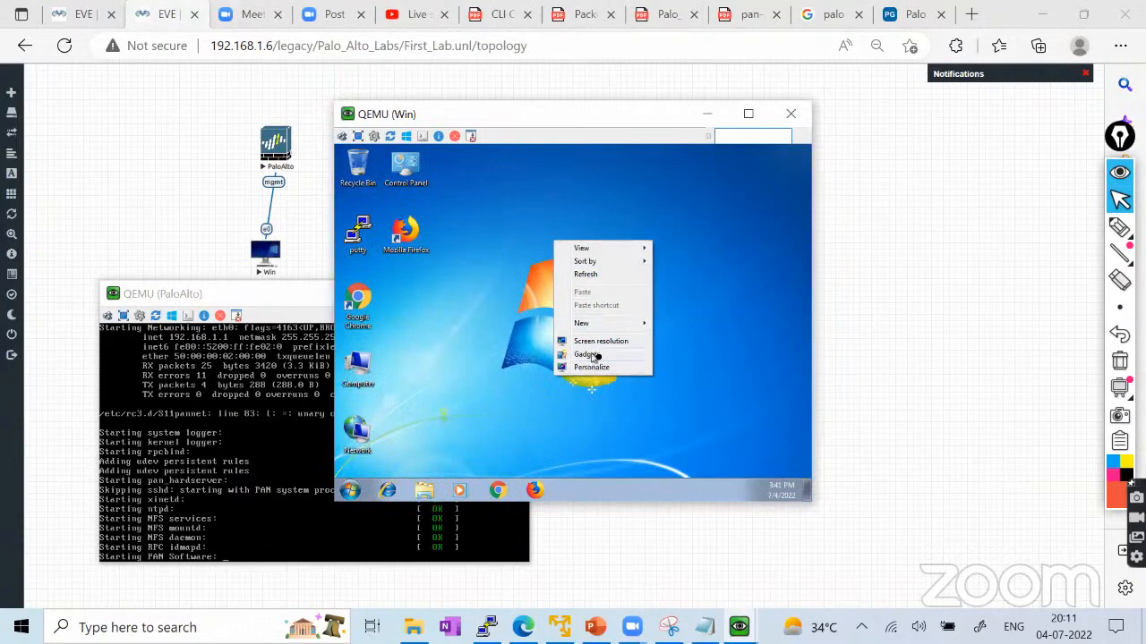
click(594, 355)
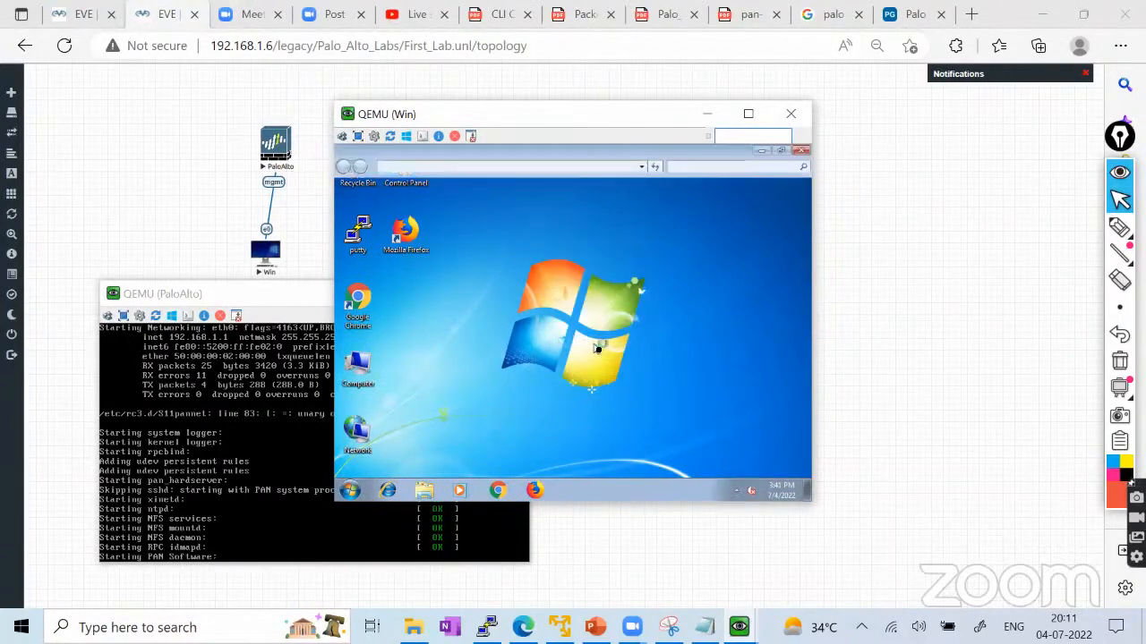
click(505, 315)
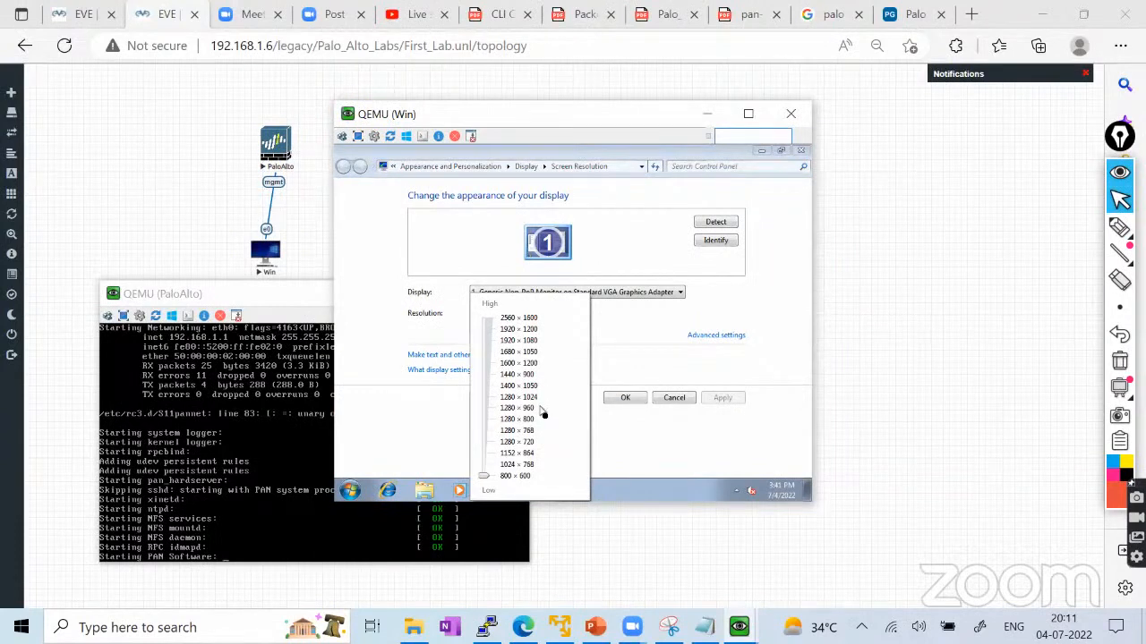
click(523, 376)
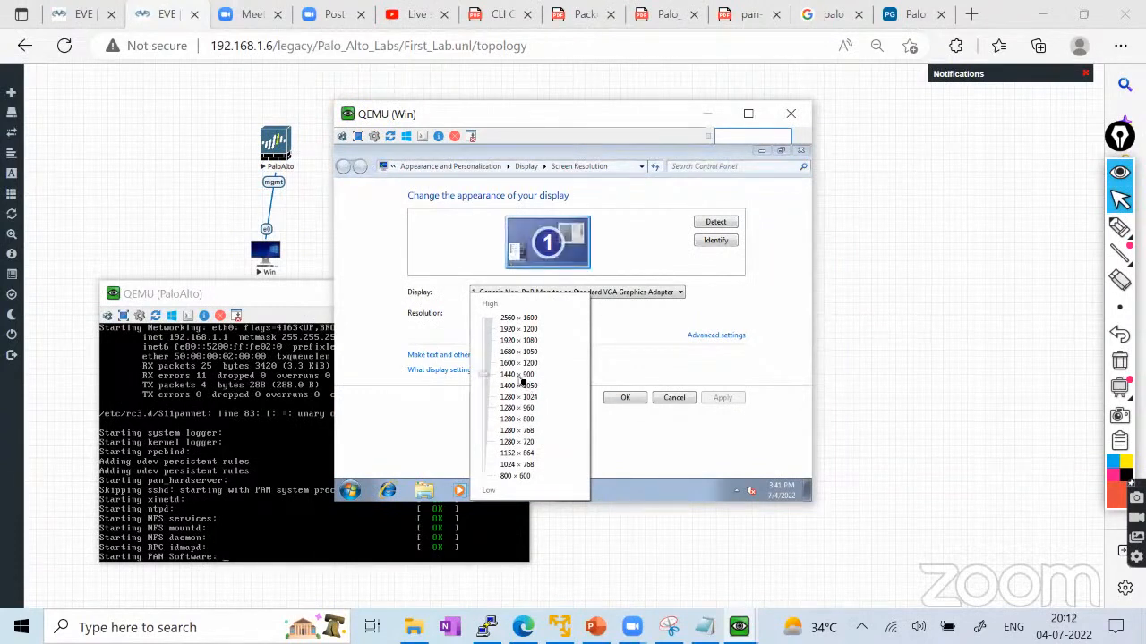
click(630, 408)
click(632, 402)
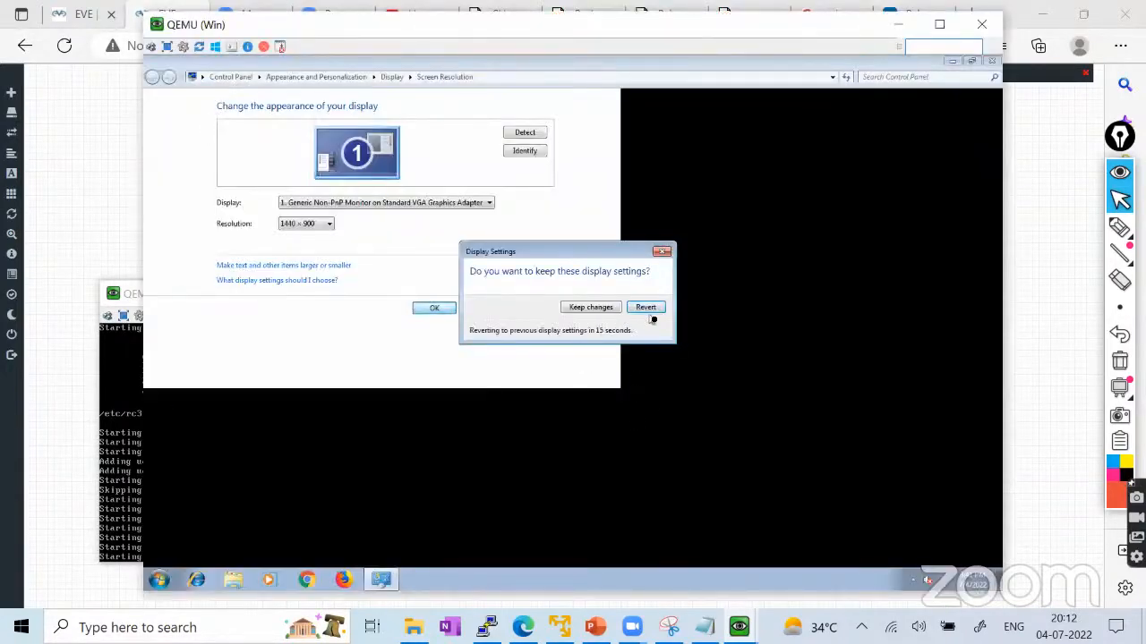
click(601, 310)
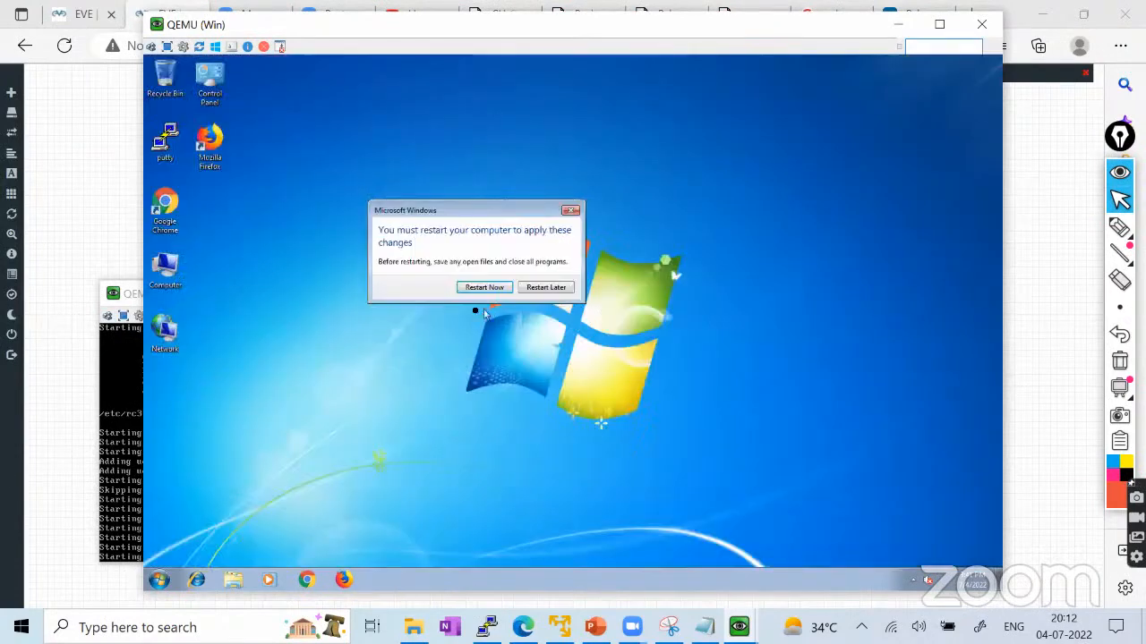
click(543, 289)
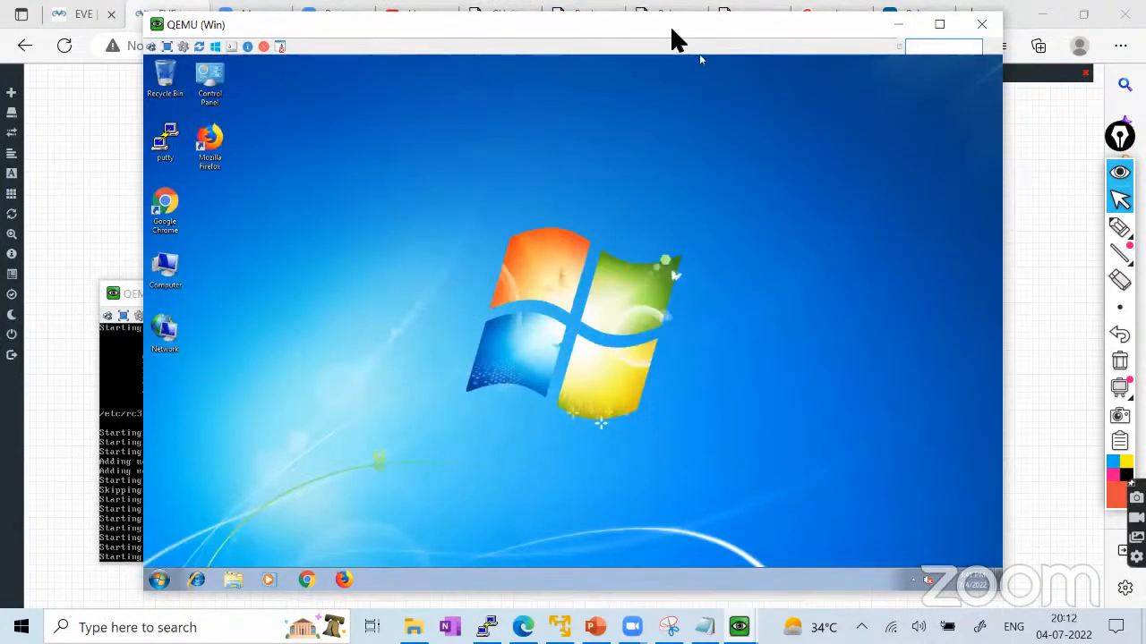
drag(672, 30, 743, 38)
Move the Win and Palo Alto consoles aside and return to the My_First_Palo_Alto_Lab tab.
click(971, 30)
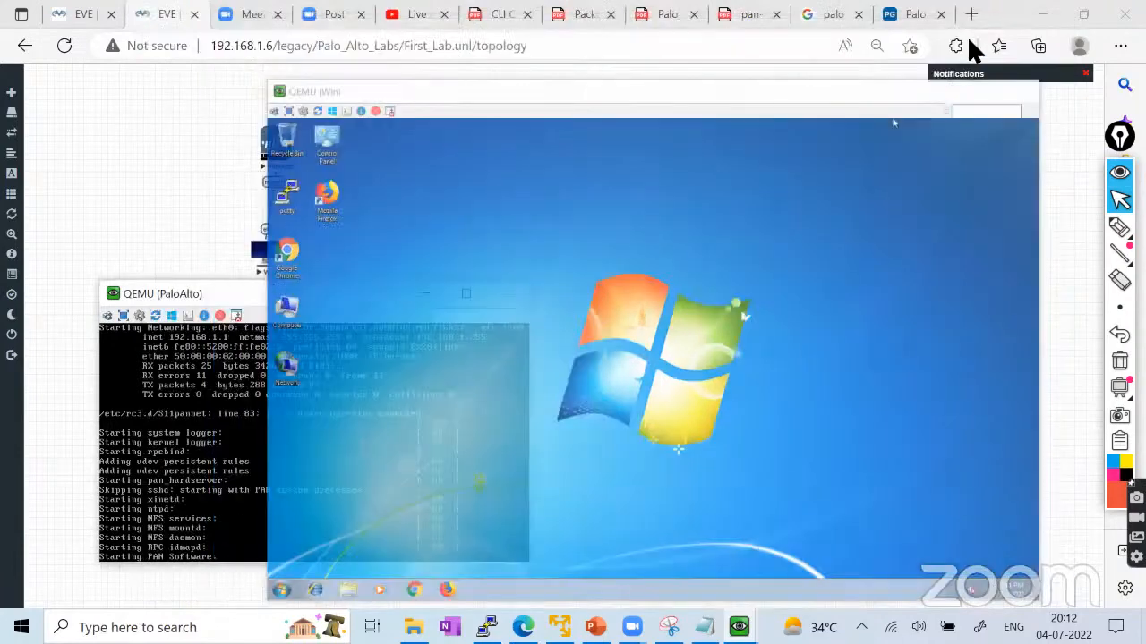
drag(506, 261, 657, 133)
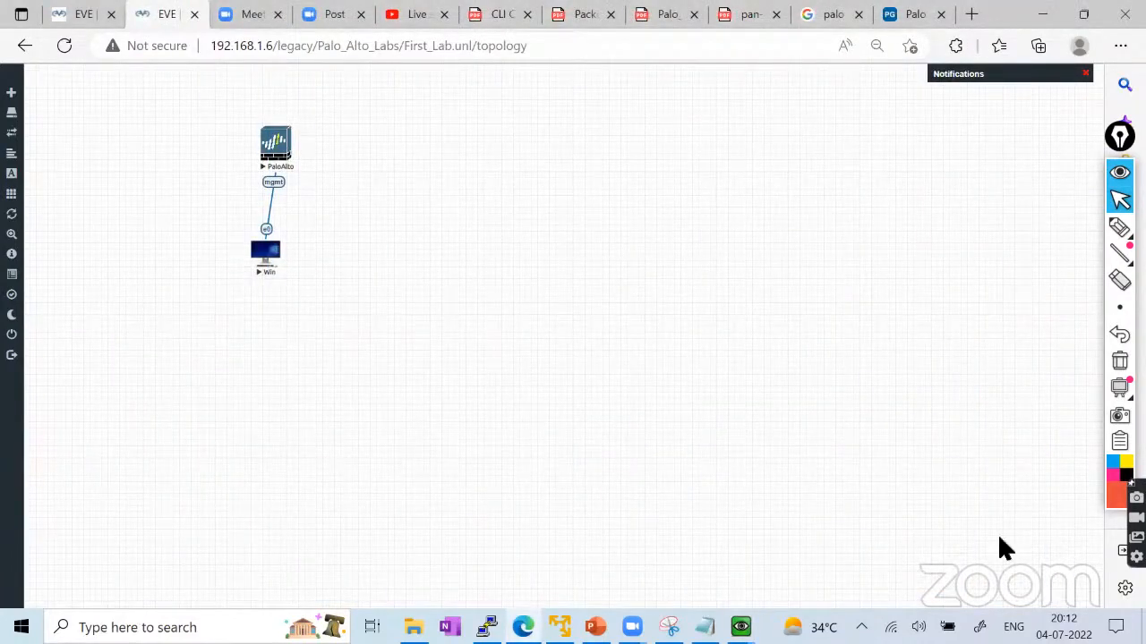
click(740, 626)
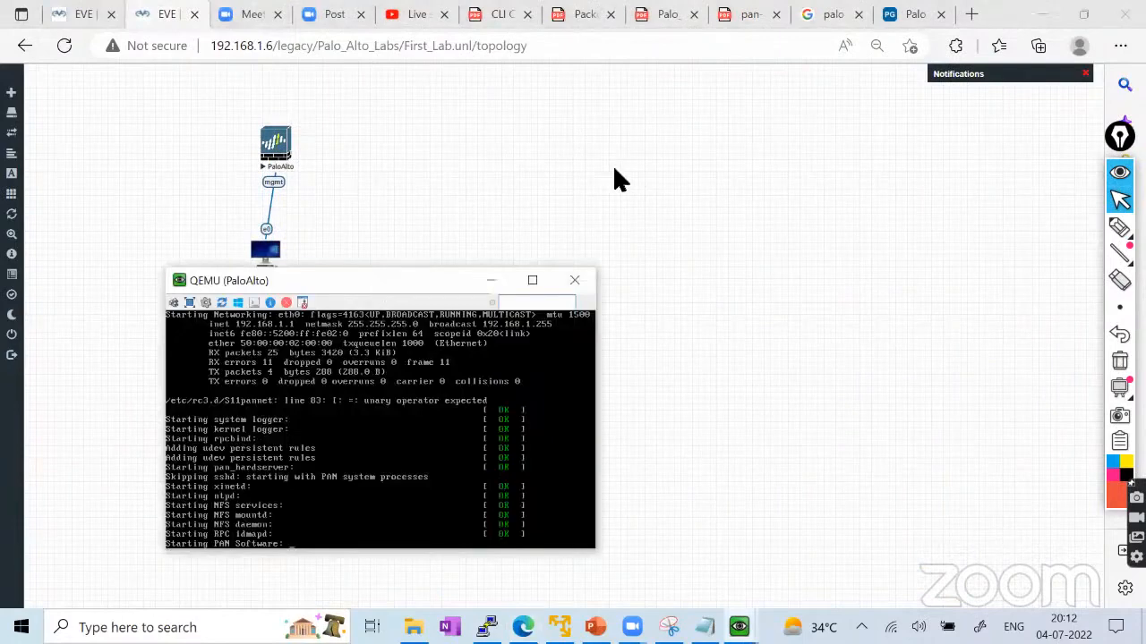
drag(614, 170, 637, 163)
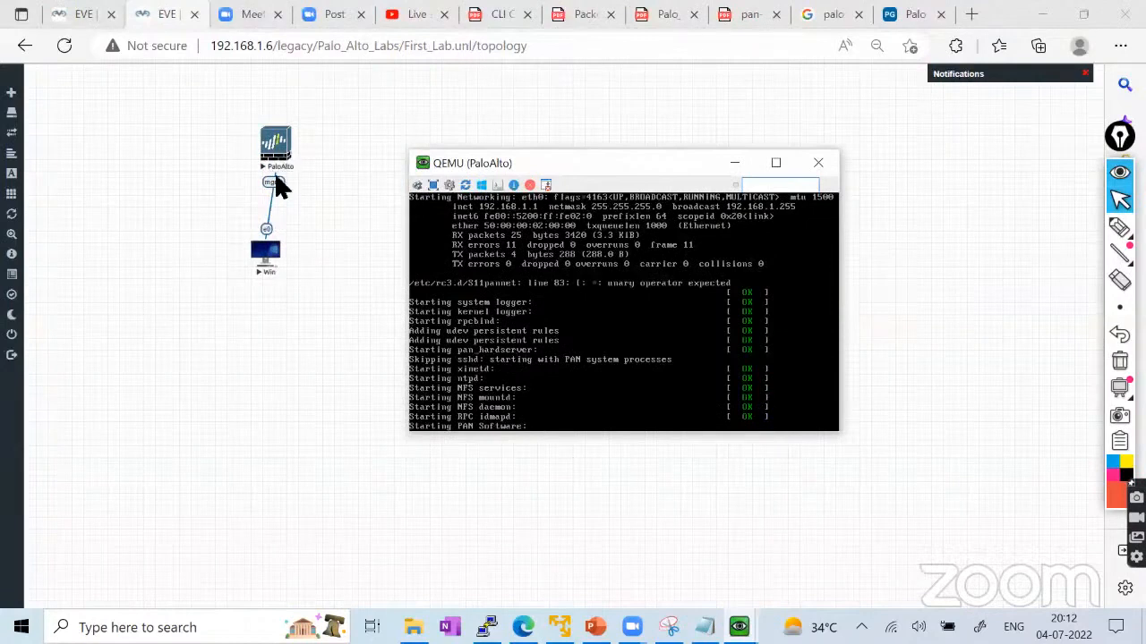
click(271, 188)
drag(529, 157, 550, 135)
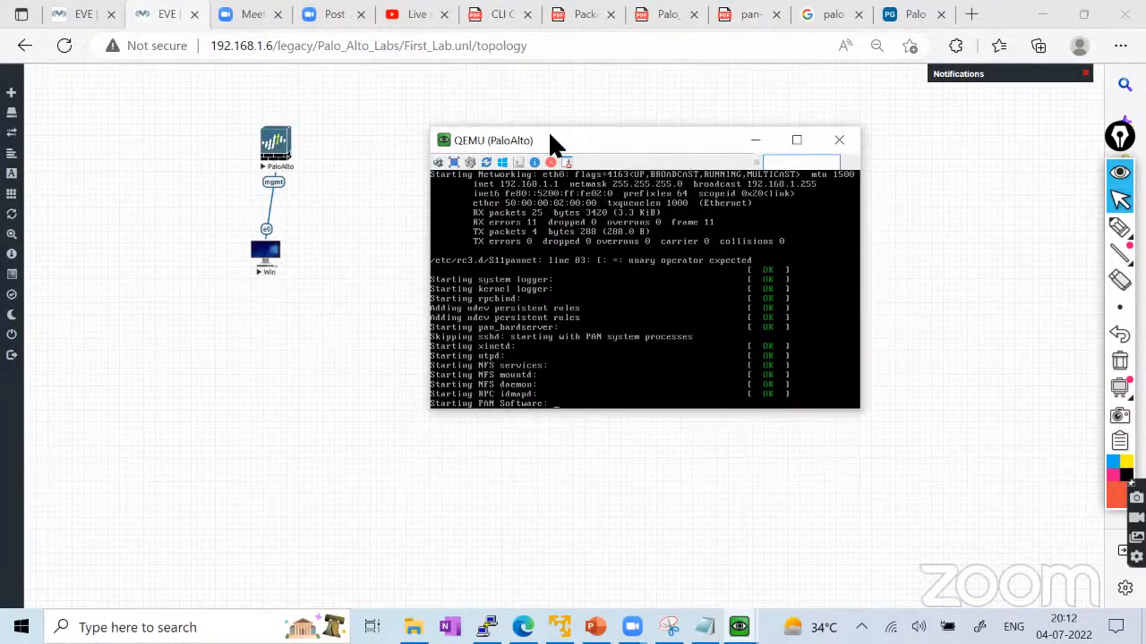
click(72, 14)
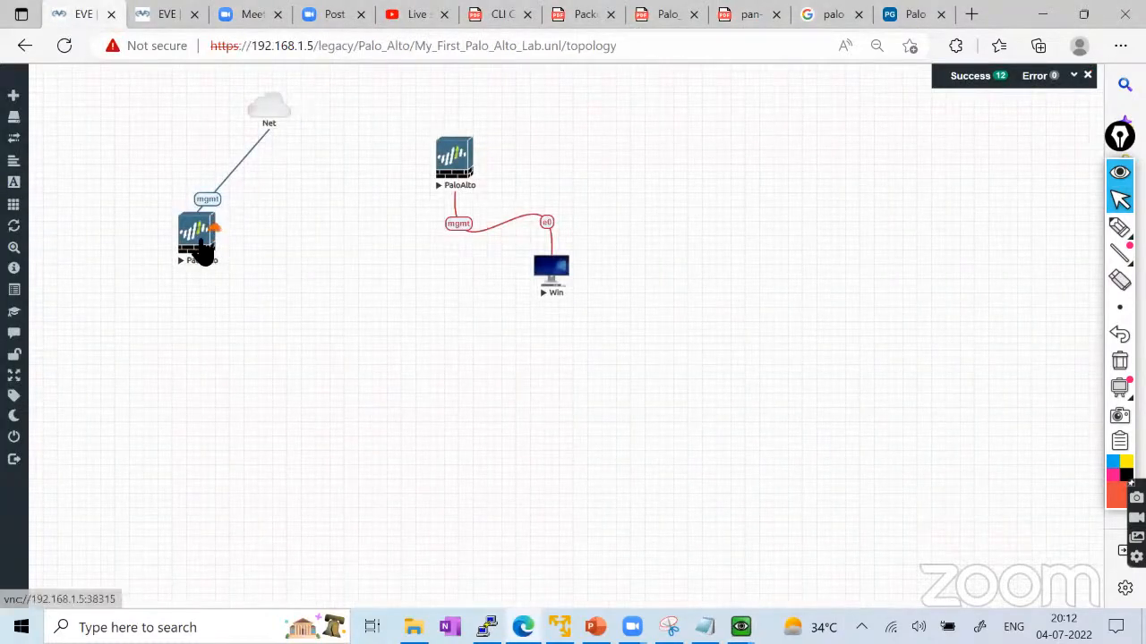
Launch the PaloAlto firewall console and attempt the admin login three times.
click(548, 258)
click(673, 170)
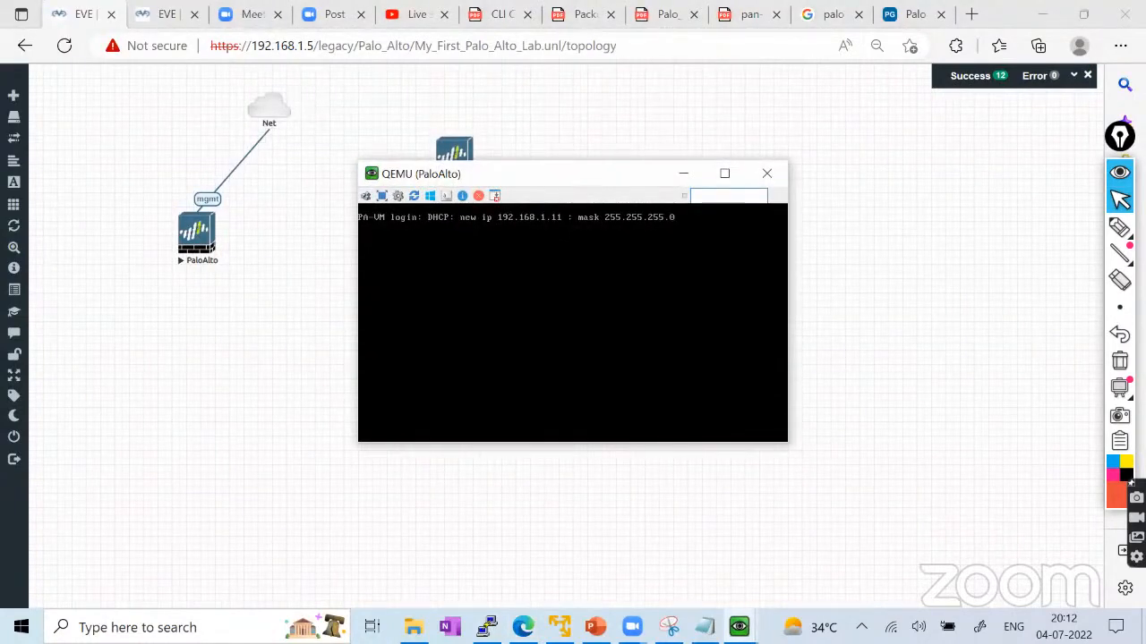
key(Return)
text(admin)
key(Return)
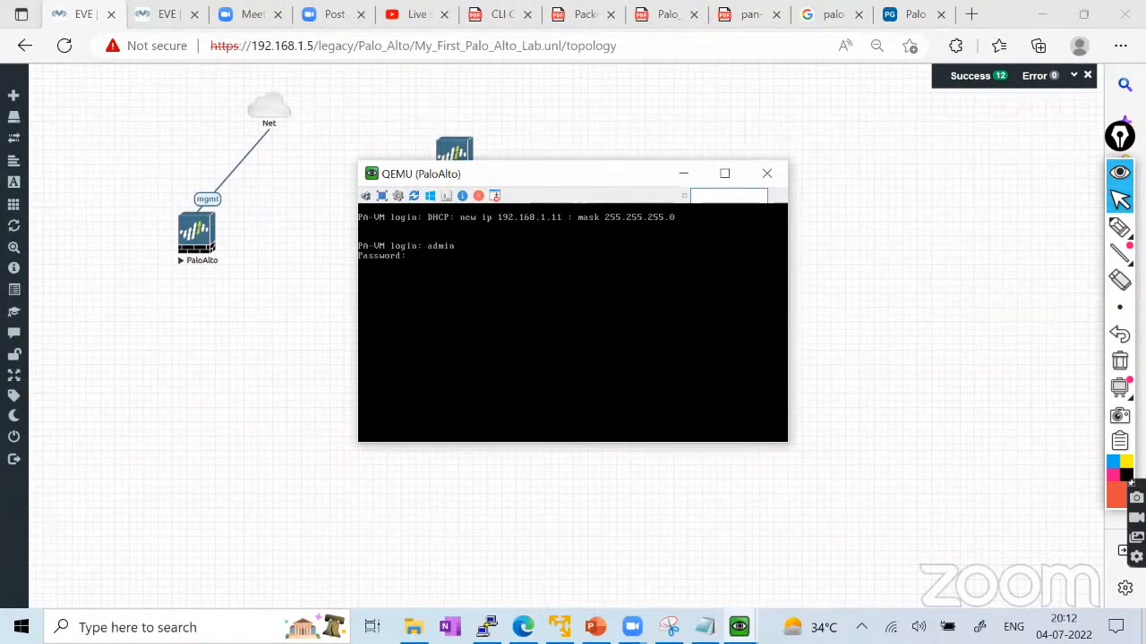
key(Return)
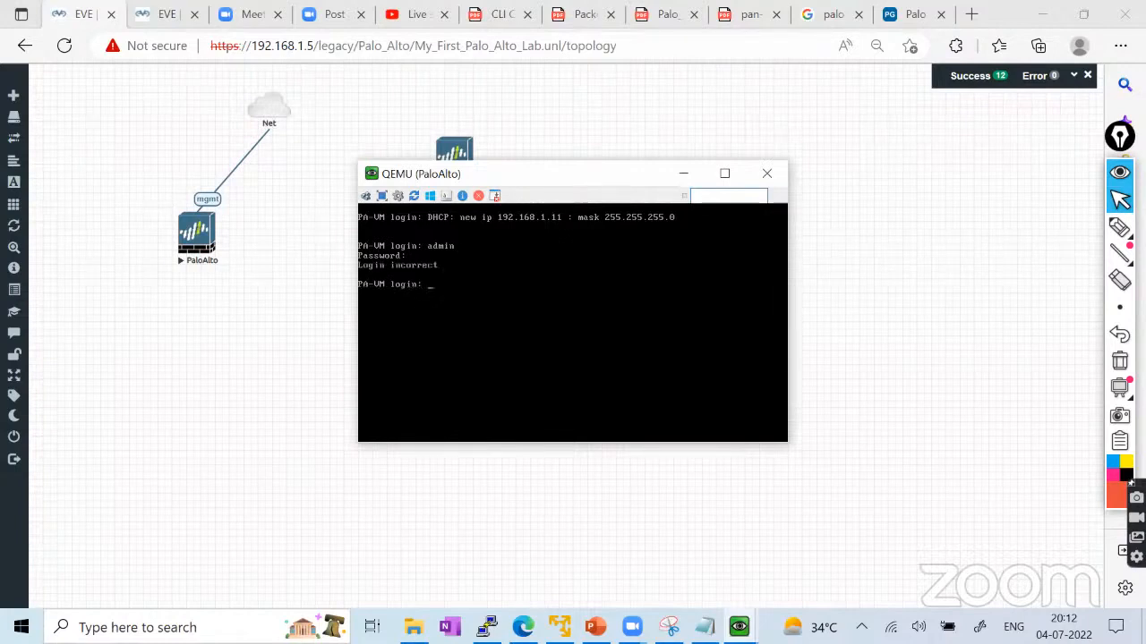
text(admin)
key(Return)
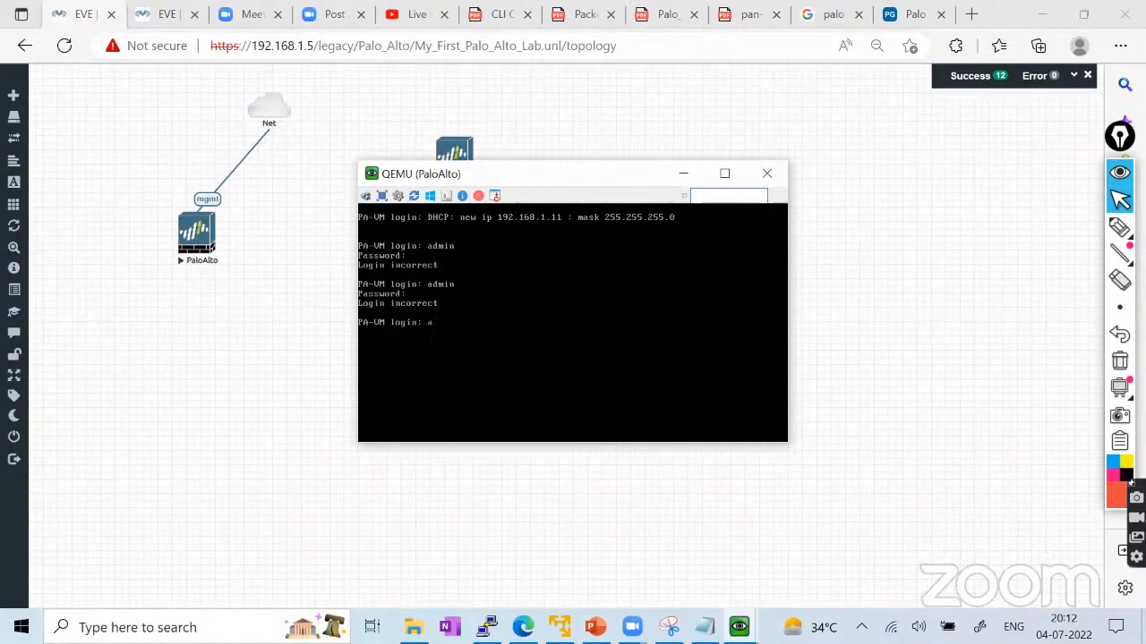
text(dmin)
key(Return)
key(Return)
On First_Lab, bring up the PaloAlto and Windows 7 consoles from the taskbar to check them.
click(161, 20)
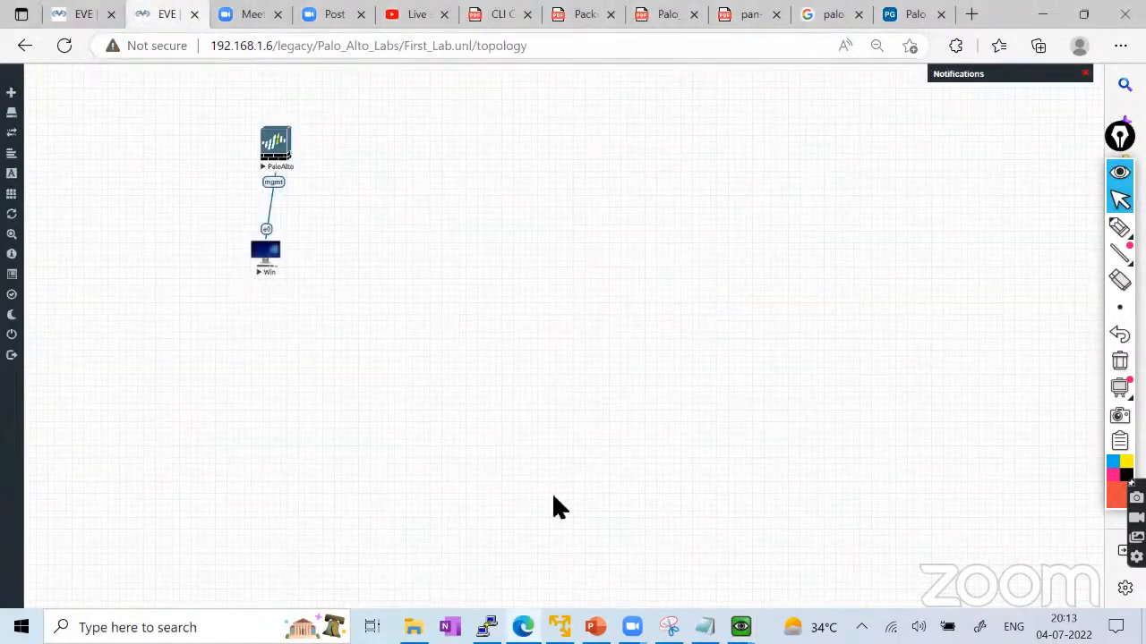
mouse_move(740, 628)
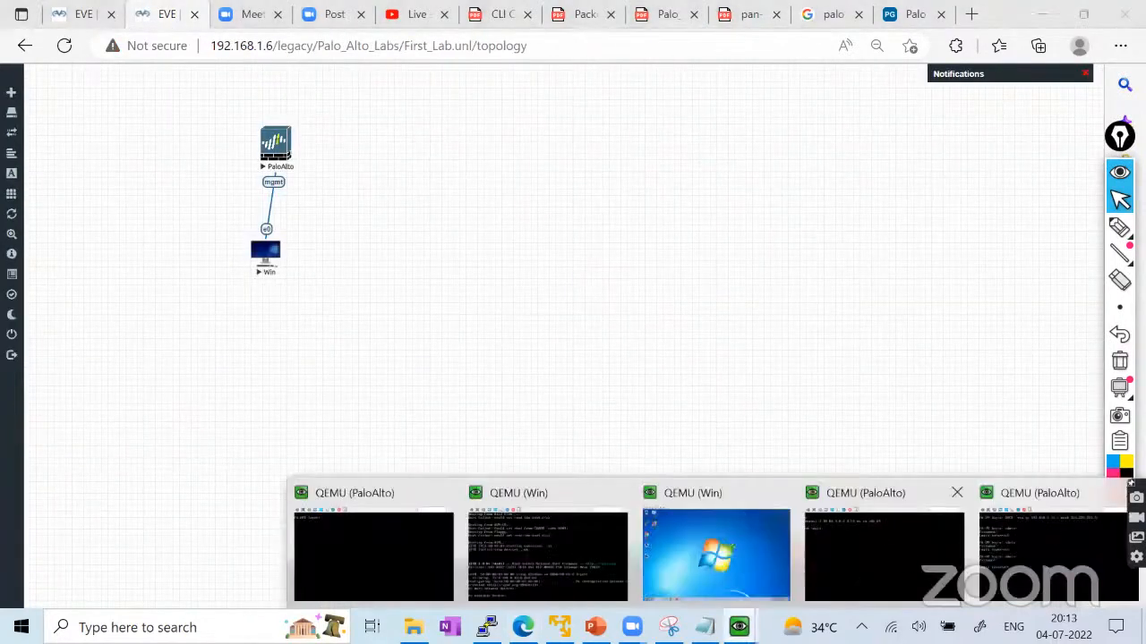
click(406, 550)
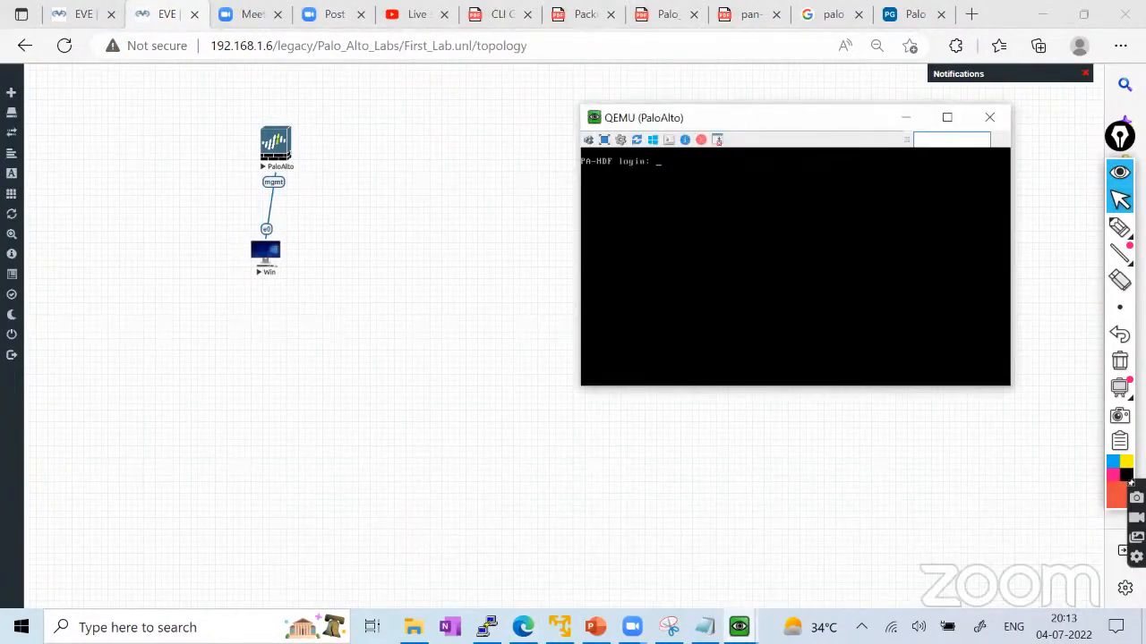
click(905, 118)
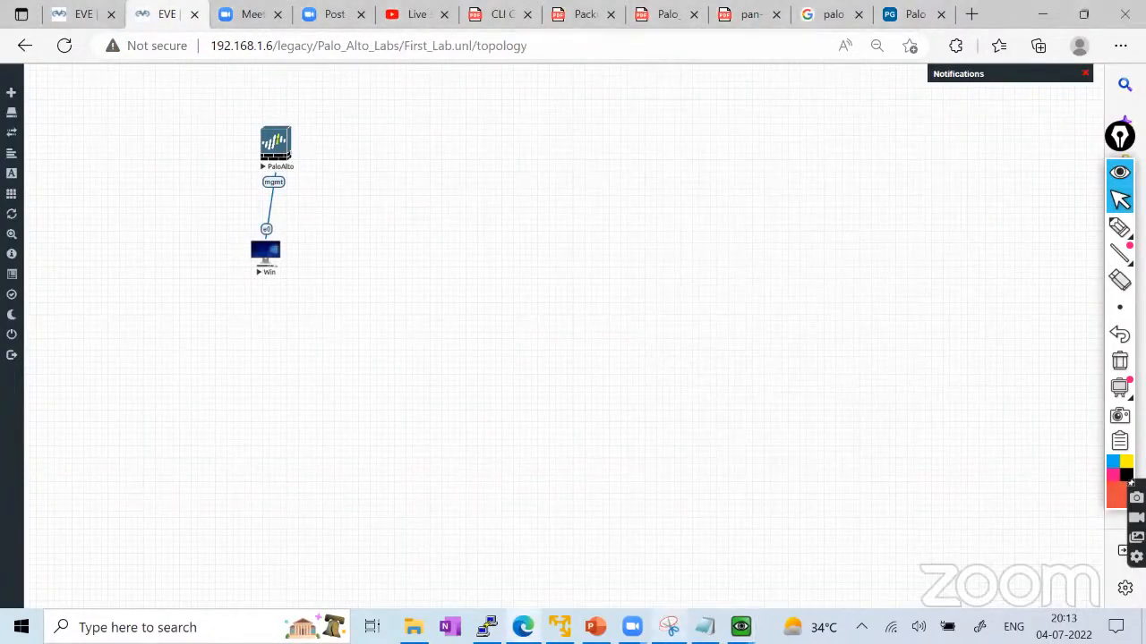
mouse_move(740, 628)
click(731, 539)
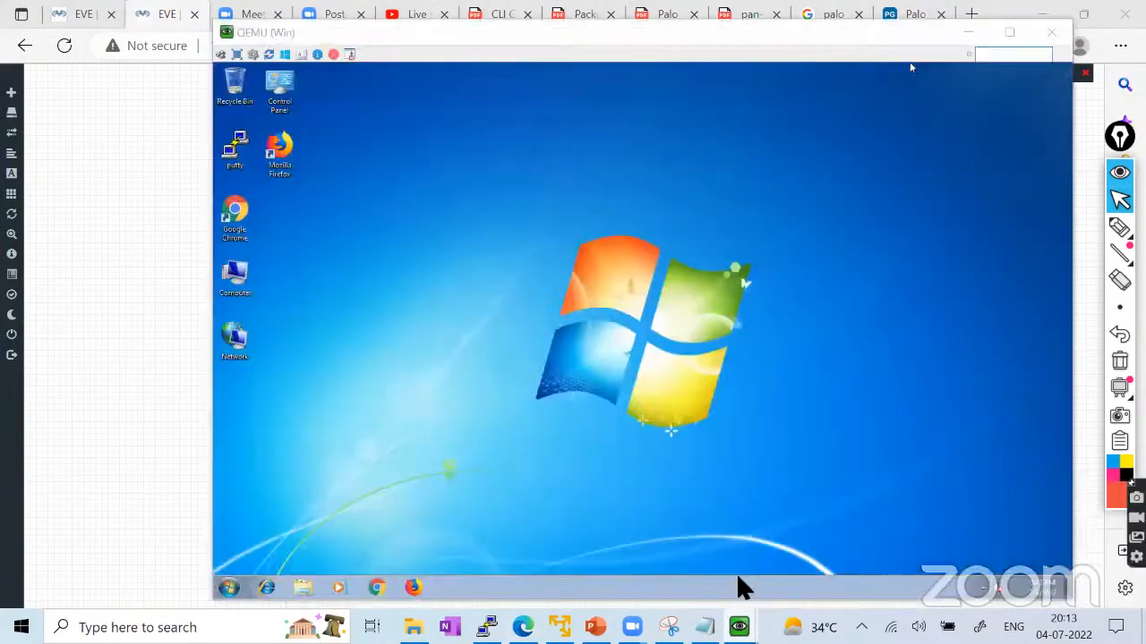
click(884, 551)
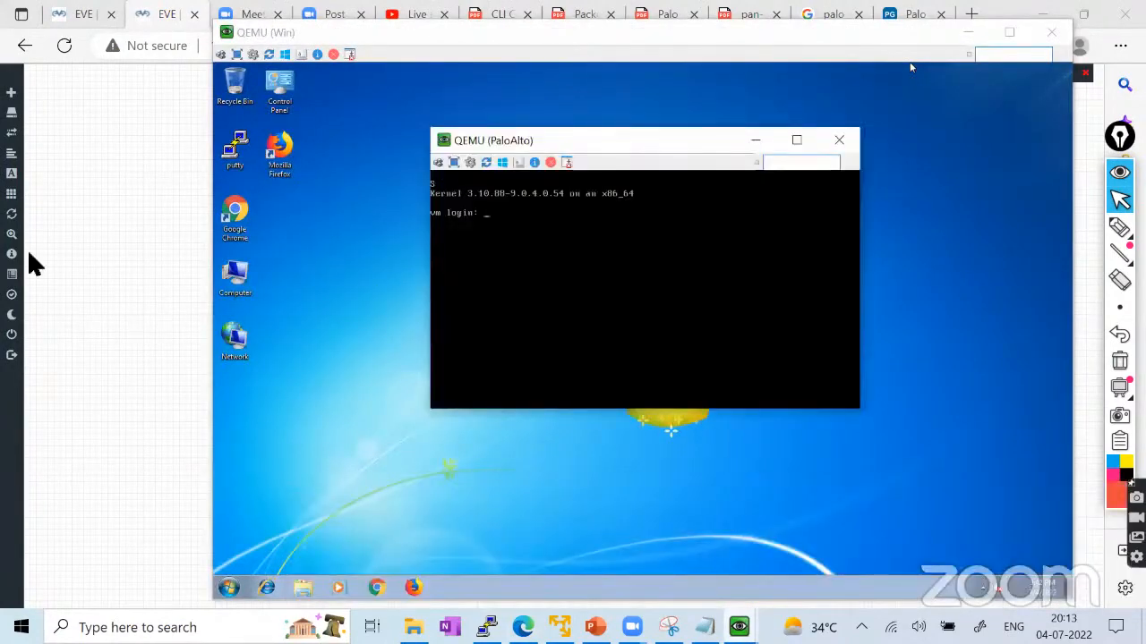
Close the leftover PaloAlto console windows and return to the My_First_Palo_Alto_Lab topology.
click(59, 12)
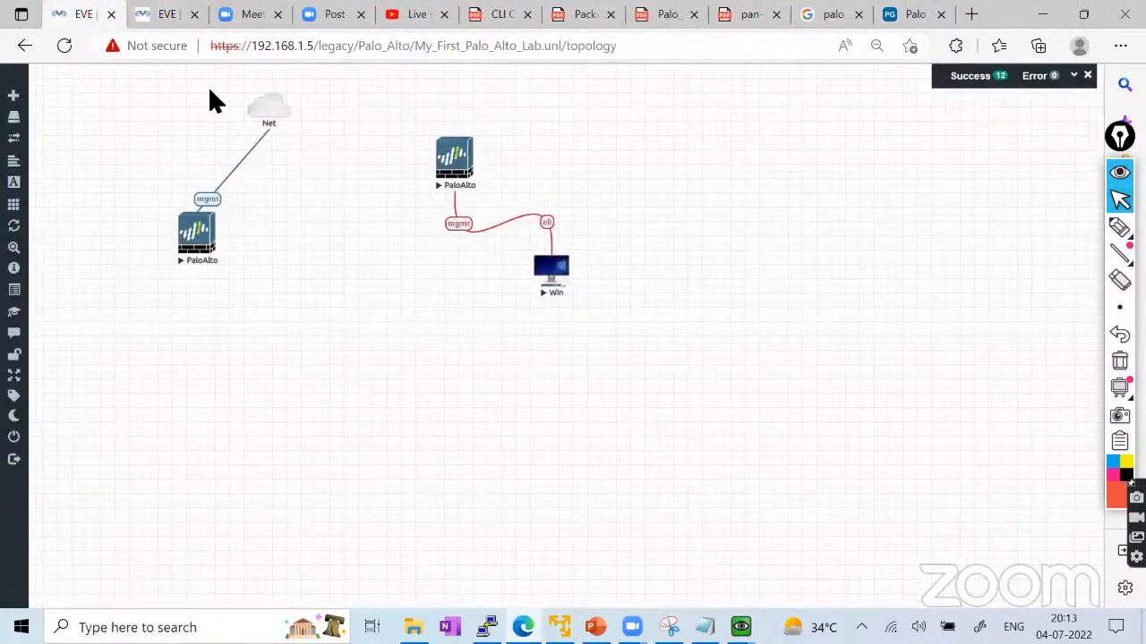
click(161, 16)
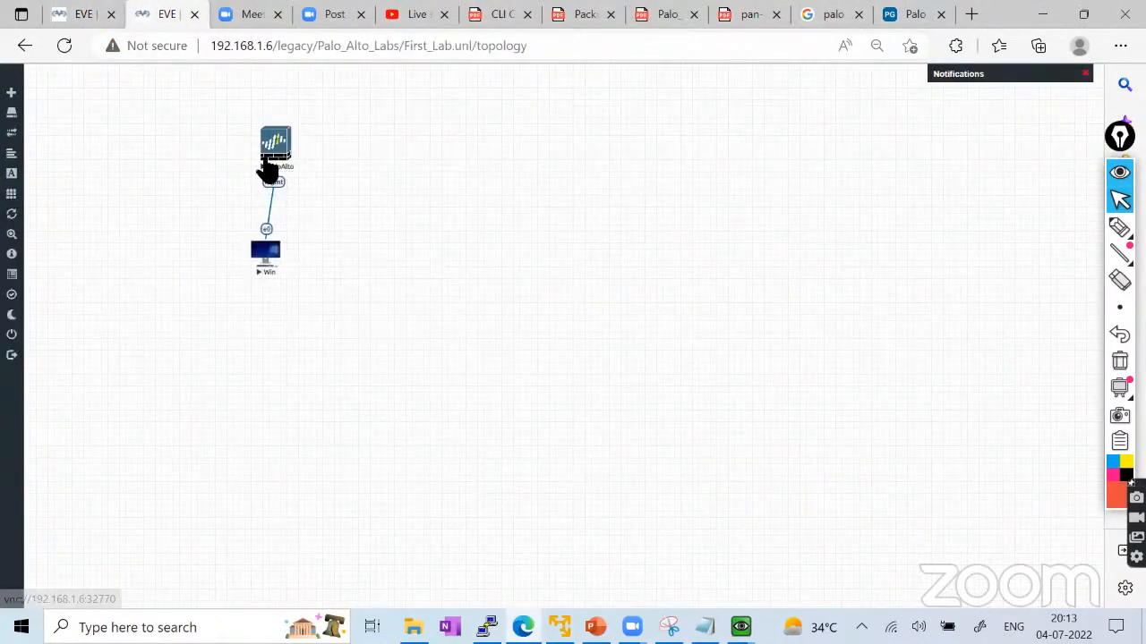
click(79, 12)
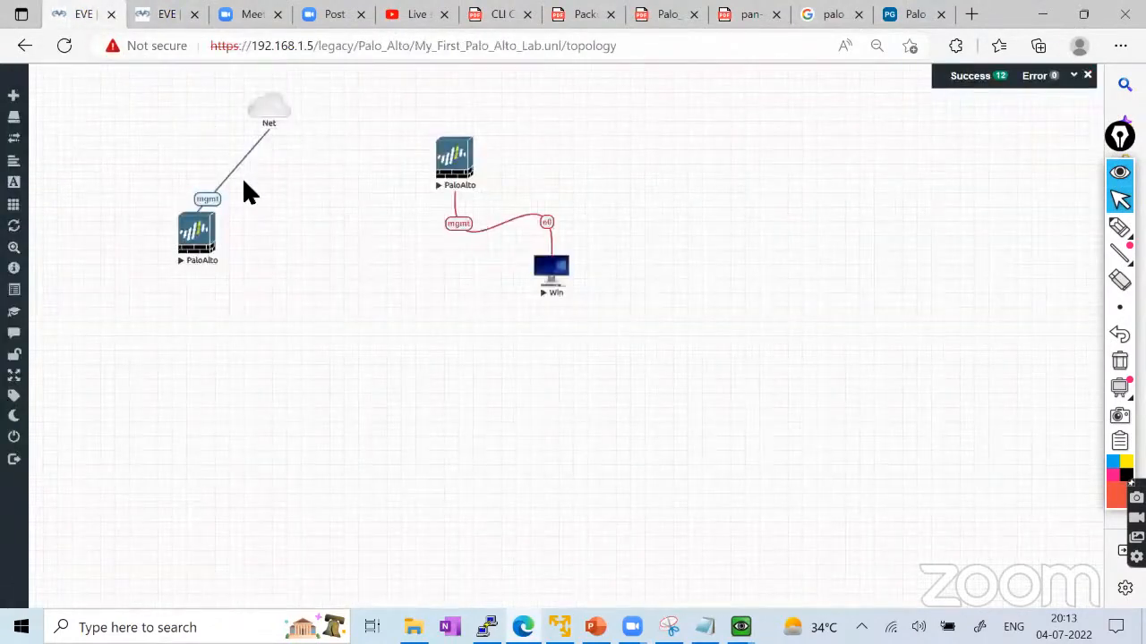
click(172, 17)
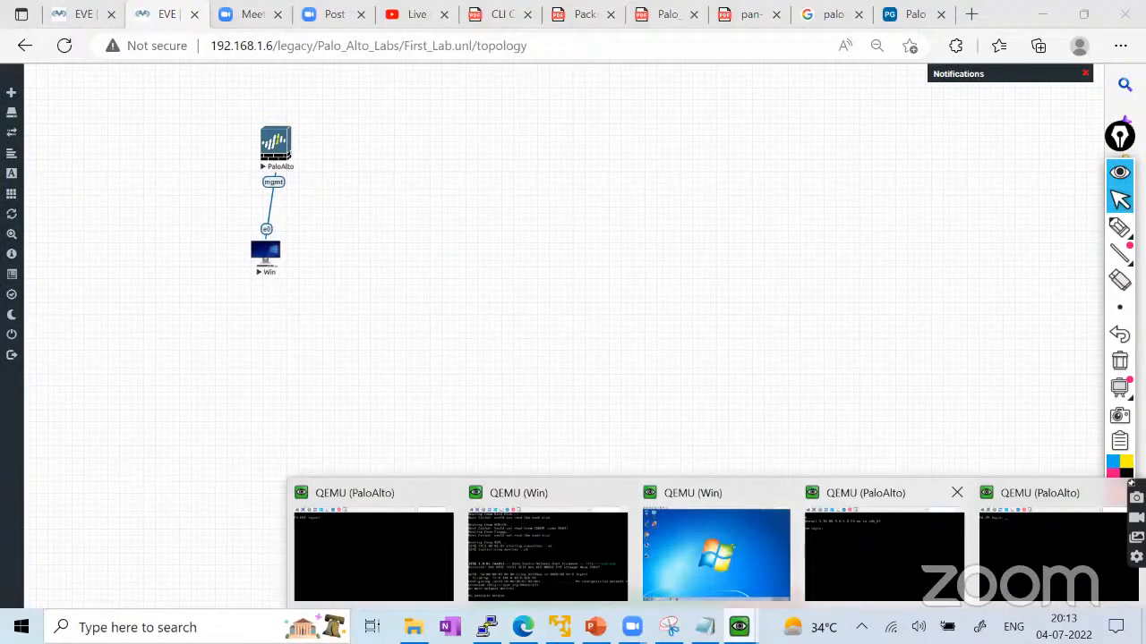
click(1064, 537)
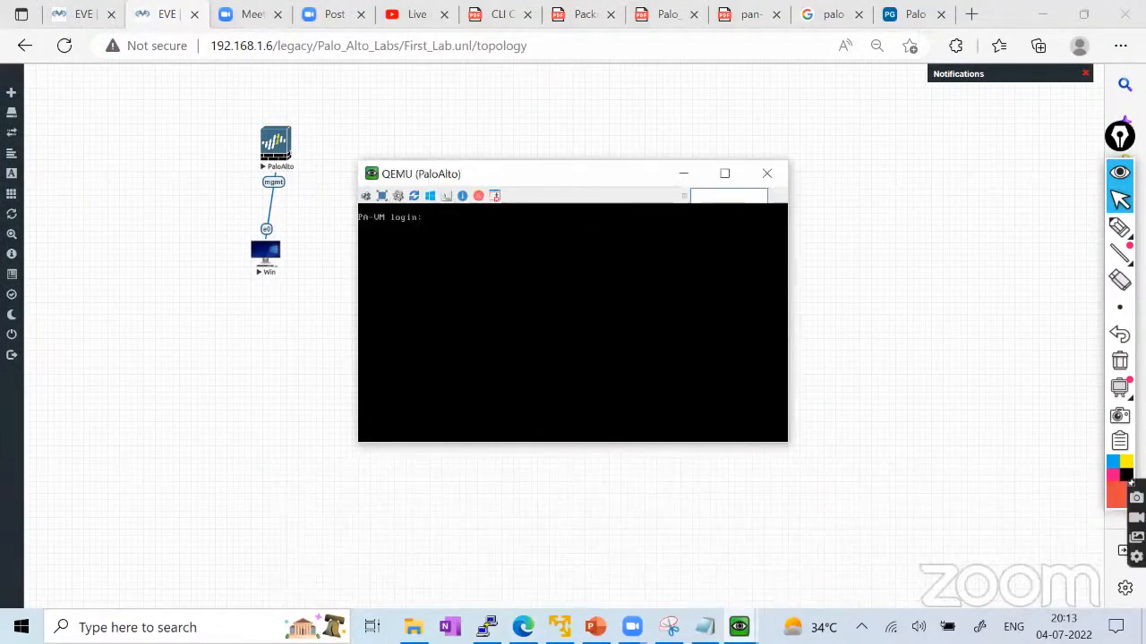
click(759, 174)
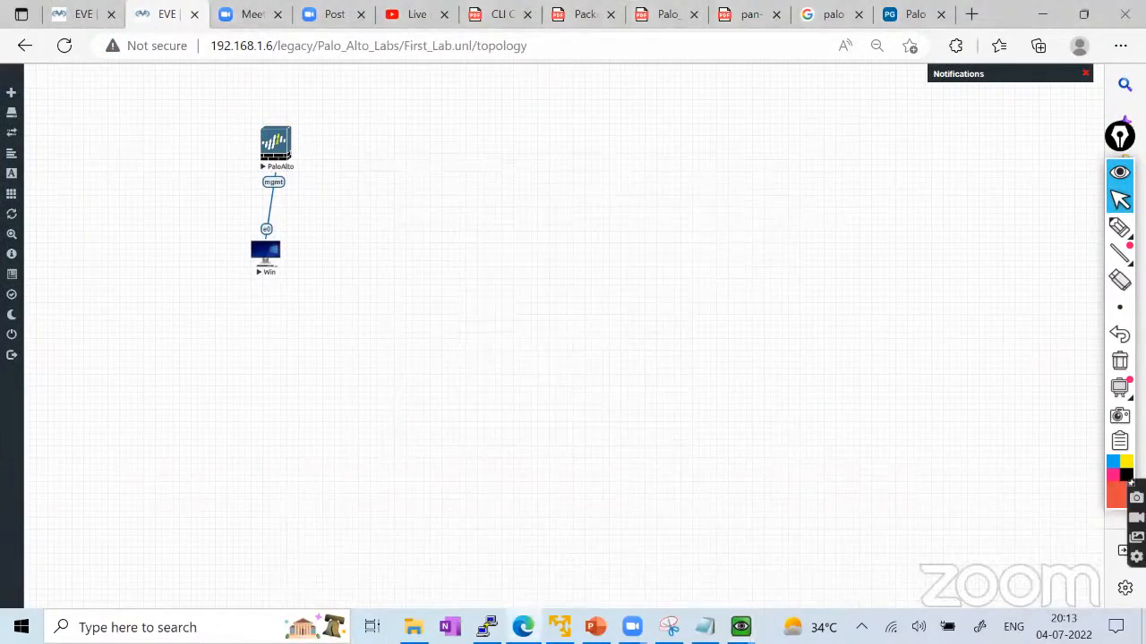
click(839, 140)
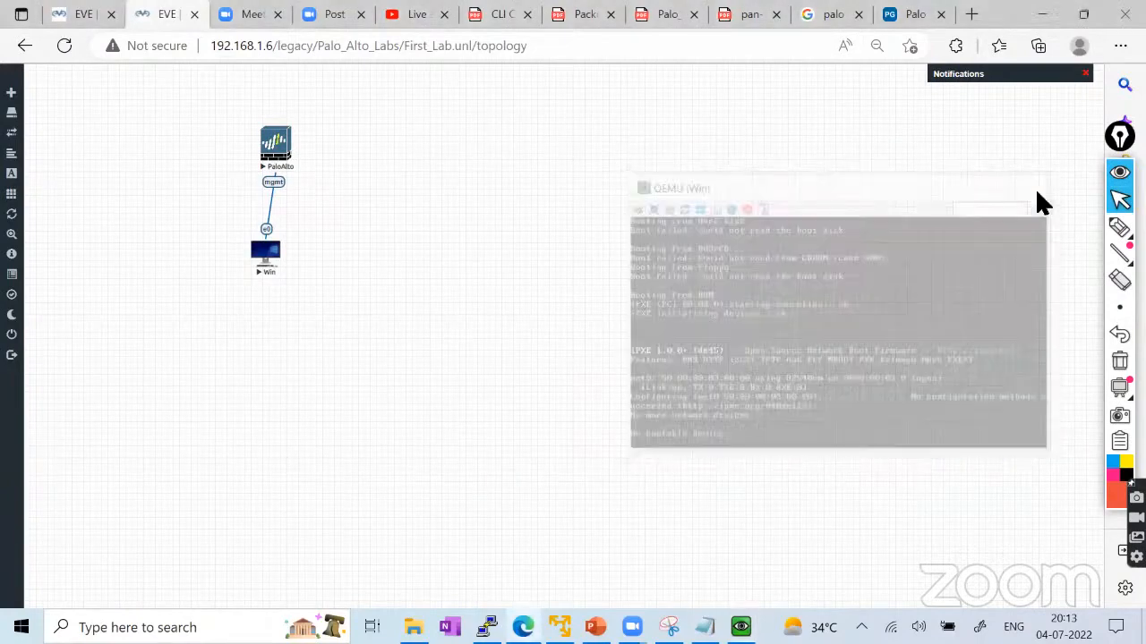
click(76, 15)
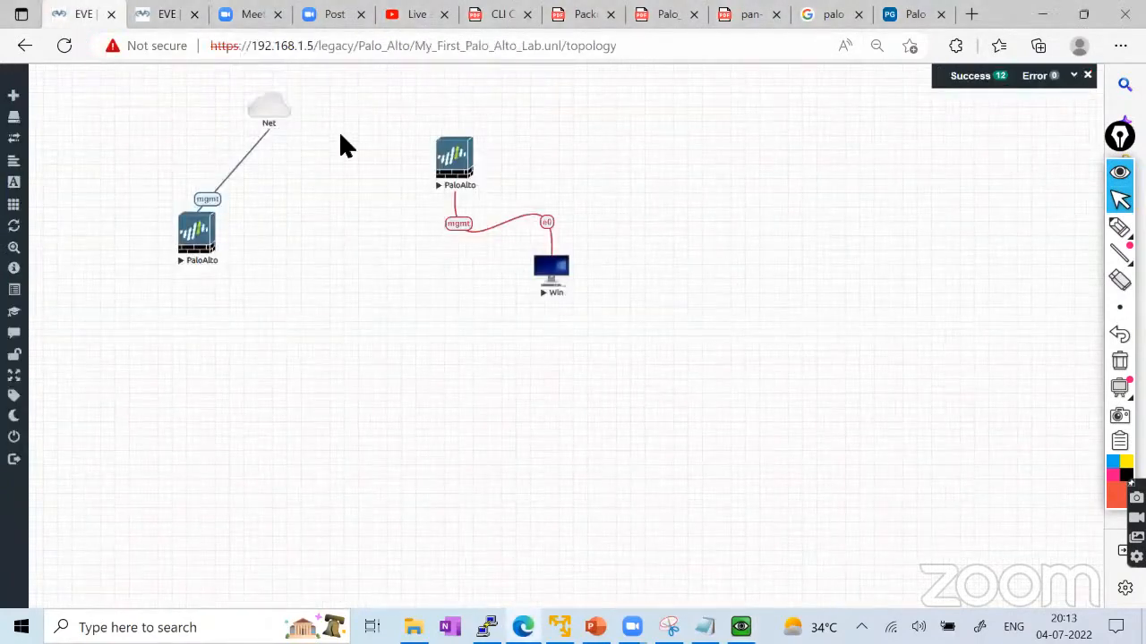
Launch the console of the First_Lab PaloAlto firewall.
click(166, 15)
click(274, 146)
click(638, 145)
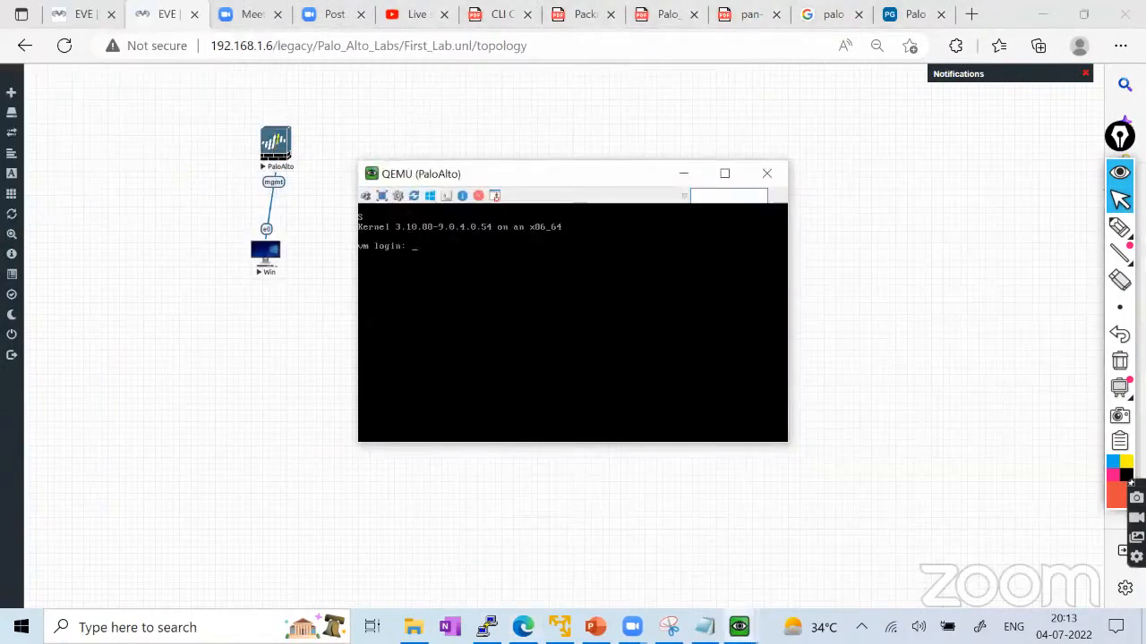
Attempt the admin login twice, then move the console window higher up.
text(admin)
key(Return)
text(admin)
key(Return)
text(admin)
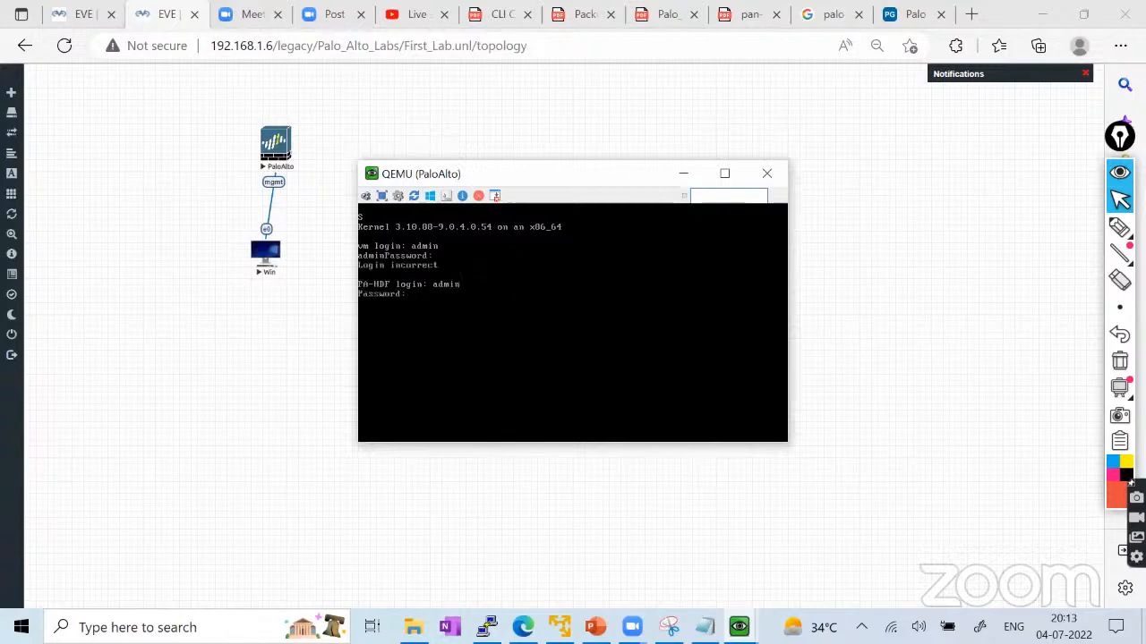
key(Return)
drag(505, 183, 590, 147)
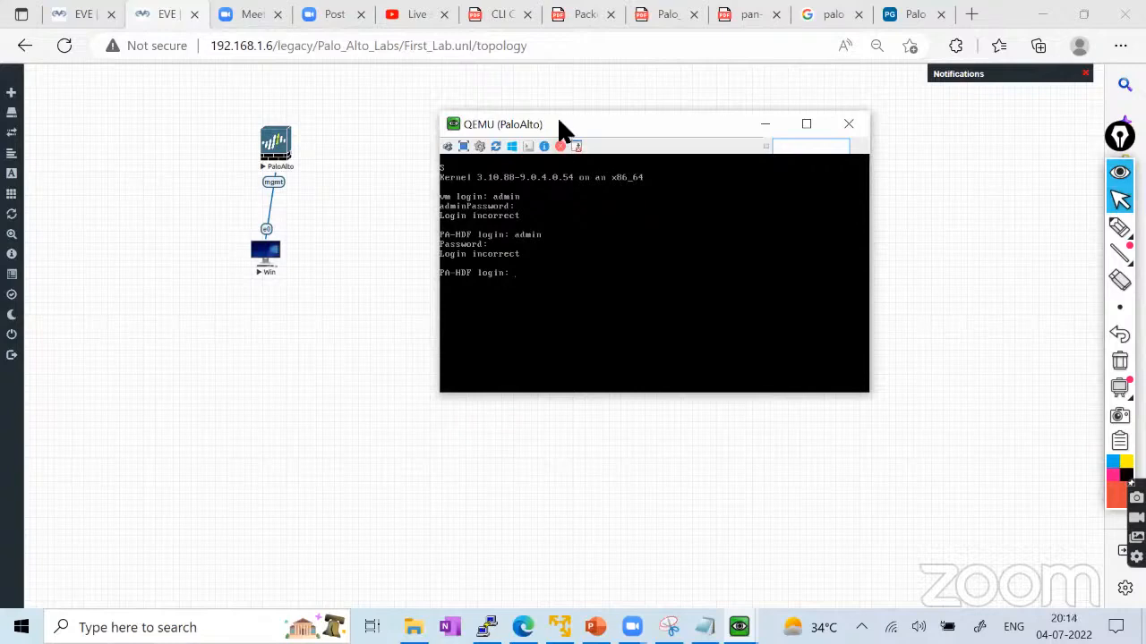
drag(558, 122, 546, 102)
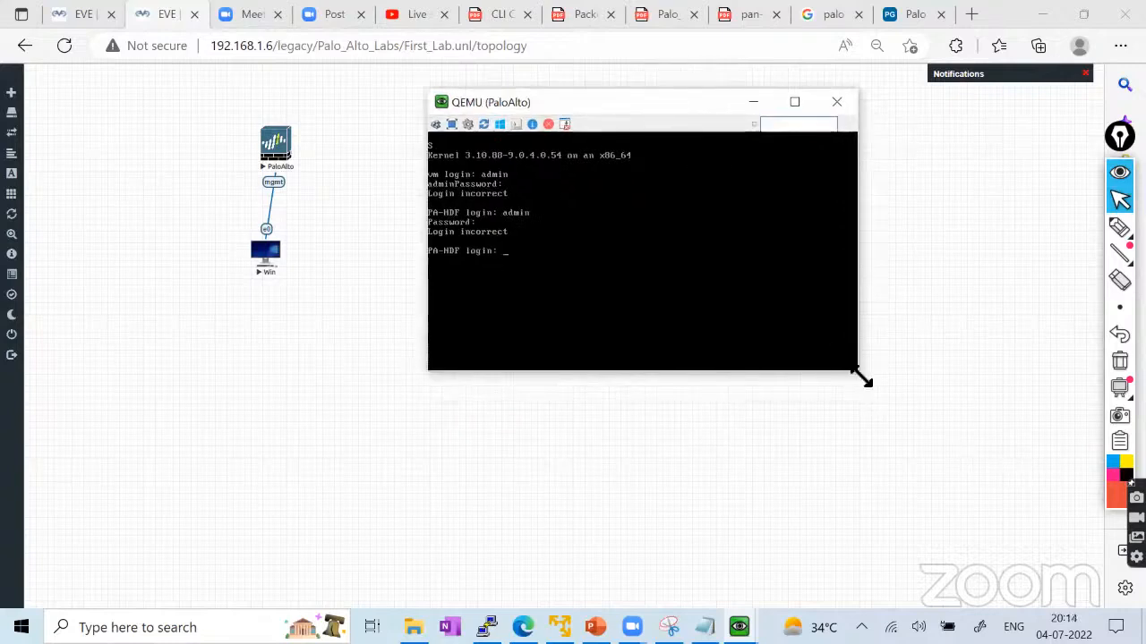
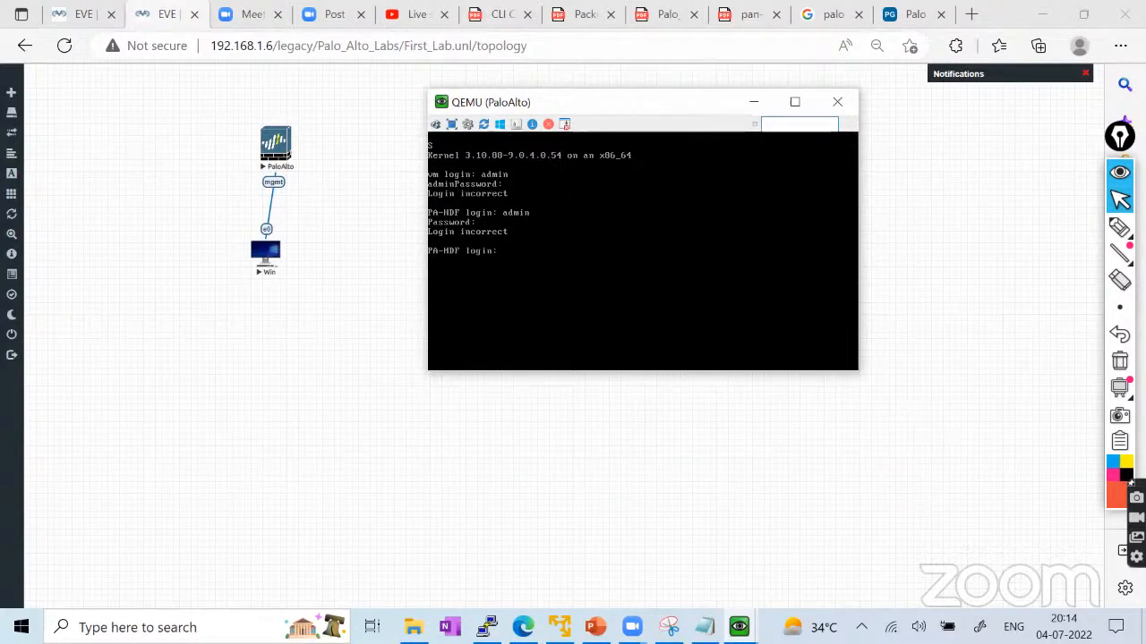
Retry the admin login at the PA-HDF console prompt several times, including a password attempt.
text(admin)
key(Return)
key(Return)
text(admin)
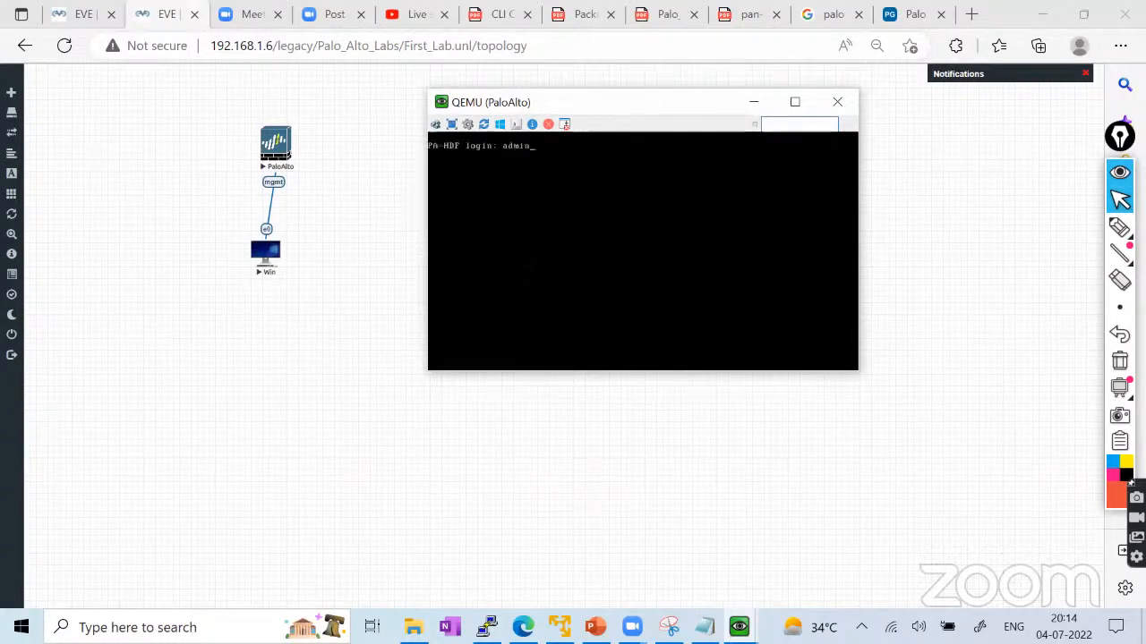
key(Return)
key(Return)
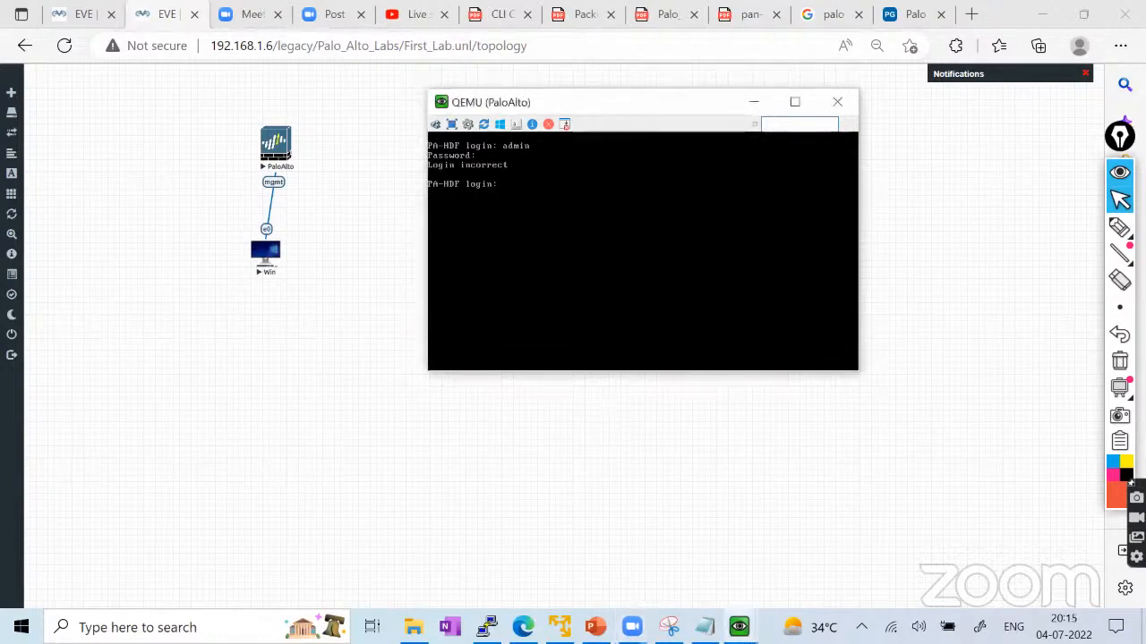
text(admin)
key(Return)
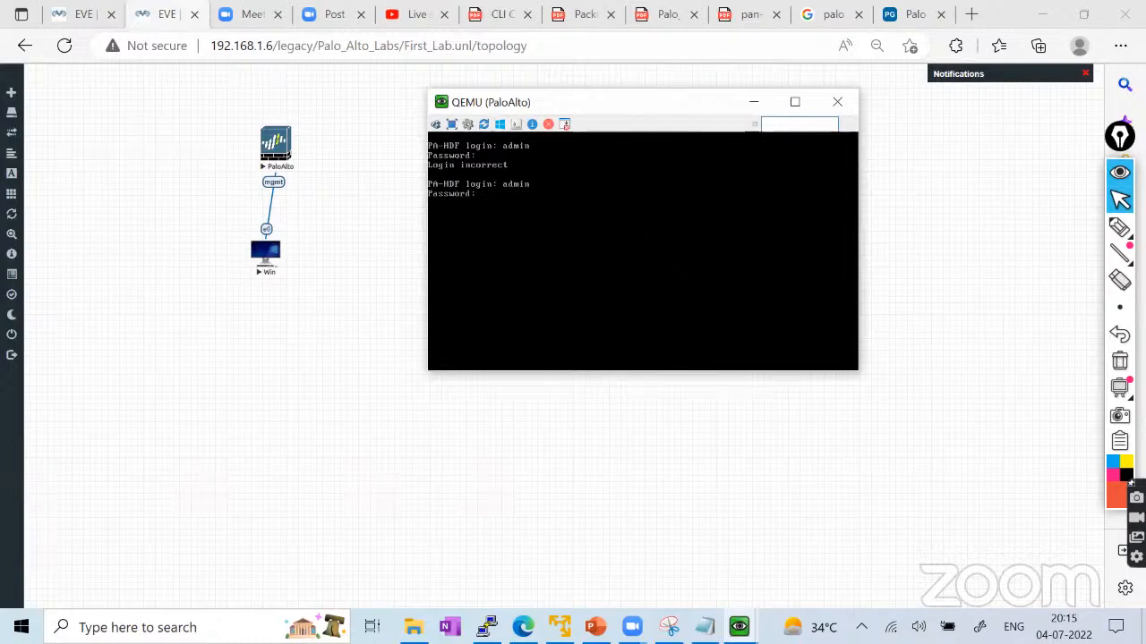
key(Return)
Make further admin login attempts, then bring up the My_First_Palo_Alto_Lab topology.
text(admin)
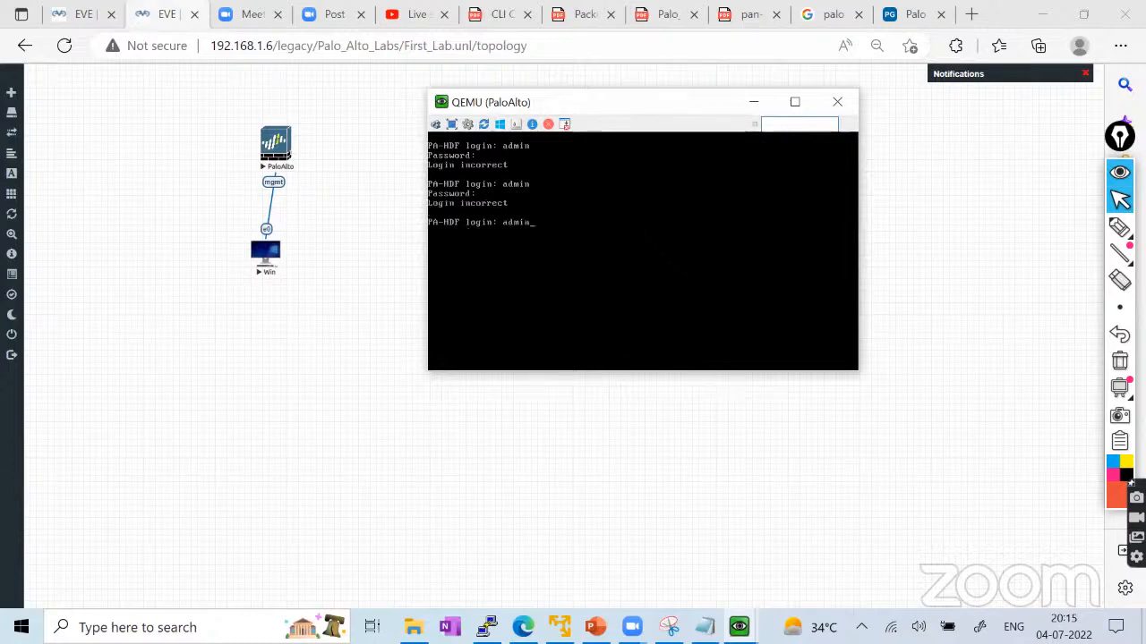
key(Return)
key(Return)
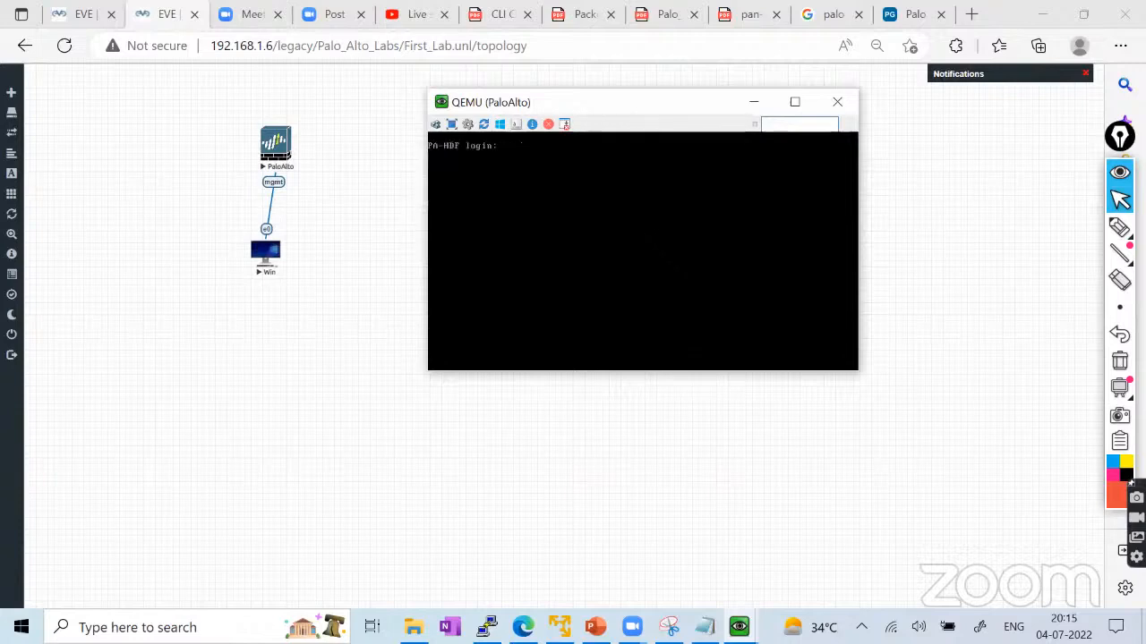
text(admin)
key(Return)
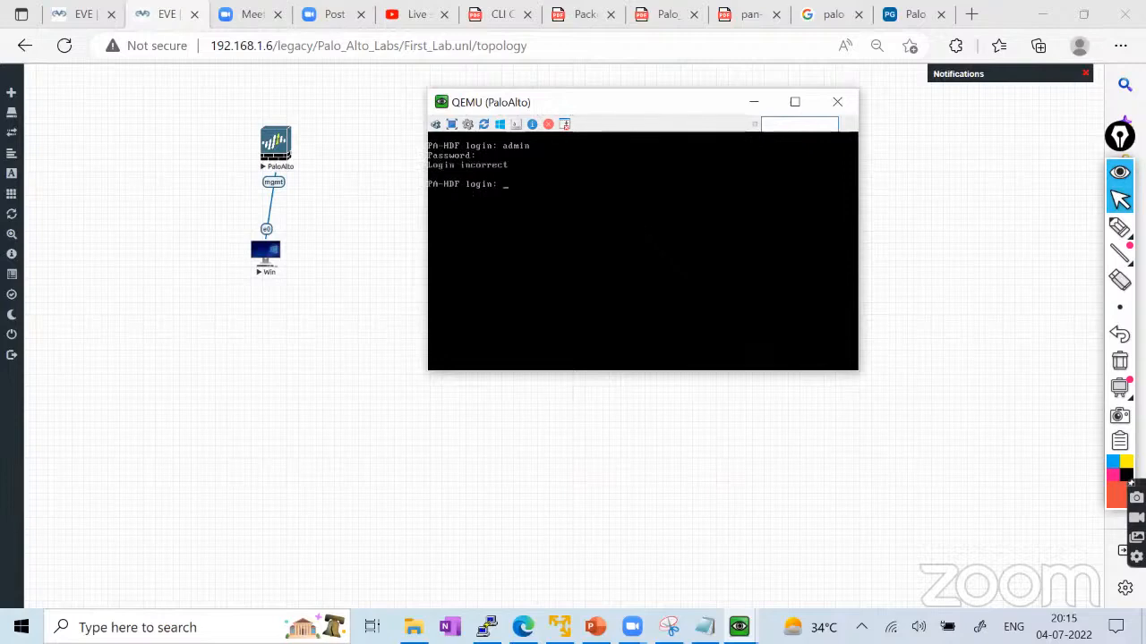
text(admin)
key(Return)
key(Return)
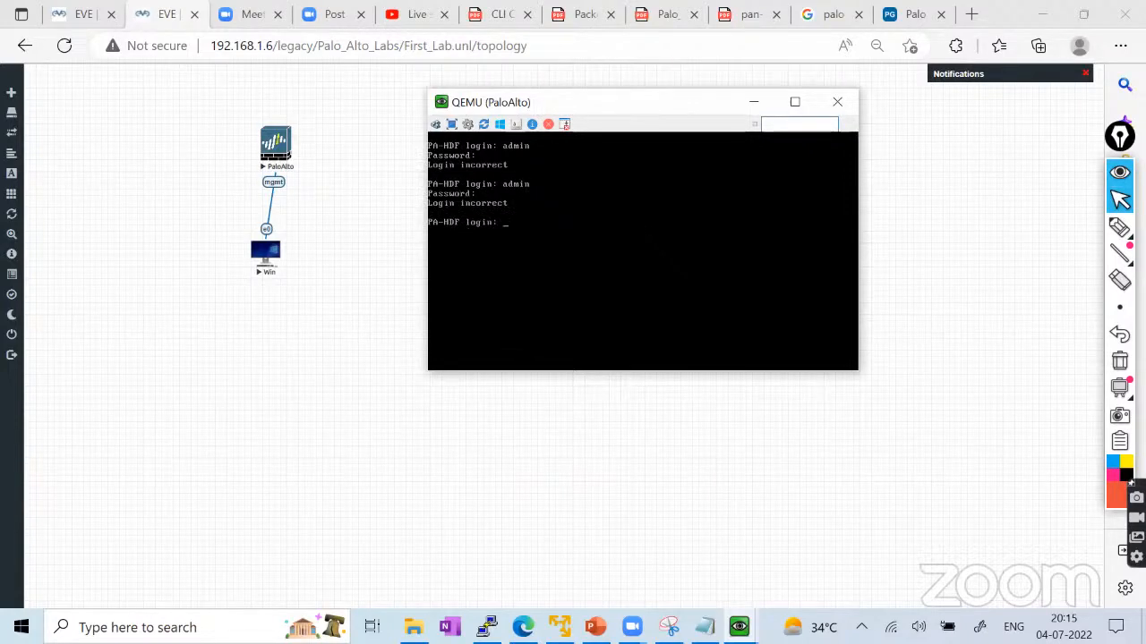
click(73, 14)
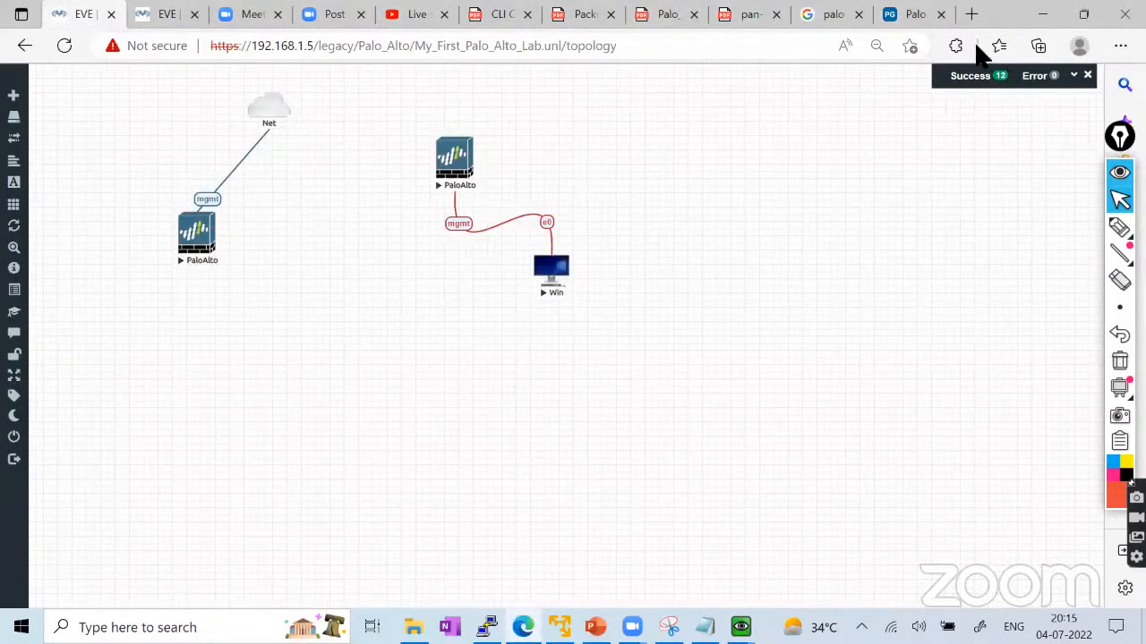
click(970, 14)
text(192)
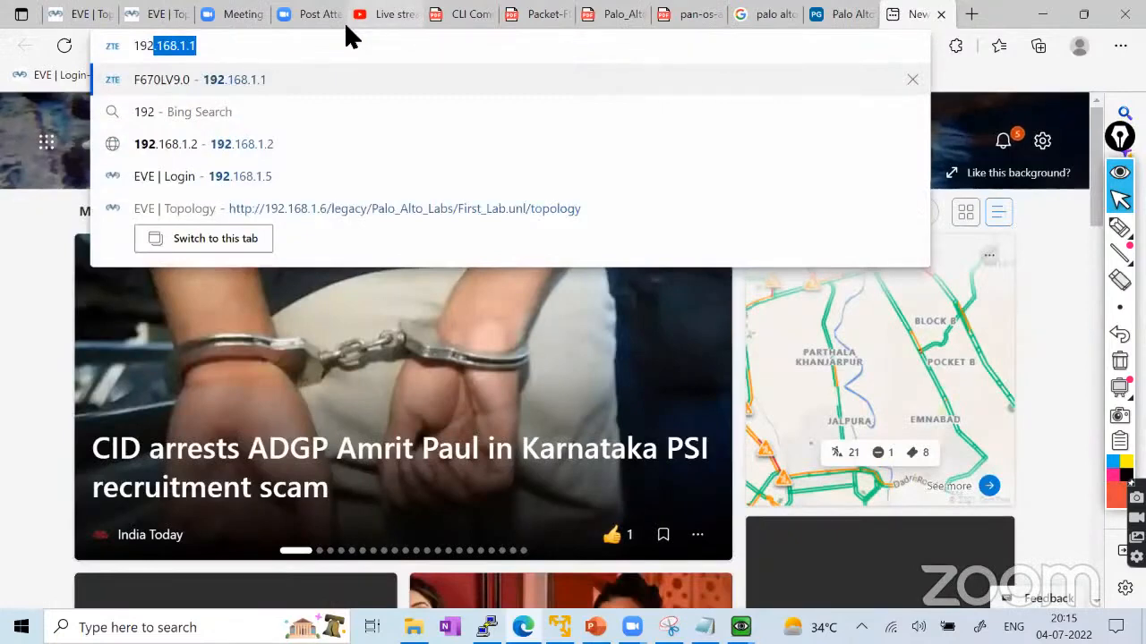
key(Right)
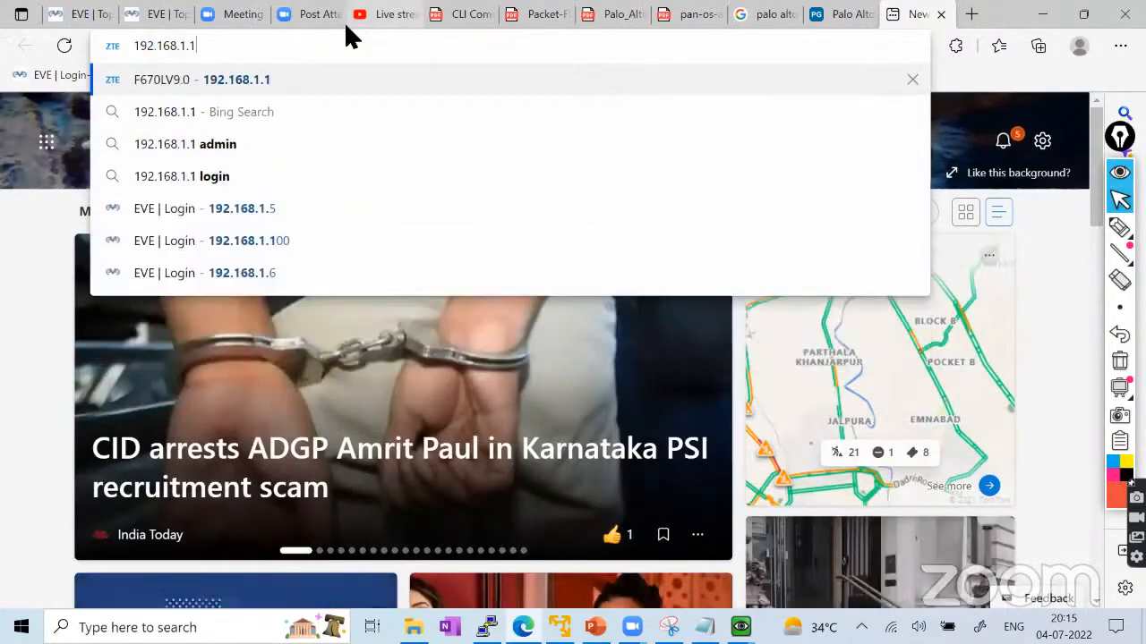
text(1)
key(Home)
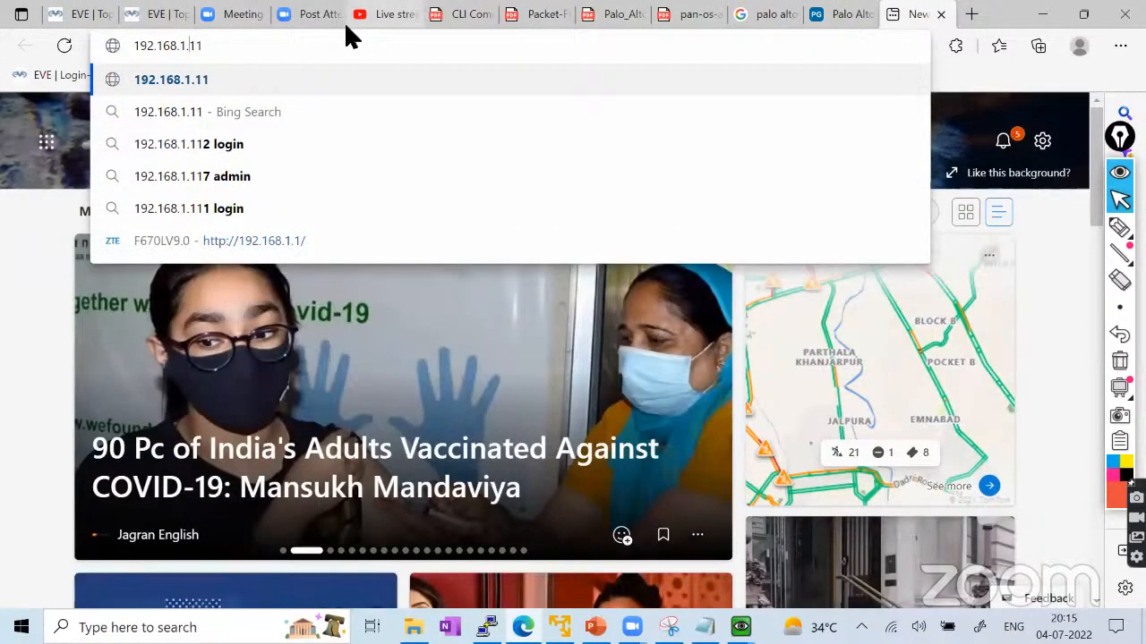
text(https://)
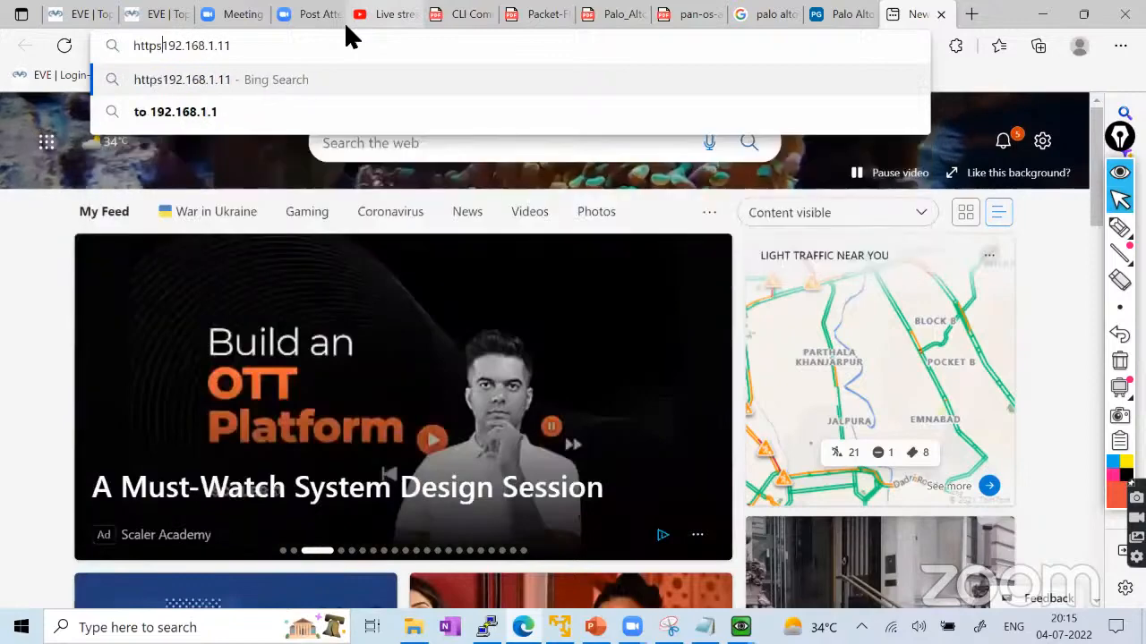
key(Return)
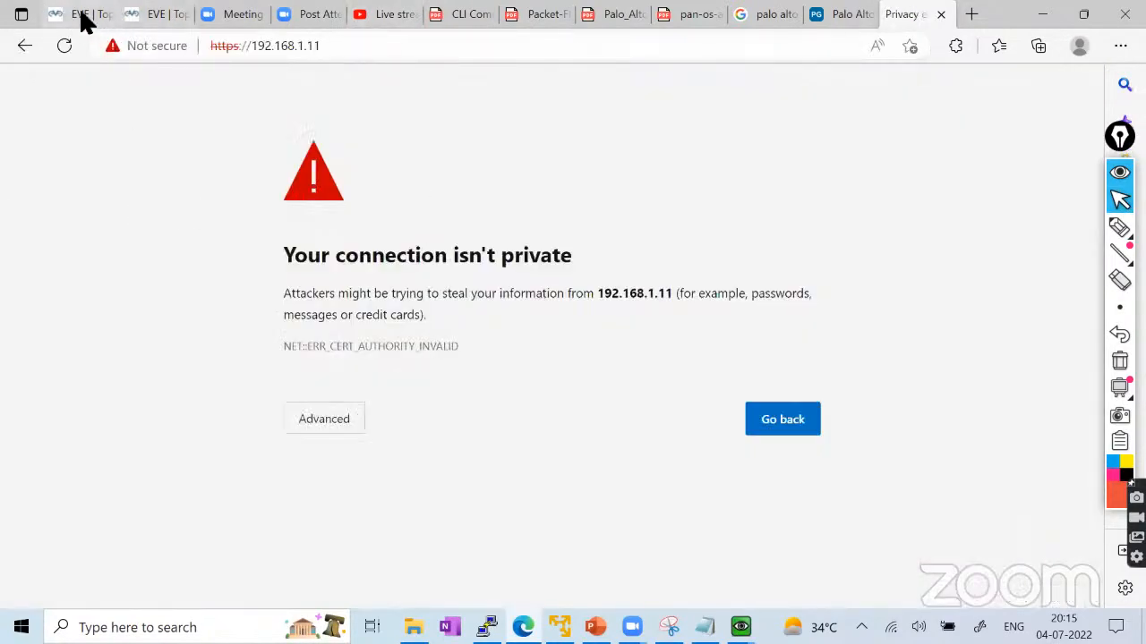
Proceed past the certificate warning to 192.168.1.11.
click(80, 13)
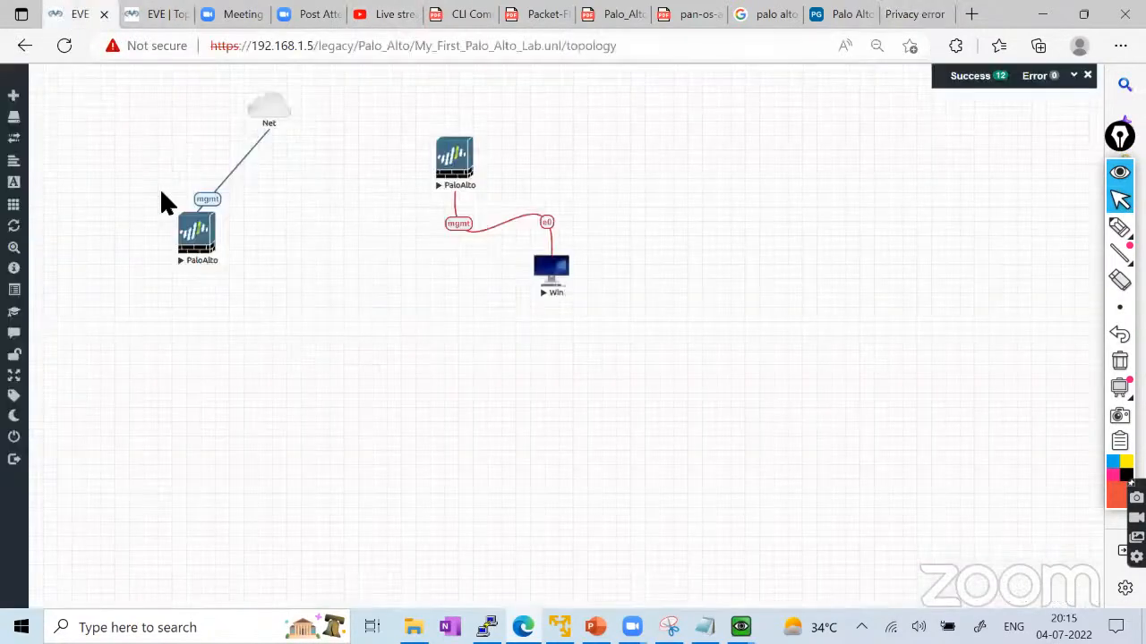
click(900, 22)
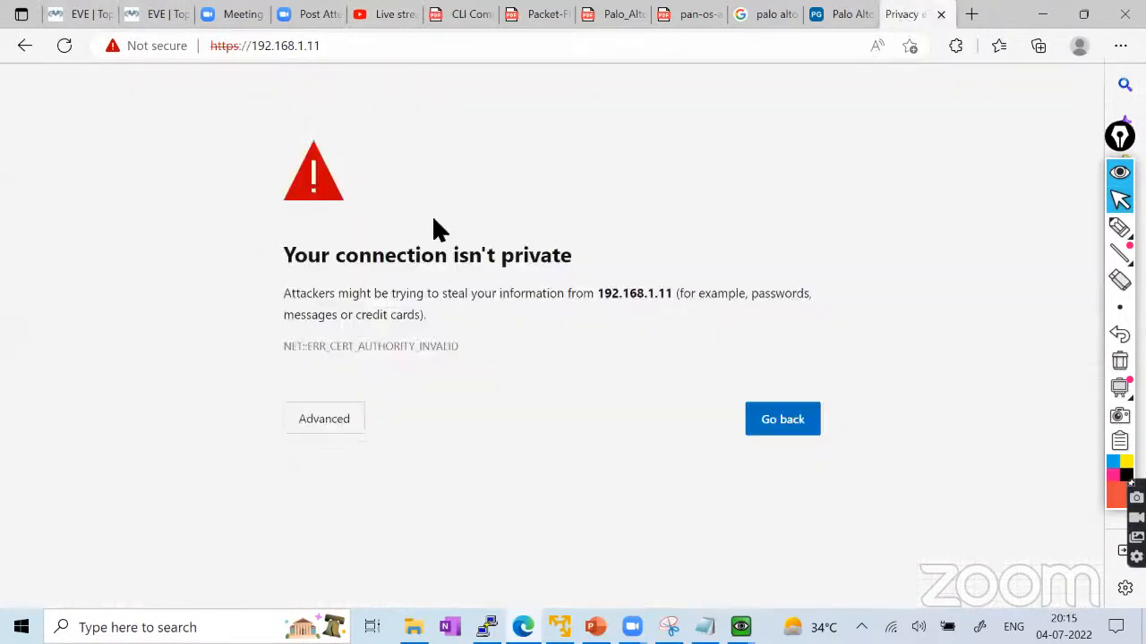
click(312, 417)
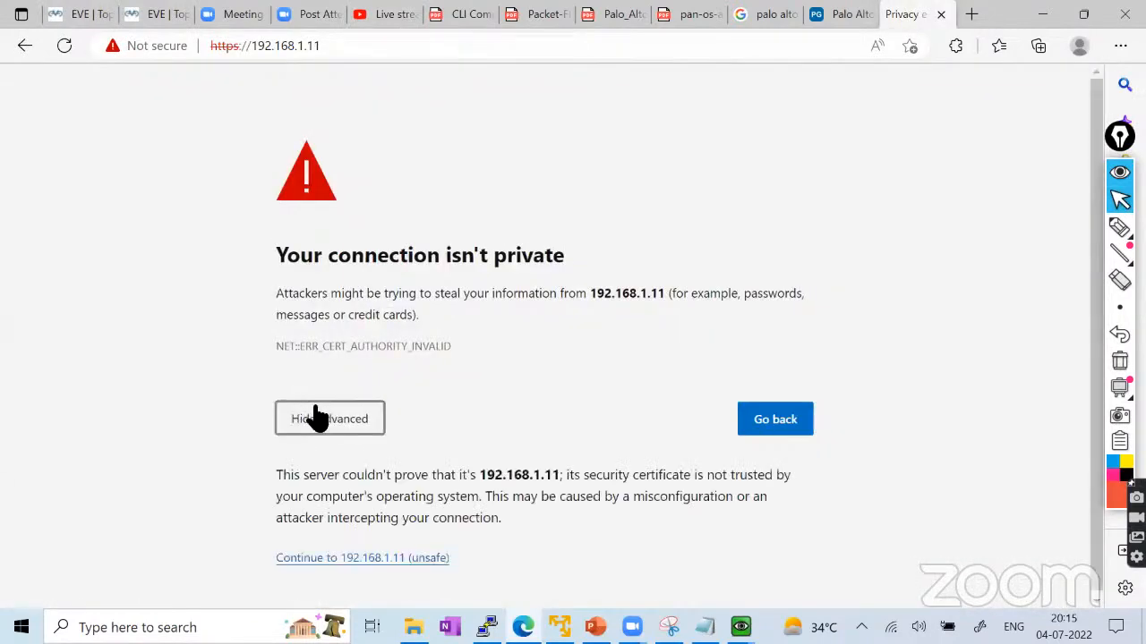
click(339, 555)
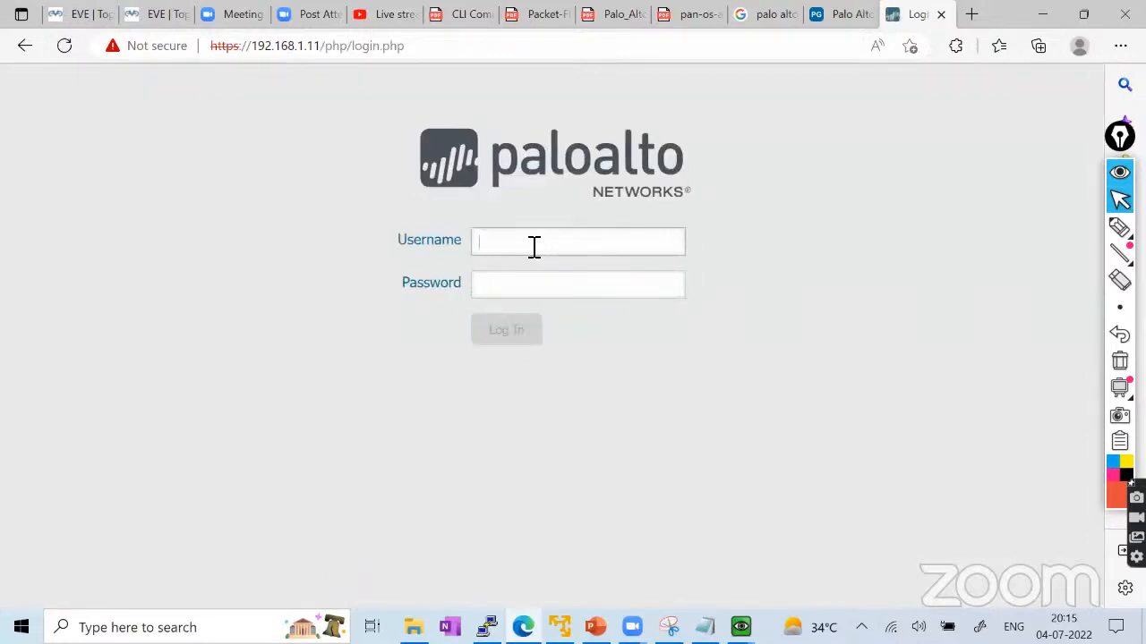
Sign in to the firewall web interface as admin with the default password.
text(admin)
key(Tab)
text(admin)
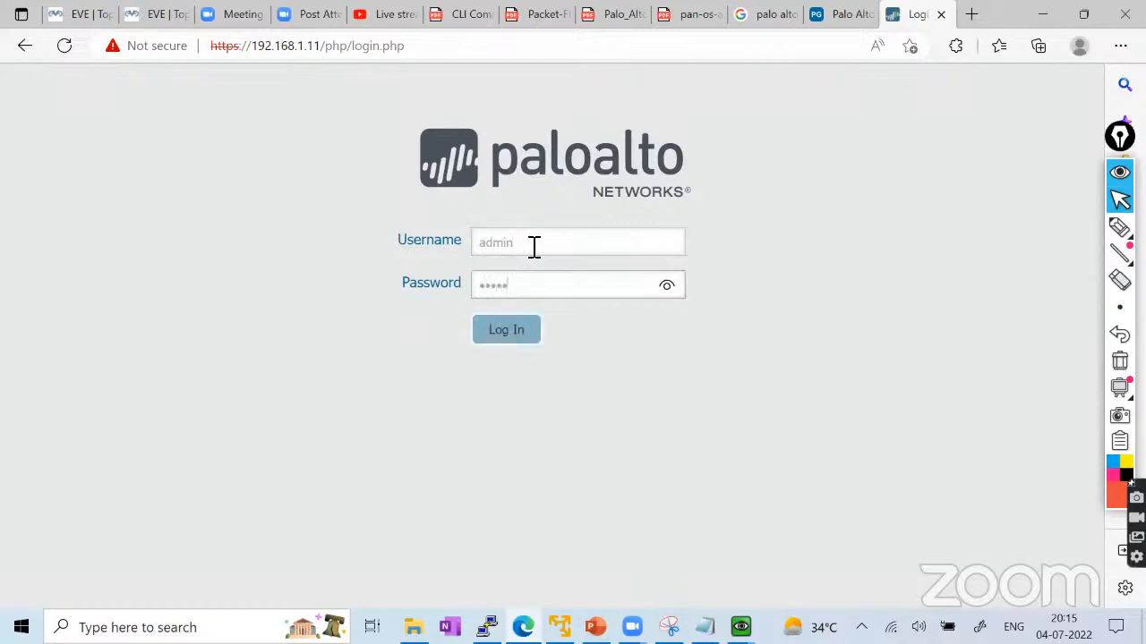
click(518, 337)
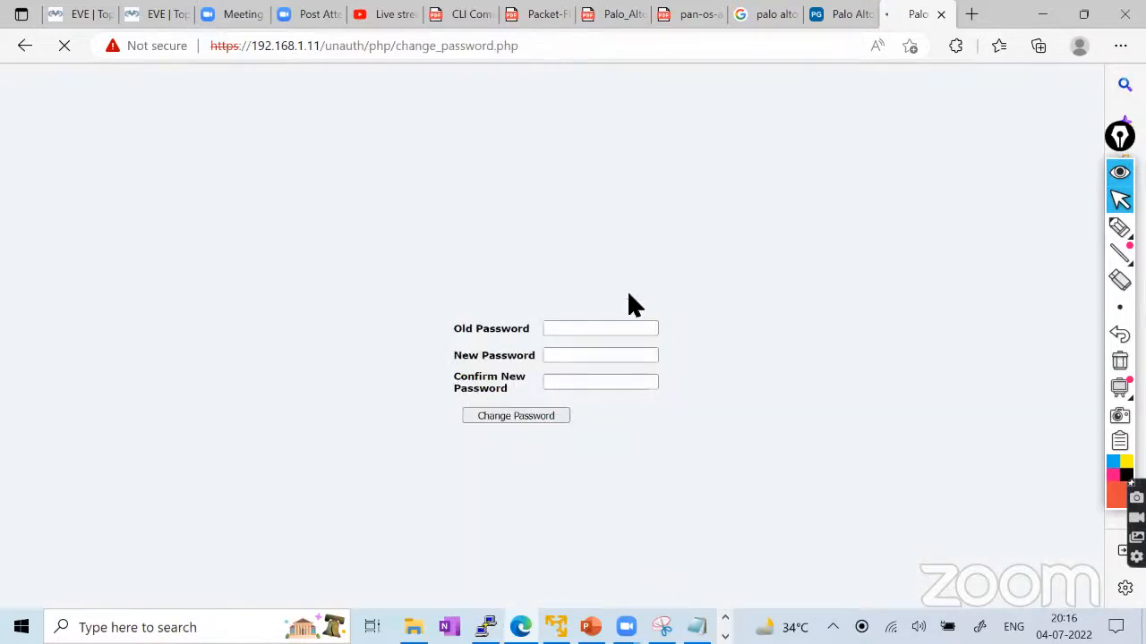
Replace the default admin password with a new password, entered twice.
click(985, 276)
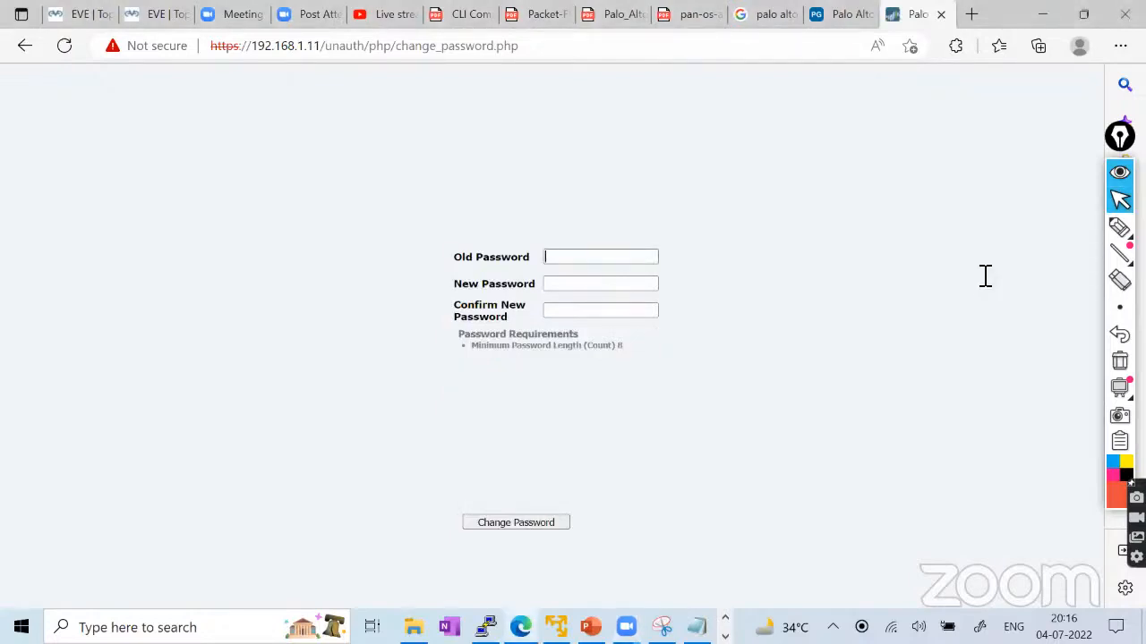
text(admin)
key(Tab)
text(admin123)
key(Tab)
text(admin123)
click(512, 525)
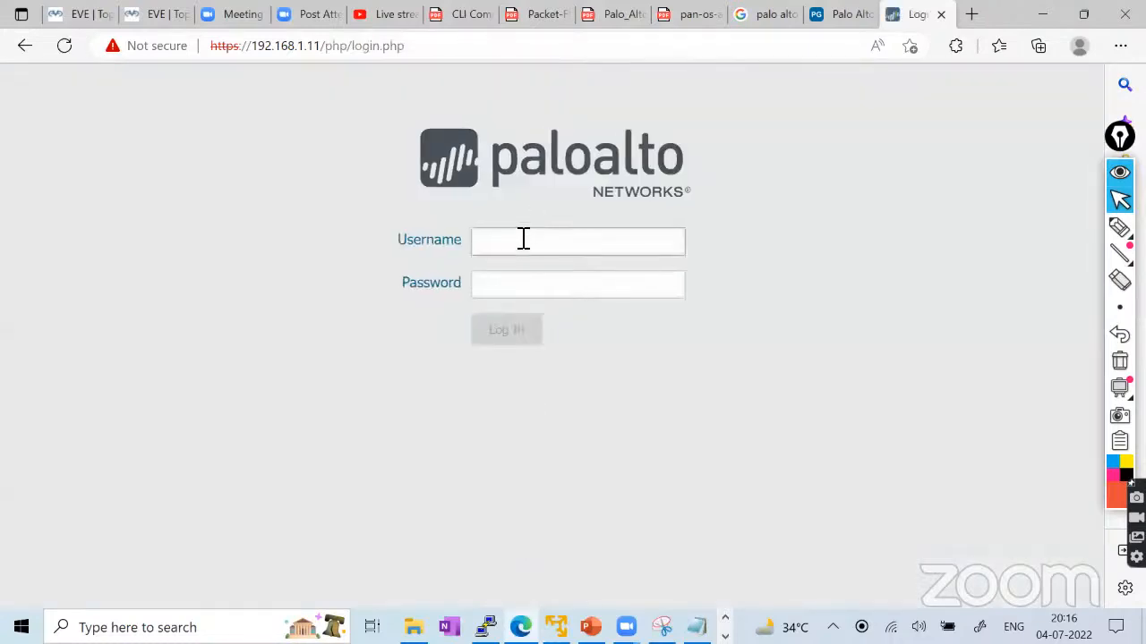
Sign back in as admin with the new password, then show the First_Lab topology.
text(admin)
key(Tab)
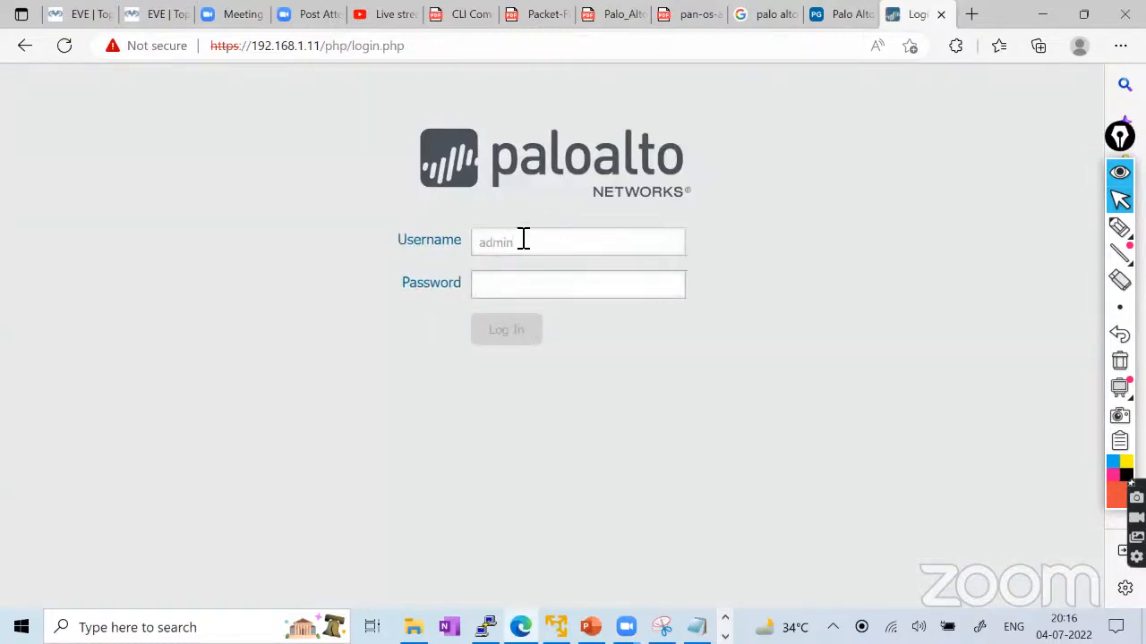
text(admin123)
key(Return)
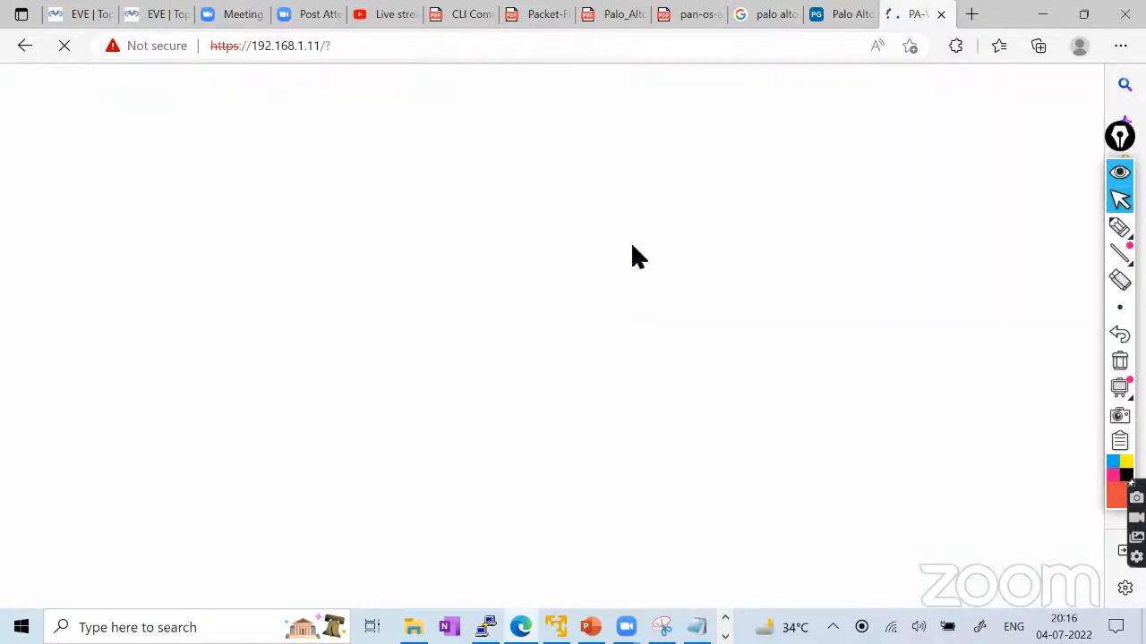
click(159, 15)
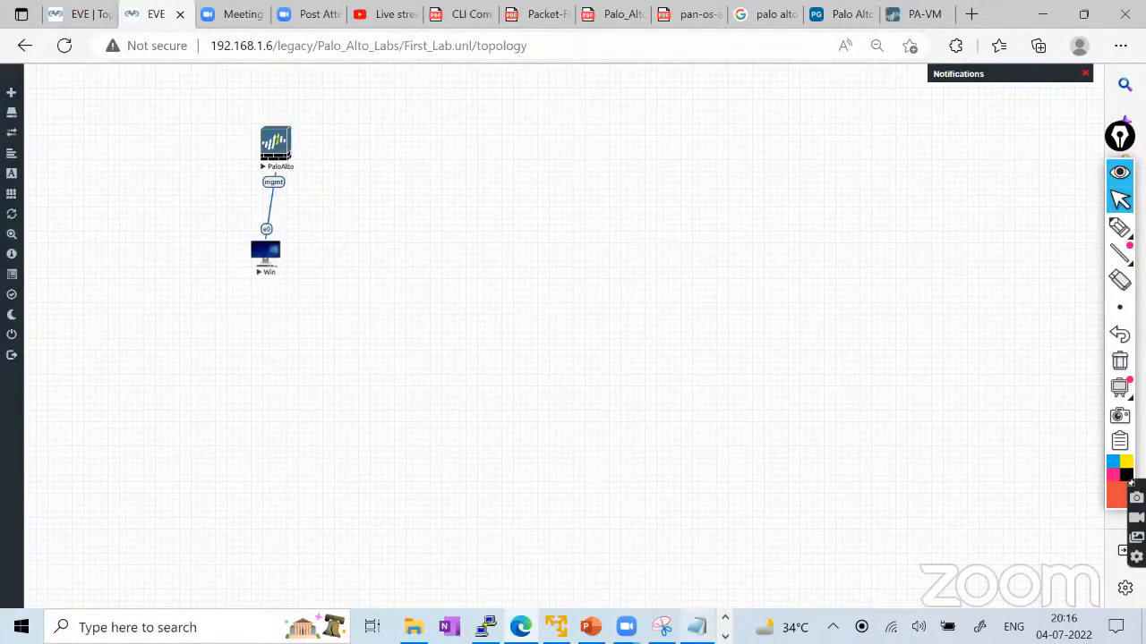
Minimize File Explorer, retry the admin login twice on the PaloAlto console, then show the PA-VM web tab.
click(414, 627)
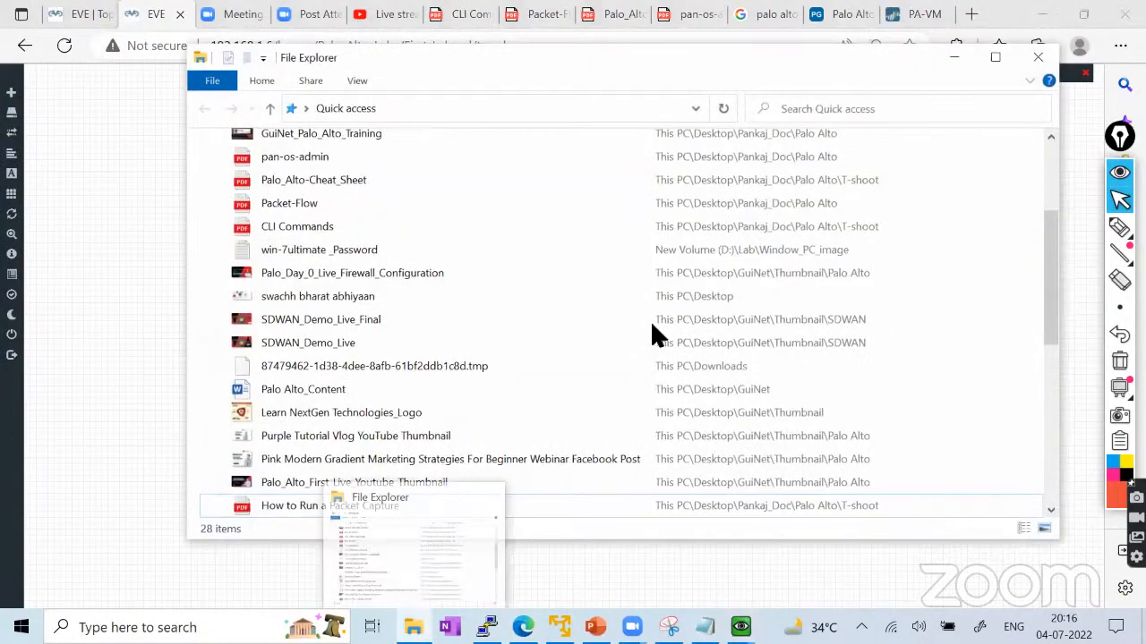
click(963, 49)
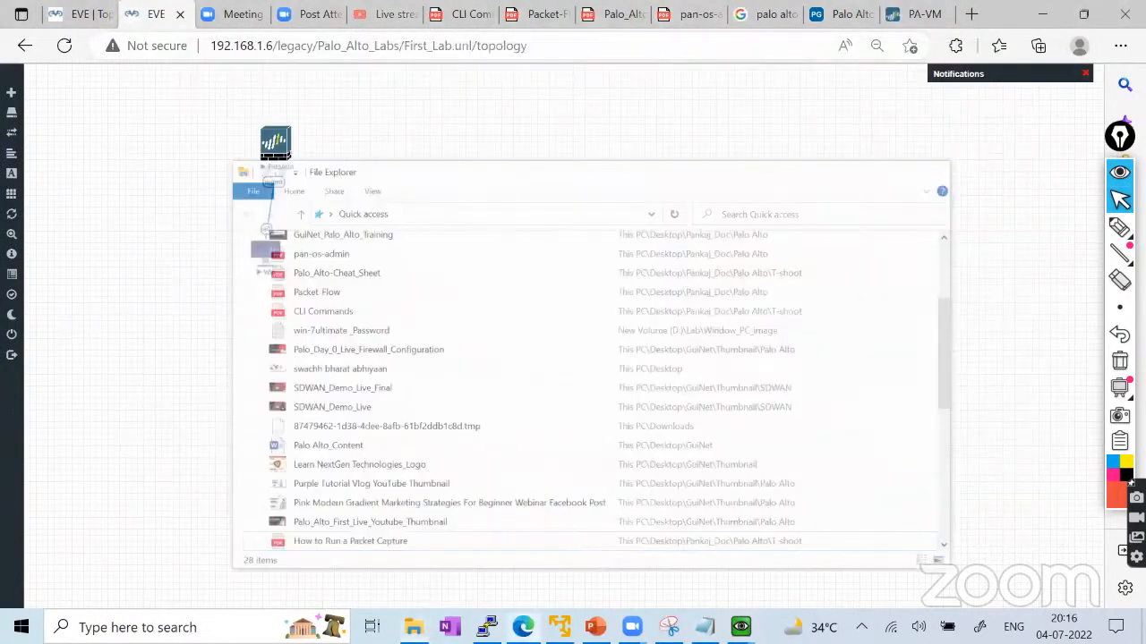
text(admin)
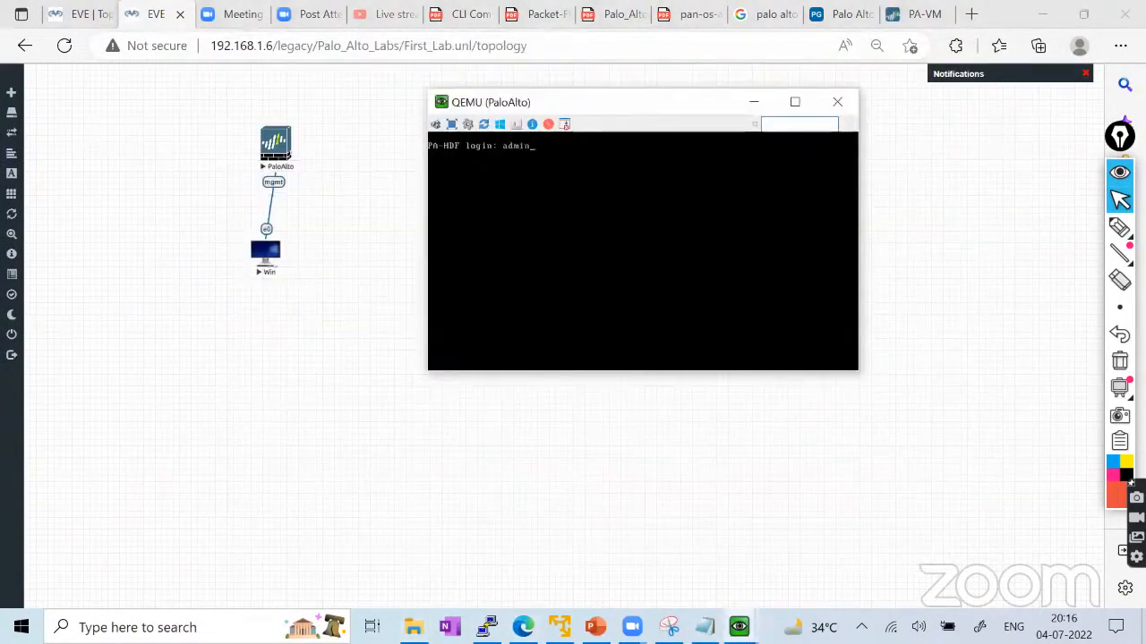
key(Return)
text(admin)
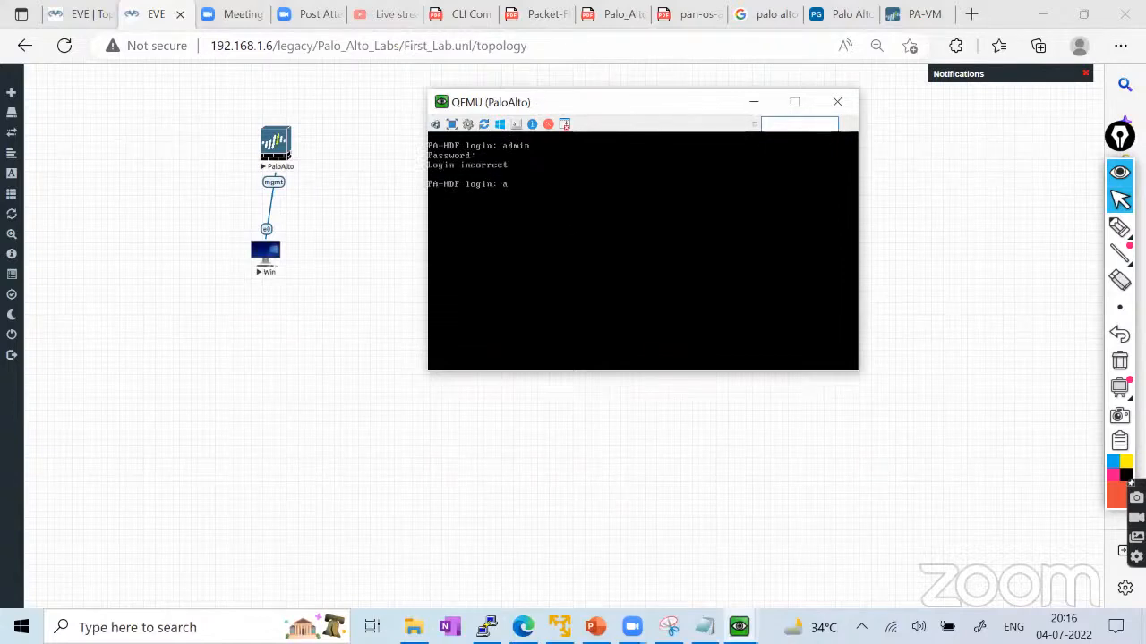
key(Return)
key(Return)
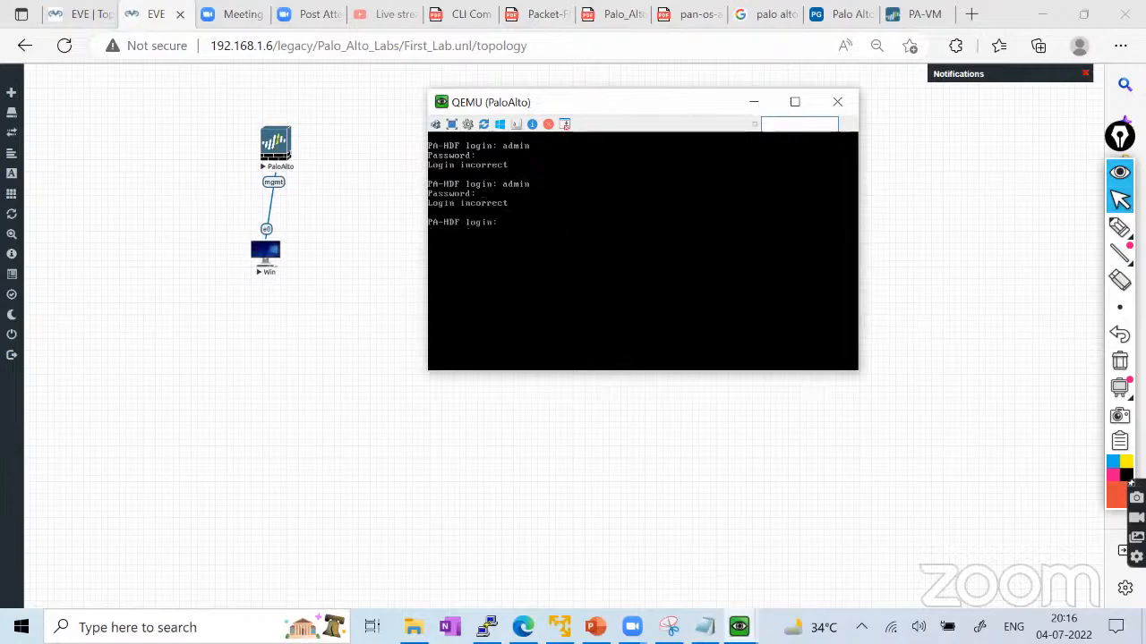
click(919, 23)
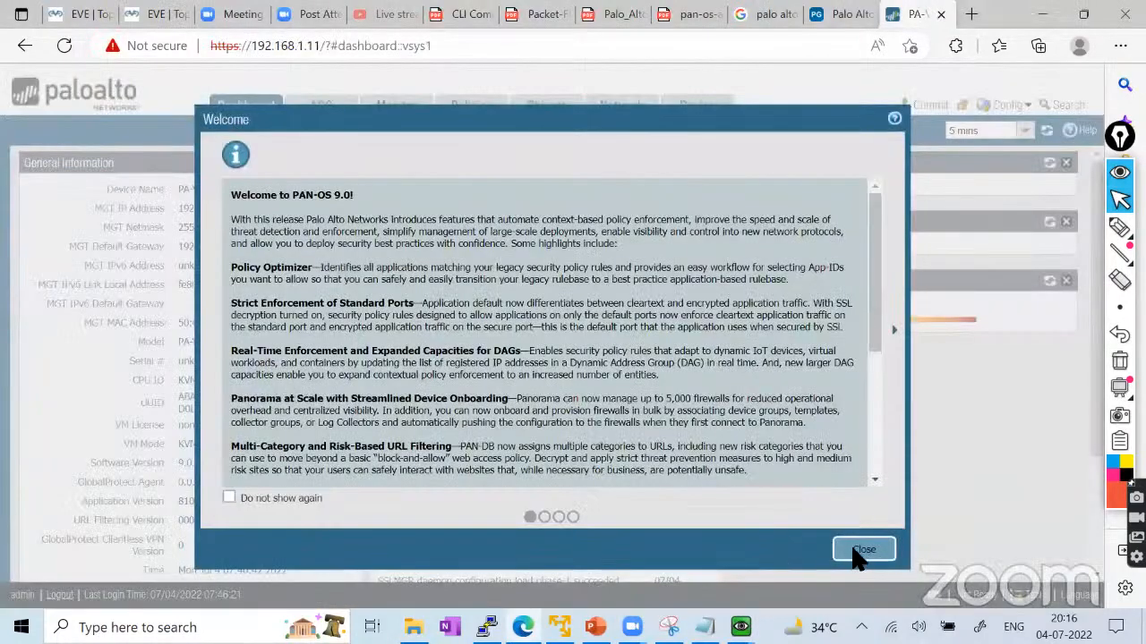
Close the PAN-OS Welcome dialog, then return to the My_First_Palo_Alto_Lab topology.
click(861, 552)
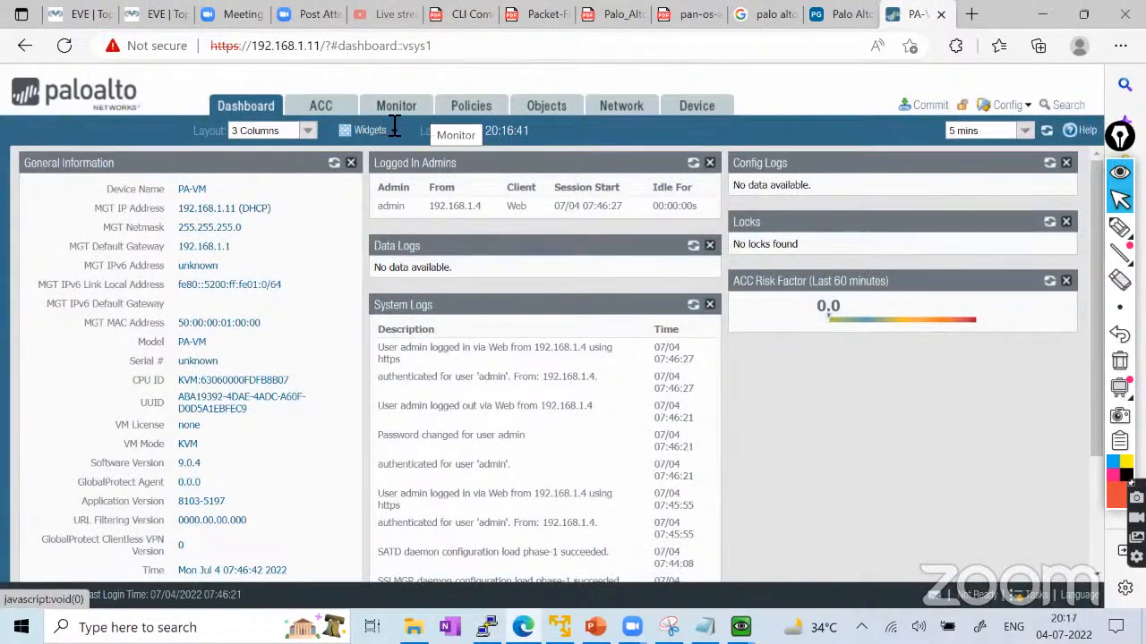
click(136, 11)
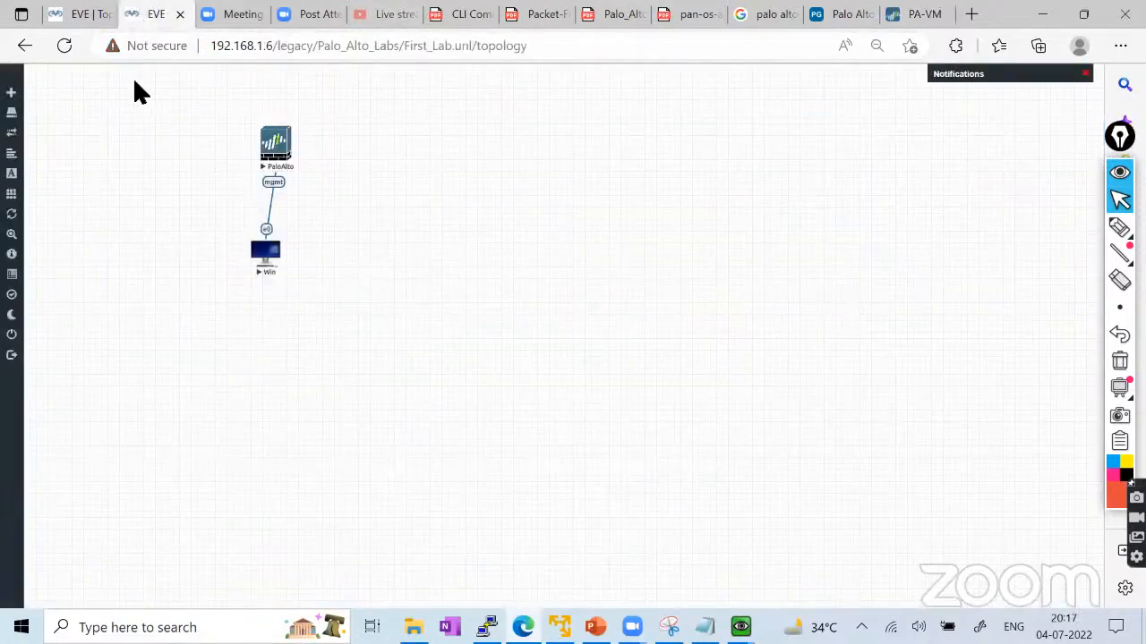
click(79, 16)
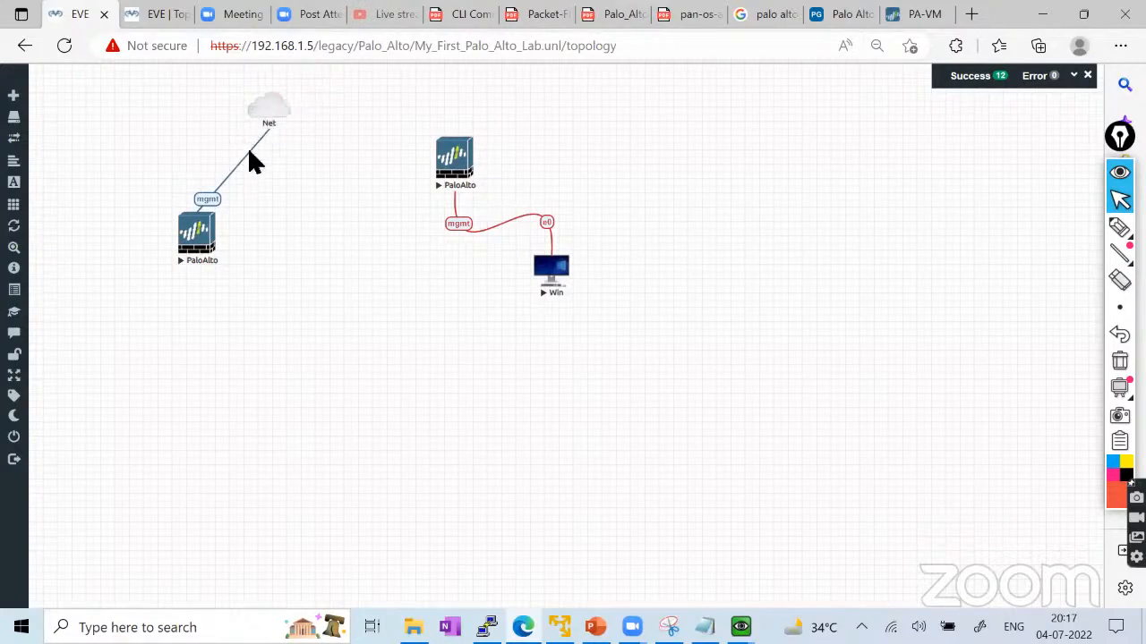
Bring the PuTTY terminal for the EVE-NG server in front of the lab topology.
mouse_move(274, 115)
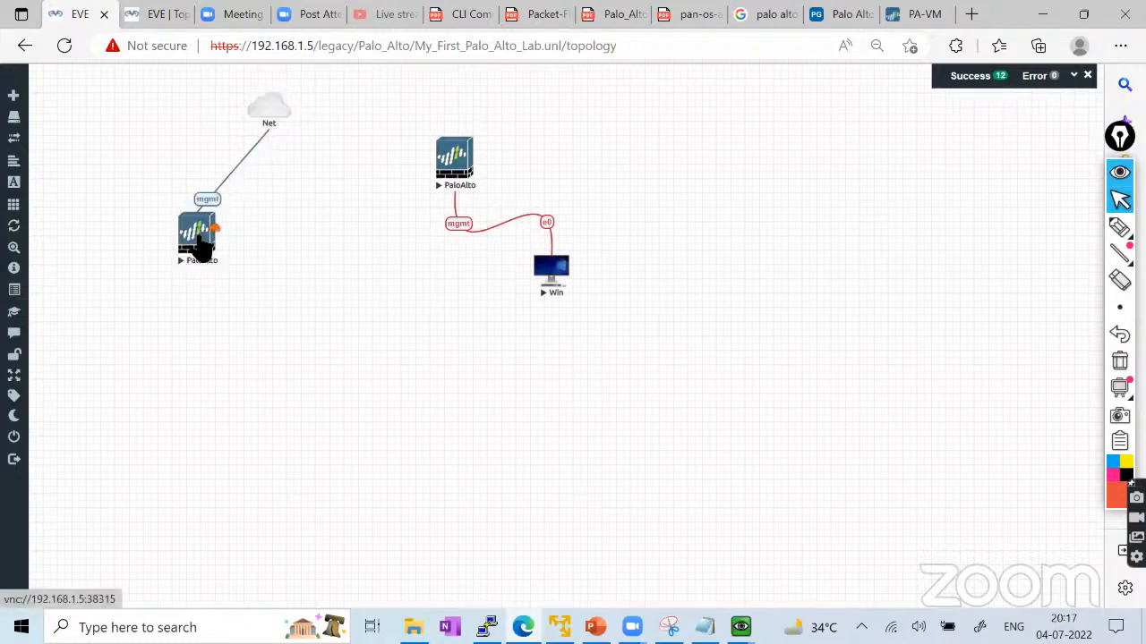
click(486, 627)
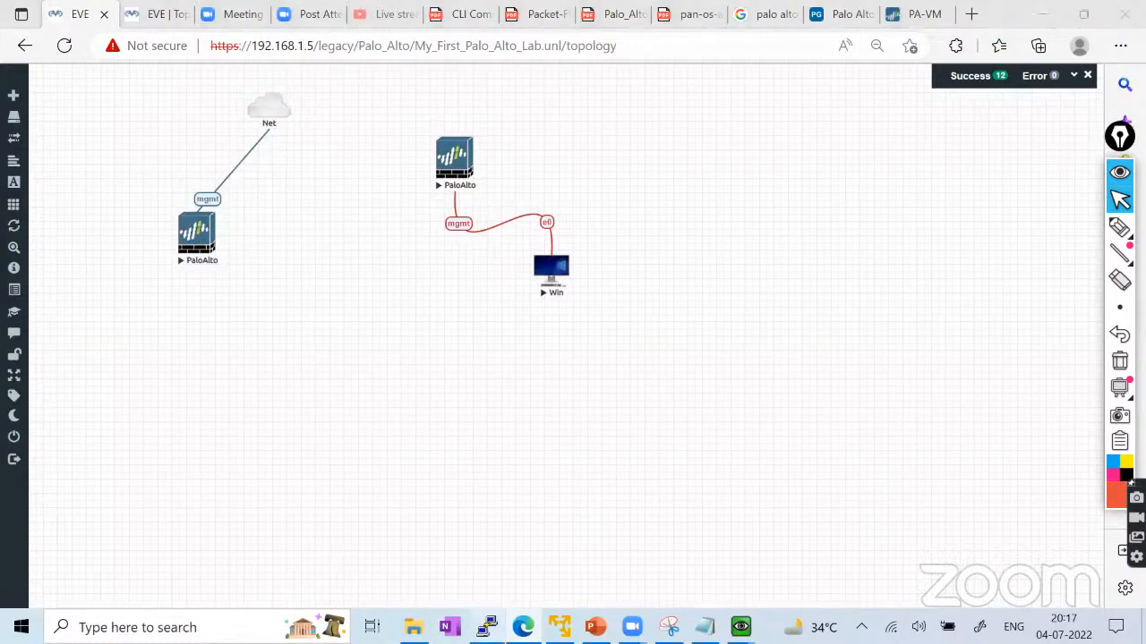
Start a new PuTTY SSH session to the firewall at 192.168.1.11.
right_click(472, 161)
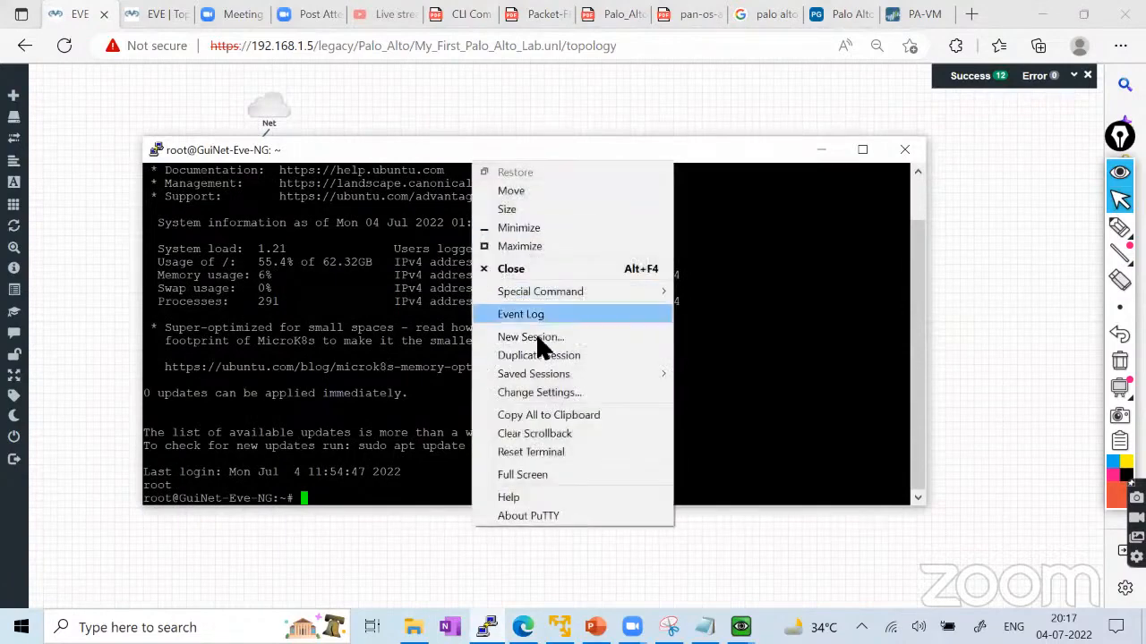
click(532, 335)
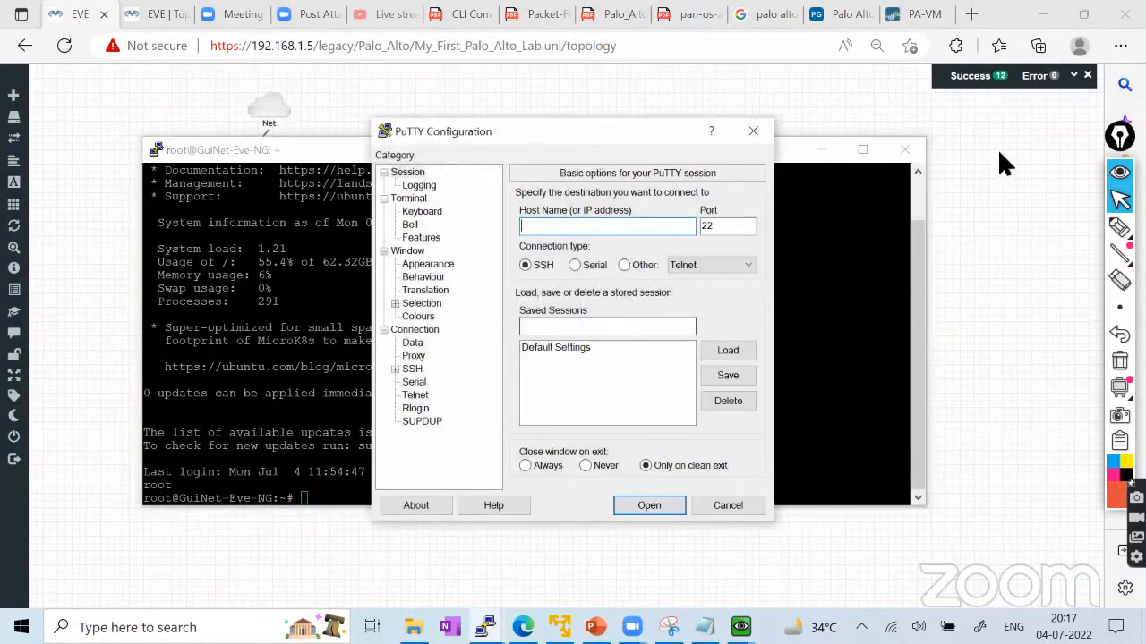
click(823, 150)
drag(580, 134, 636, 128)
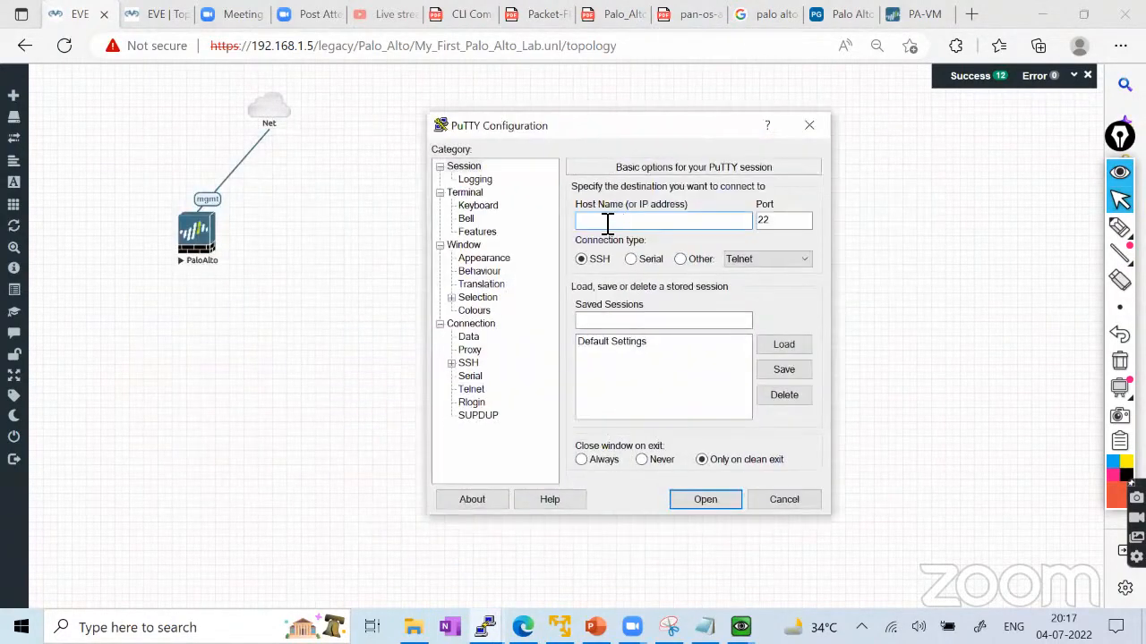
text(1921)
key(BackSpace)
text(.168.1)
text(.12)
key(Return)
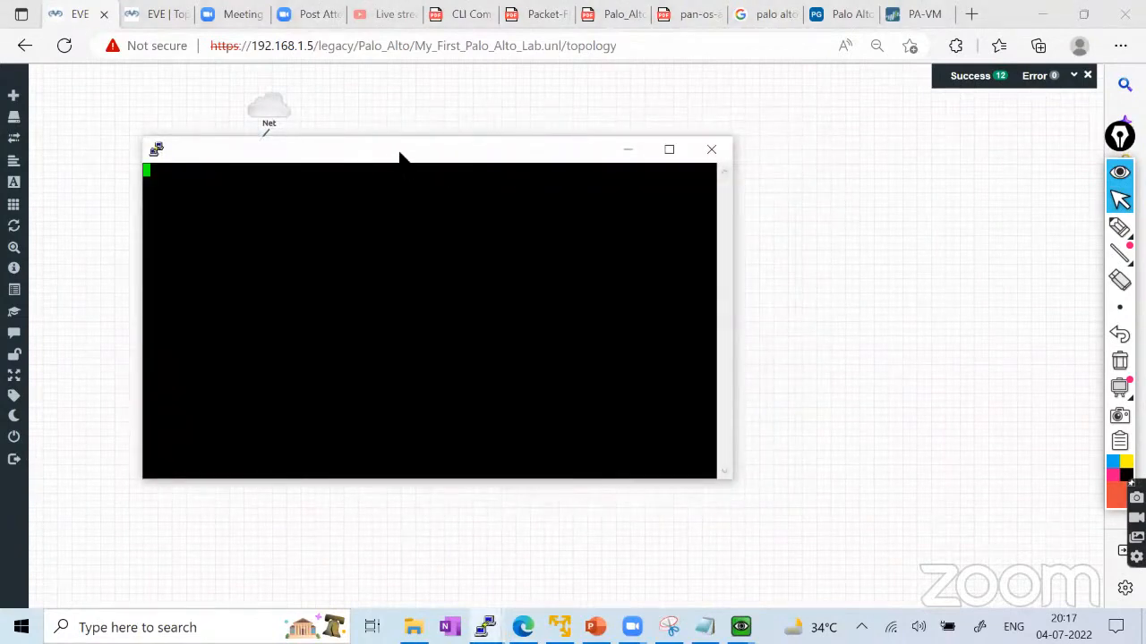
Accept the firewall's host key, log in as admin, and widen the terminal window.
drag(396, 157, 599, 158)
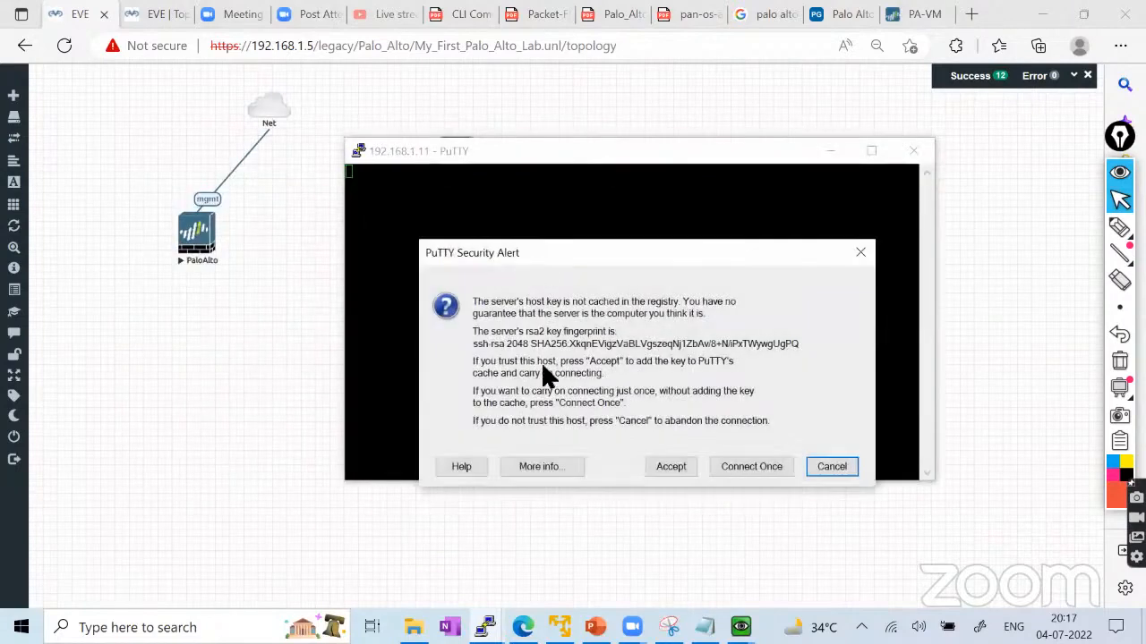
click(665, 467)
text(admin)
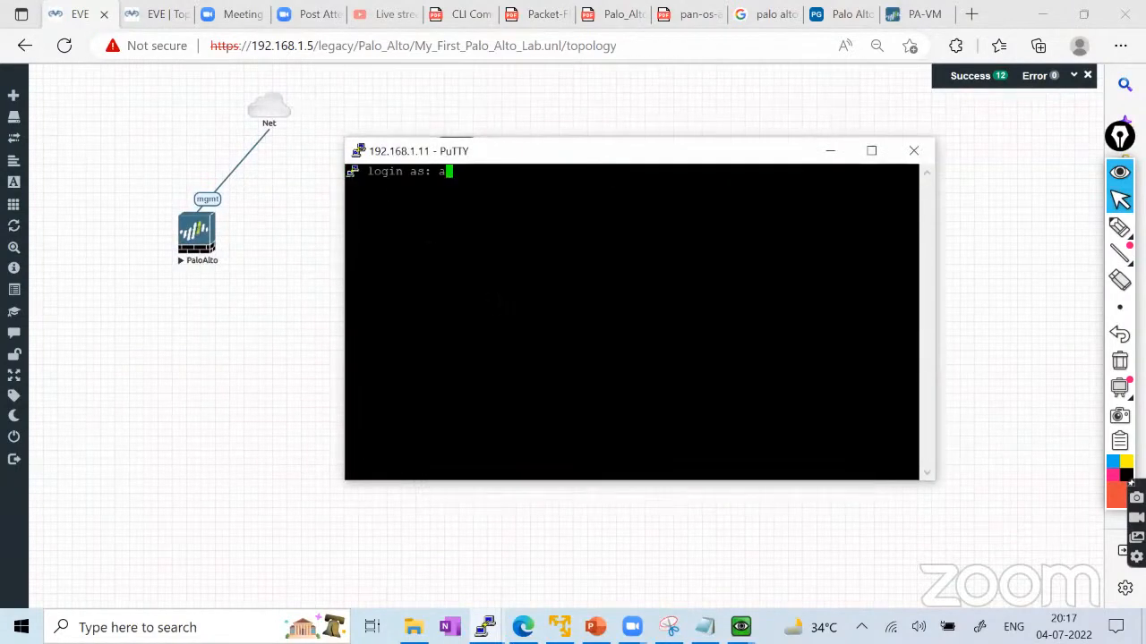
key(Return)
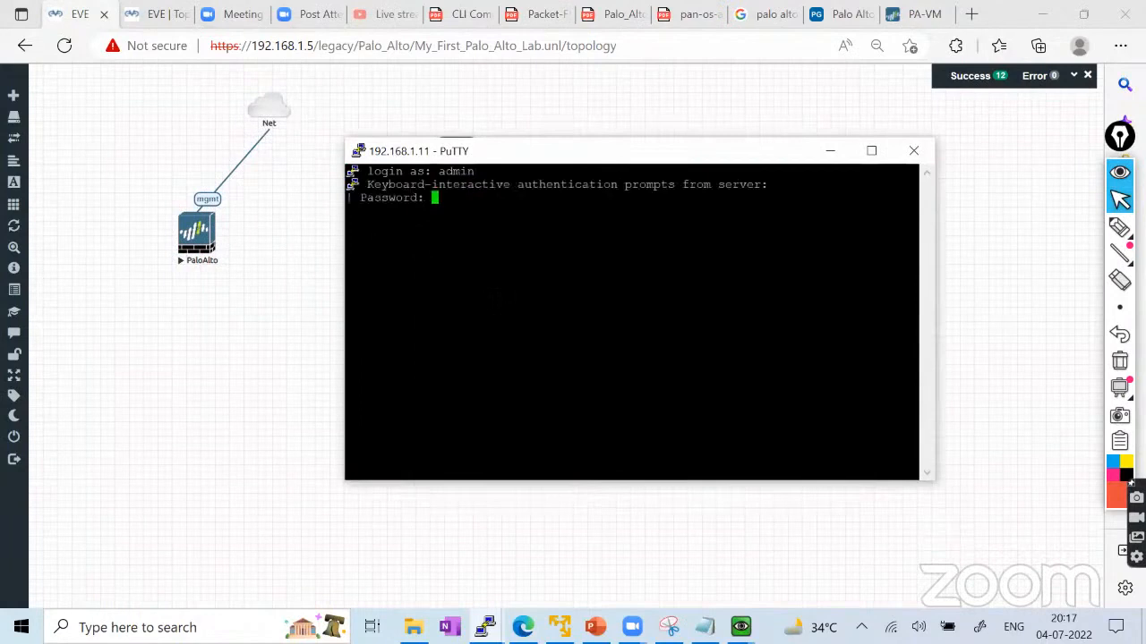
key(Return)
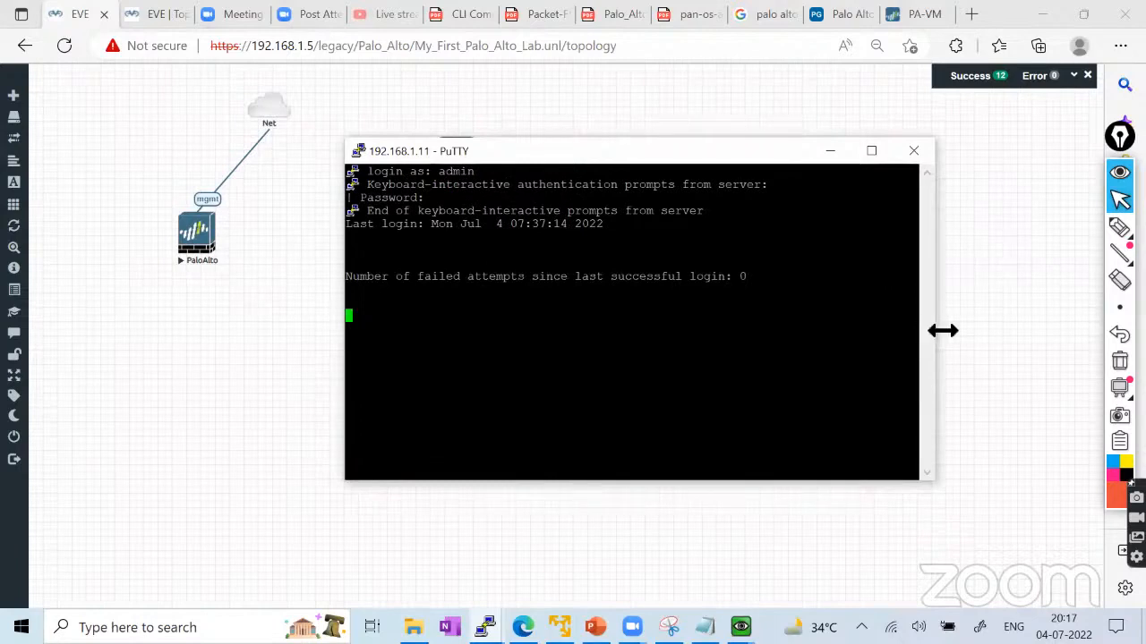
drag(943, 330, 1013, 330)
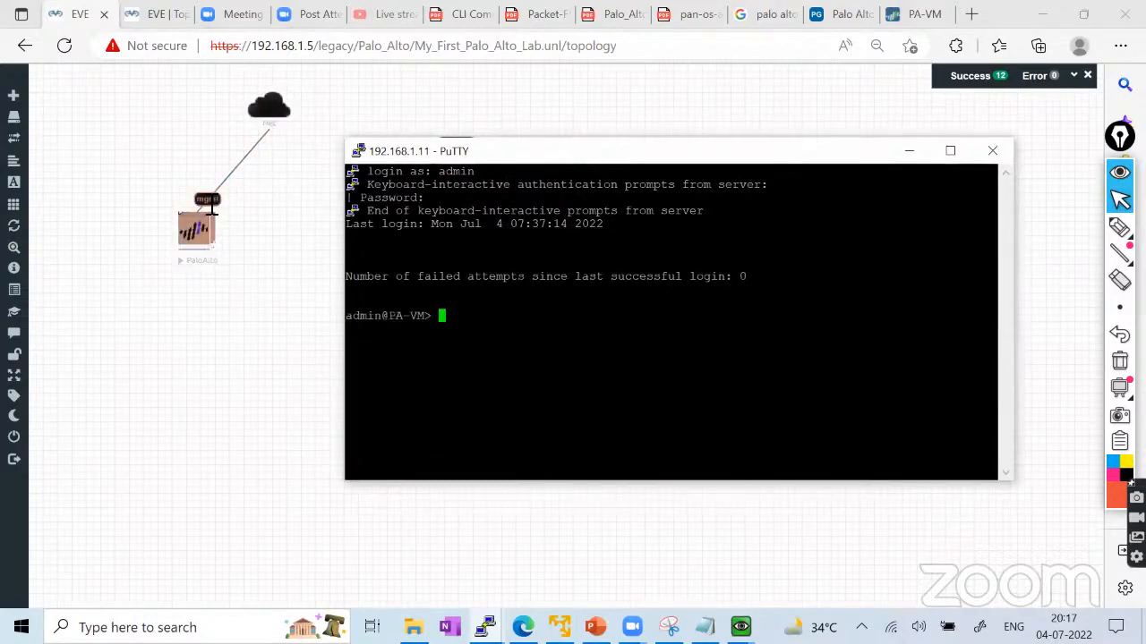
Run show system info and highlight the ip-address 192.168.1.11 and ip-assignment dhcp lines.
text(show )
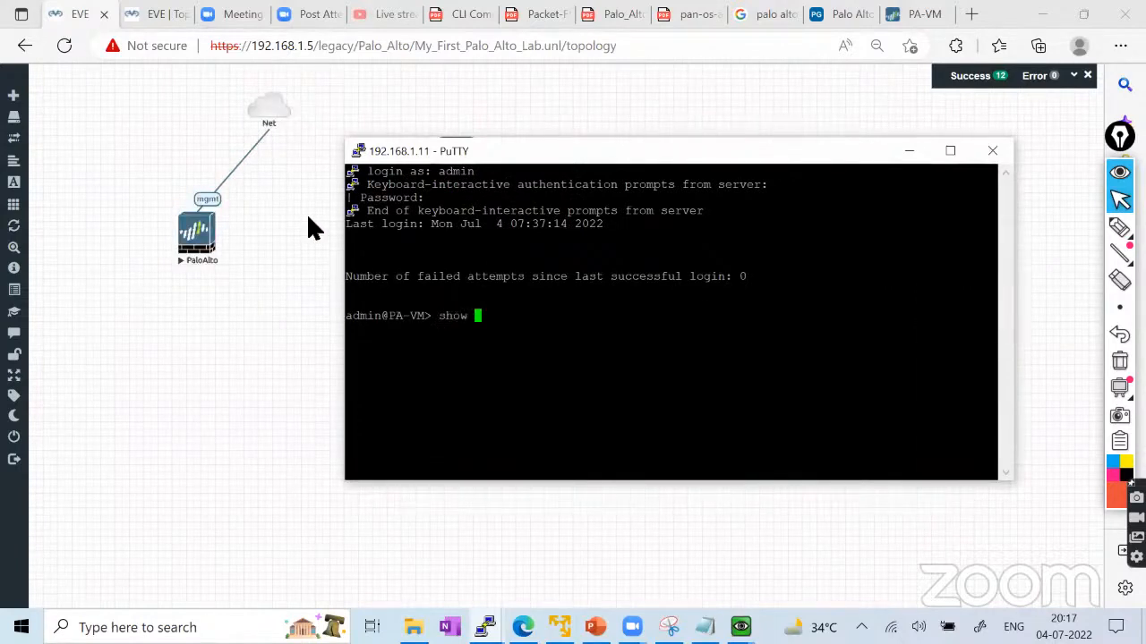
text(system info)
key(Return)
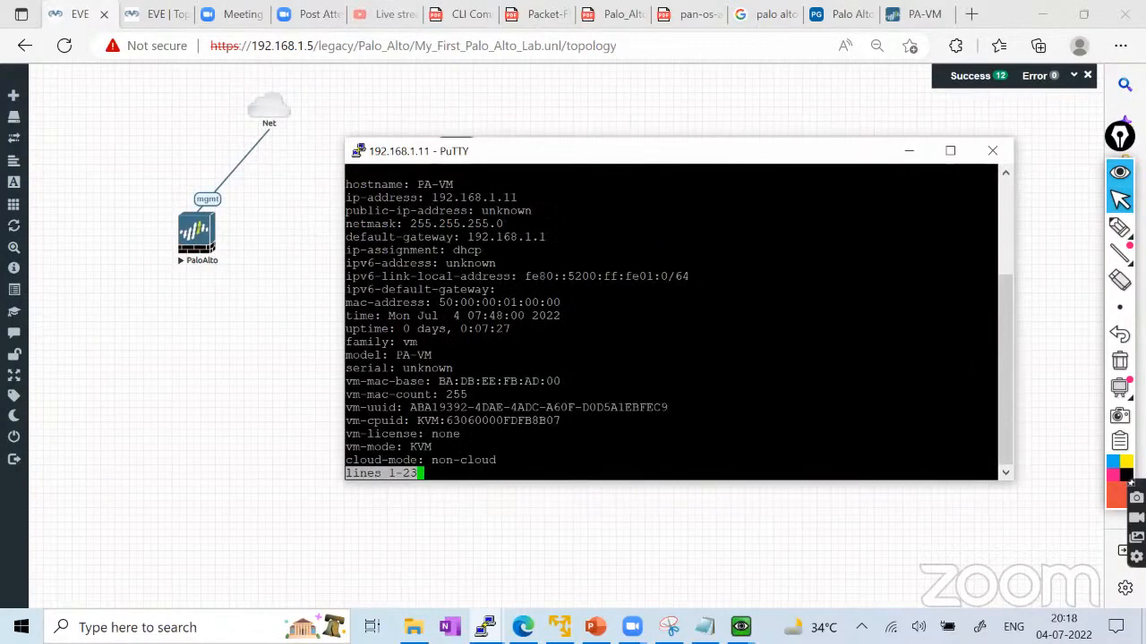
drag(348, 197, 517, 198)
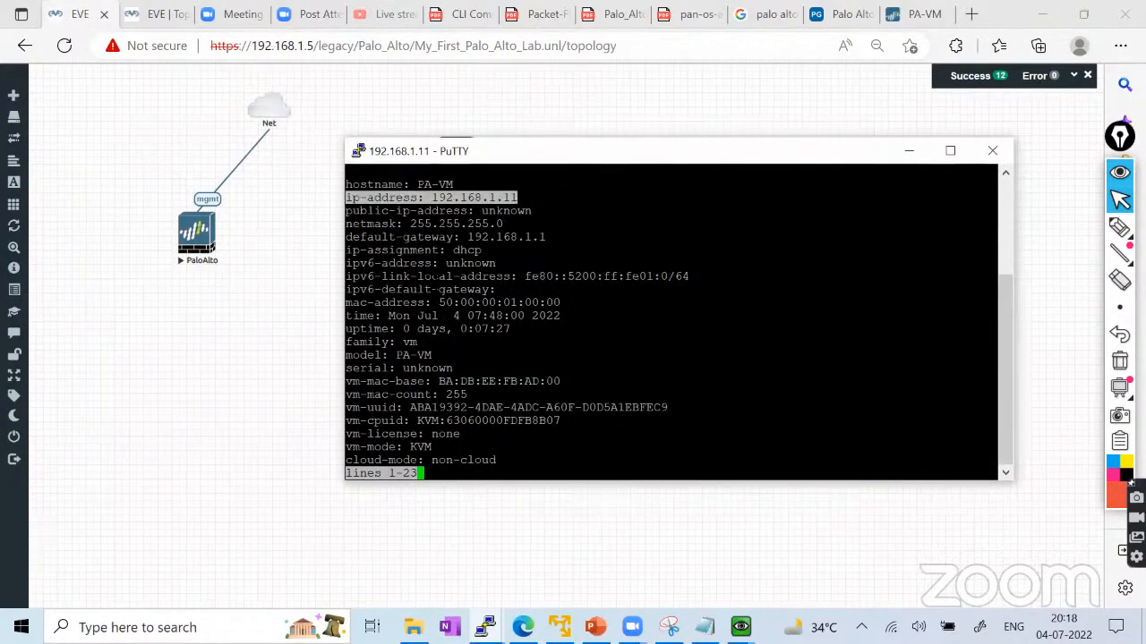
drag(347, 250, 482, 251)
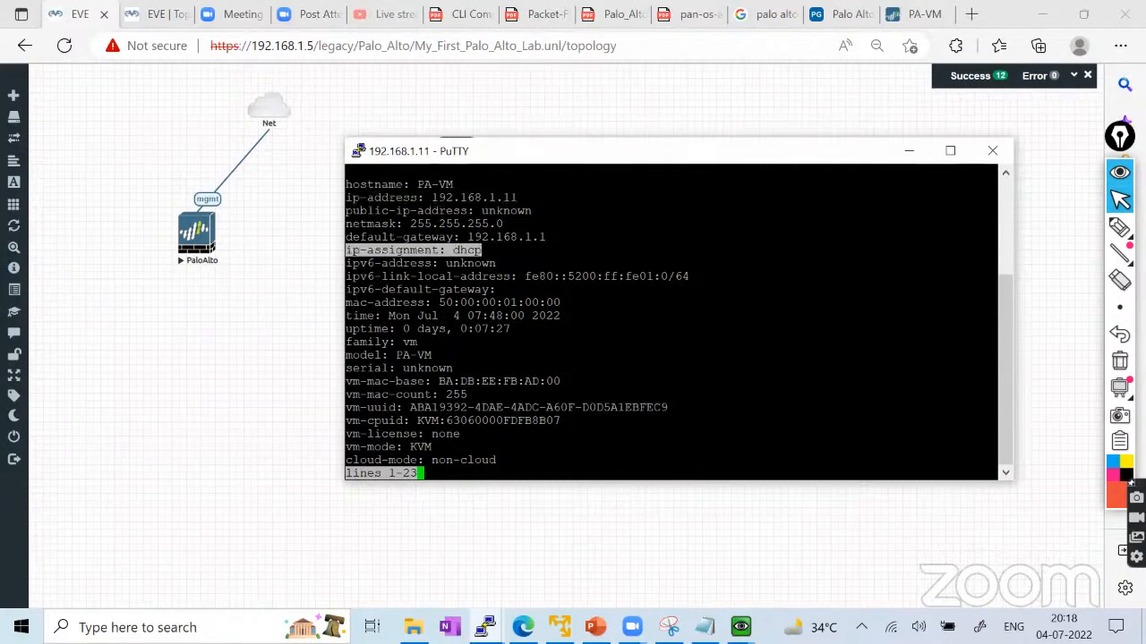
Circle both lines in red and trace the mgmt link to the Net cloud, then open First_Lab.
mouse_move(1119, 228)
click(1032, 232)
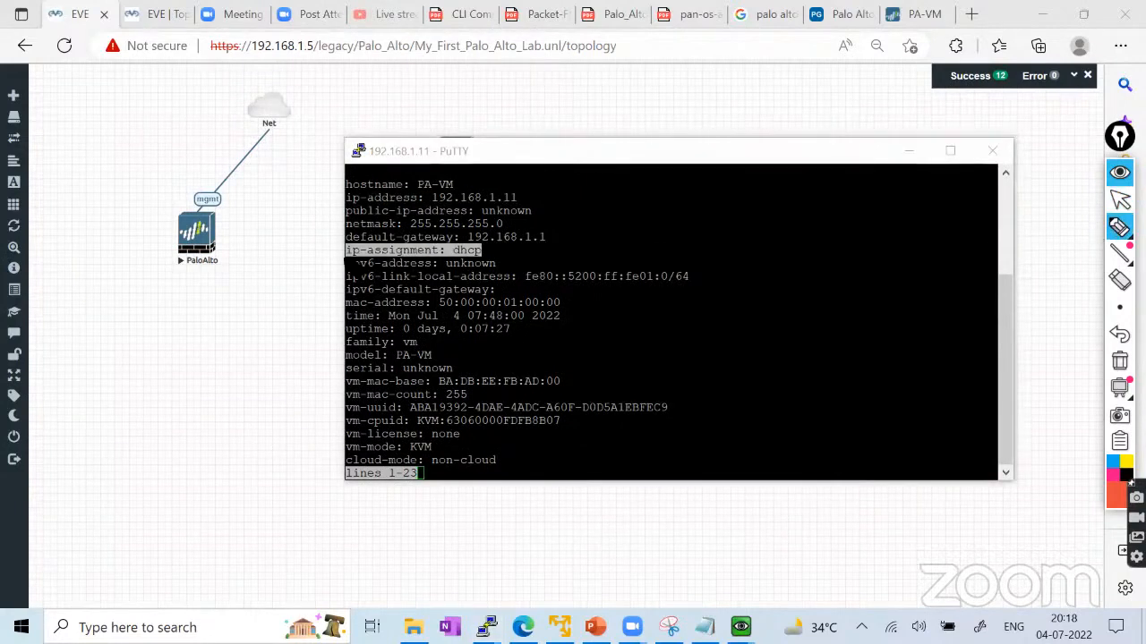
mouse_move(351, 262)
mouse_down()
mouse_move(473, 258)
mouse_move(430, 243)
mouse_move(351, 244)
mouse_move(354, 261)
mouse_up()
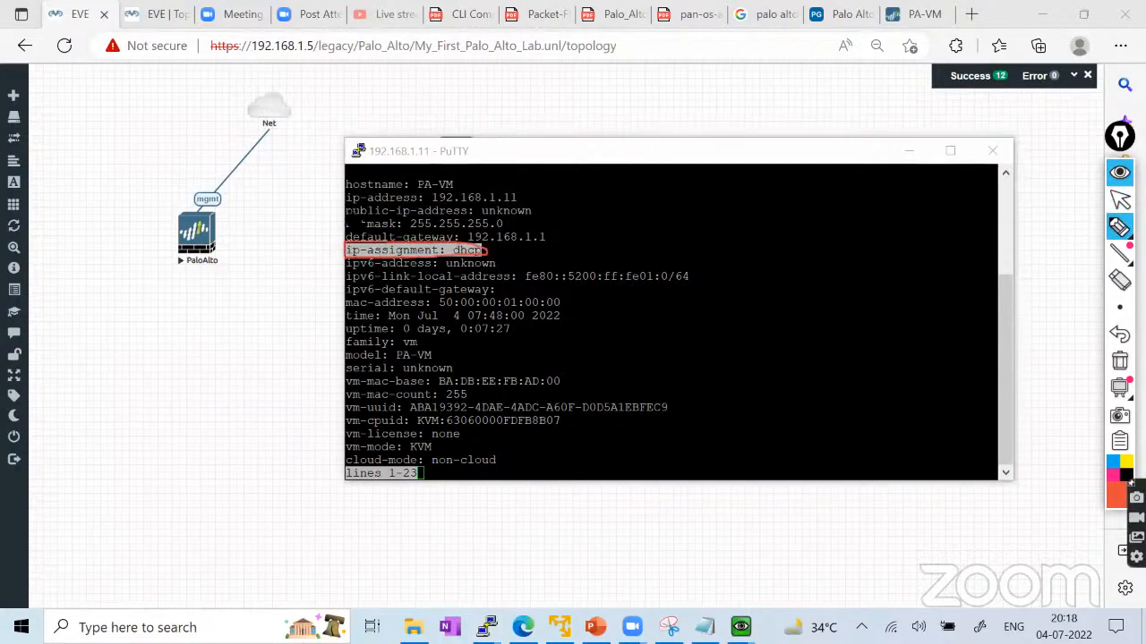
mouse_move(348, 211)
mouse_down()
mouse_move(530, 202)
mouse_move(354, 199)
mouse_up()
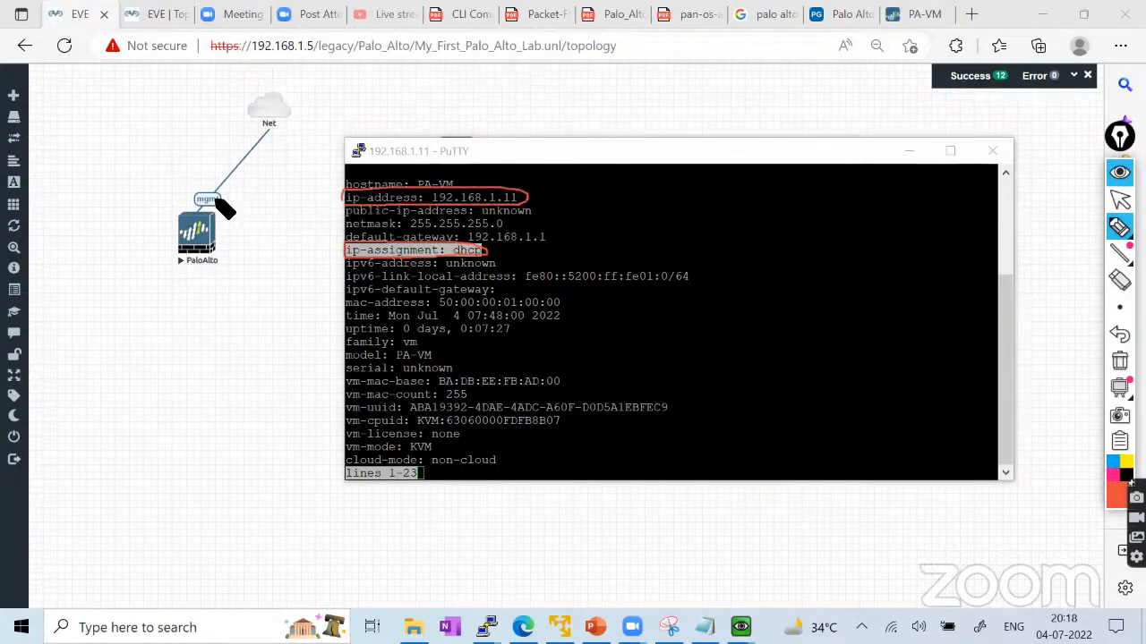
drag(220, 200, 265, 124)
mouse_move(267, 124)
mouse_down()
mouse_move(232, 181)
mouse_move(199, 193)
mouse_up()
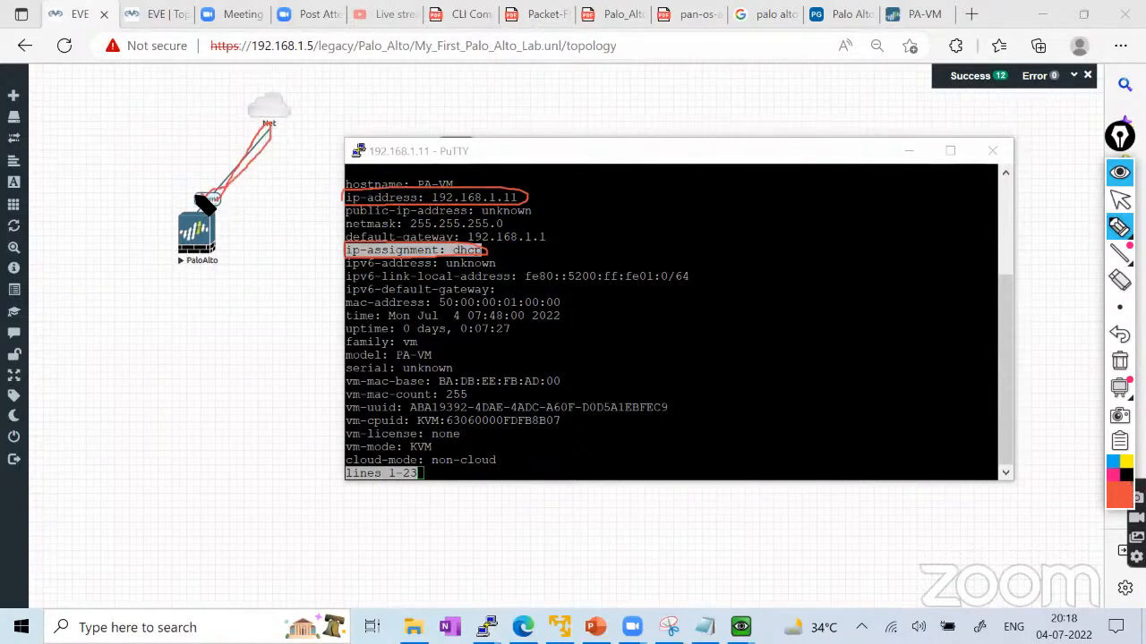
click(1120, 199)
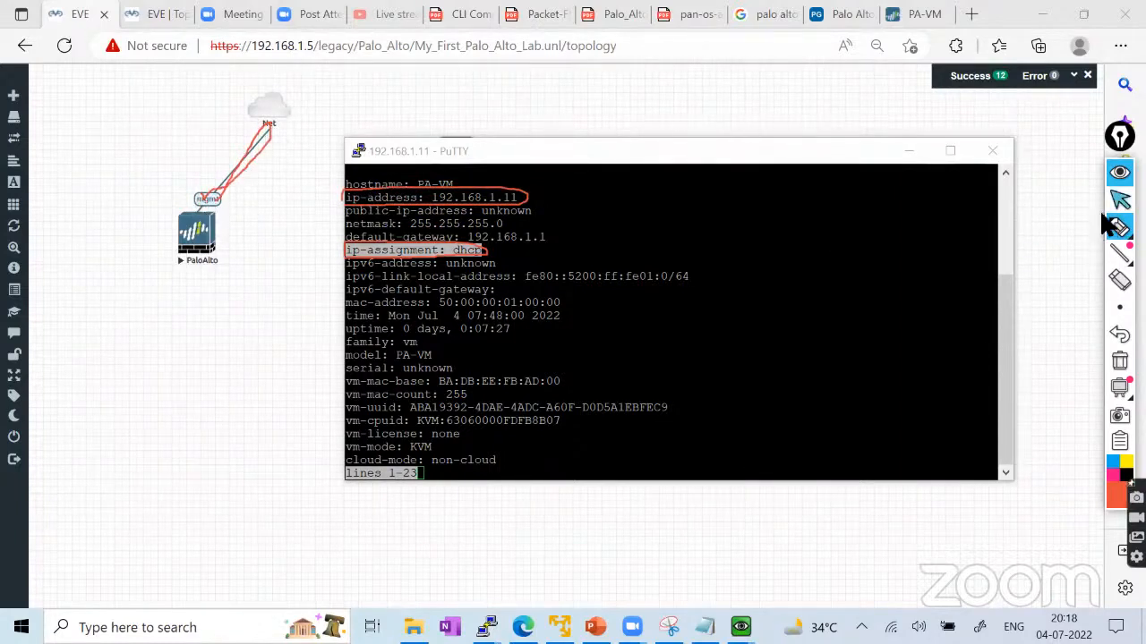
click(153, 13)
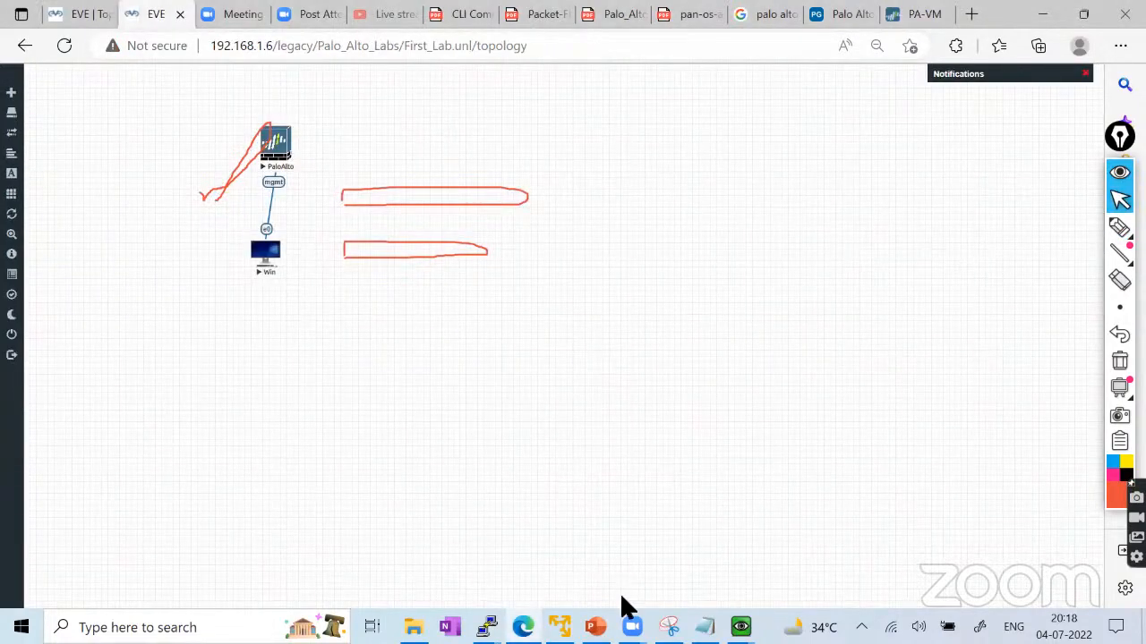
Log in to the First_Lab PaloAlto console as admin, change the default password, and type show system info.
click(741, 627)
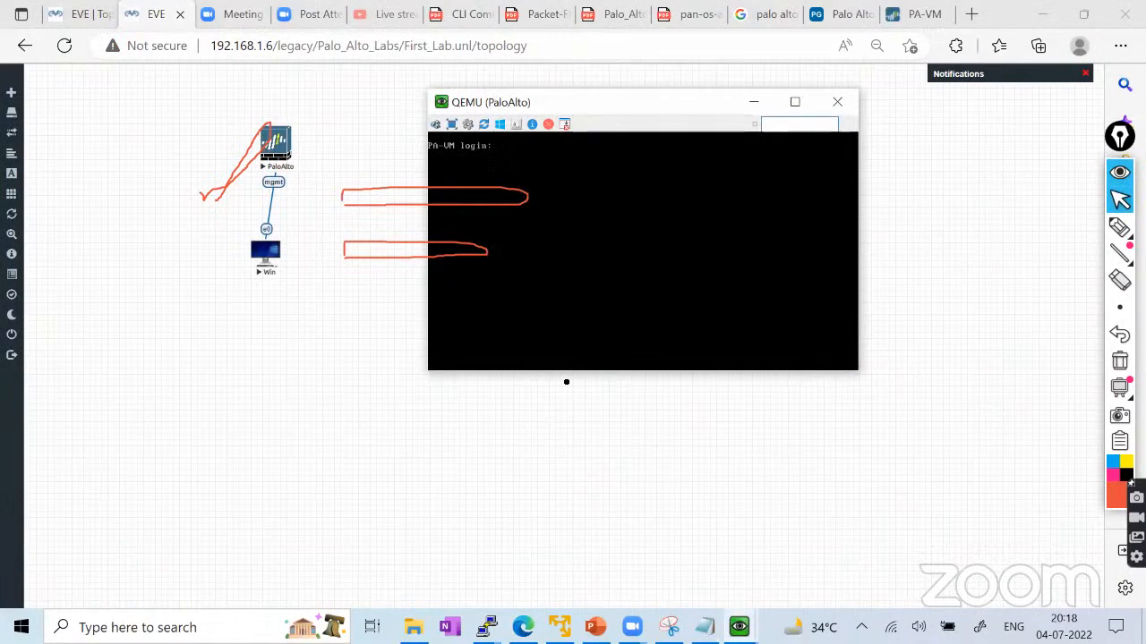
text(admin)
key(Return)
key(Return)
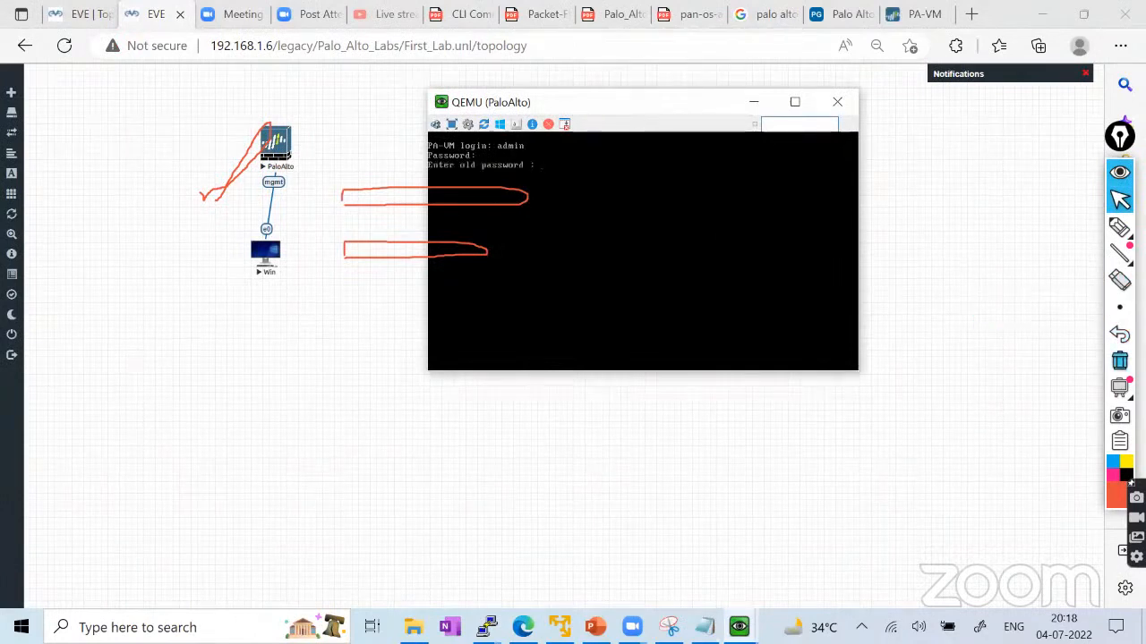
click(1119, 361)
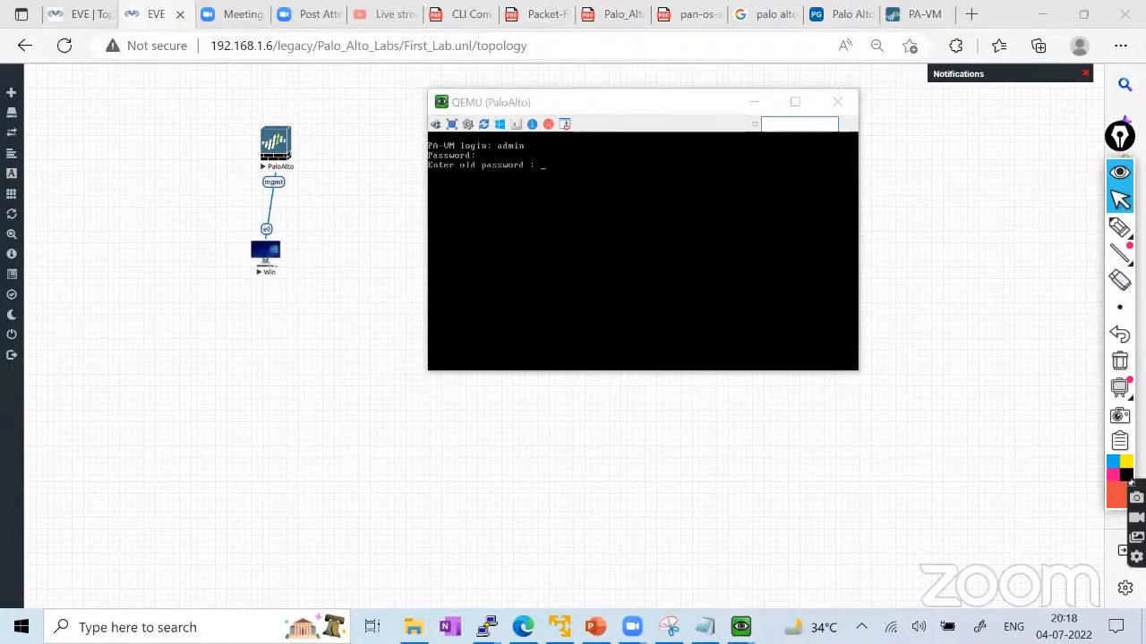
click(643, 251)
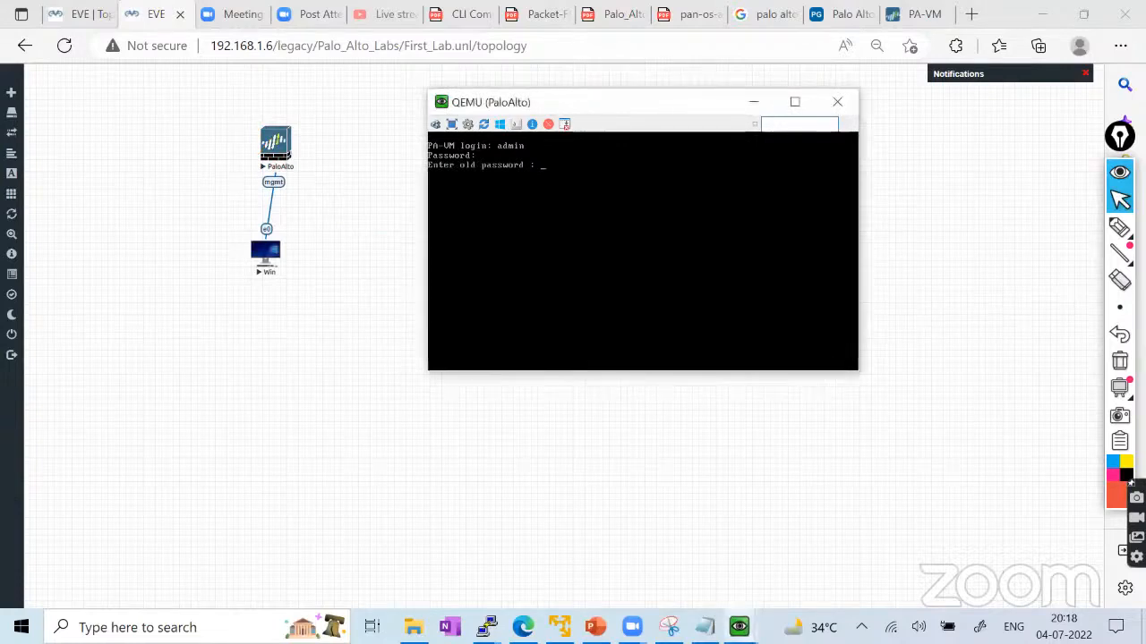
key(Return)
key(Return)
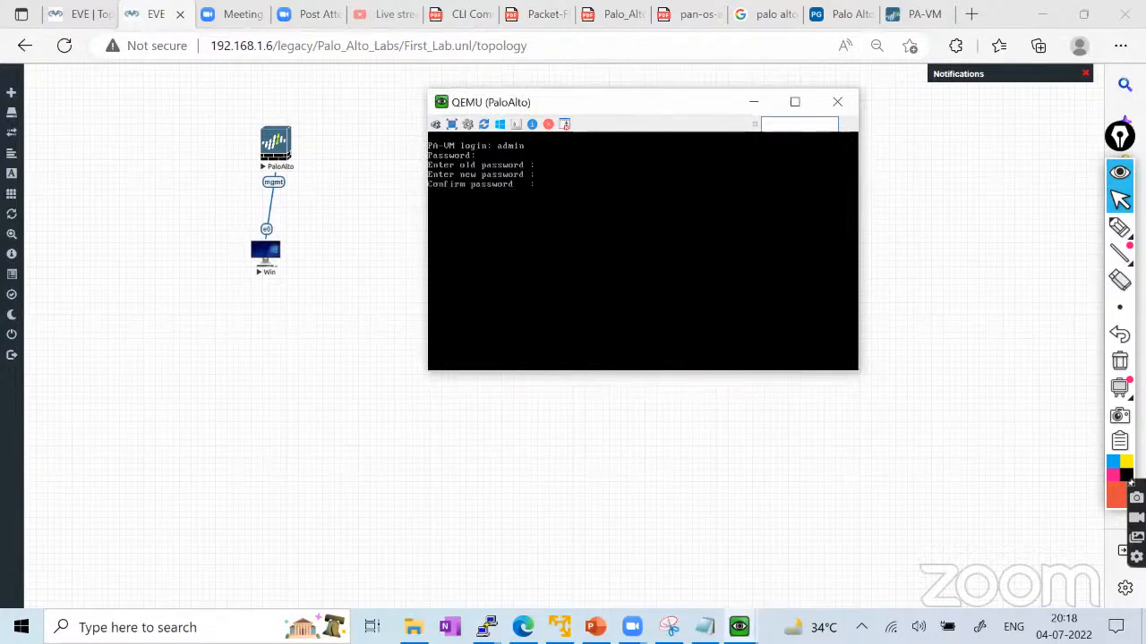
key(Return)
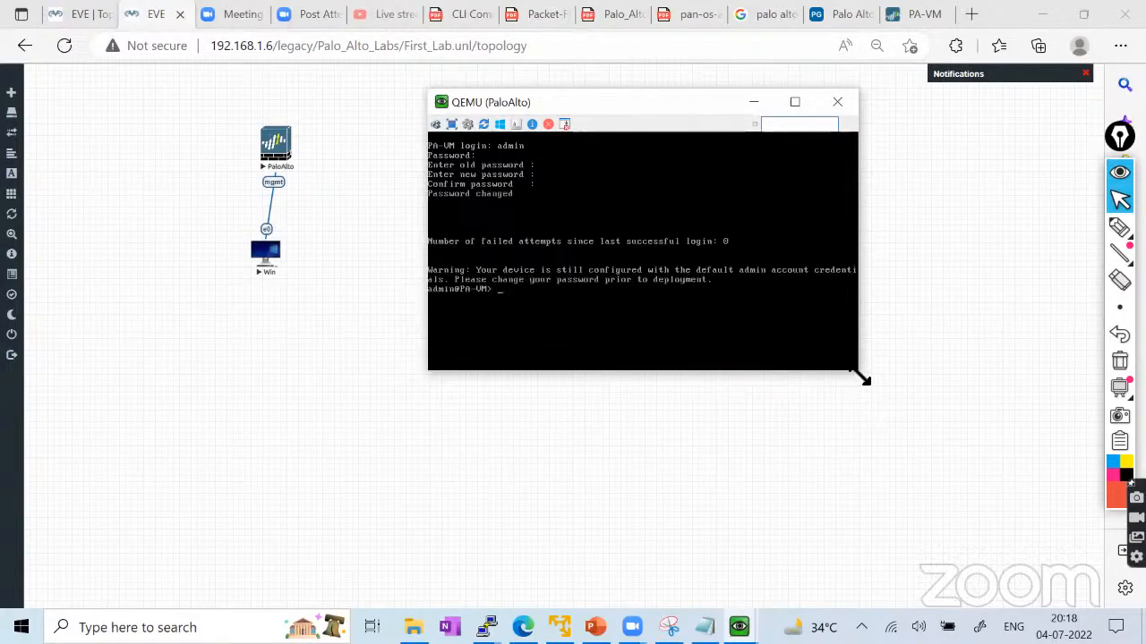
text(show system )
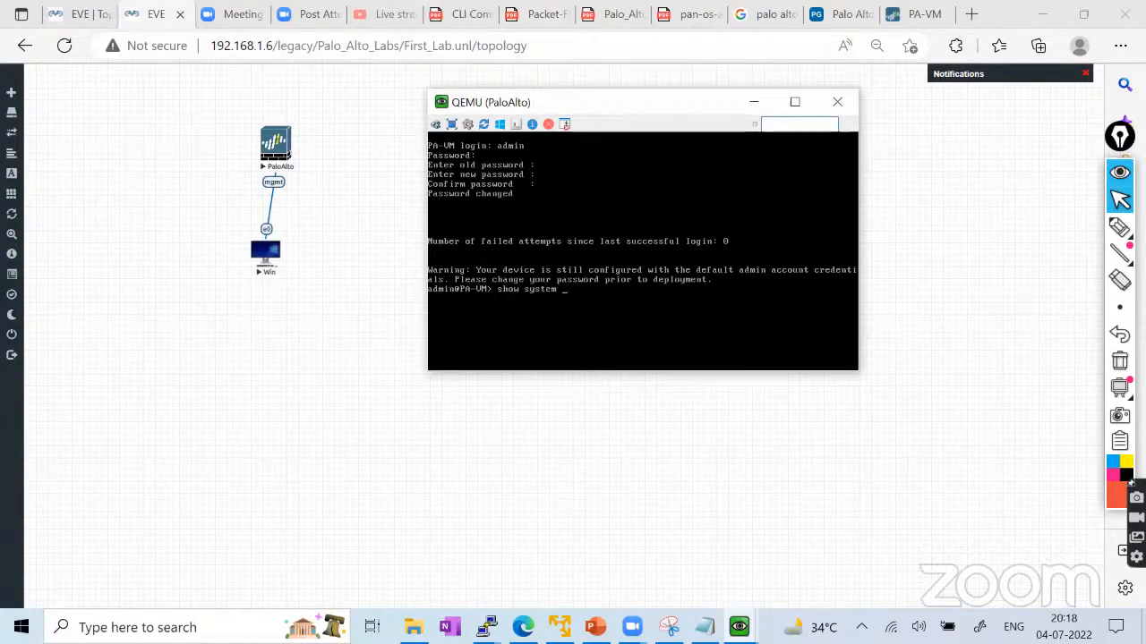
text(info)
Run show system info and page through to the end of its output.
key(Return)
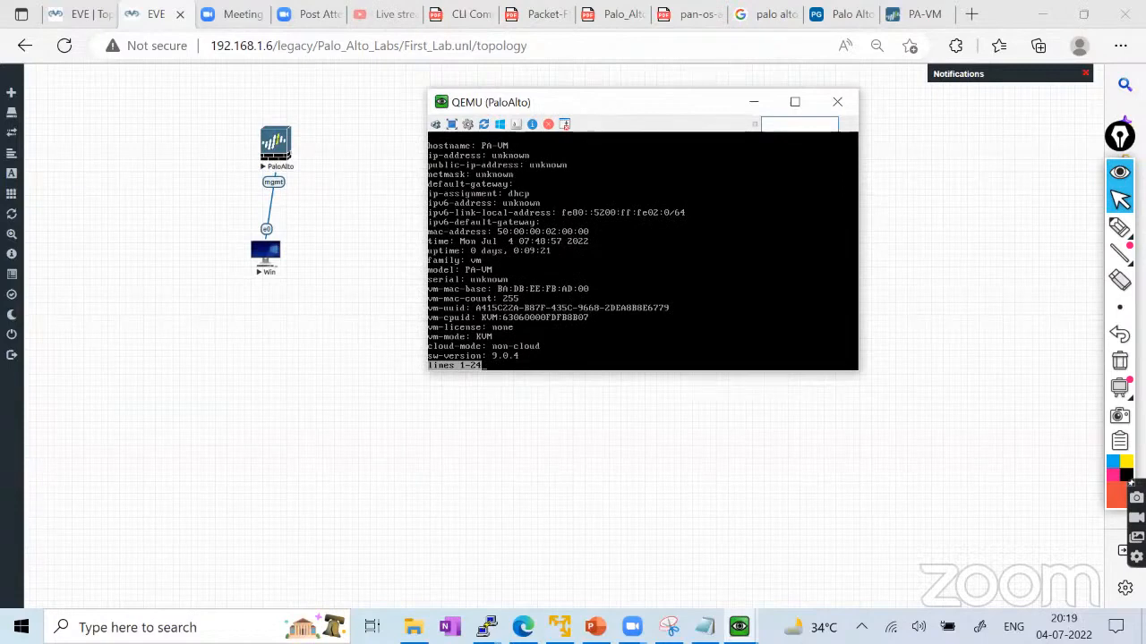
click(1120, 226)
click(1036, 227)
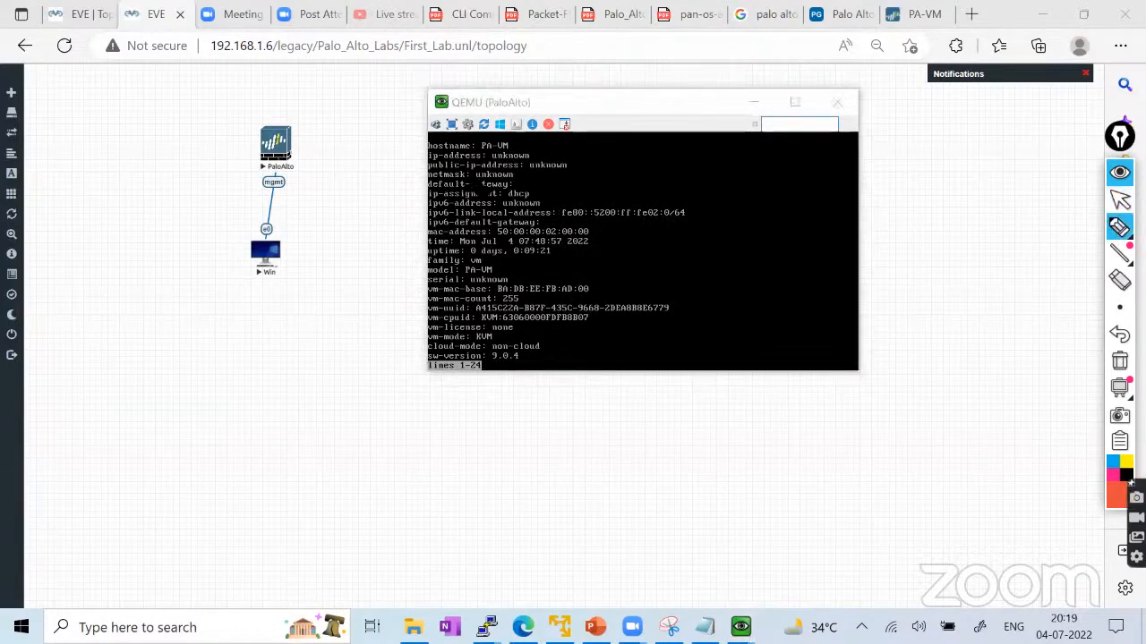
mouse_move(439, 173)
mouse_down()
mouse_move(535, 155)
mouse_move(430, 154)
mouse_move(542, 173)
mouse_move(566, 163)
mouse_move(433, 156)
mouse_move(428, 177)
mouse_up()
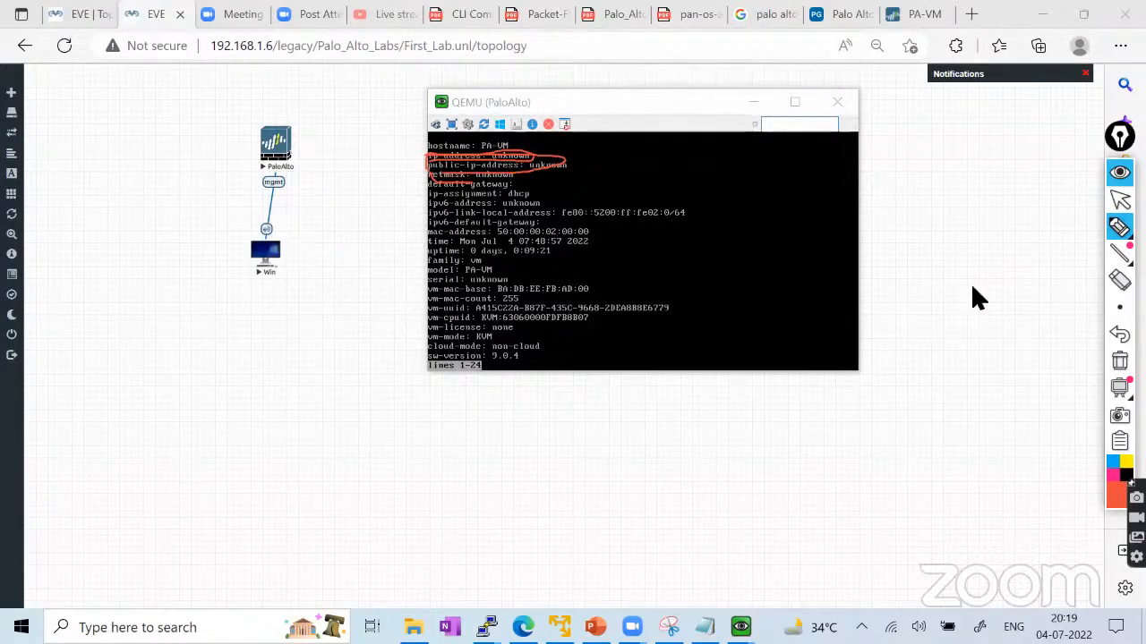
click(1119, 387)
click(1119, 361)
click(1119, 199)
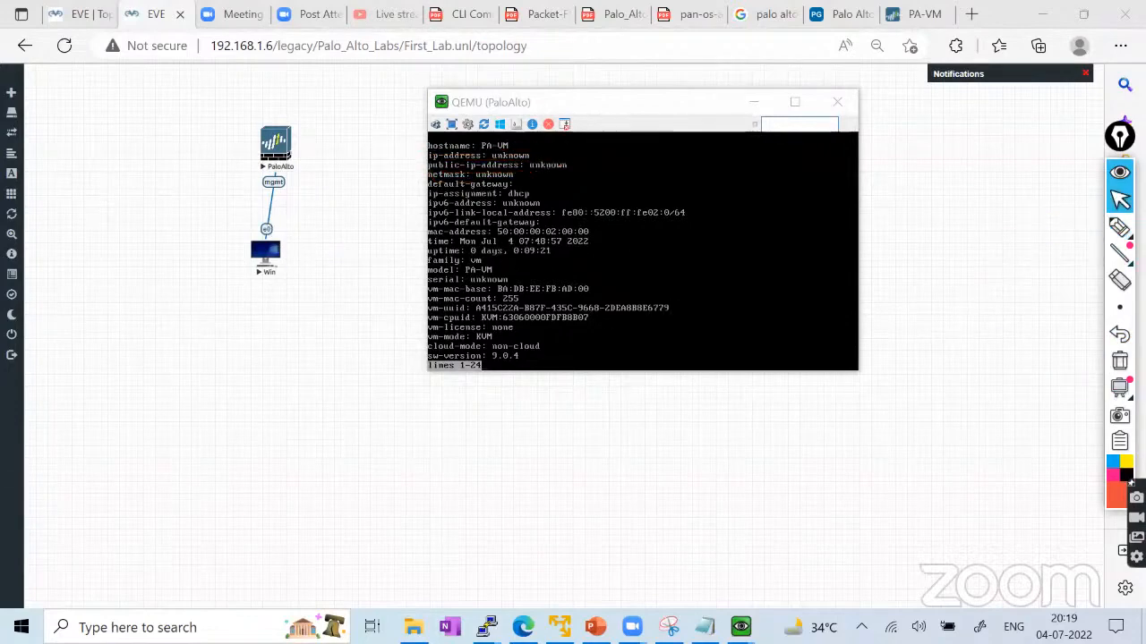
click(627, 224)
key(space)
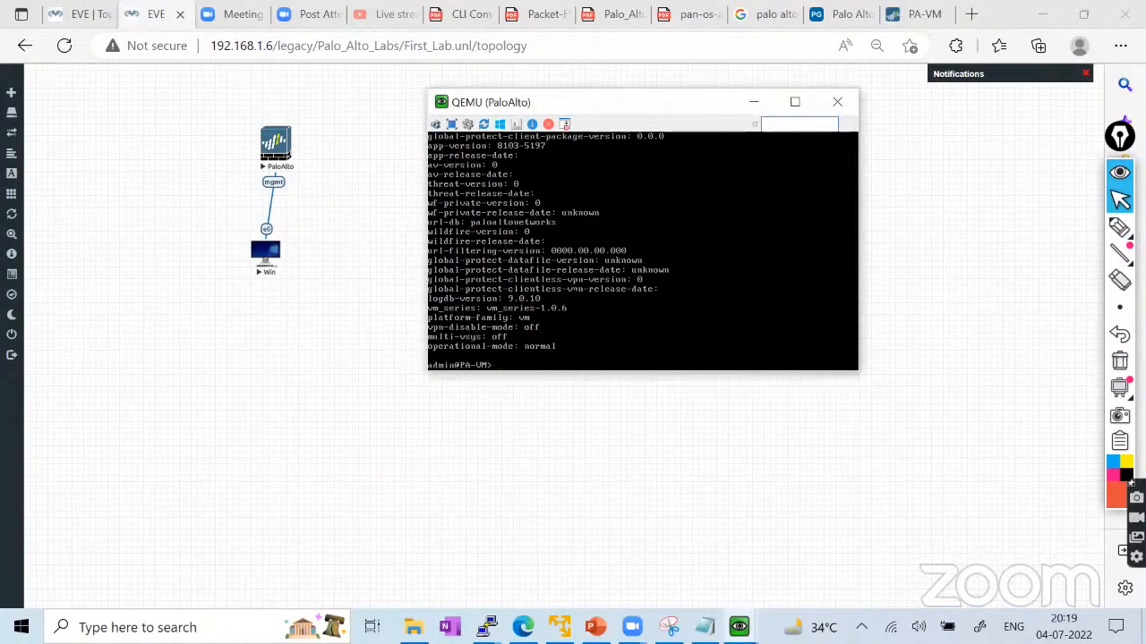
Rerun show system info to confirm ip-assignment dhcp with an unknown ip-address, then refocus the console.
text(show system info)
key(Return)
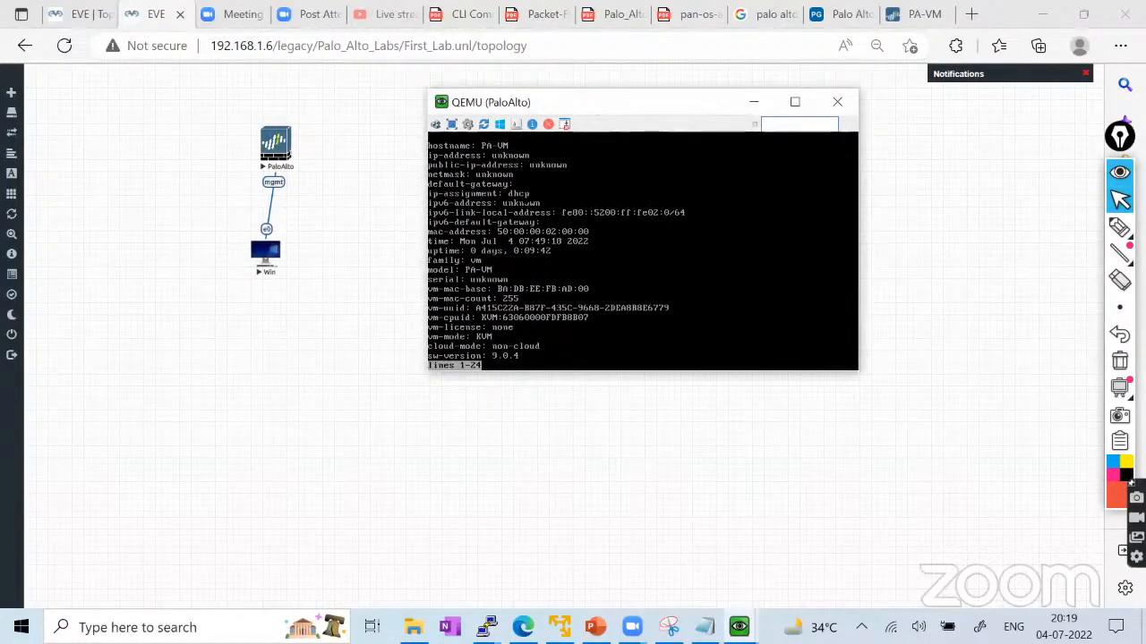
mouse_move(1119, 229)
click(1046, 231)
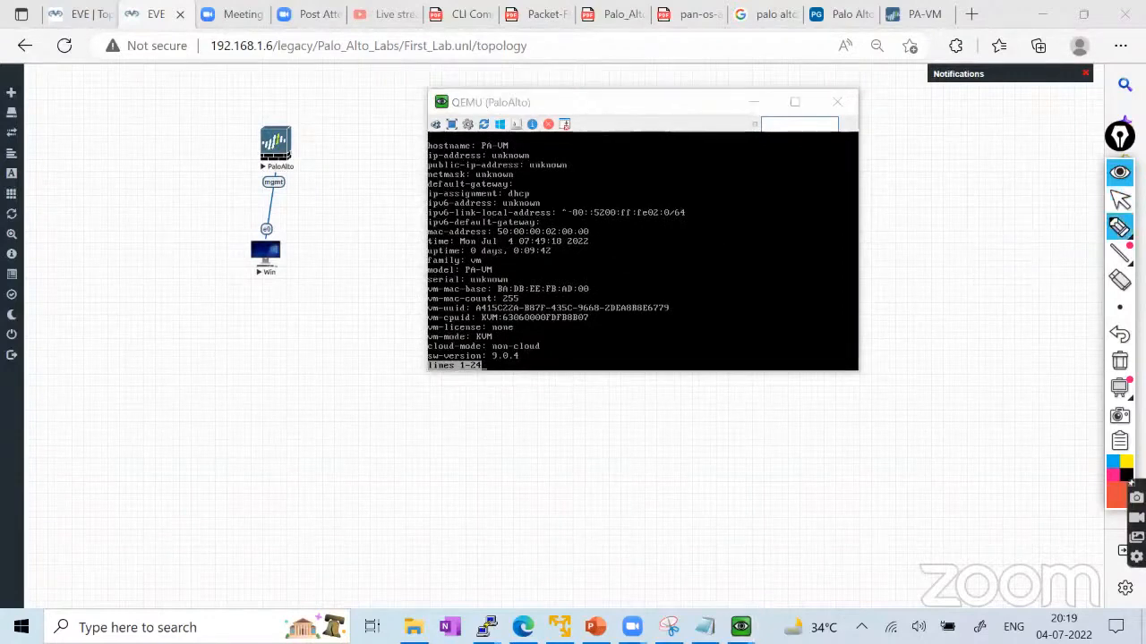
drag(535, 195, 545, 177)
click(1119, 199)
click(70, 14)
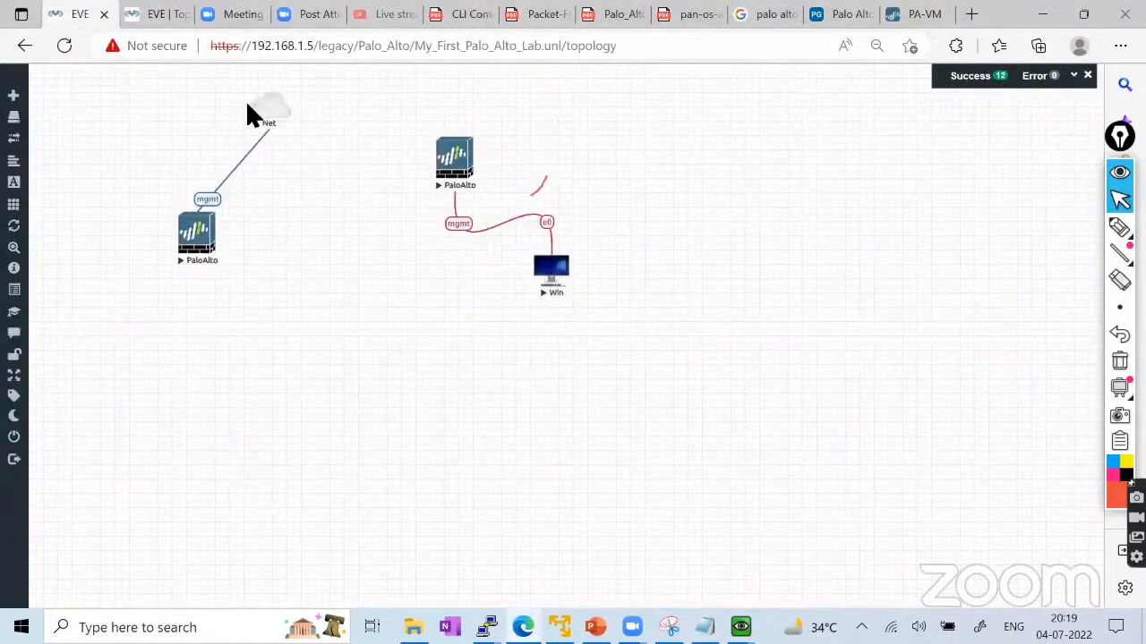
click(163, 13)
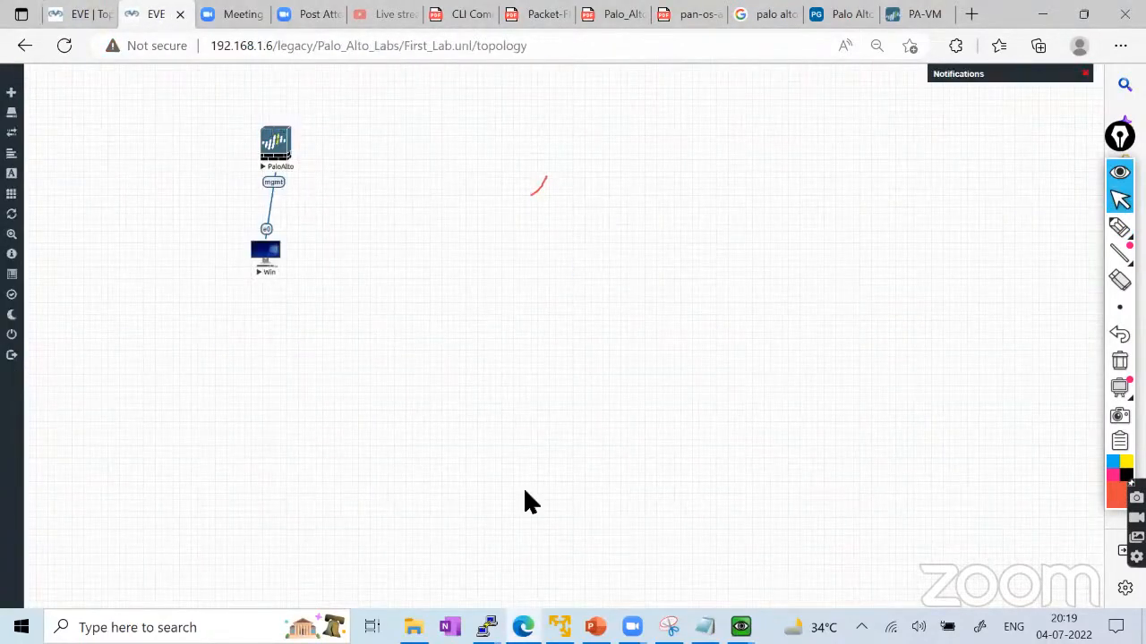
mouse_move(739, 626)
click(822, 546)
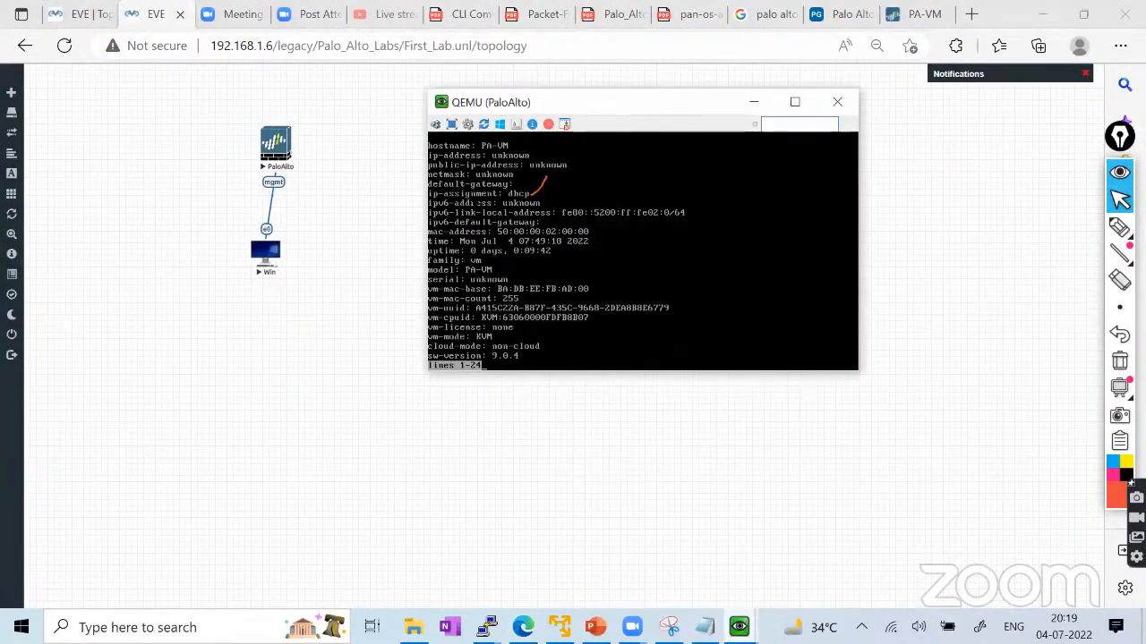
Enter configuration mode and set the management addressing type to static.
key(space)
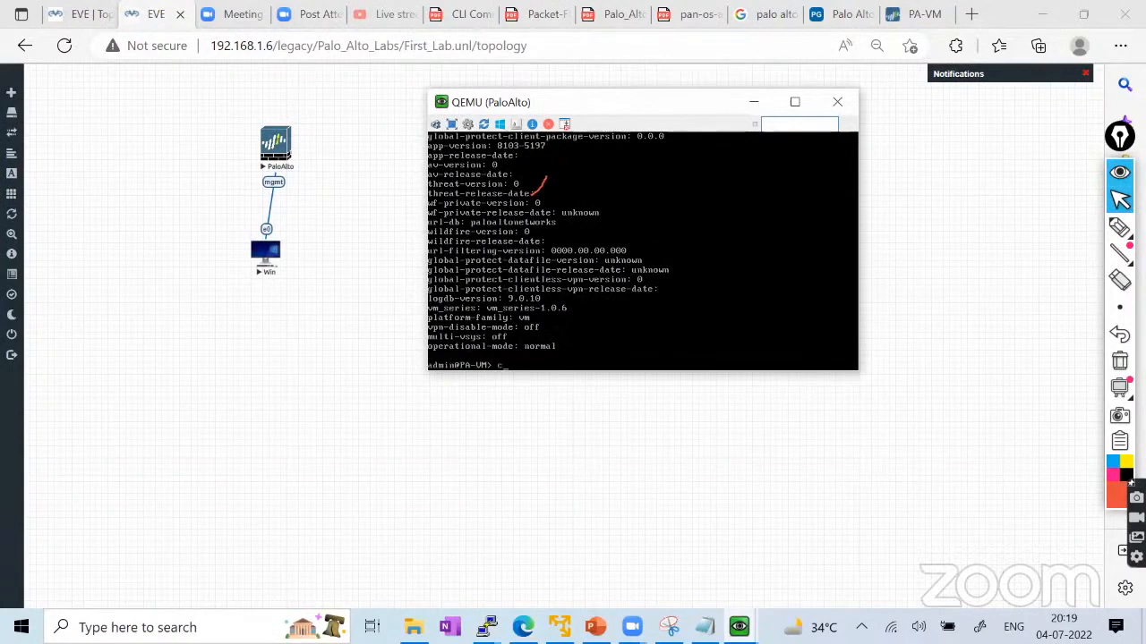
text(configure)
key(Return)
text(set)
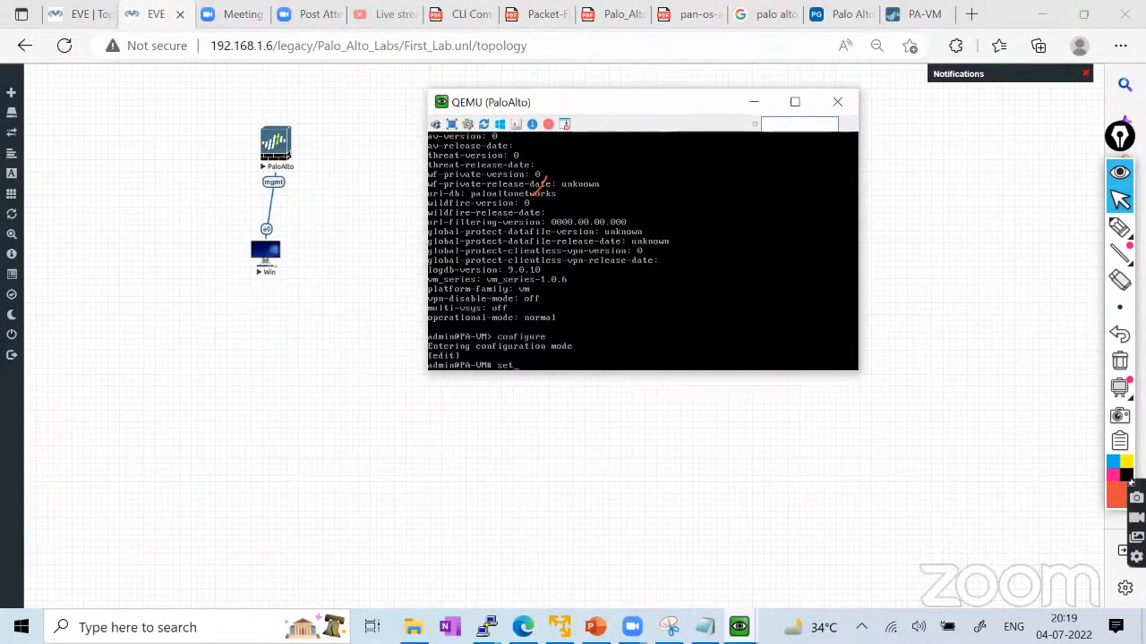
text( deviceconfig system type)
key(question)
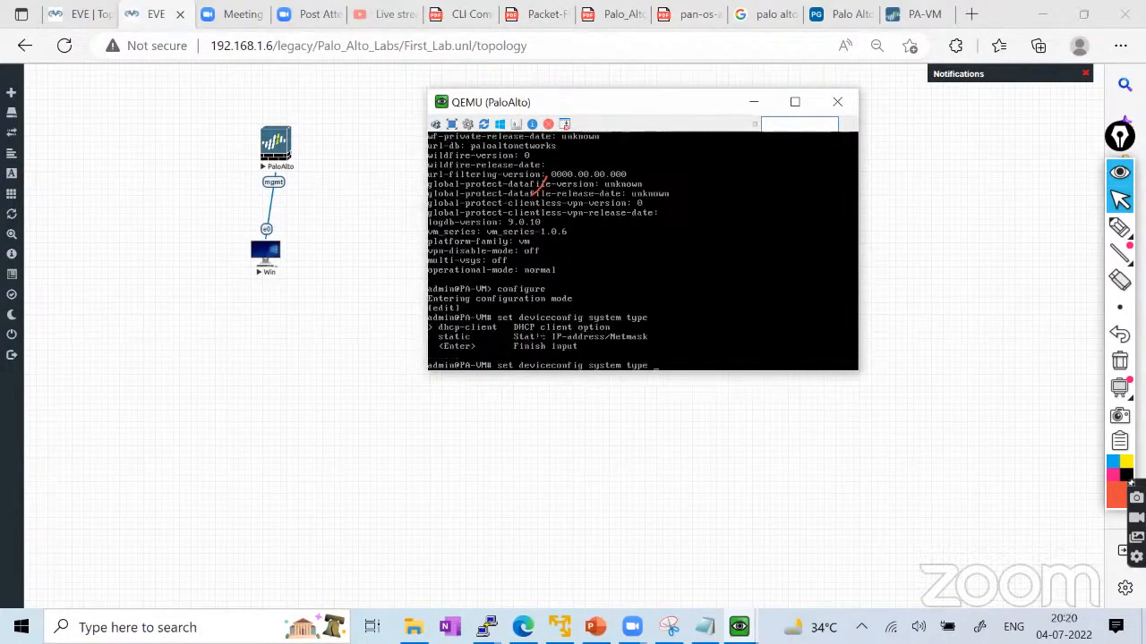
text(static)
key(Return)
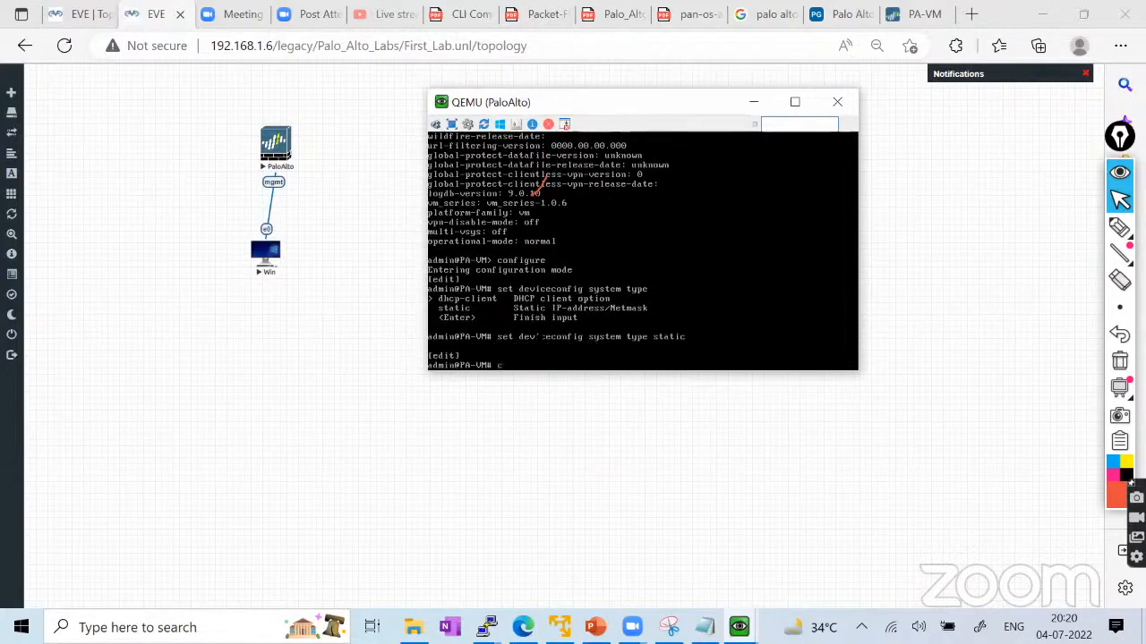
Commit the change and mark up the resulting auto-commit error in the console.
text(commit)
key(Return)
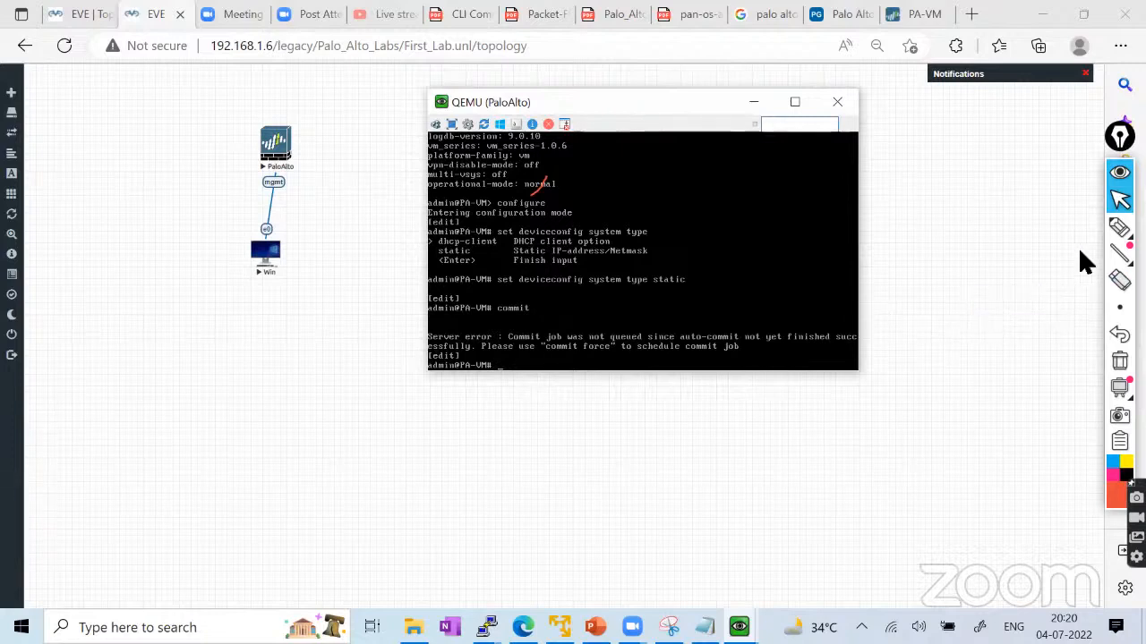
mouse_move(1117, 230)
click(1035, 228)
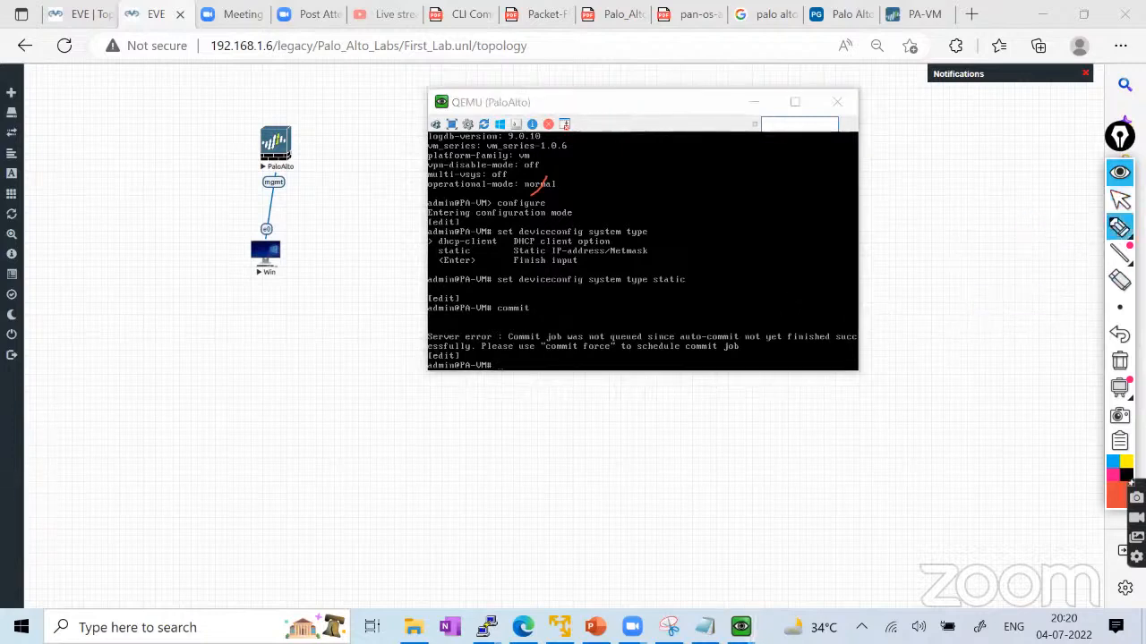
mouse_move(539, 342)
mouse_down()
mouse_move(757, 331)
mouse_move(658, 328)
mouse_move(650, 341)
mouse_up()
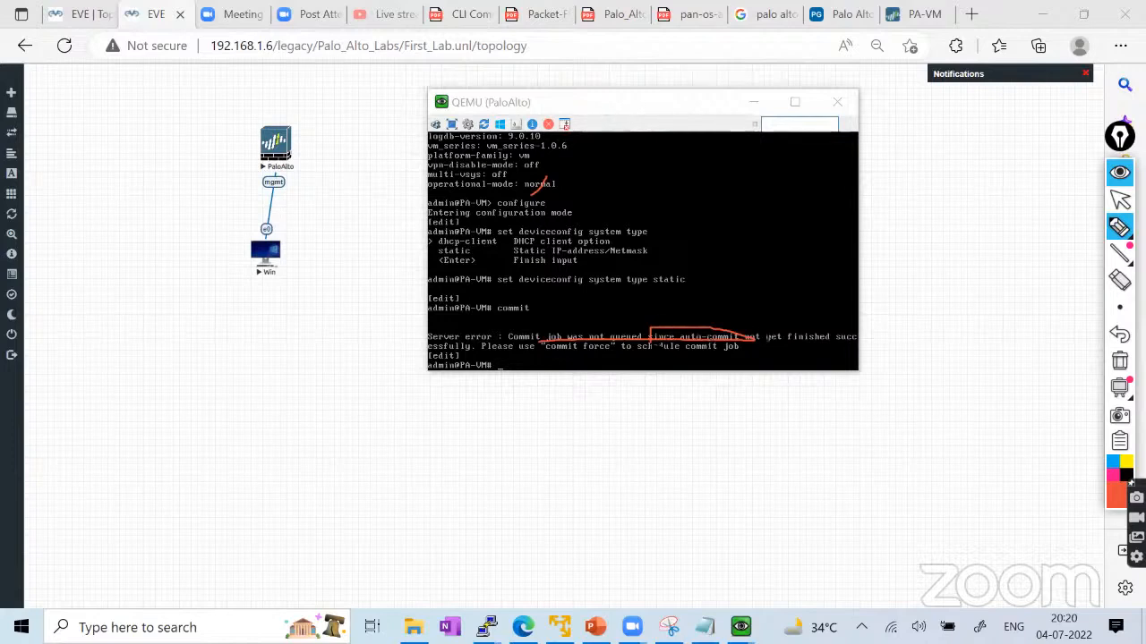
click(1118, 361)
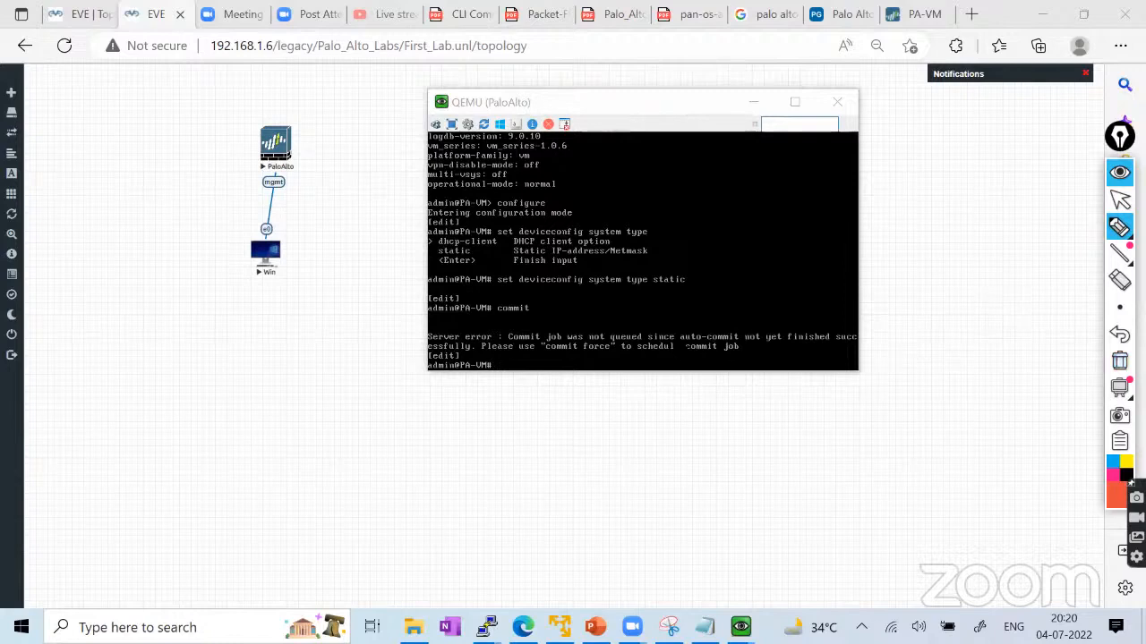
drag(679, 341, 739, 341)
drag(685, 351, 740, 351)
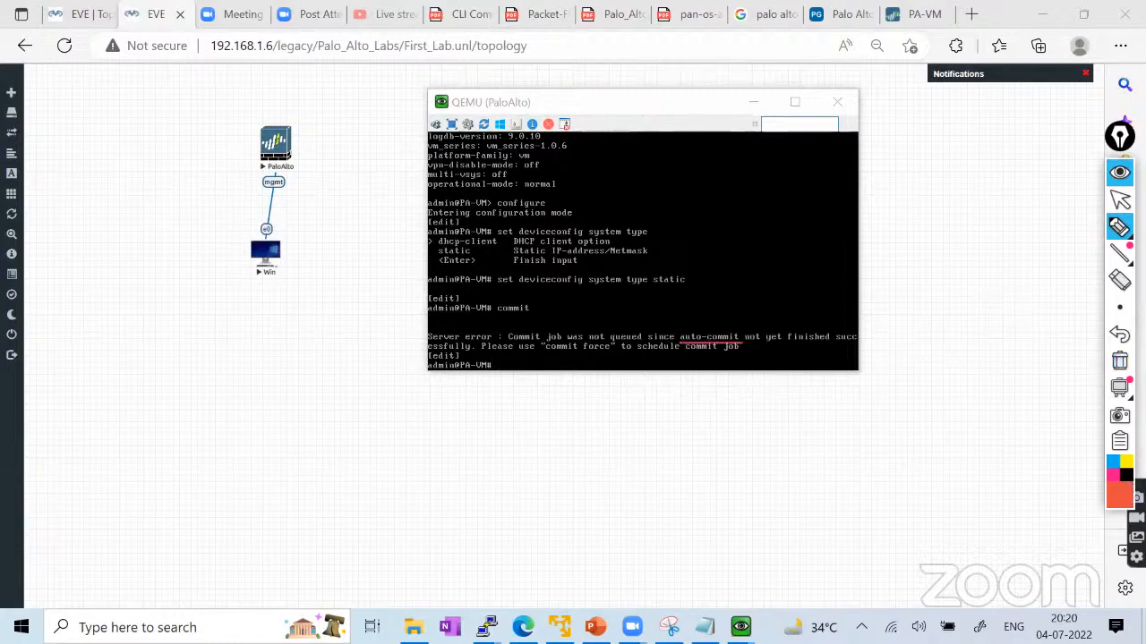
drag(524, 354, 613, 354)
Run 'commit force' so the static setting commits as job 2.
click(1119, 361)
click(1119, 227)
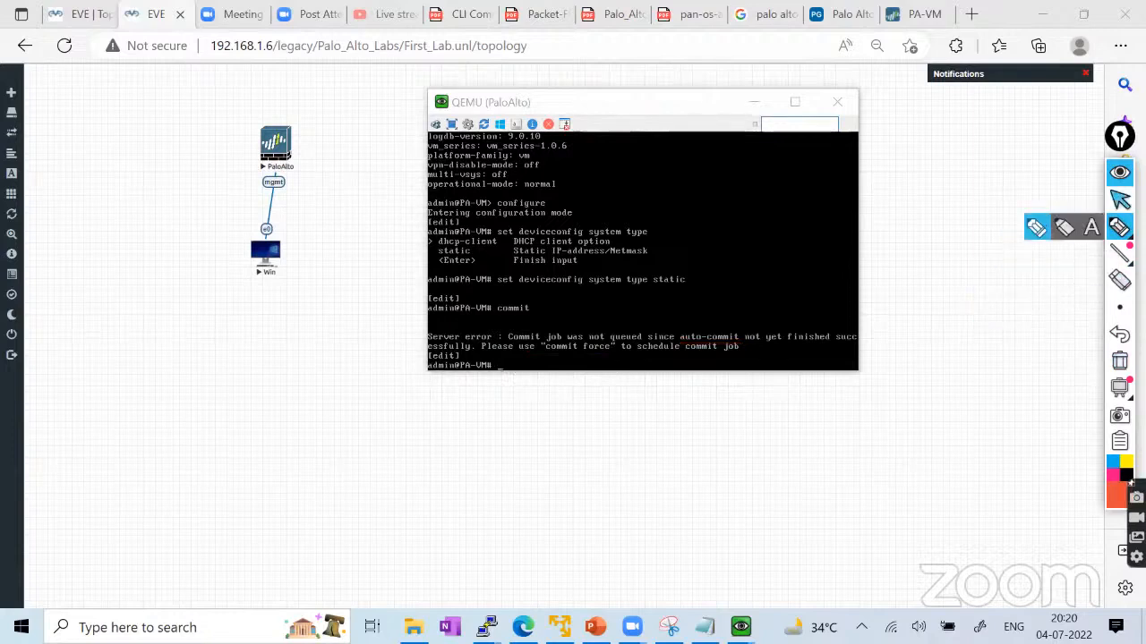
click(1118, 199)
click(591, 348)
text(con)
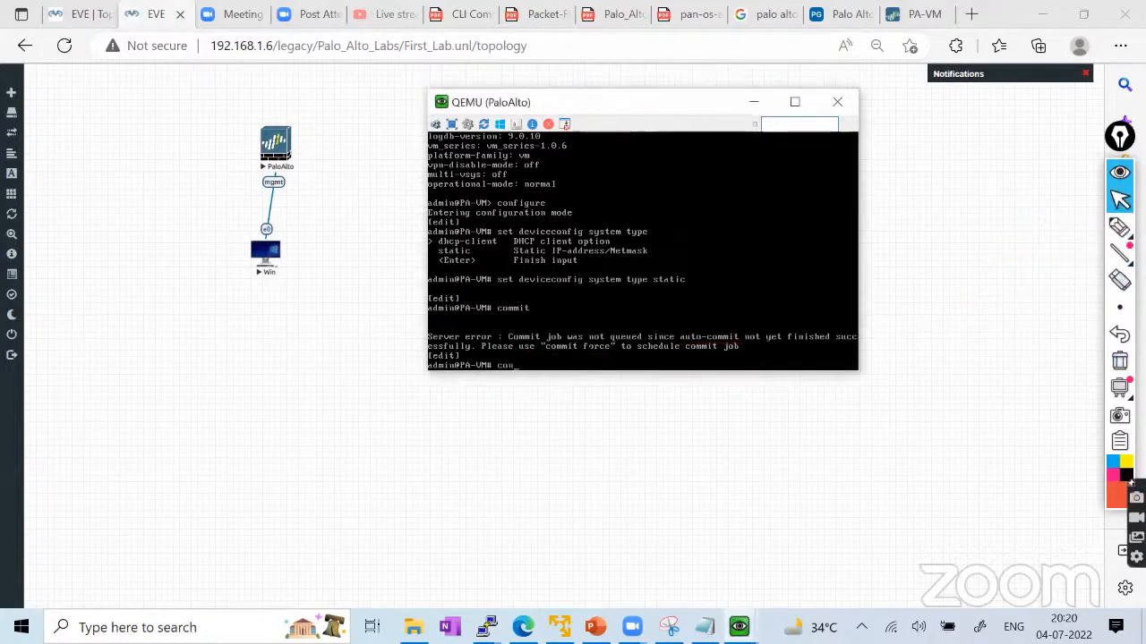
text(mit force ?)
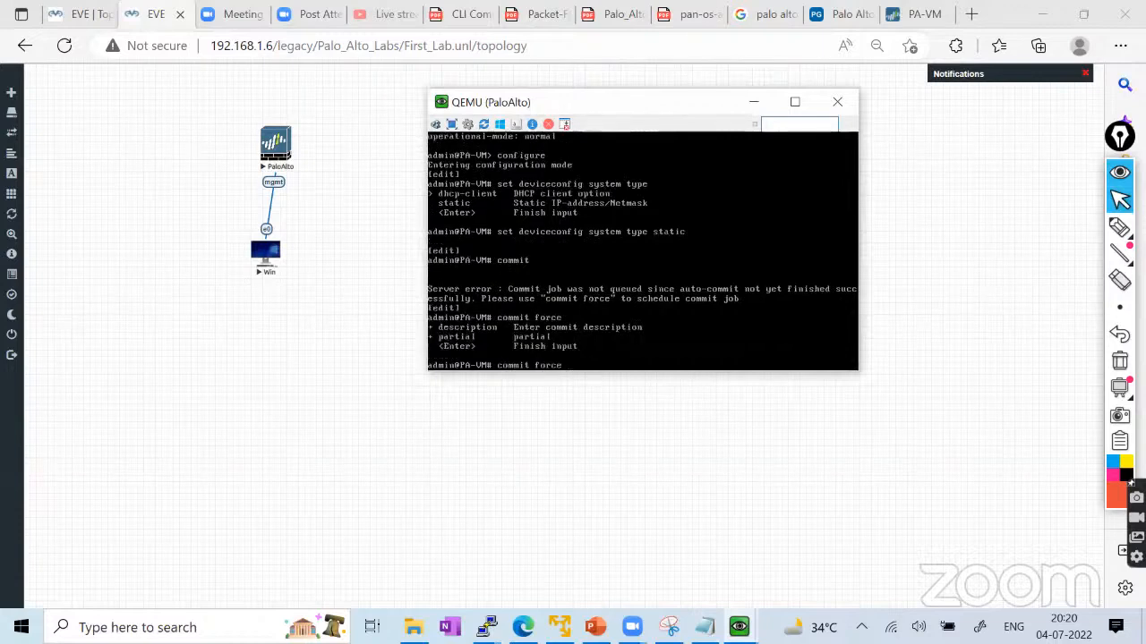
key(Return)
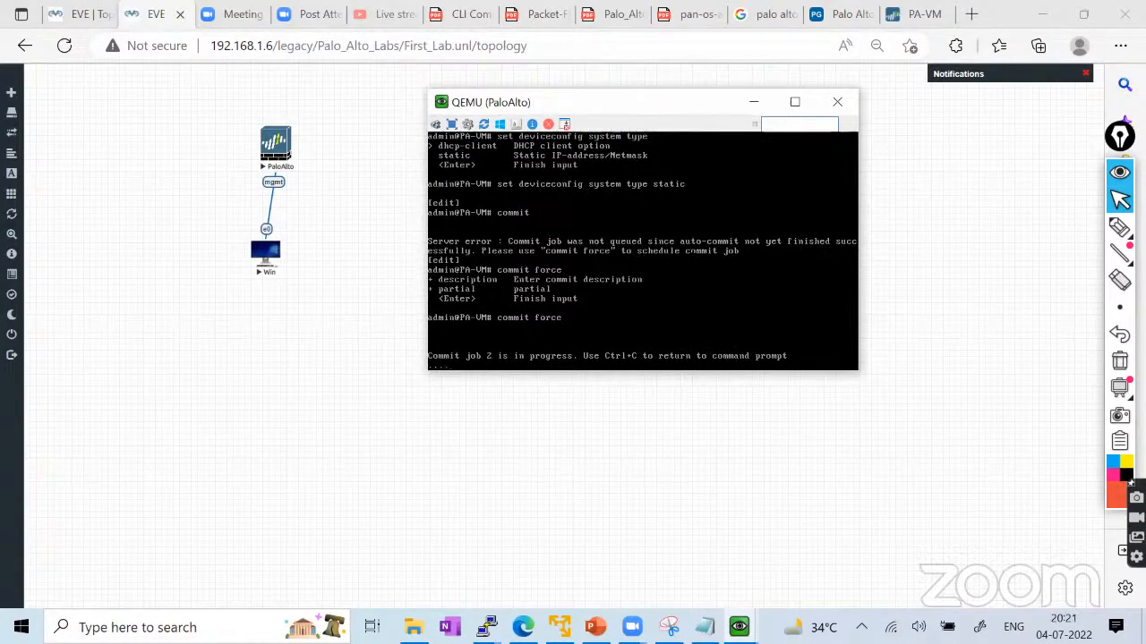
Confirm Auto Commit shows Completed in PAN-OS Tasks, then return to the My_First_Palo_Alto_Lab topology.
click(62, 17)
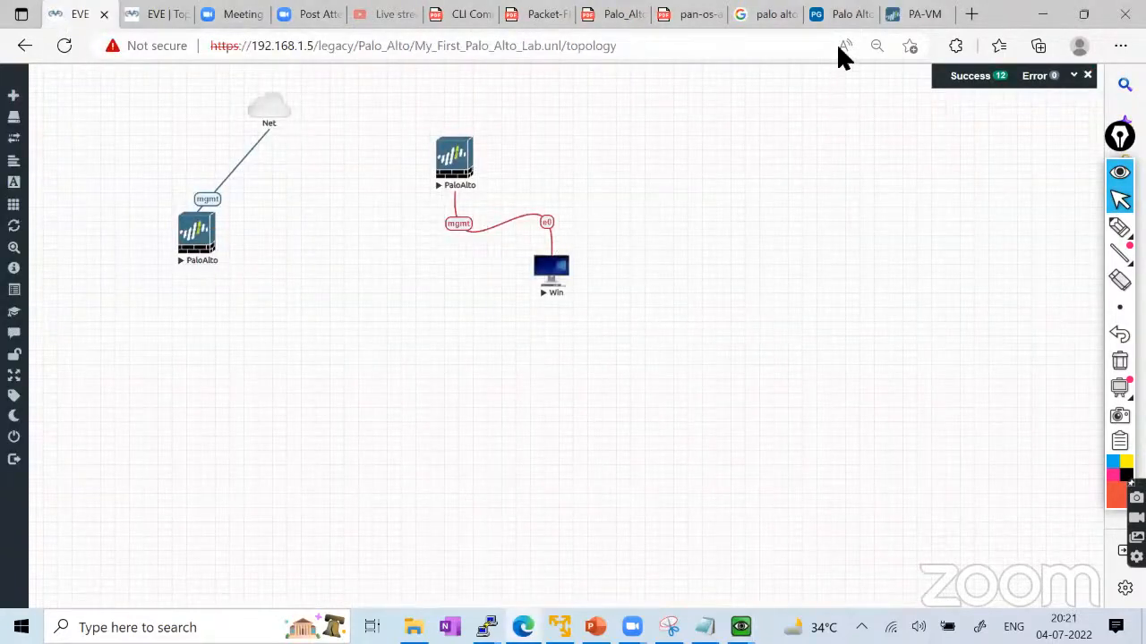
click(922, 15)
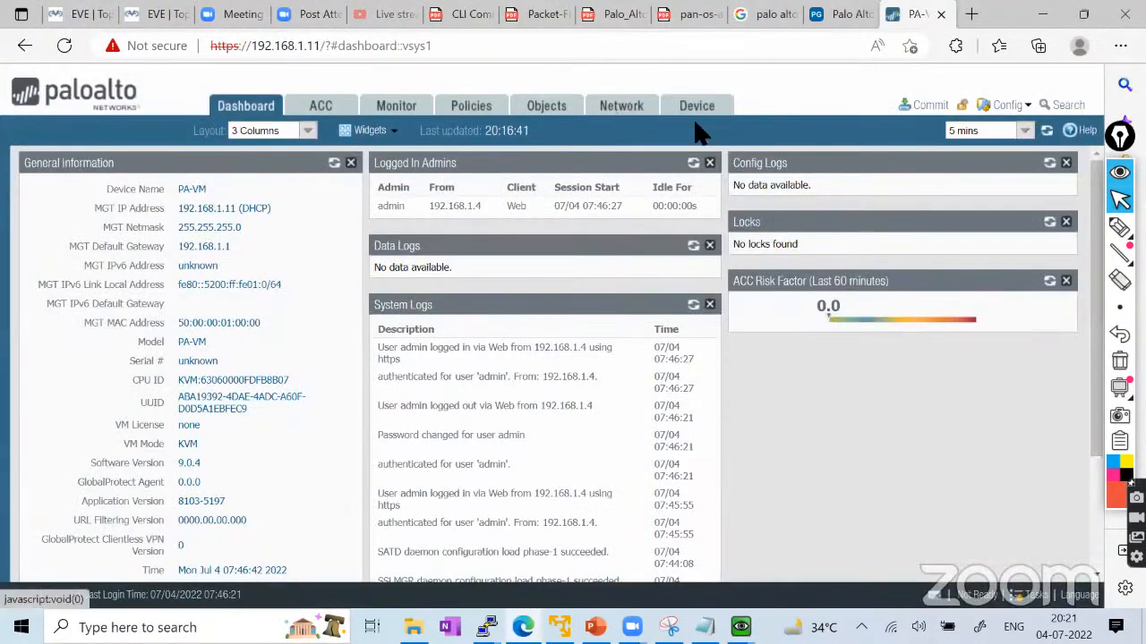
click(1036, 596)
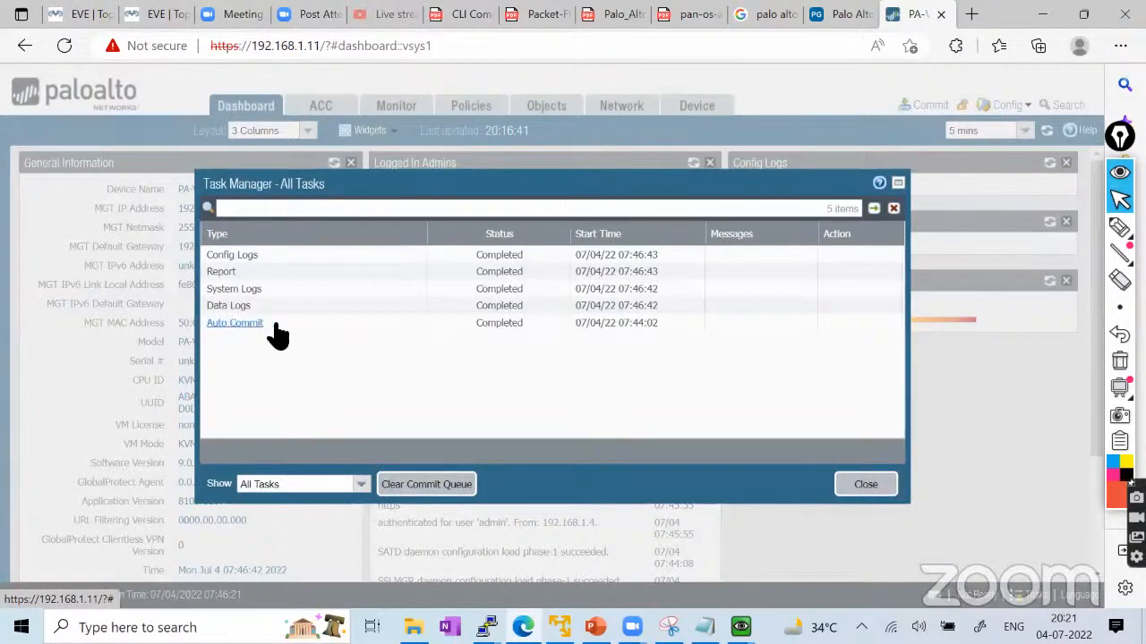
click(850, 486)
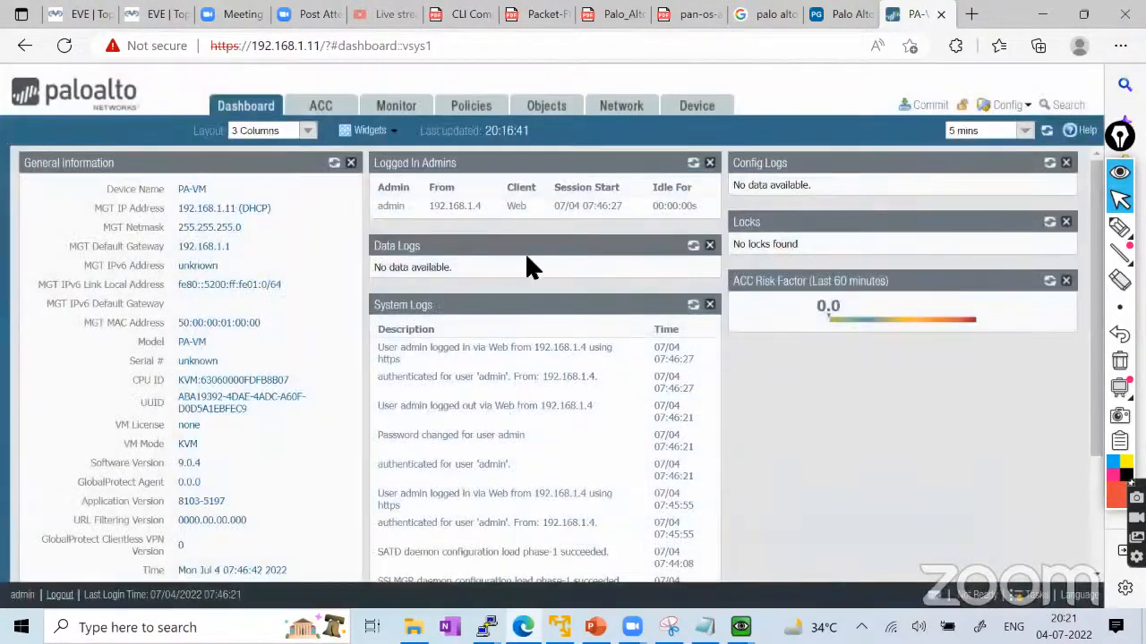
click(170, 22)
click(84, 18)
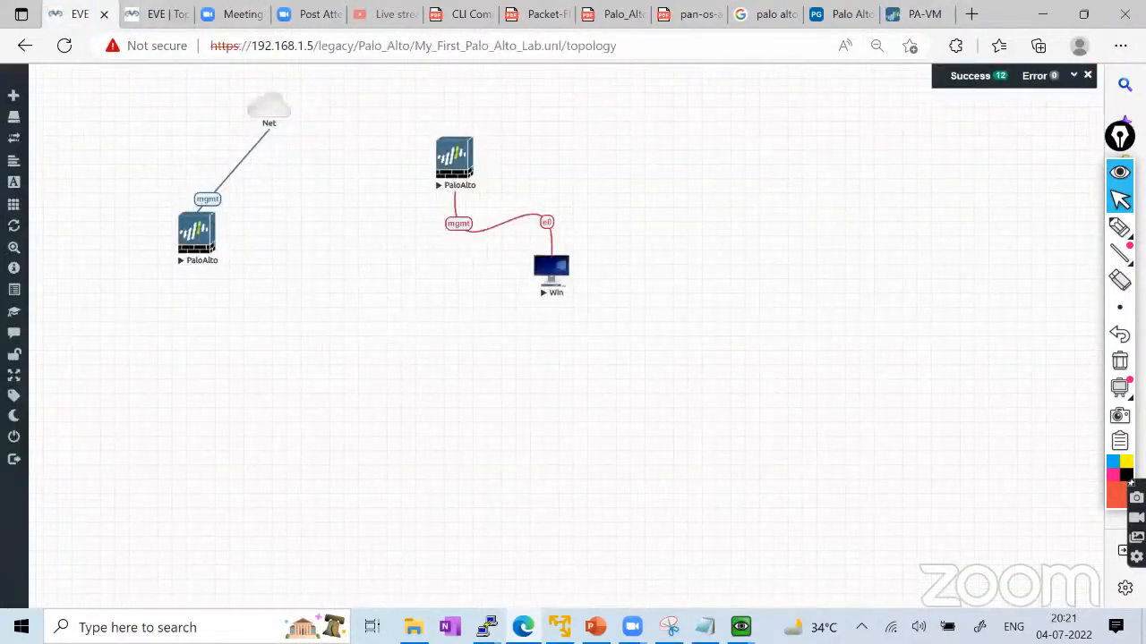
Maximize the 192.168.1.11 PuTTY session and enter configuration mode.
mouse_move(486, 626)
click(593, 545)
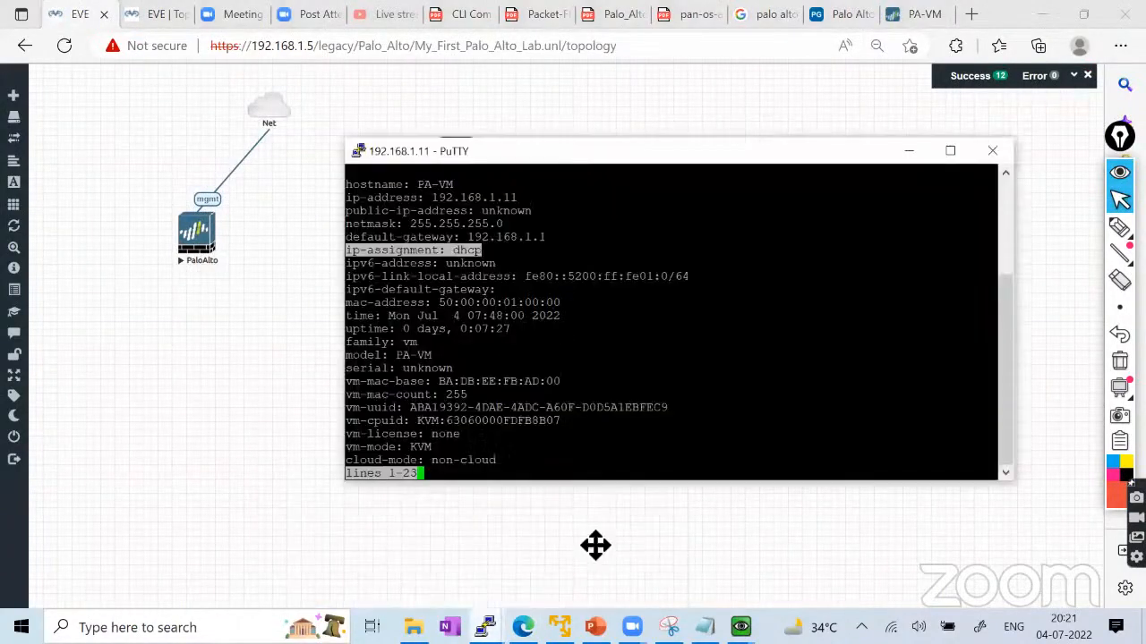
click(950, 151)
key(Return)
key(Return)
key(Return)
key(Return)
key(Return)
key(Return)
key(Return)
key(Return)
key(Return)
key(Return)
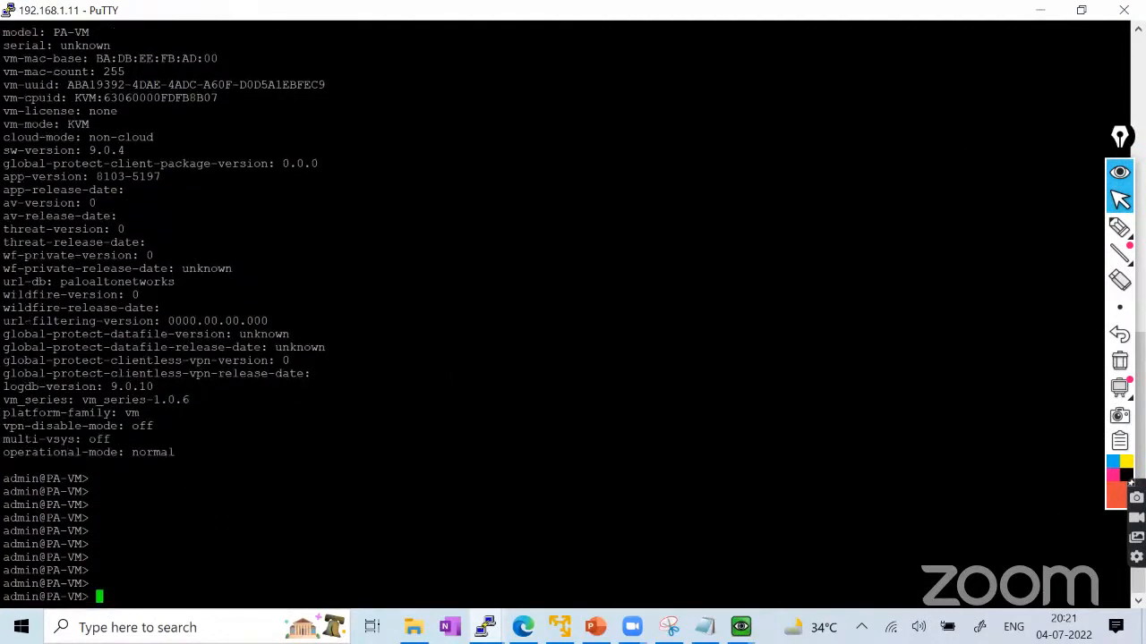
text(confr)
key(BackSpace)
text(igure)
key(Return)
Build 'set deviceconfig system type static' using Tab completion.
text(set)
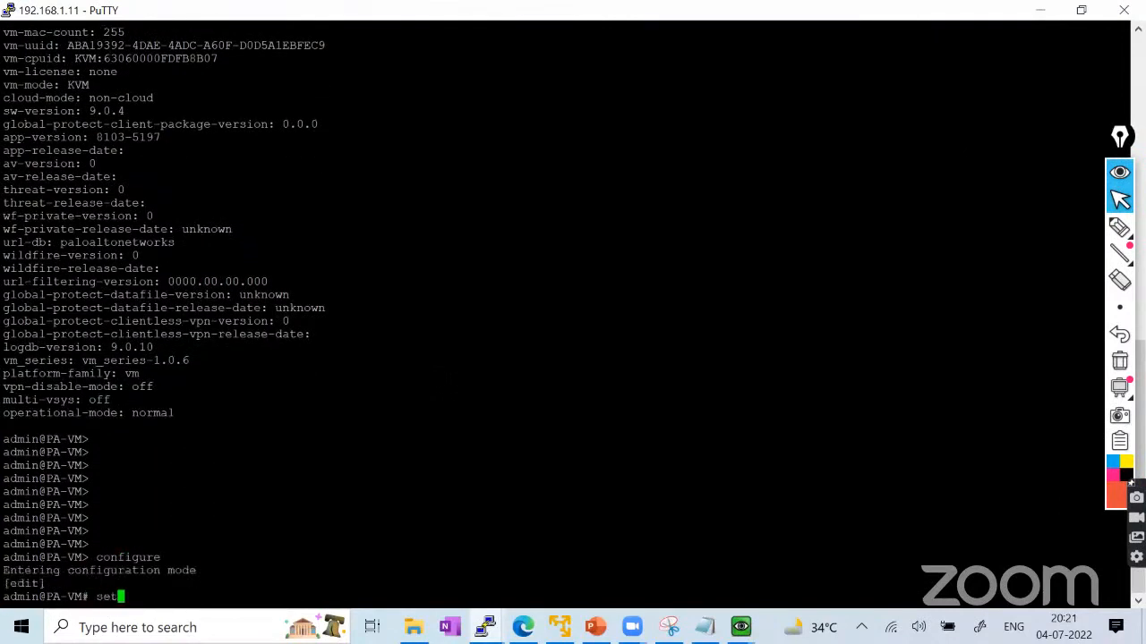
text( de)
key(Tab)
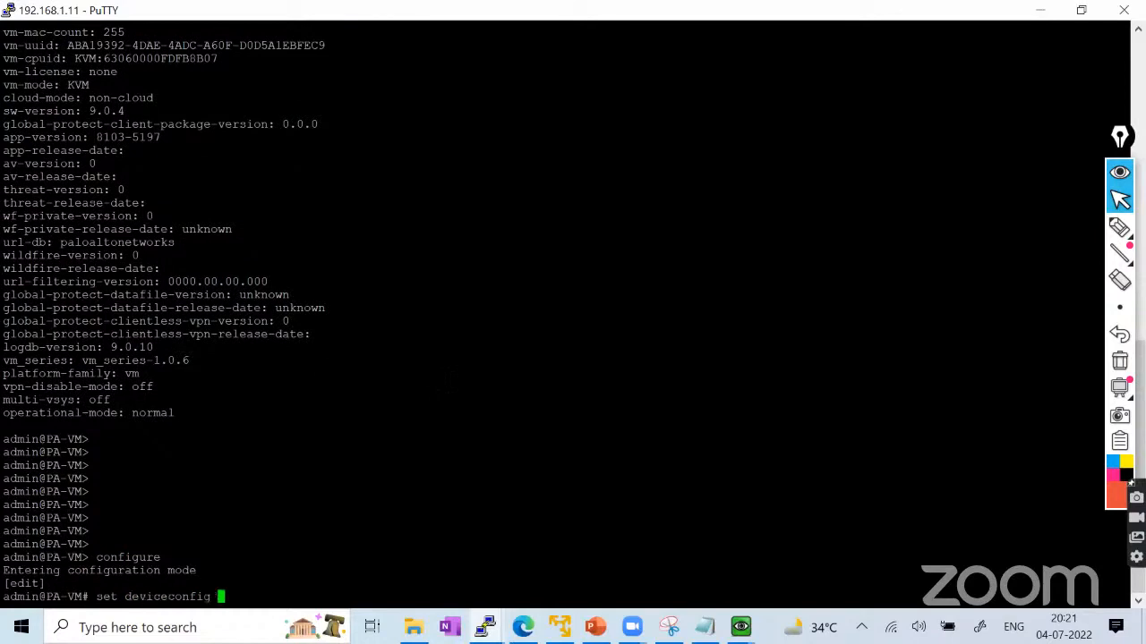
text(sy)
key(Tab)
text(ty)
key(Tab)
text(st)
key(Tab)
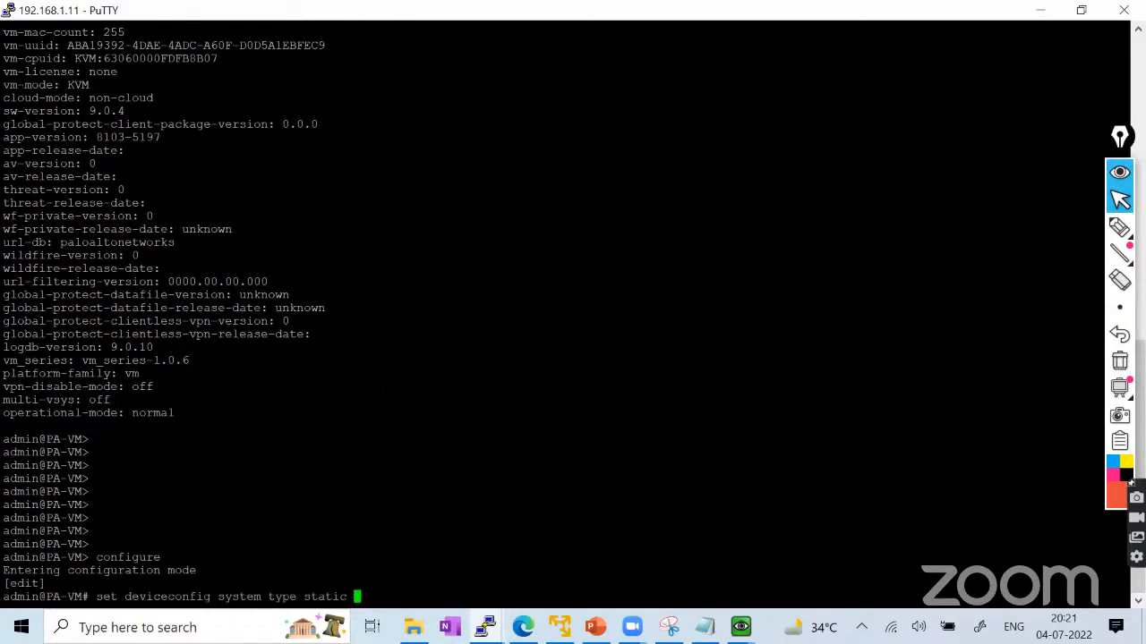
Highlight the current ip-assignment dhcp and address 192.168.1.11 in scrollback, then restore the session.
key(shift+Page_Up)
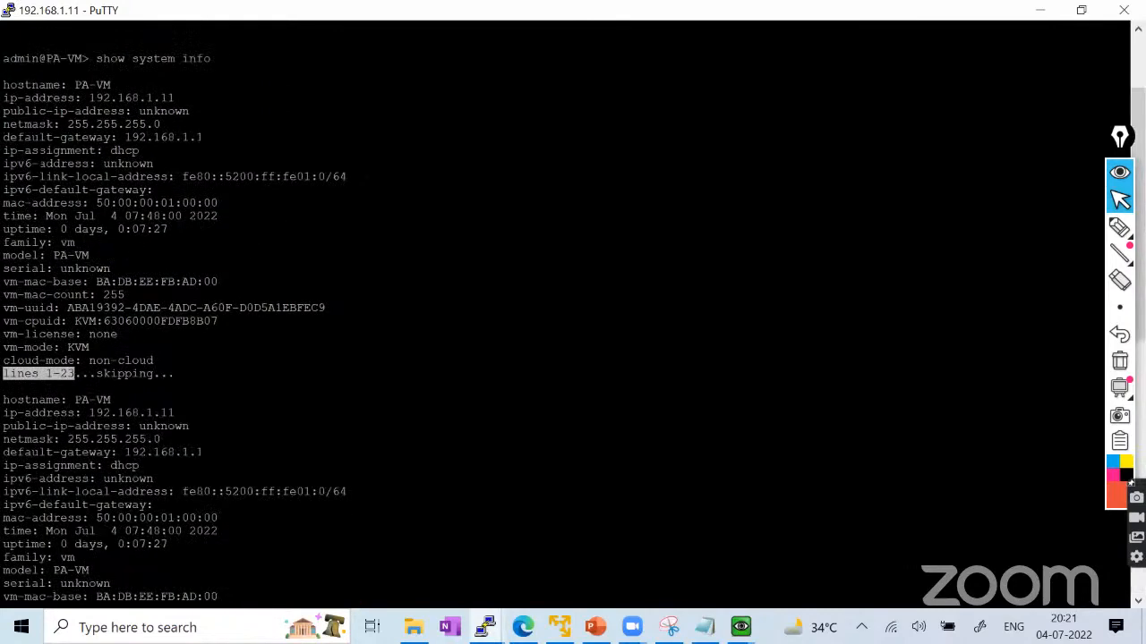
drag(8, 150, 140, 150)
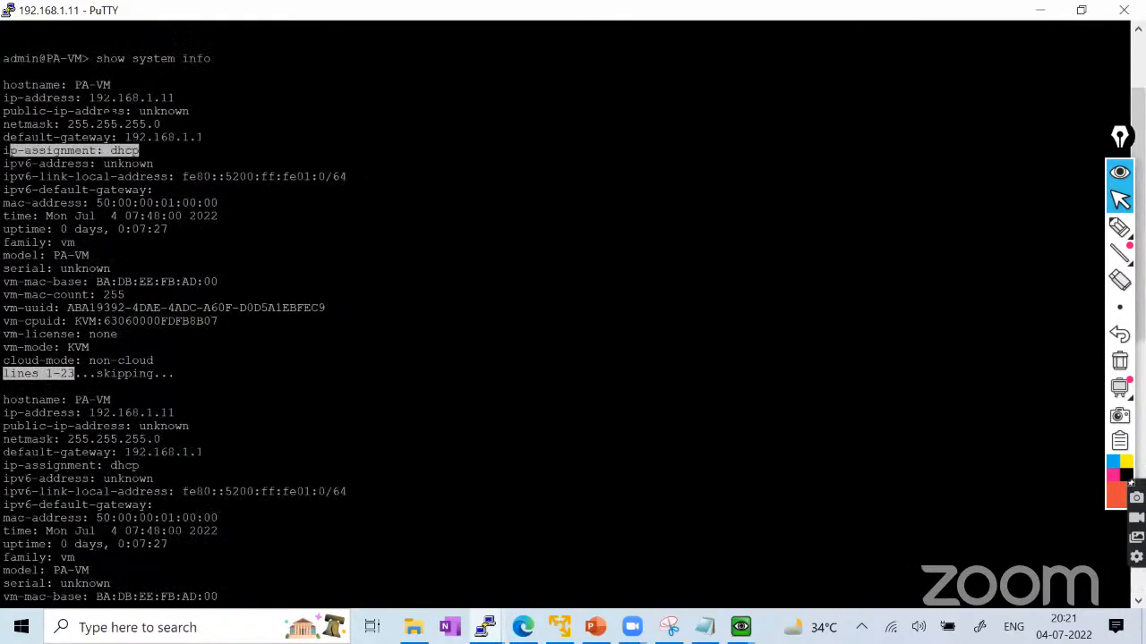
drag(83, 97, 177, 107)
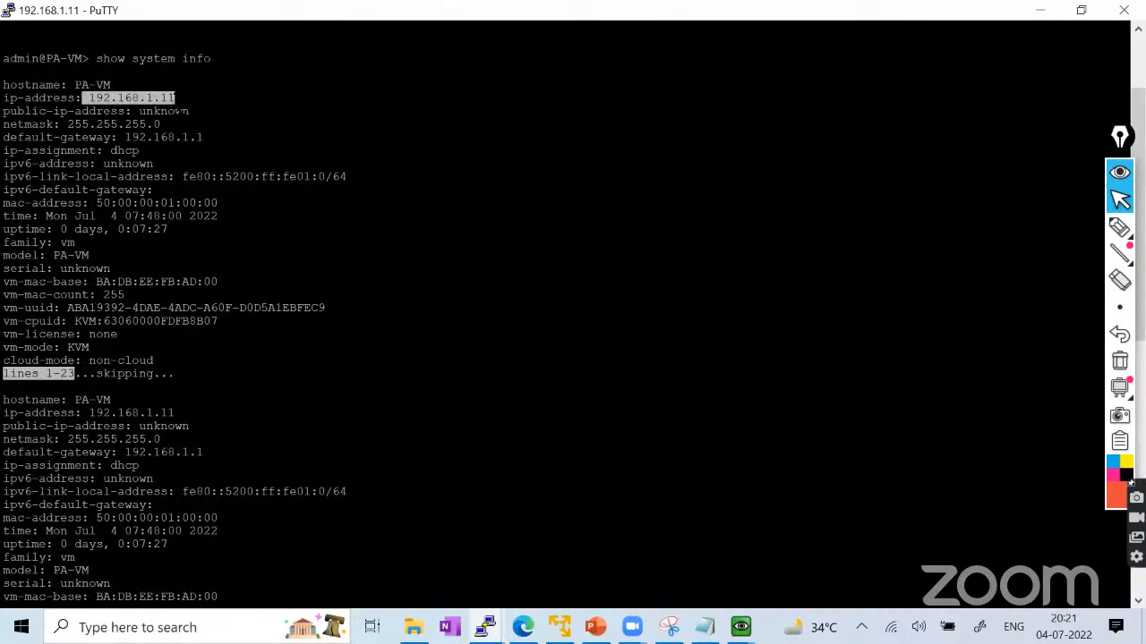
click(1040, 10)
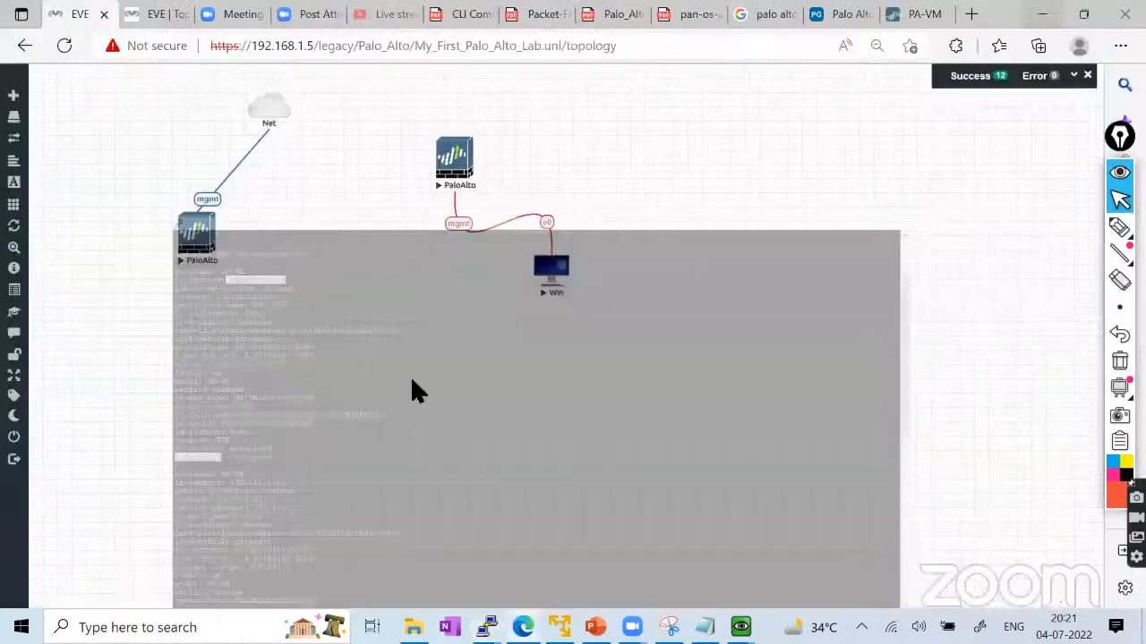
click(486, 627)
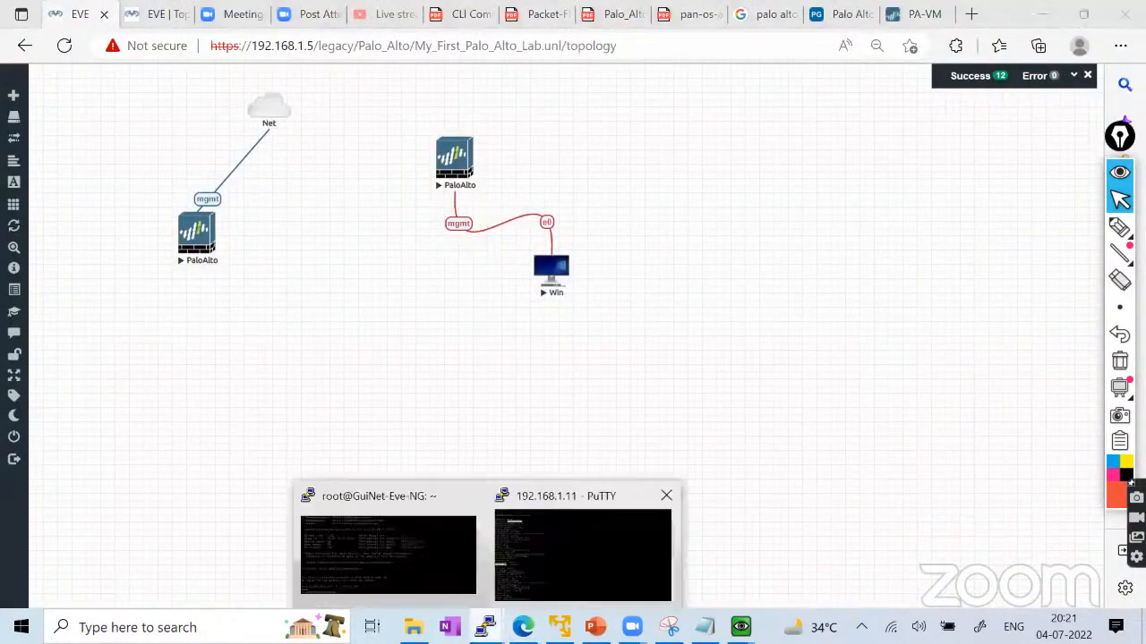
click(543, 555)
scroll(573, 313, down, 15)
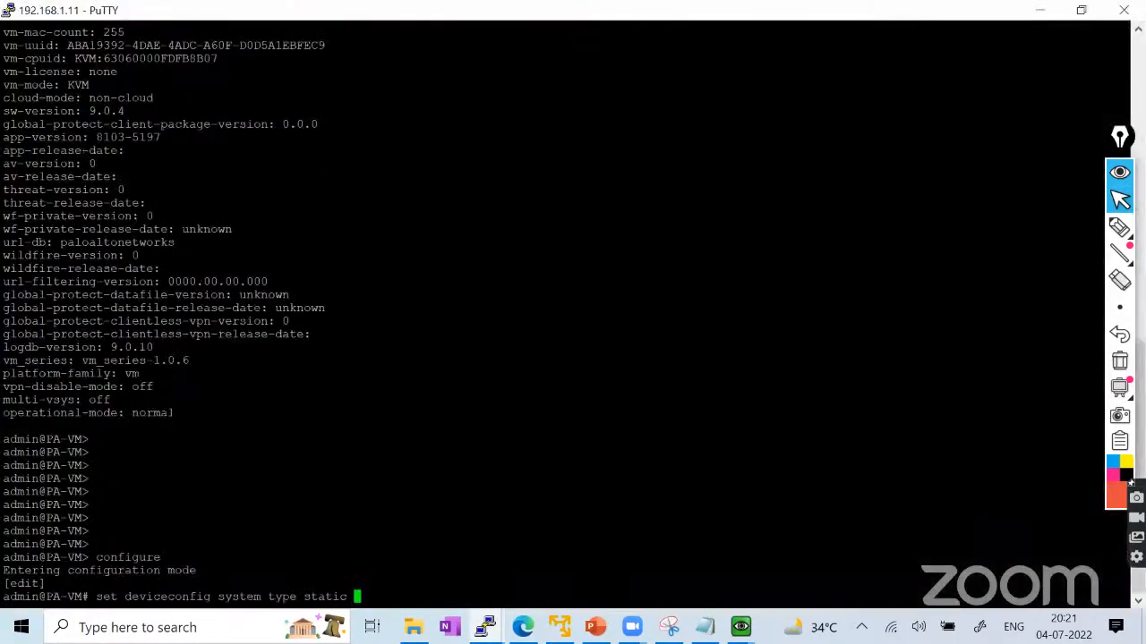
Commit the static assignment and highlight job 2's 'configuration committed successfully' output.
text(commit)
key(Return)
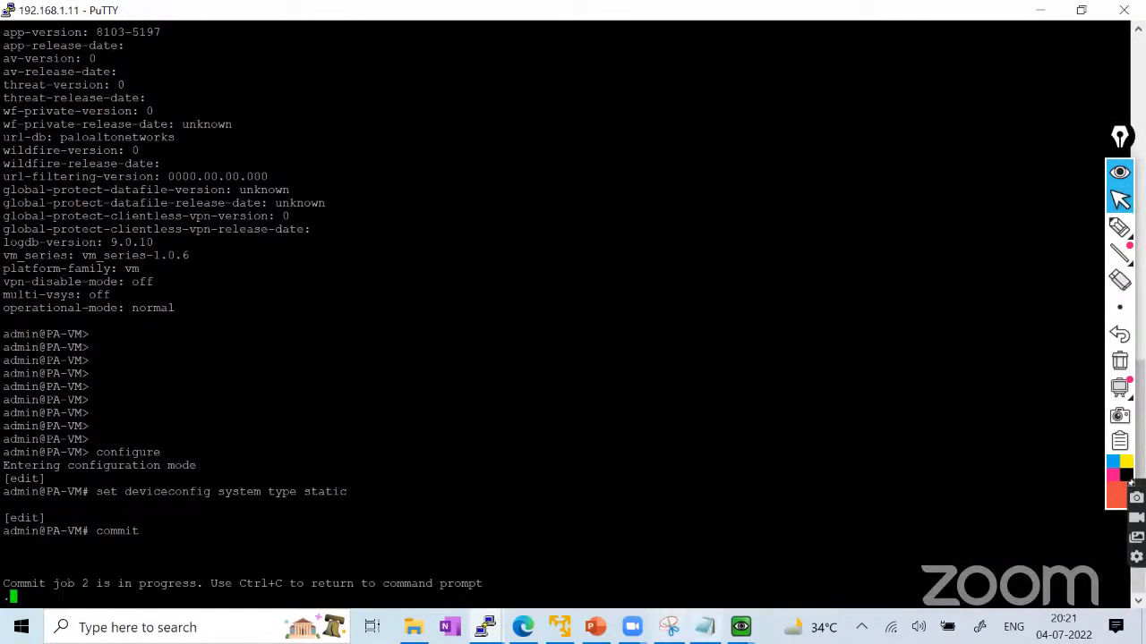
mouse_move(485, 626)
mouse_move(738, 626)
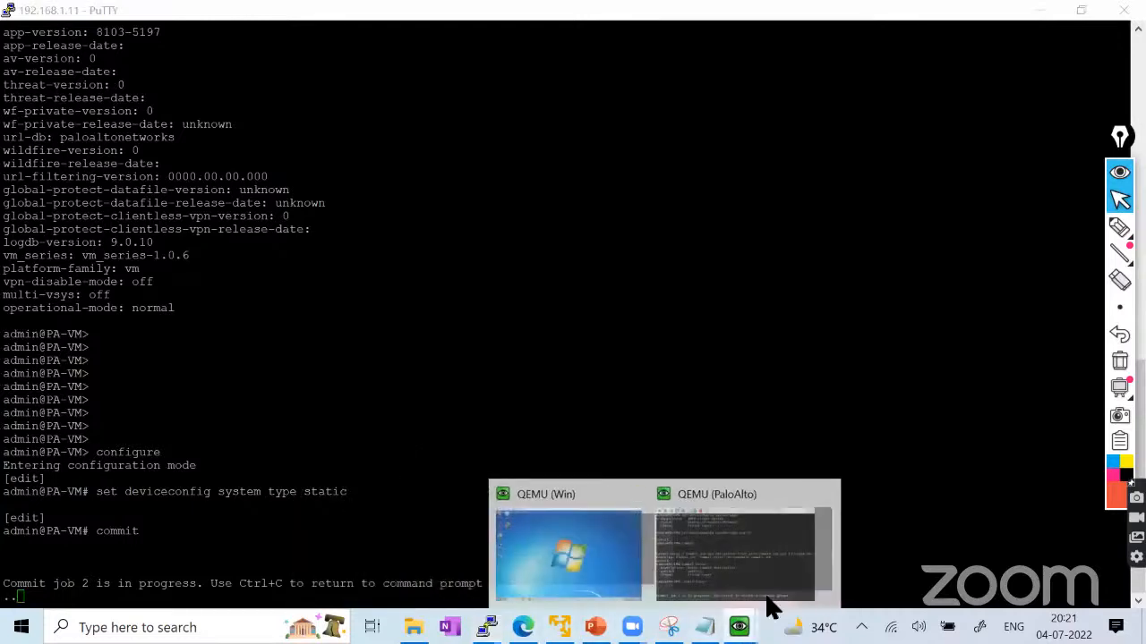
click(768, 573)
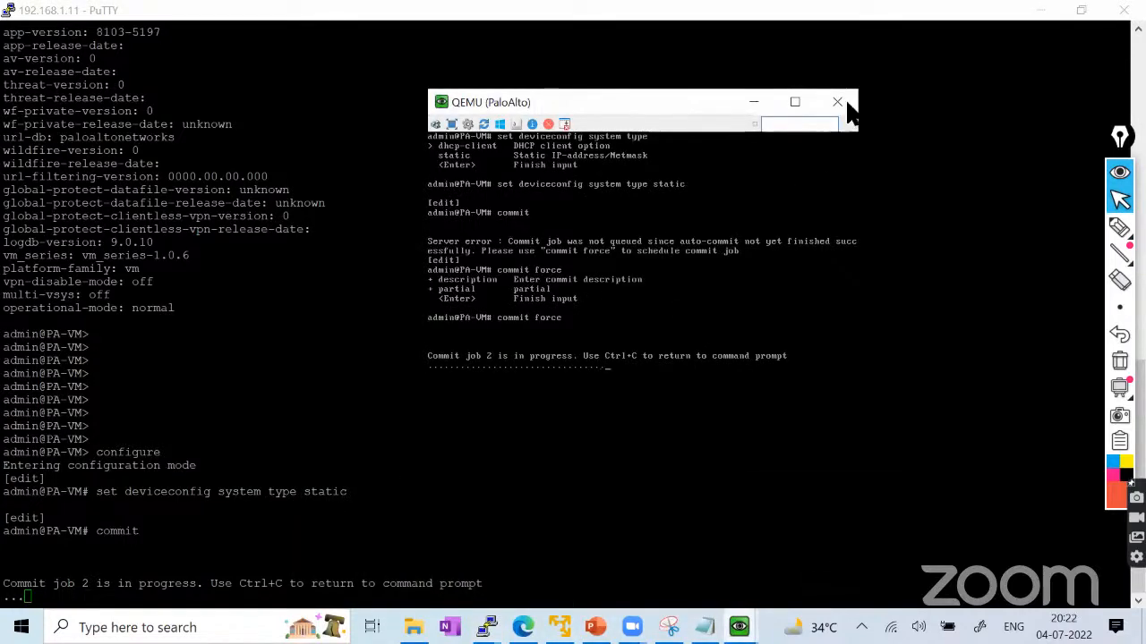
click(750, 98)
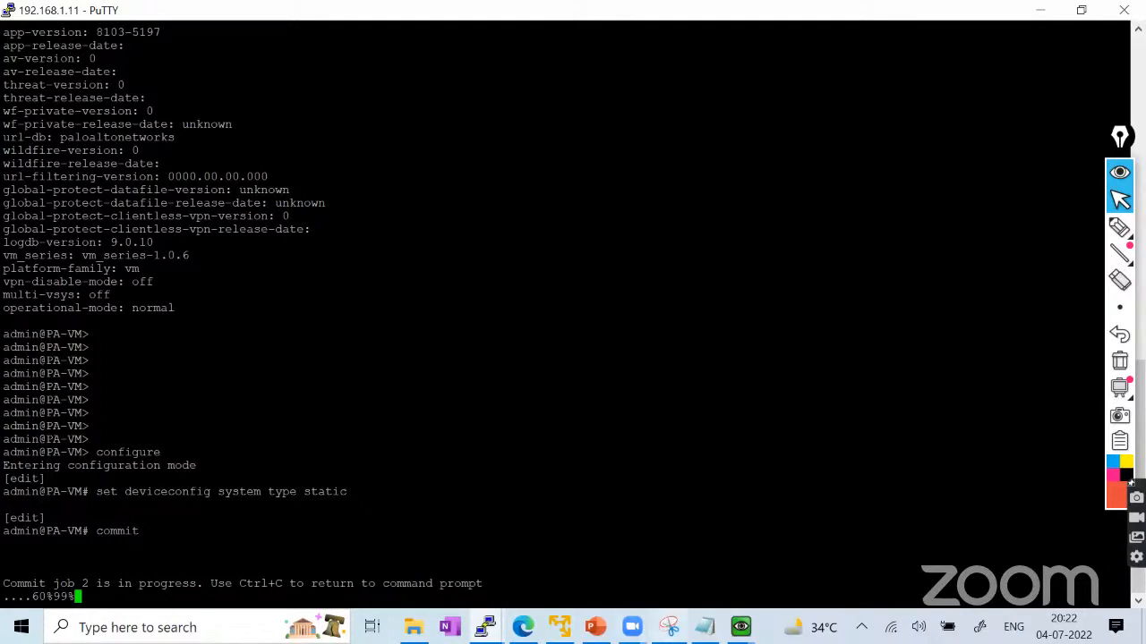
mouse_move(741, 627)
click(818, 553)
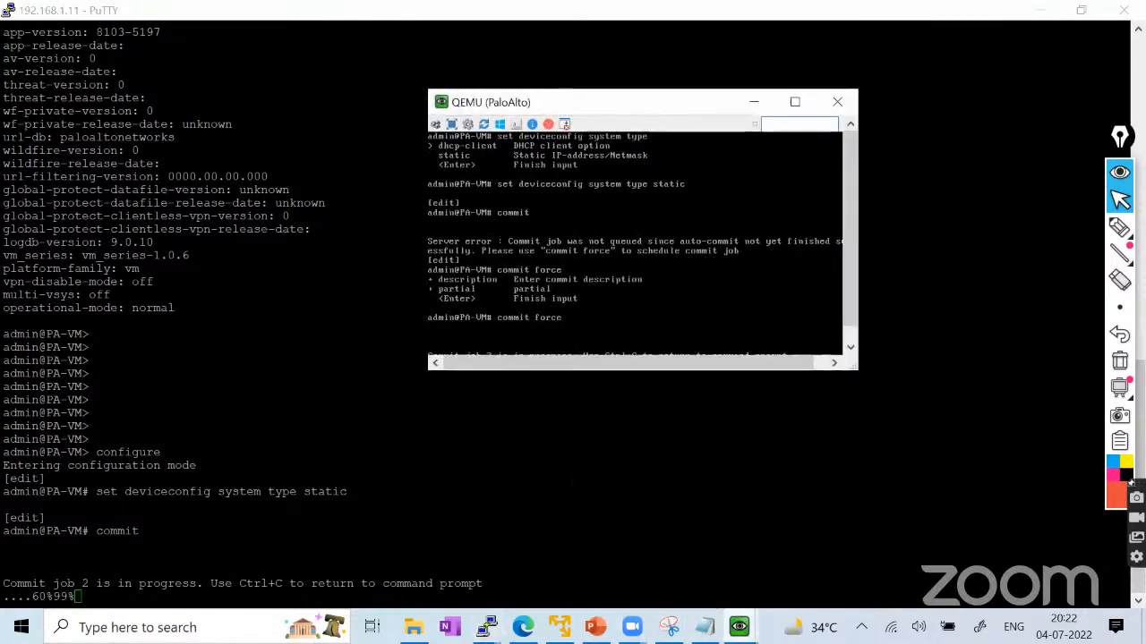
click(851, 349)
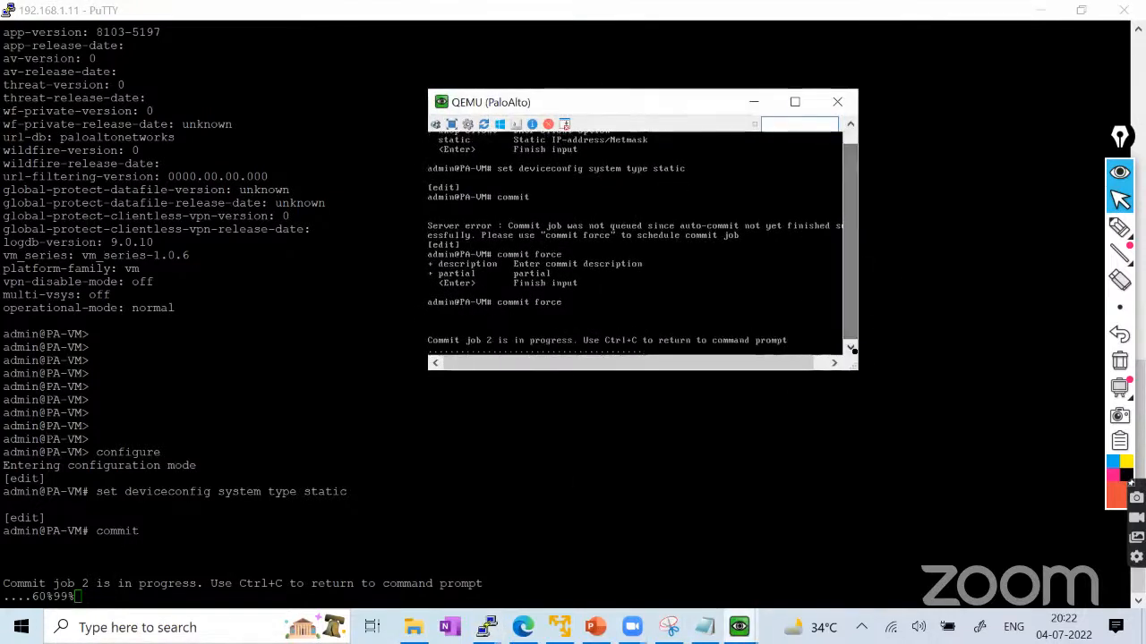
click(754, 102)
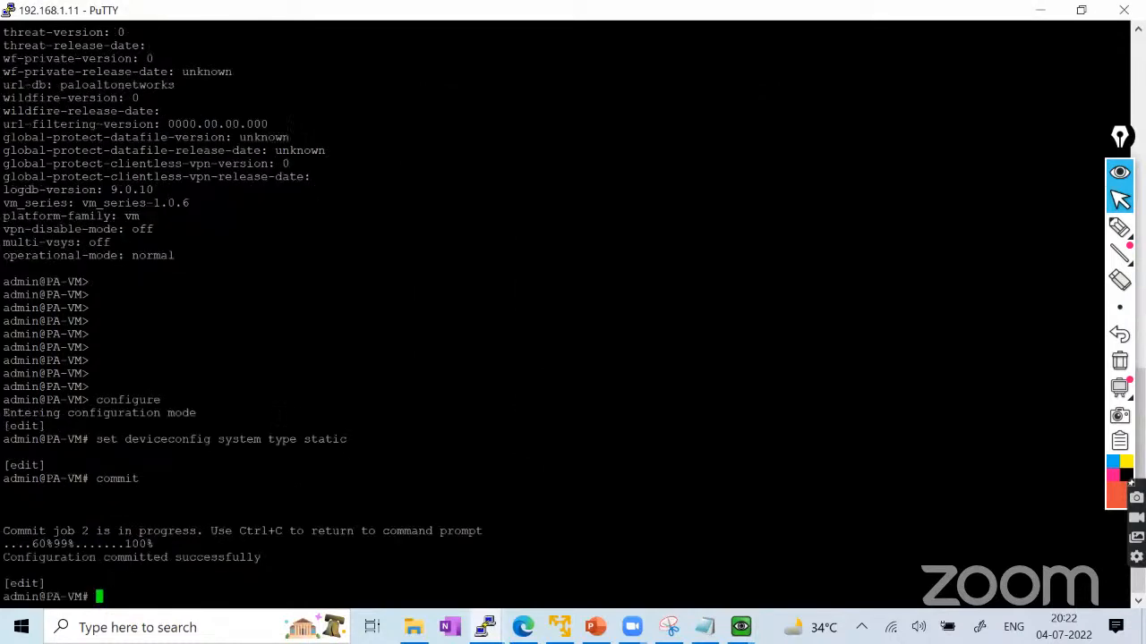
drag(1123, 557, 15, 523)
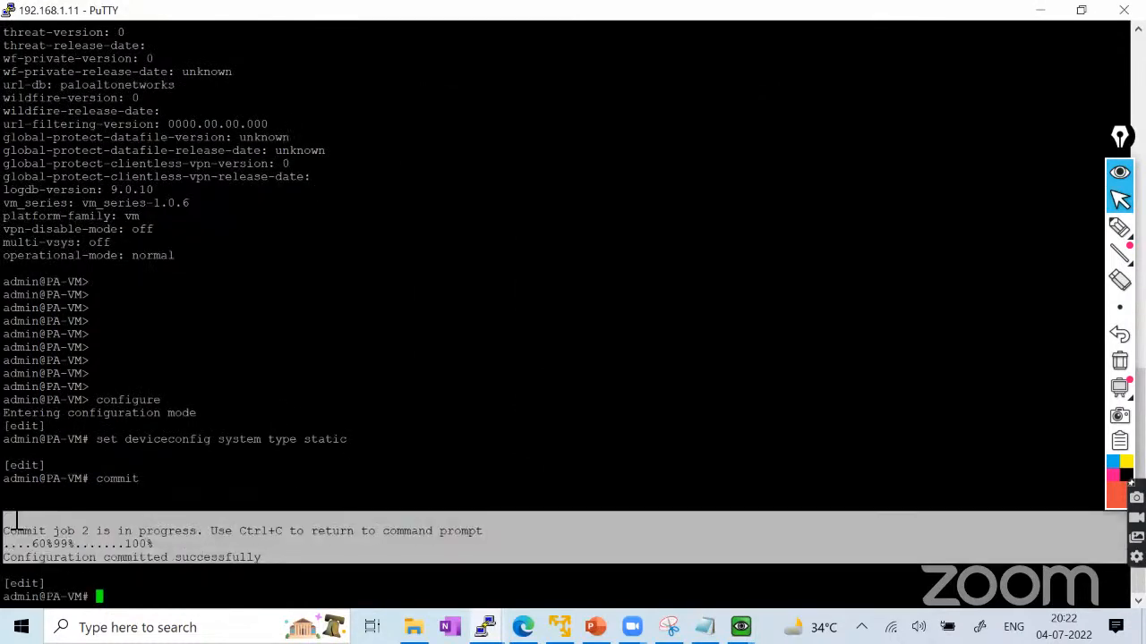
Exit configuration mode and run 'show system info', highlighting the new ip-assignment: static line.
click(26, 532)
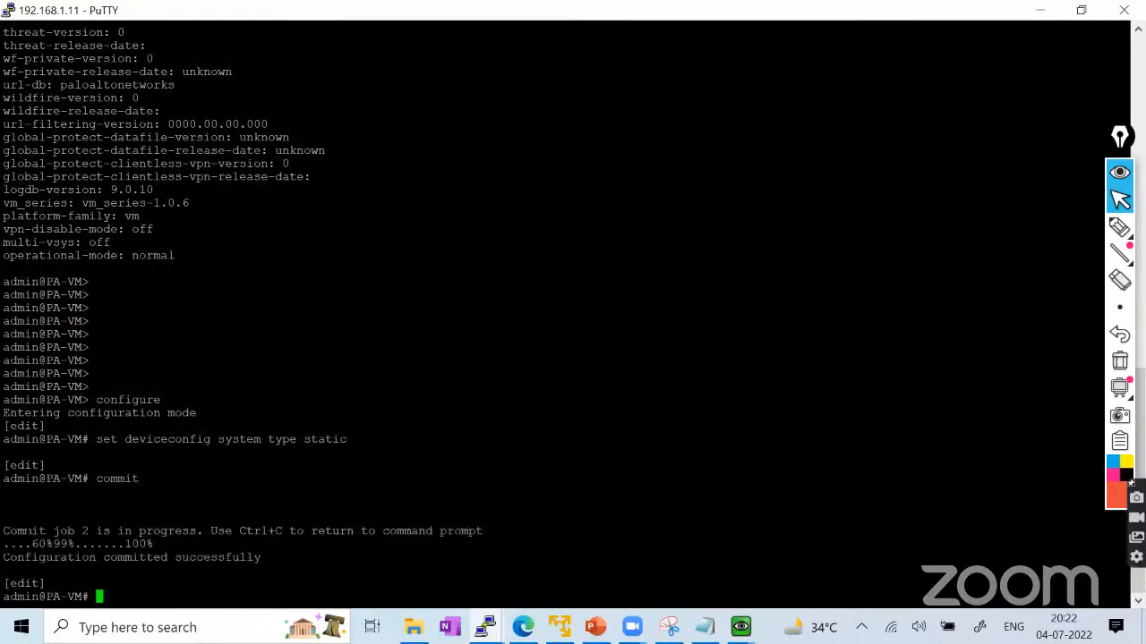
text(exit)
key(Return)
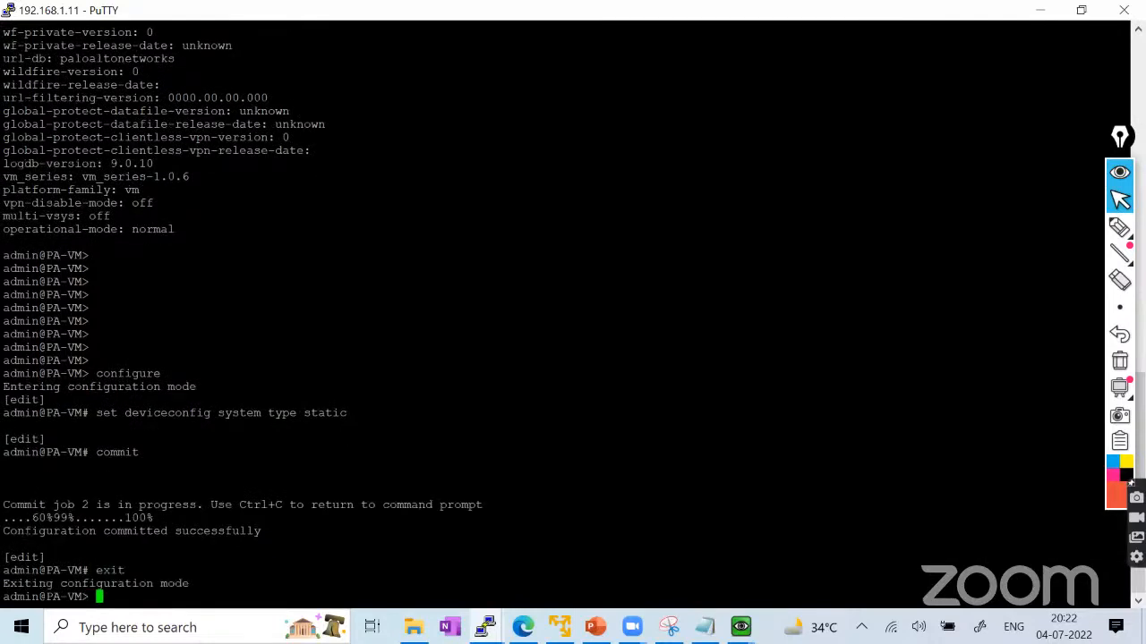
text(show system info)
key(Return)
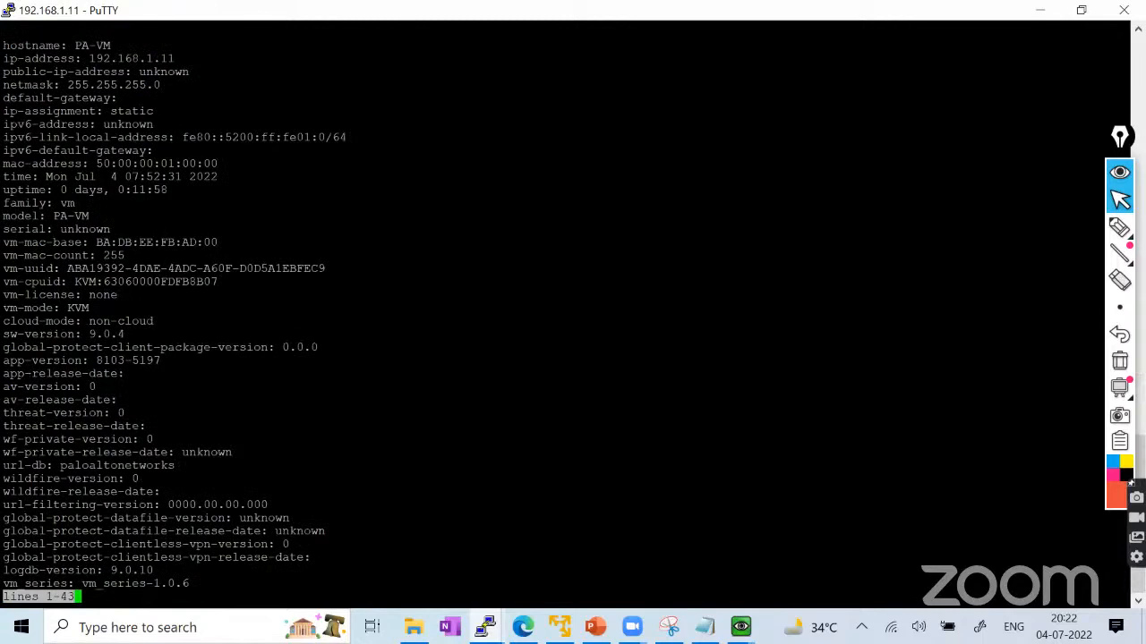
drag(3, 111, 154, 111)
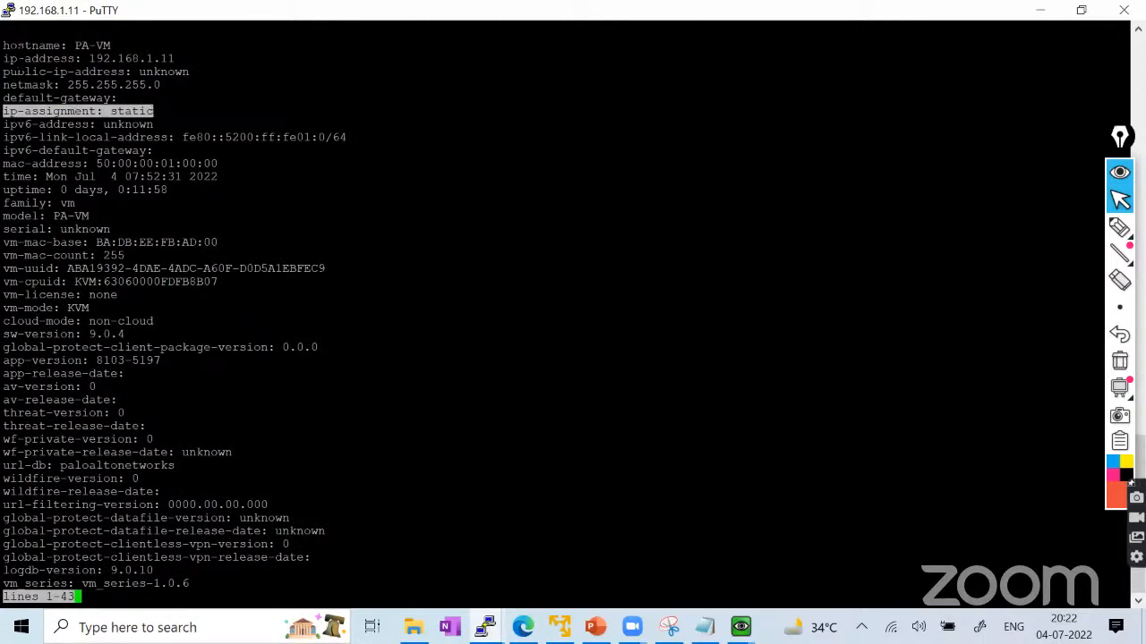
drag(9, 58, 174, 58)
key(space)
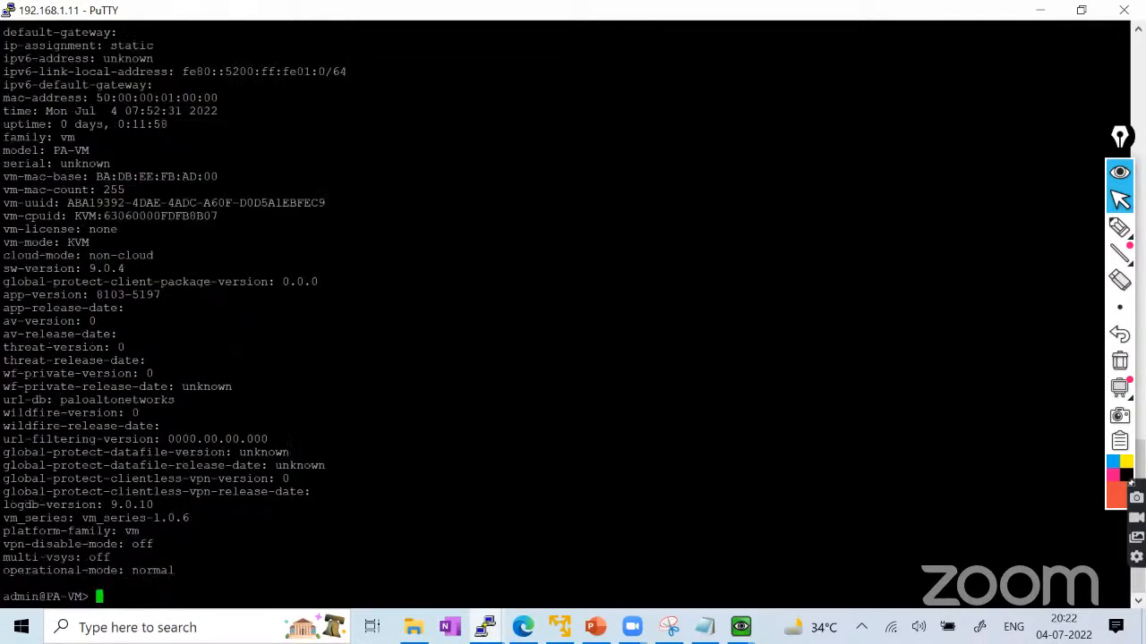
Enter configuration mode and build 'set deviceconfig system ip-address' with Tab completion.
text(configure t)
key(Return)
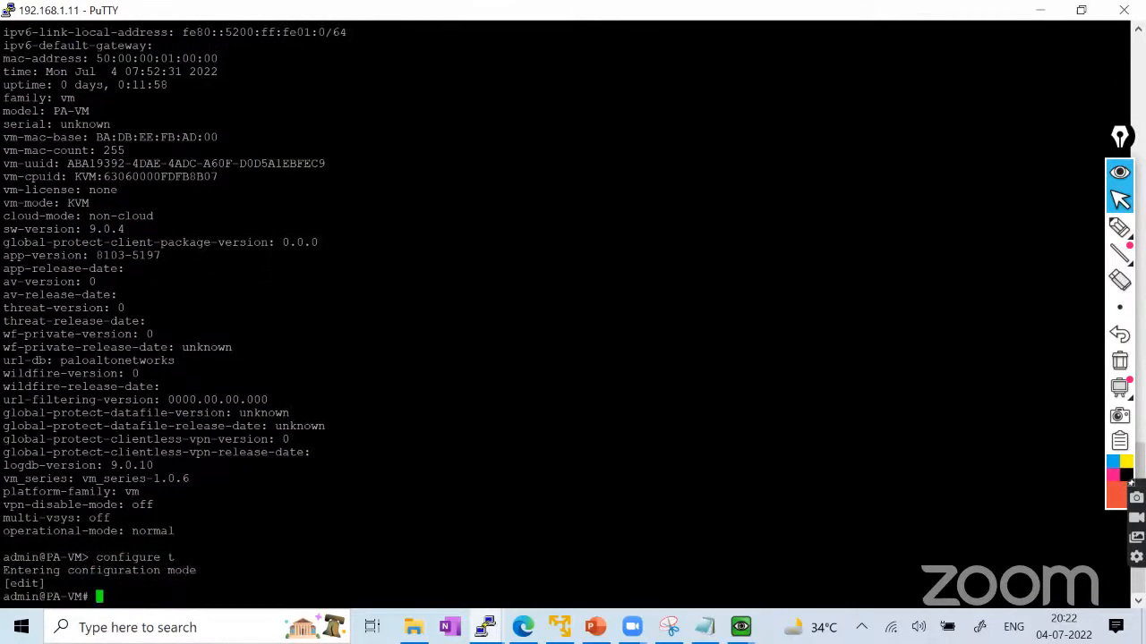
text(set de)
key(Tab)
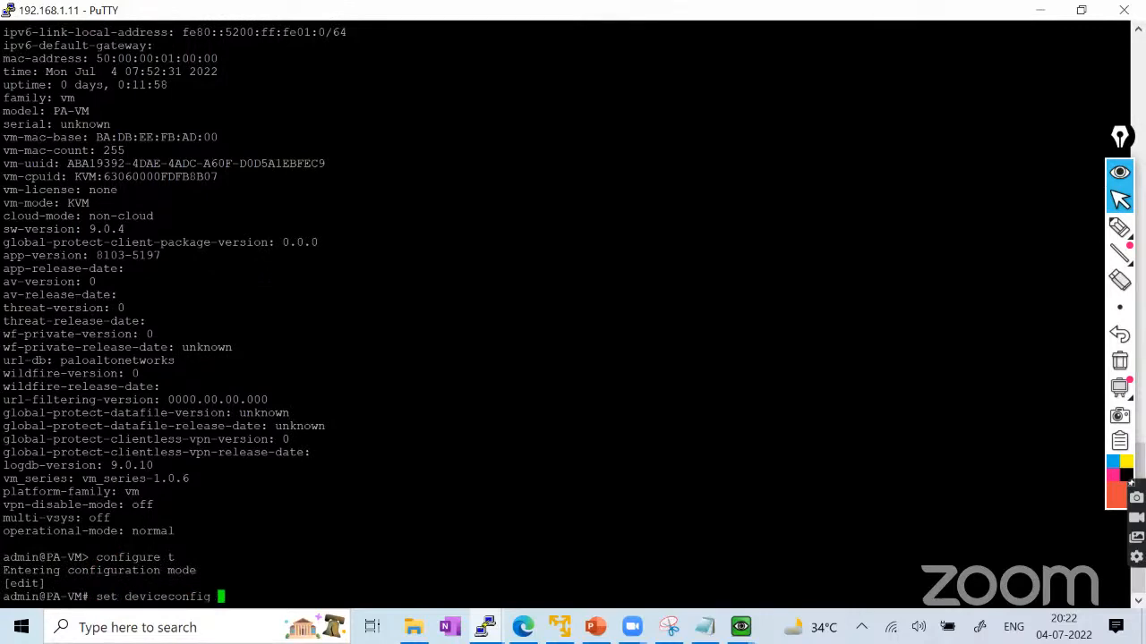
text(sy)
key(Tab)
text(ip)
key(Tab)
text(-ad)
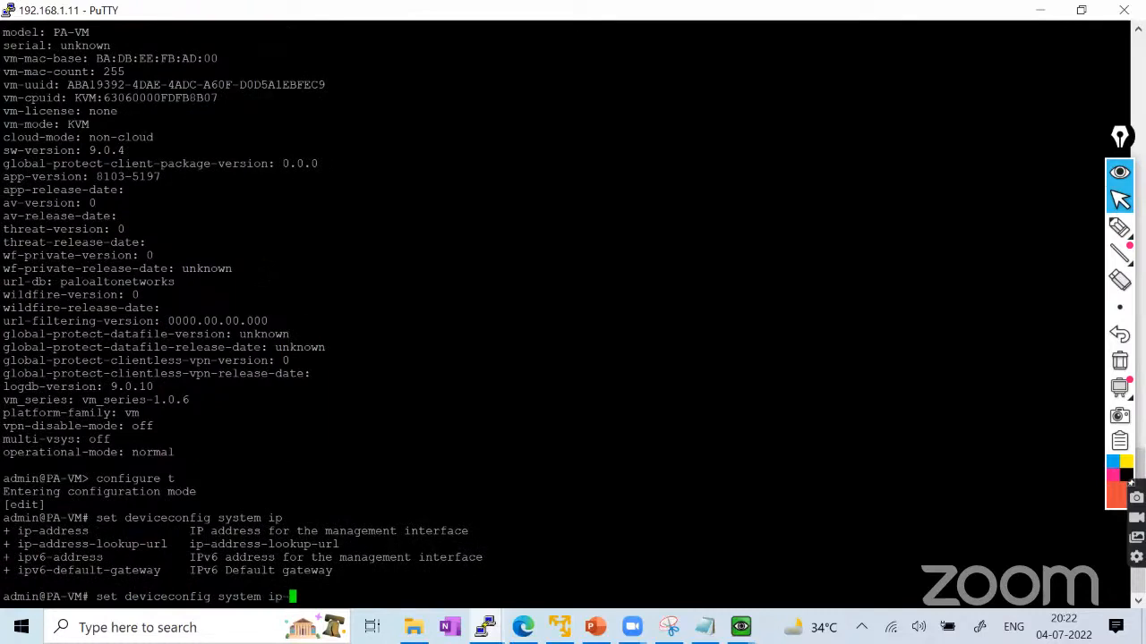
key(Tab)
Set ip-address 192.168.1.99, netmask 255.255.255.0 and default-gateway 192.168.1.1.
key(Tab)
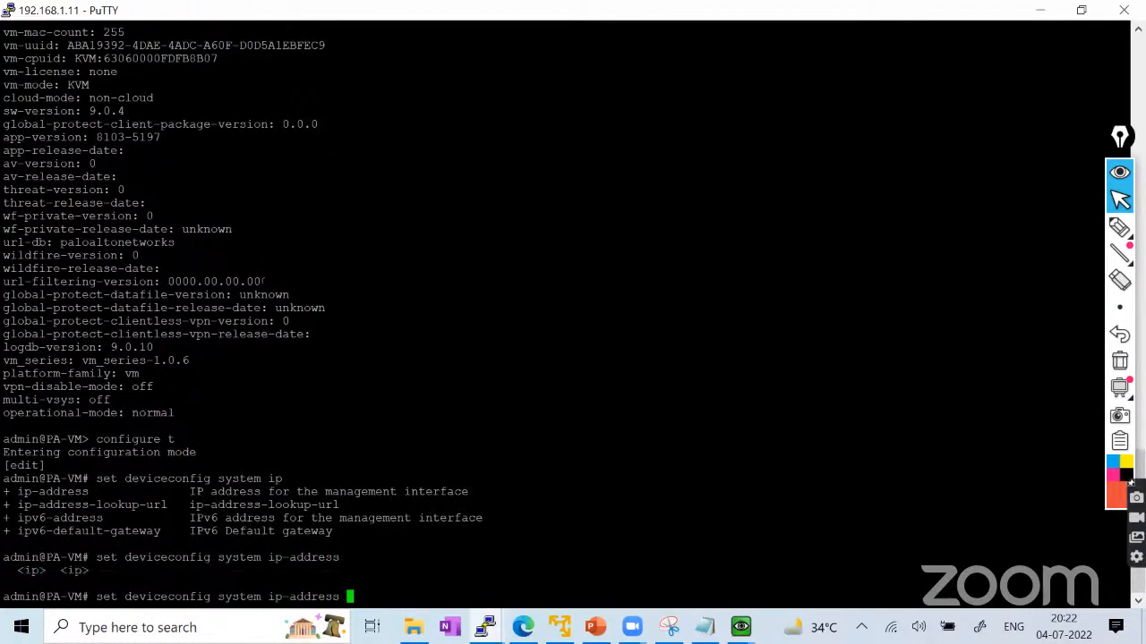
text(192.168.1.99)
key(Tab)
key(space)
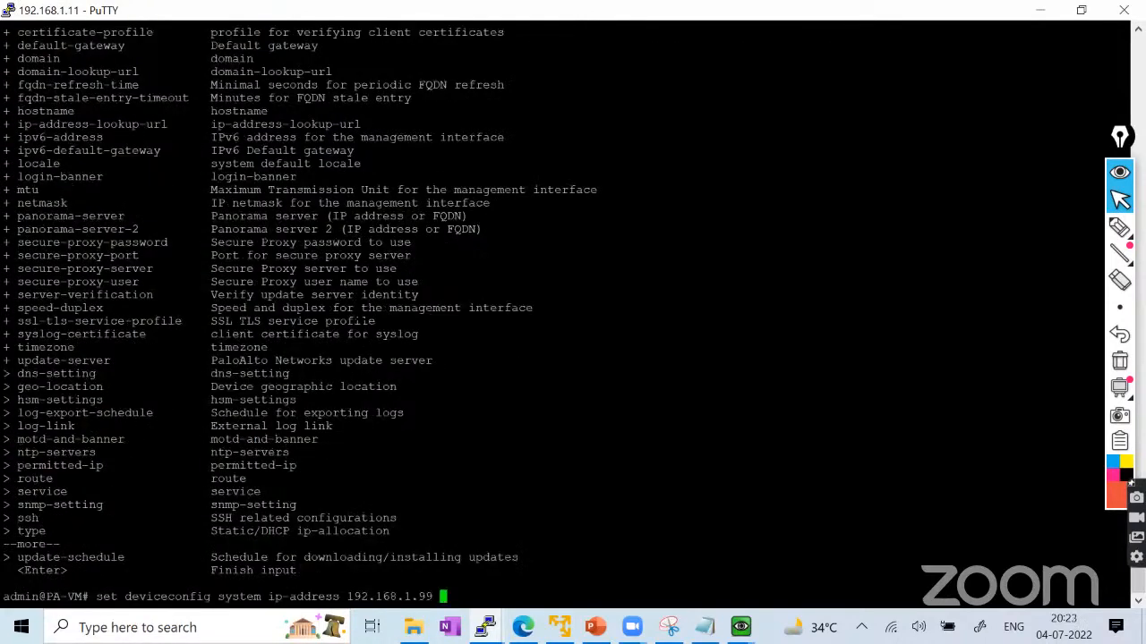
text(netmask 255.255.255)
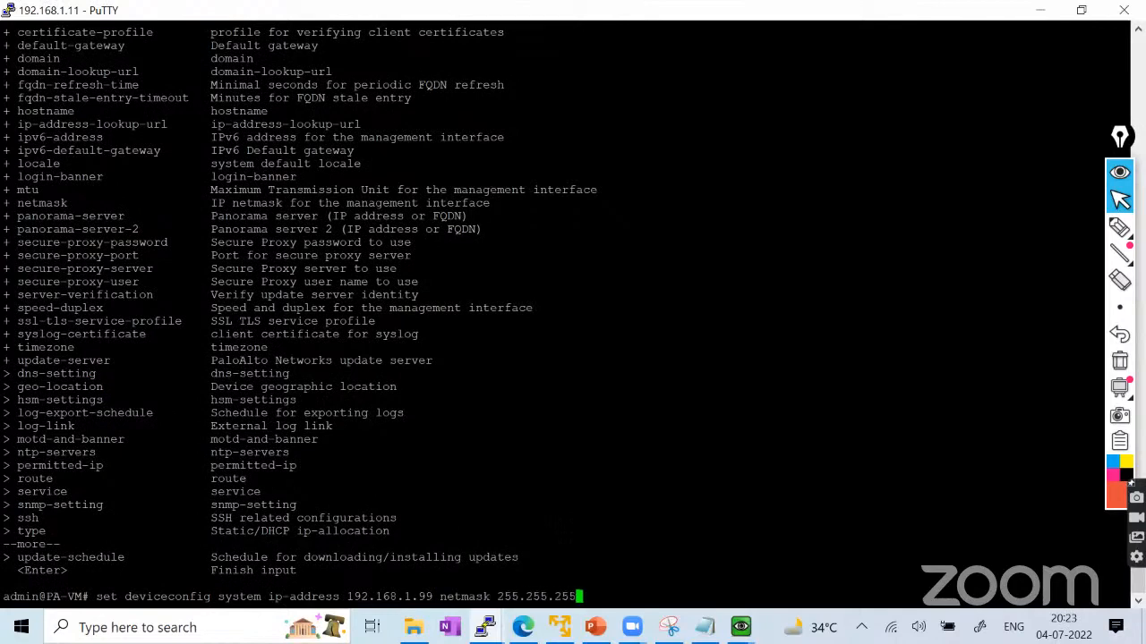
text(.0)
text( ?)
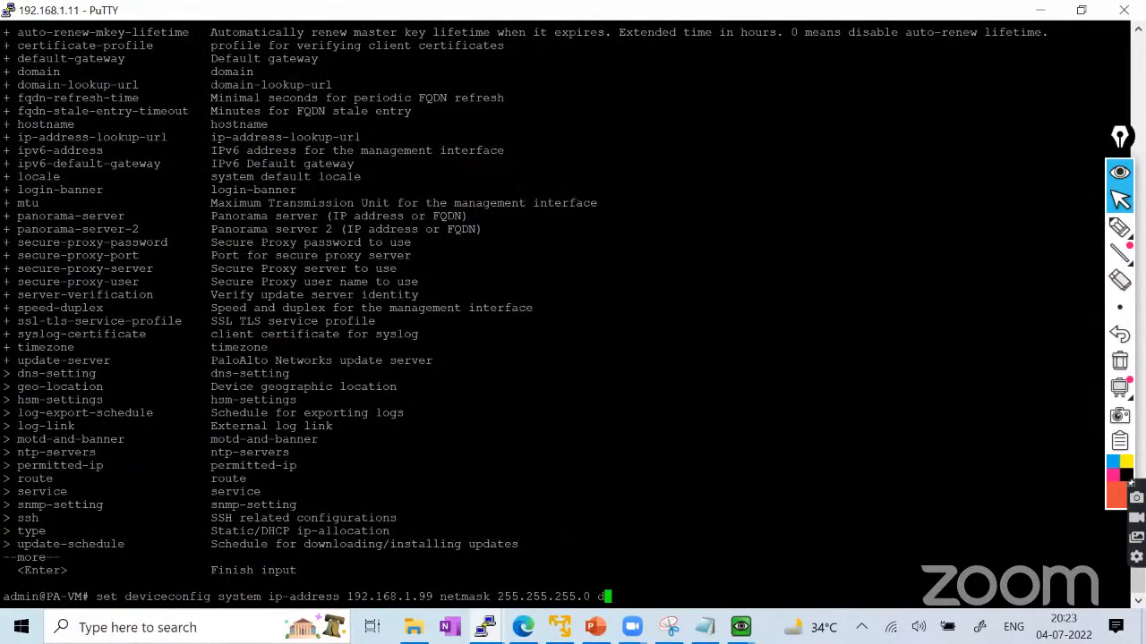
text(def)
key(Tab)
text(192.168)
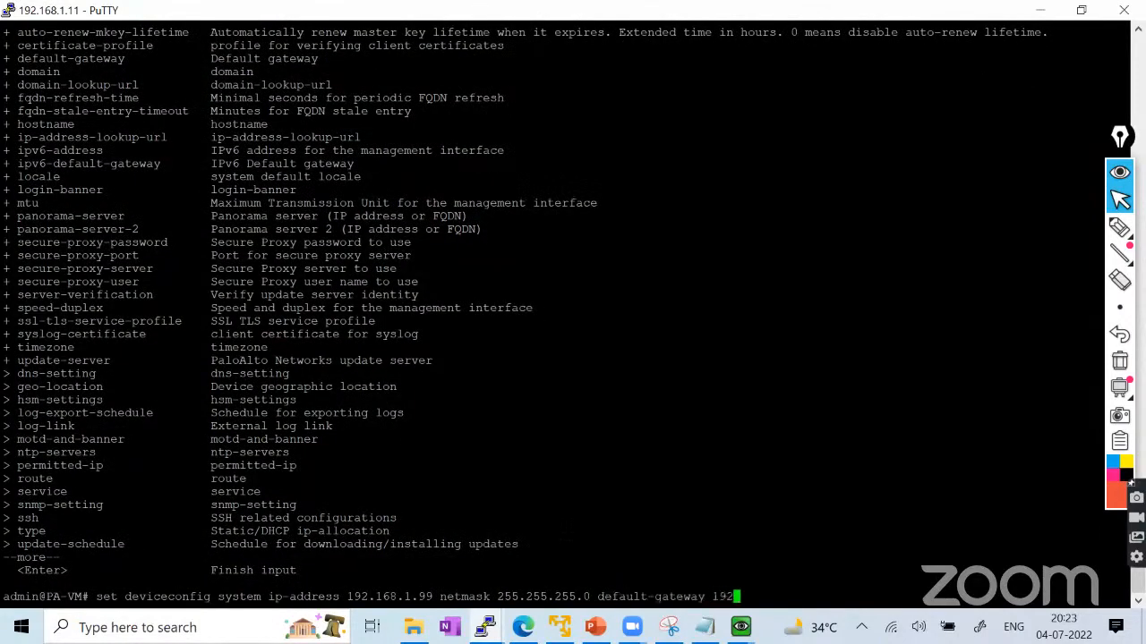
text(.1.1)
key(Return)
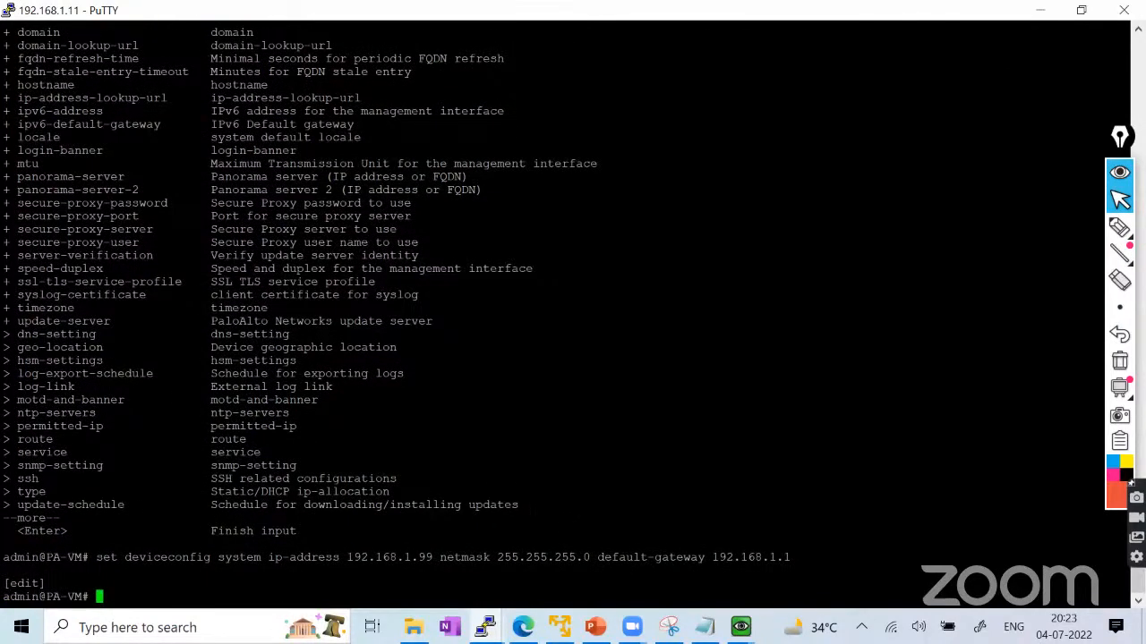
Compare the new 192.168.1.99 with the old 192.168.1.11, then commit as job 3.
double_click(384, 558)
scroll(150, 490, up, 8)
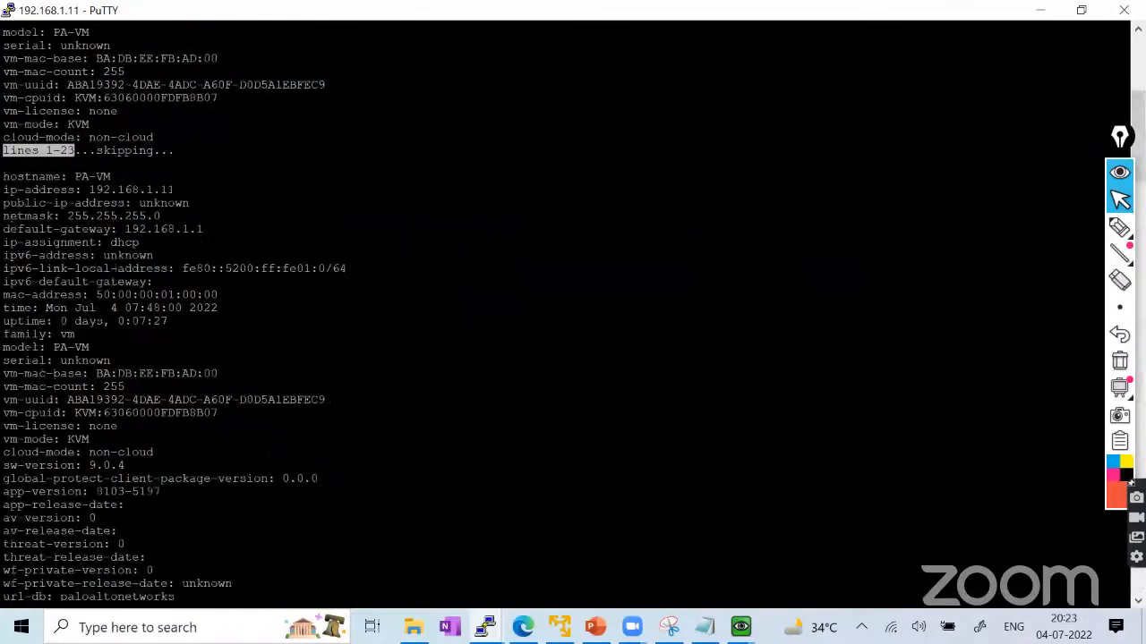
scroll(563, 314, up, 7)
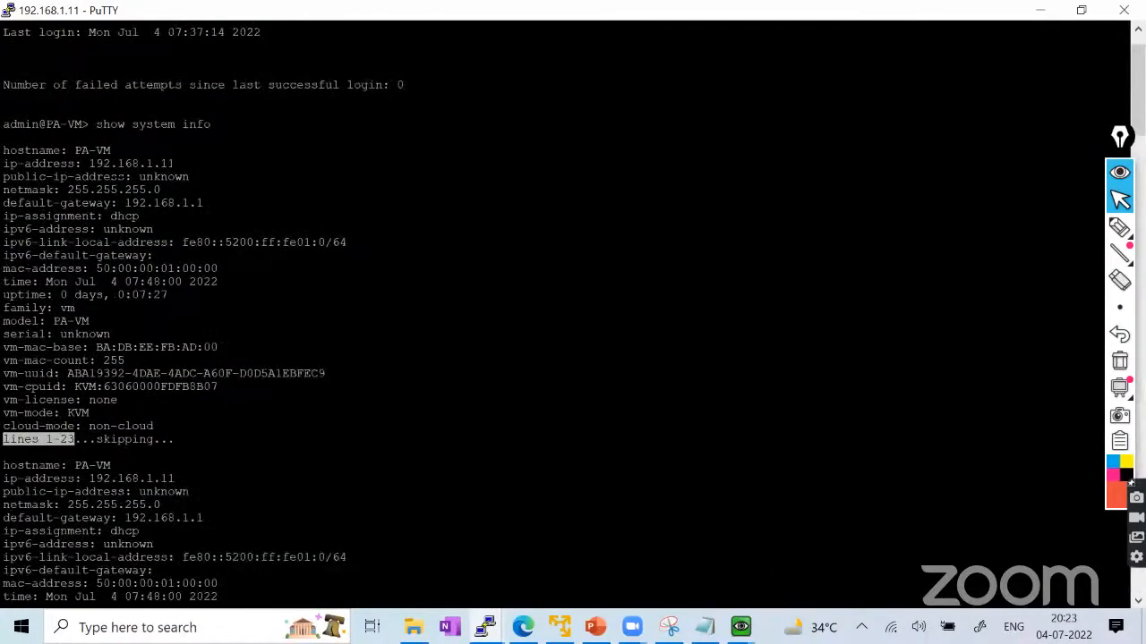
double_click(118, 164)
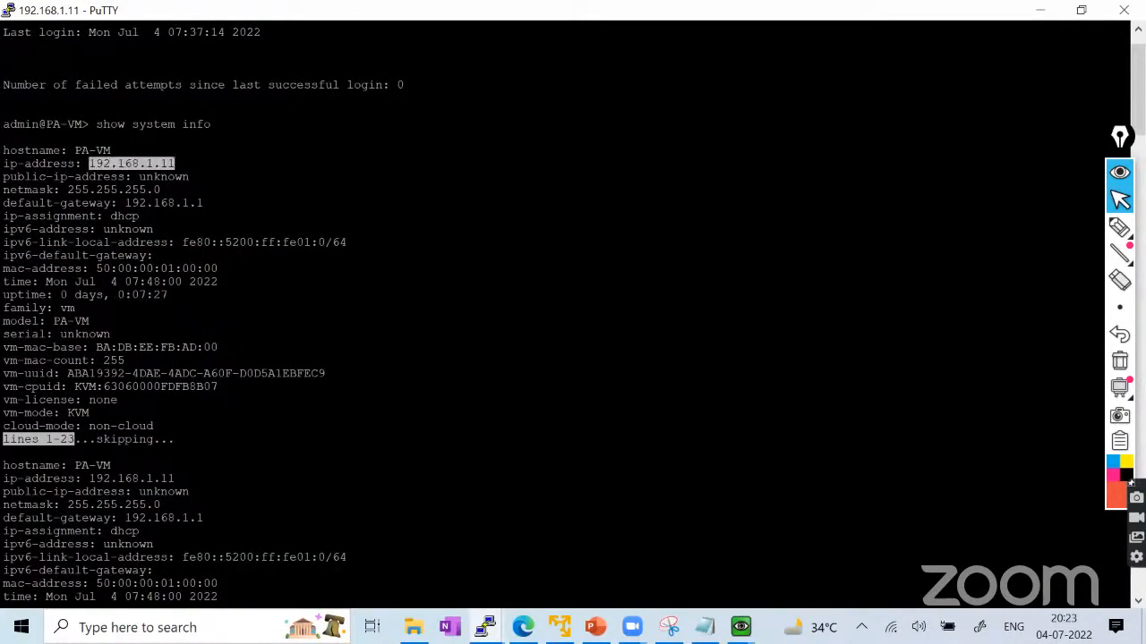
scroll(259, 394, down, 15)
text(co)
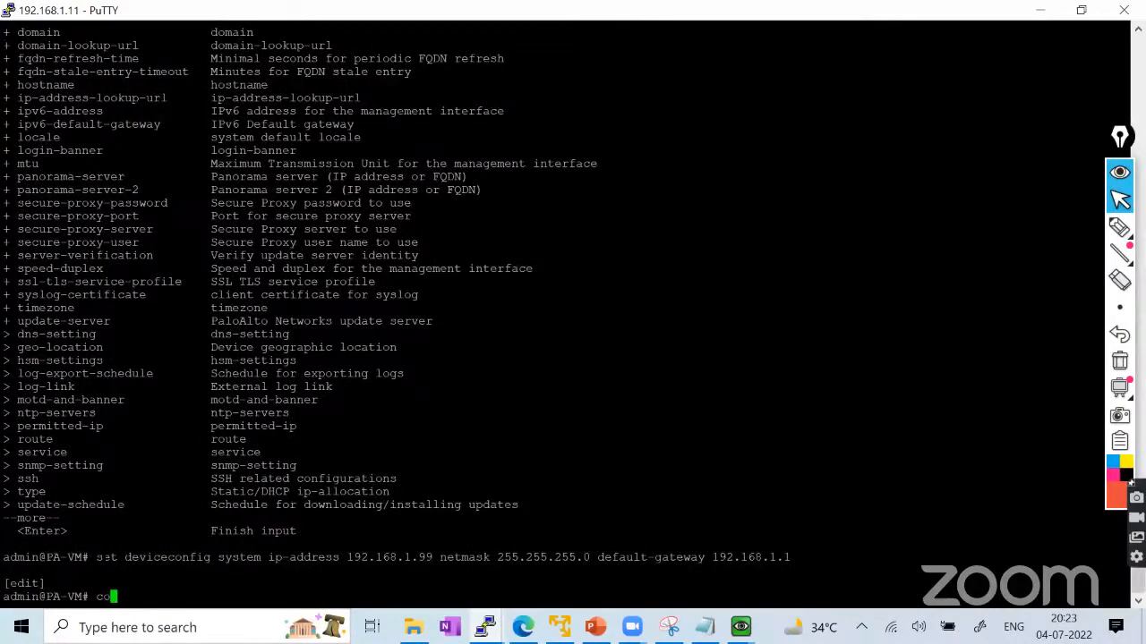
drag(96, 557, 775, 557)
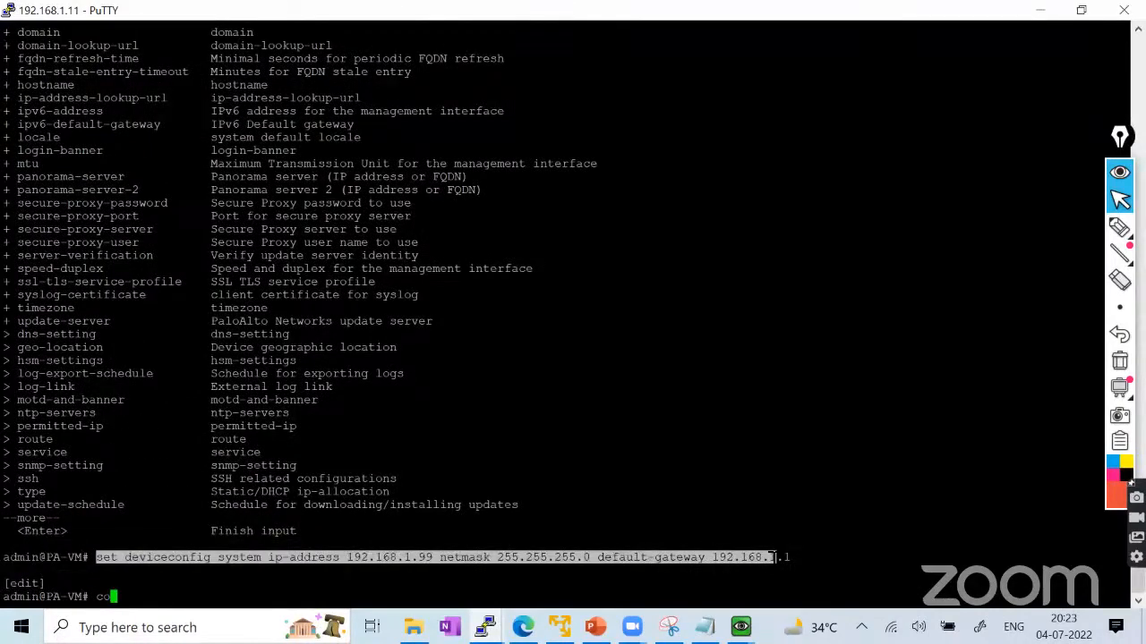
click(335, 577)
text(m)
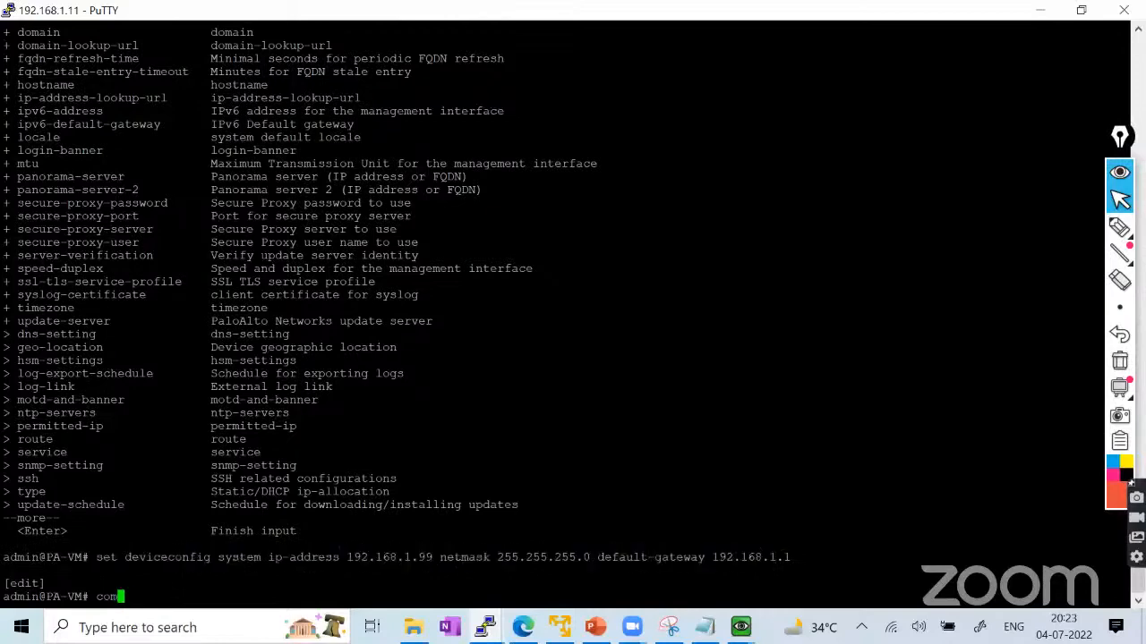
text(mit)
key(Return)
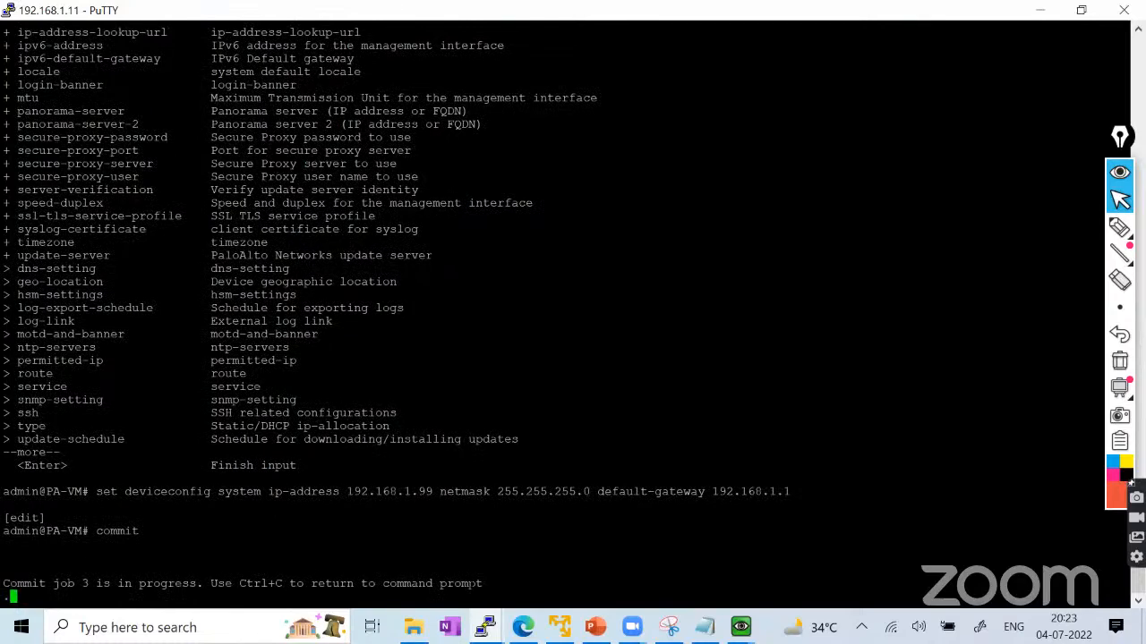
mouse_move(740, 627)
click(818, 549)
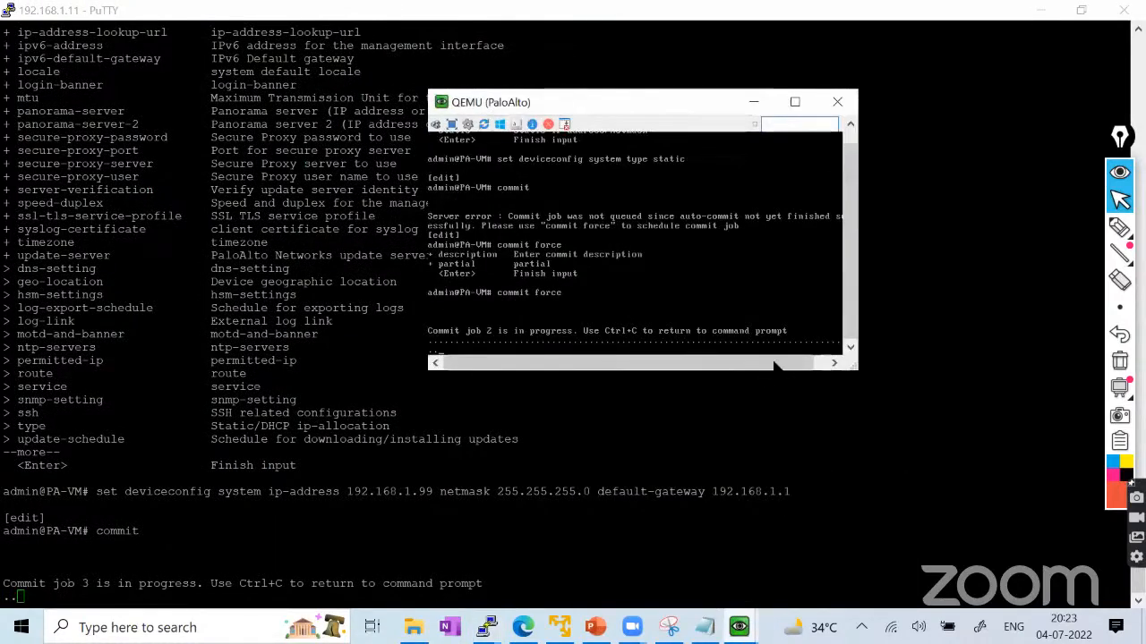
drag(853, 366, 859, 387)
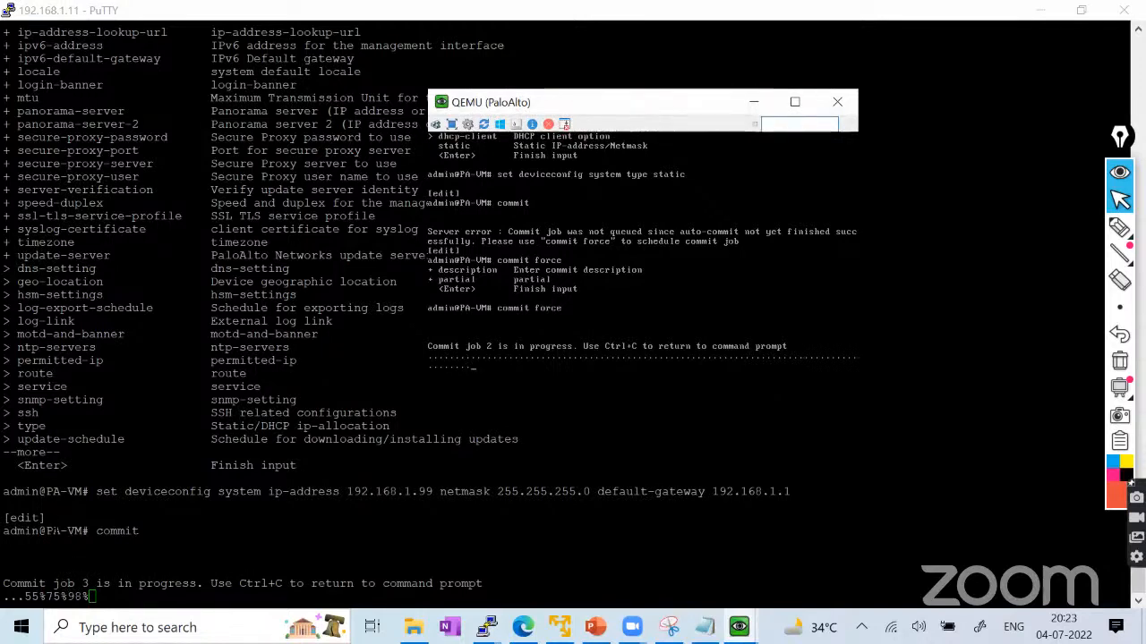
click(755, 101)
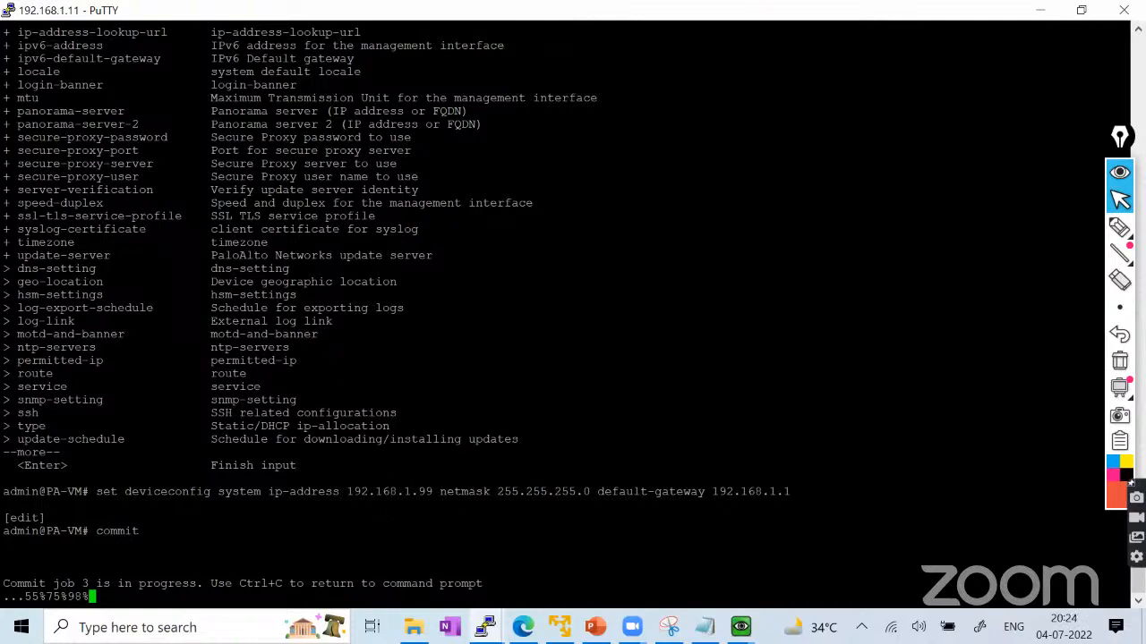
mouse_move(741, 628)
click(822, 551)
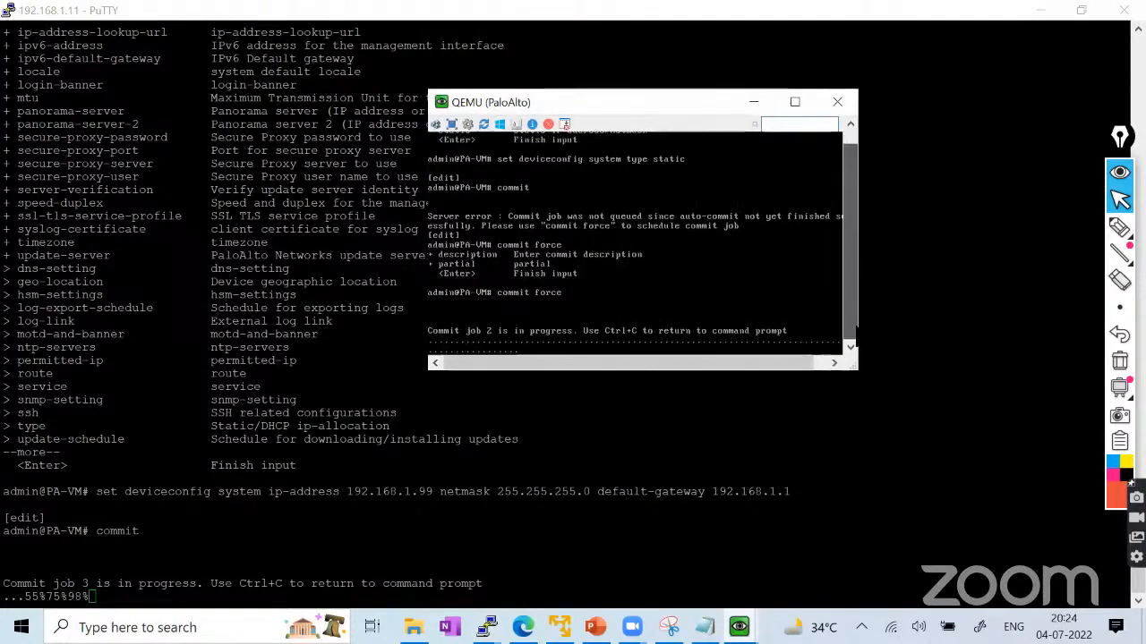
drag(856, 371, 868, 382)
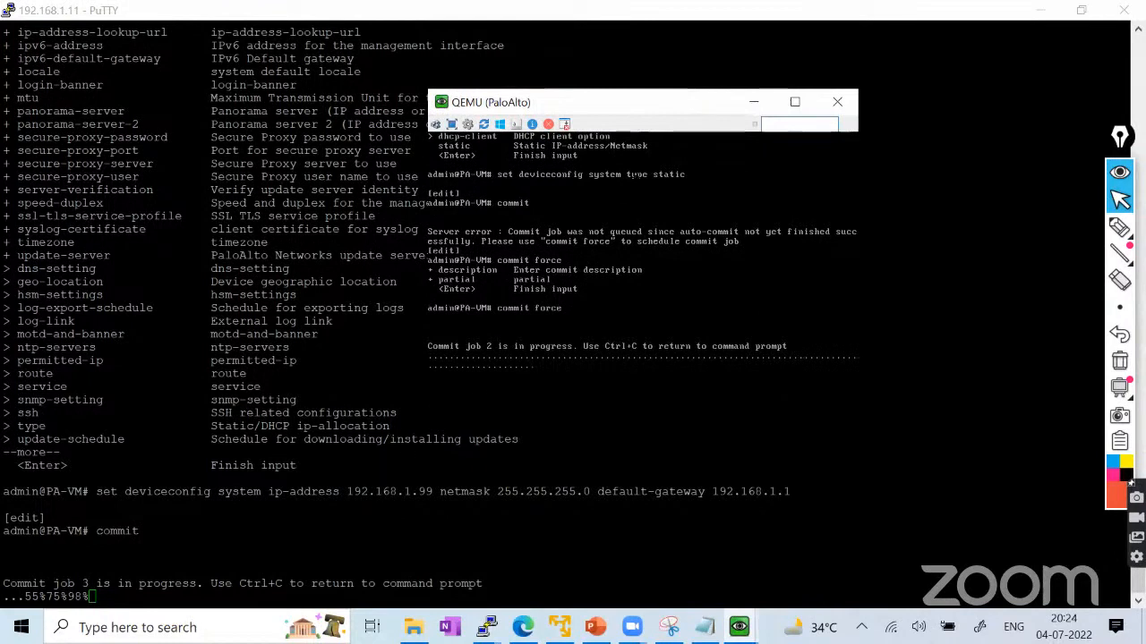
click(753, 102)
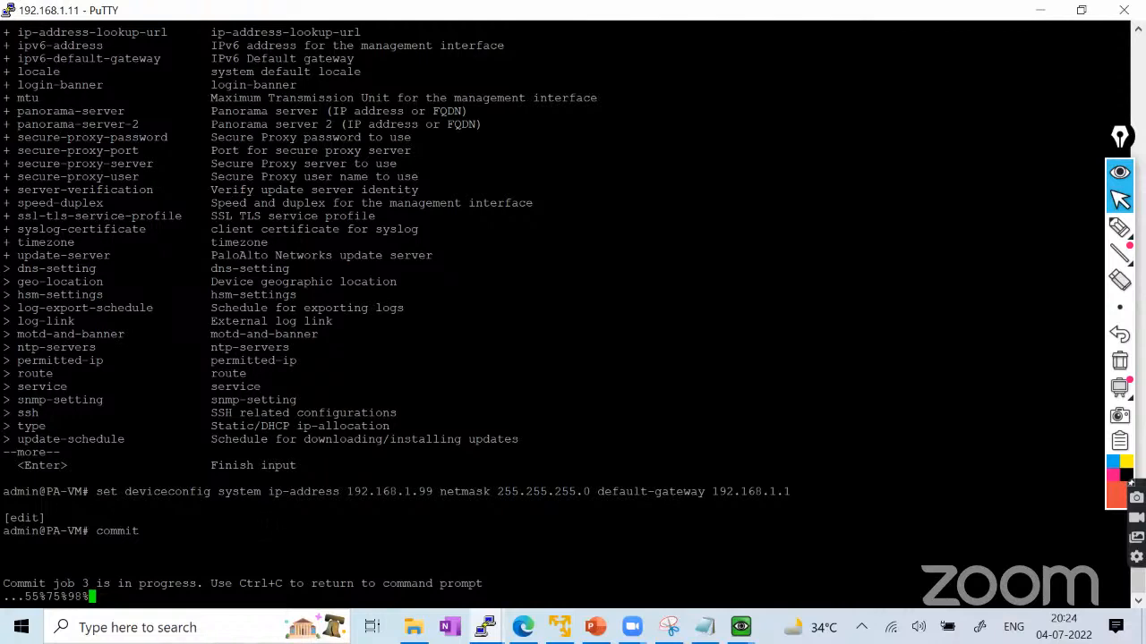
Circle the old 192.168.1.11 address, then start a new SSH session to 192.168.1.99.
click(1120, 227)
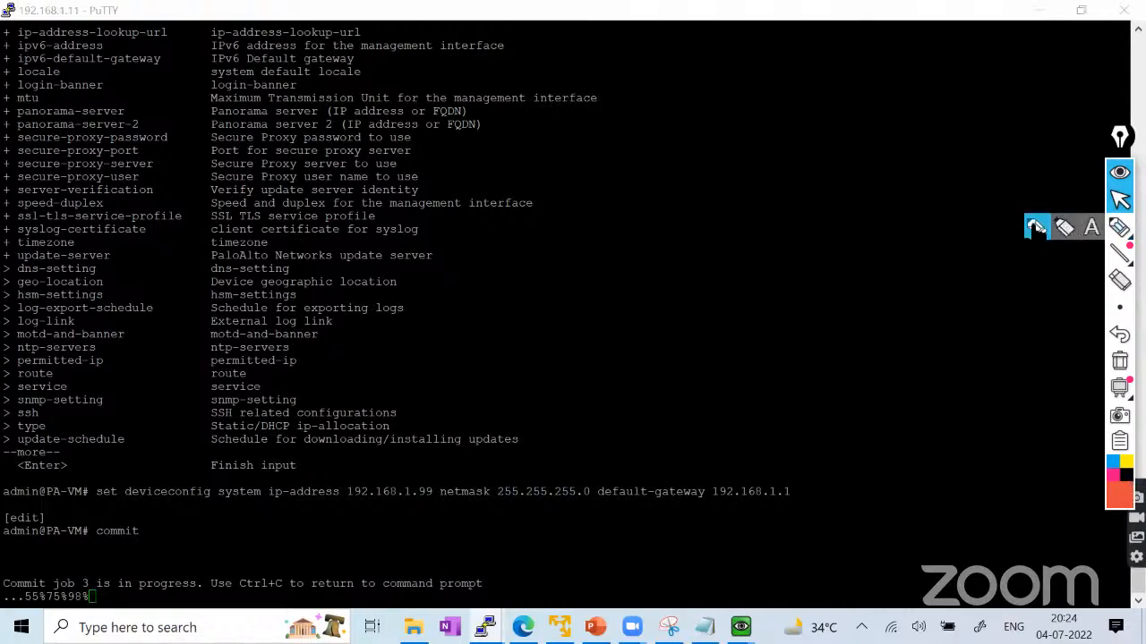
mouse_move(15, 16)
mouse_down()
mouse_move(94, 18)
mouse_move(67, 4)
mouse_move(16, 9)
mouse_up()
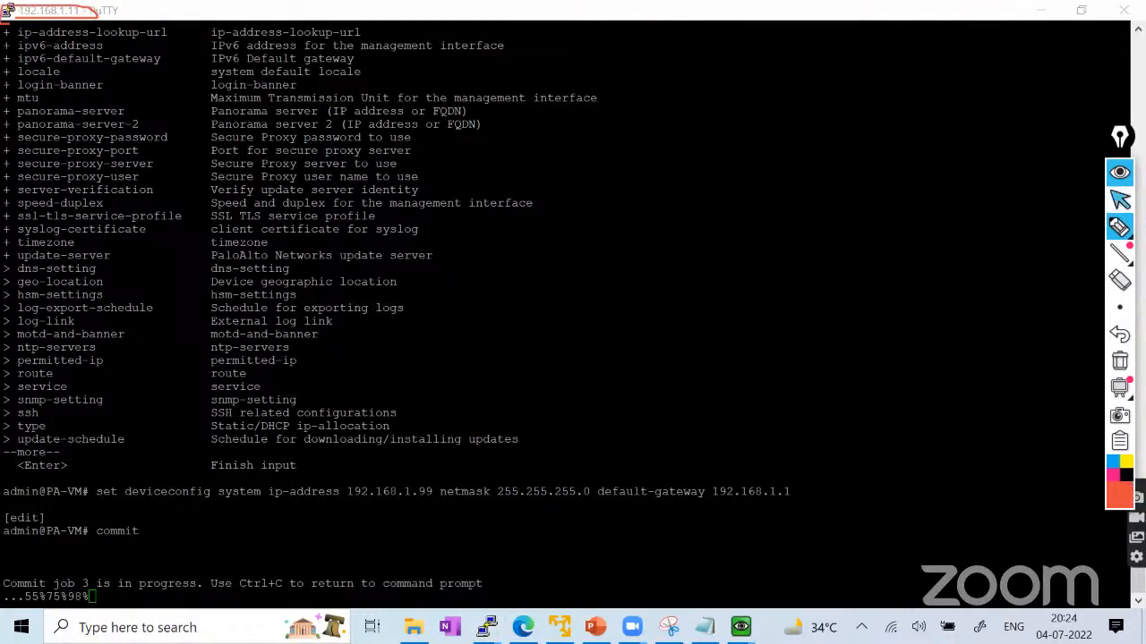
click(1120, 200)
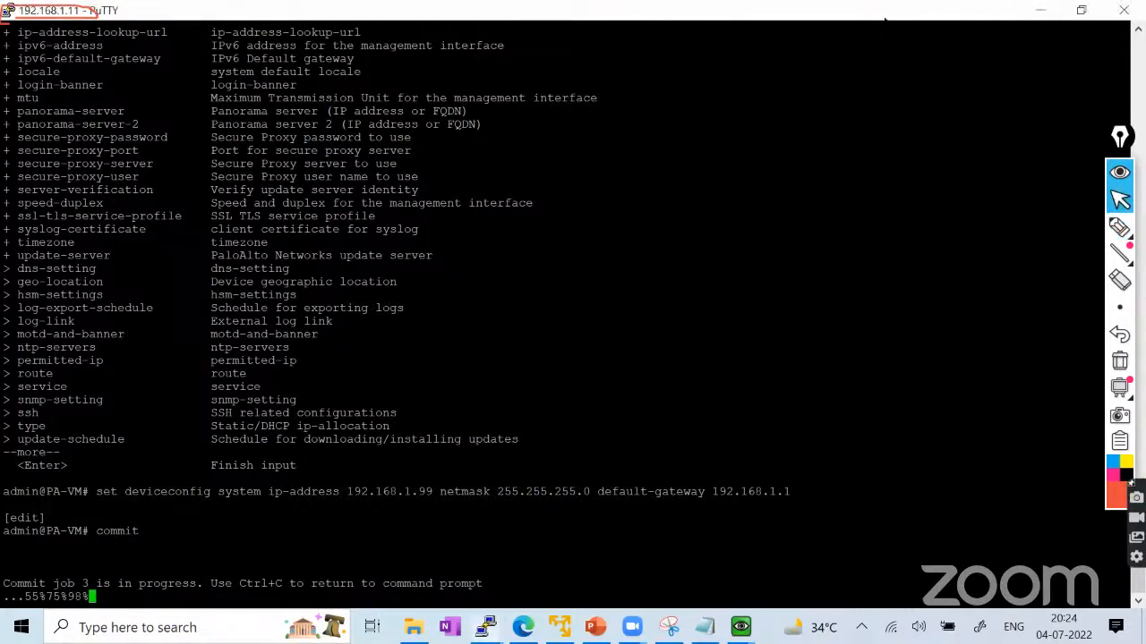
right_click(886, 16)
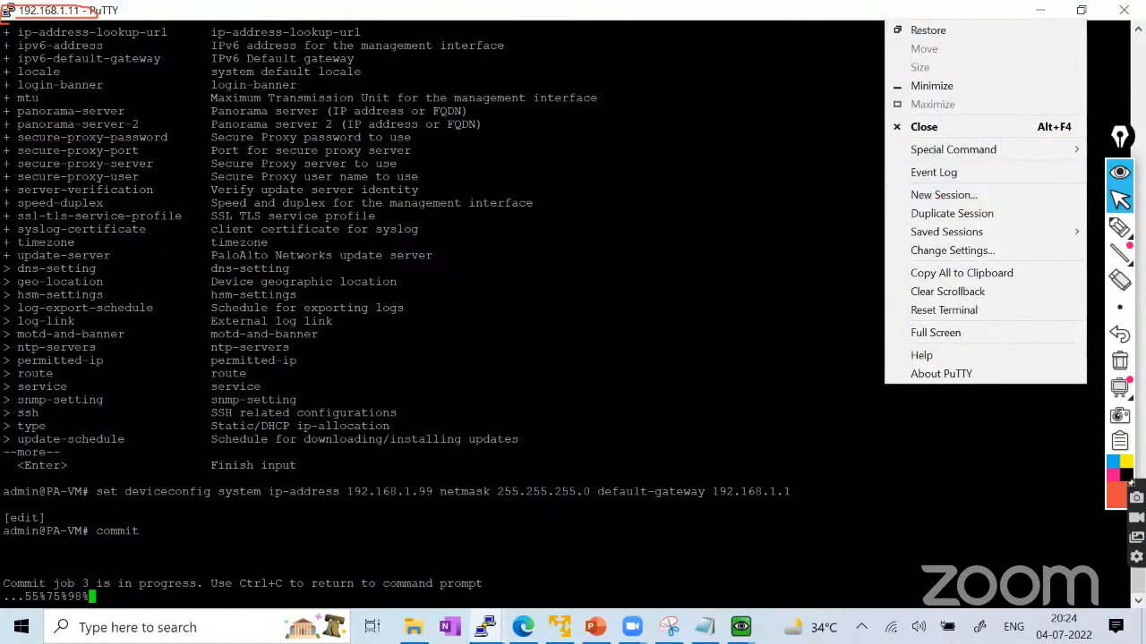
click(941, 194)
text(192.168)
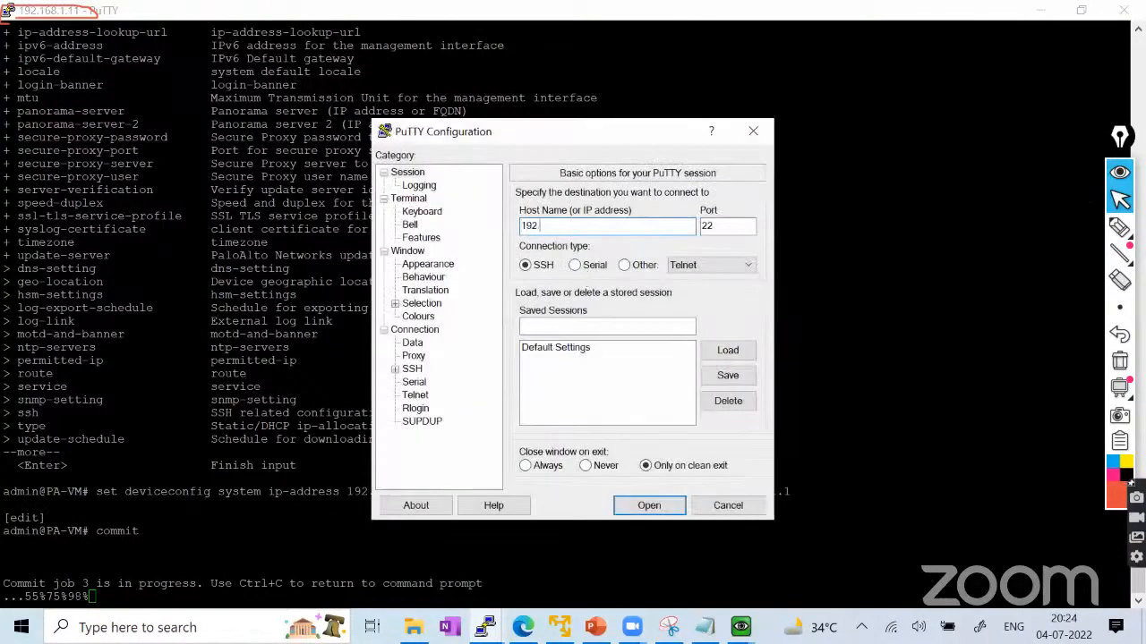
text(.1.99)
click(649, 505)
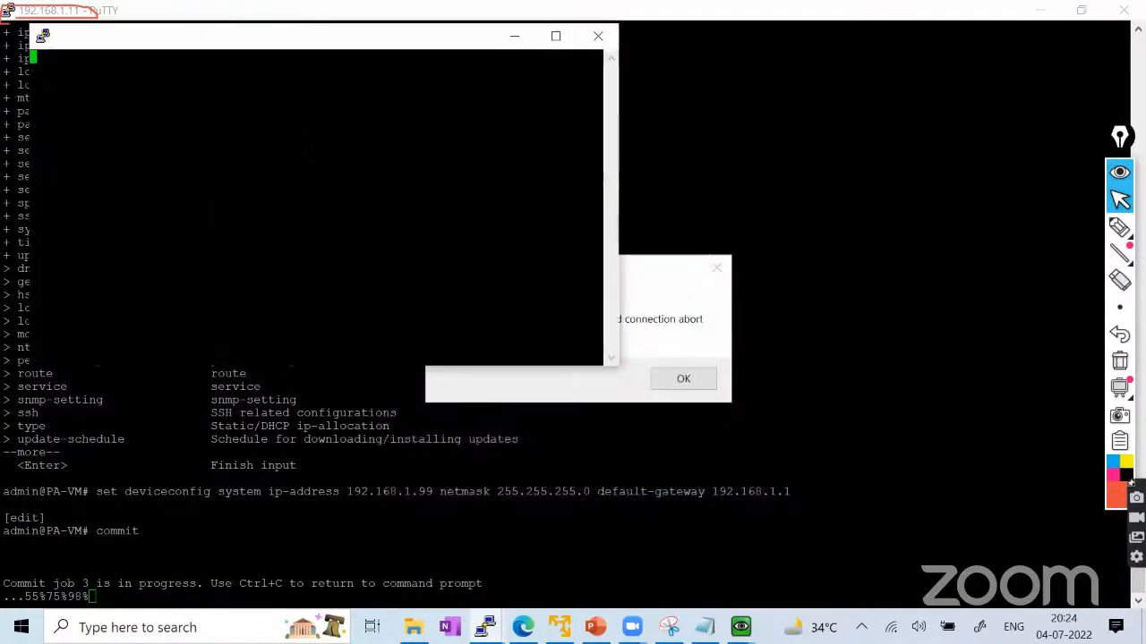
Accept the host key and log in as admin, dismissing the old session's connection-abort error.
click(352, 355)
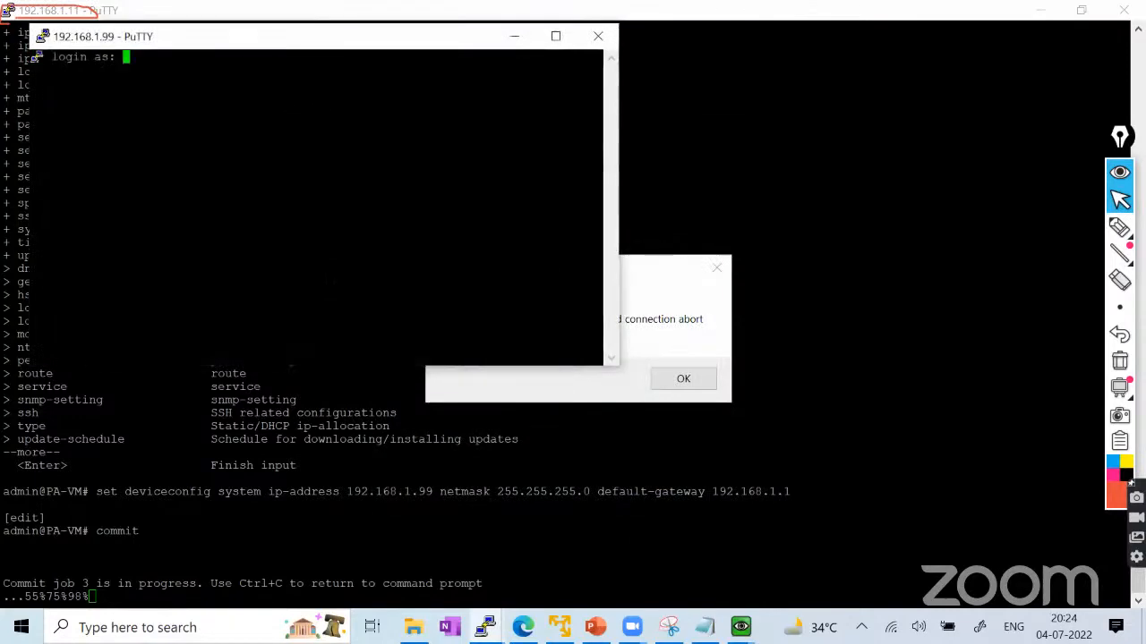
text(admin)
key(Return)
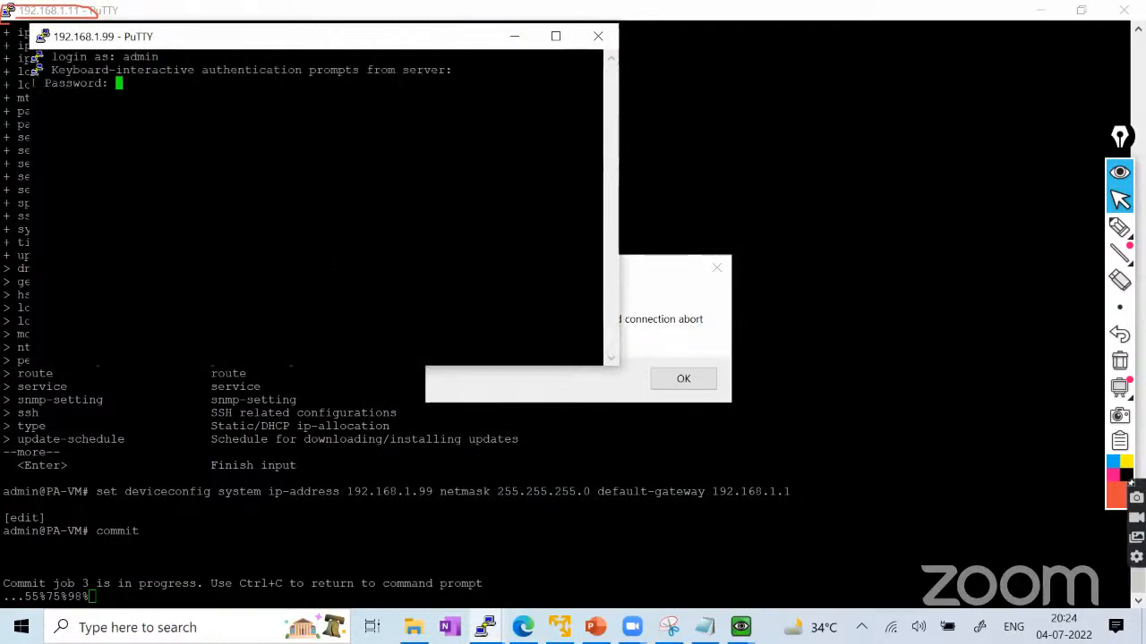
key(Return)
click(634, 262)
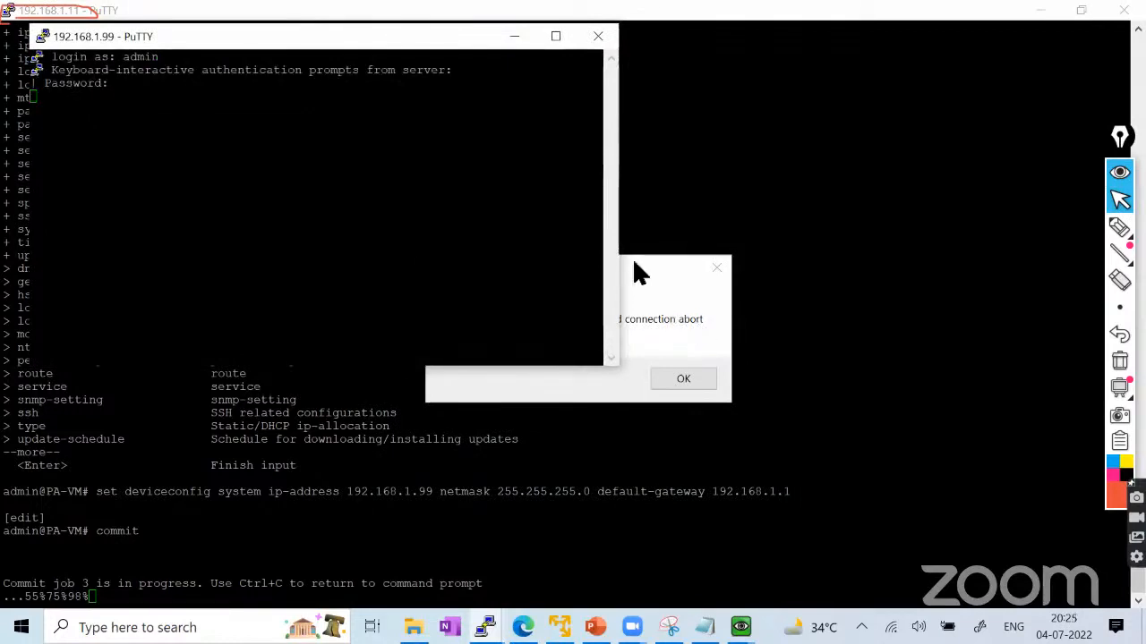
click(673, 379)
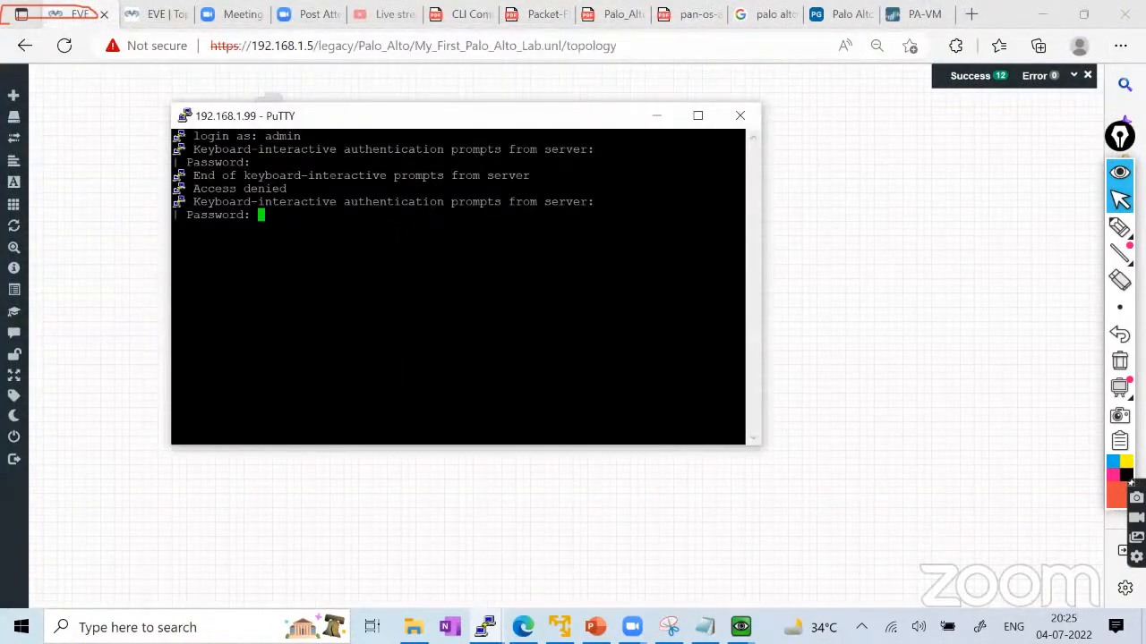
key(Return)
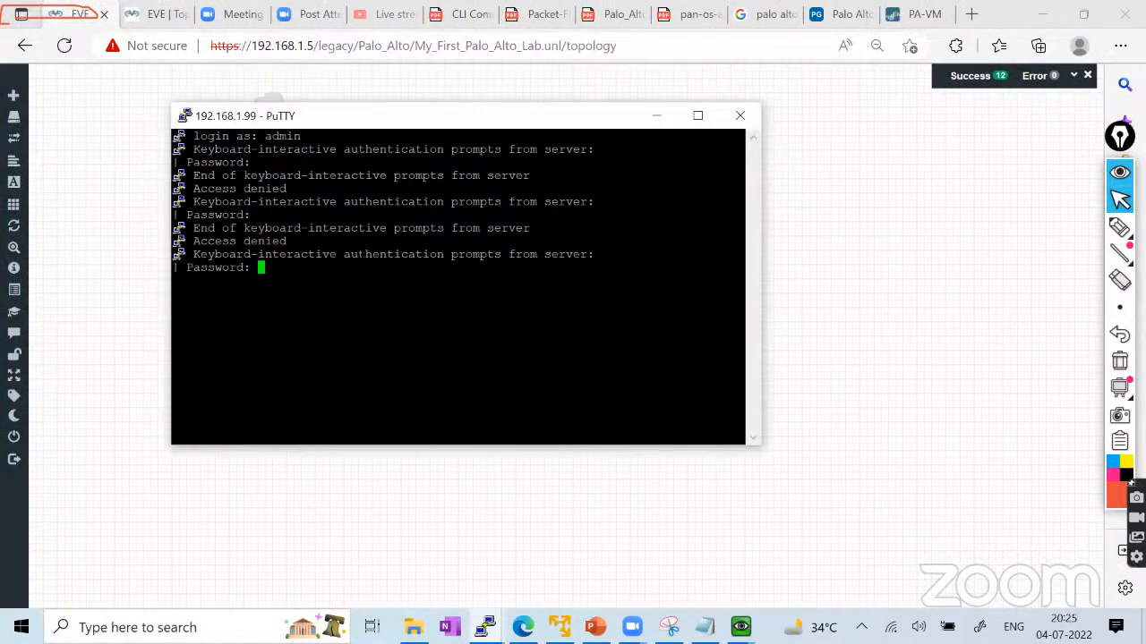
key(Return)
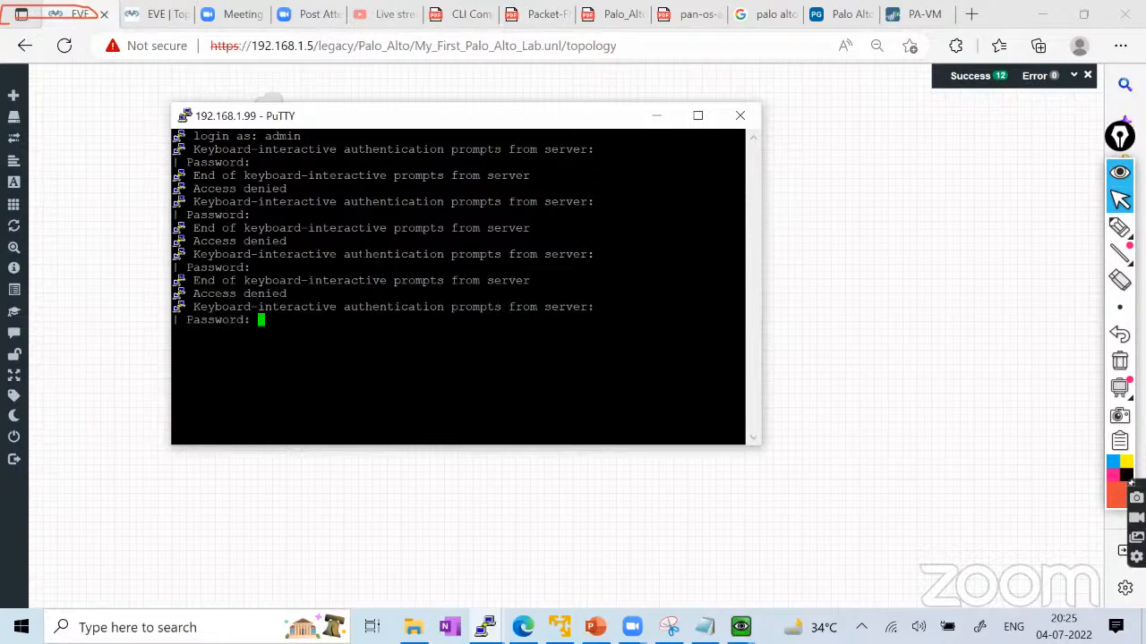
key(Return)
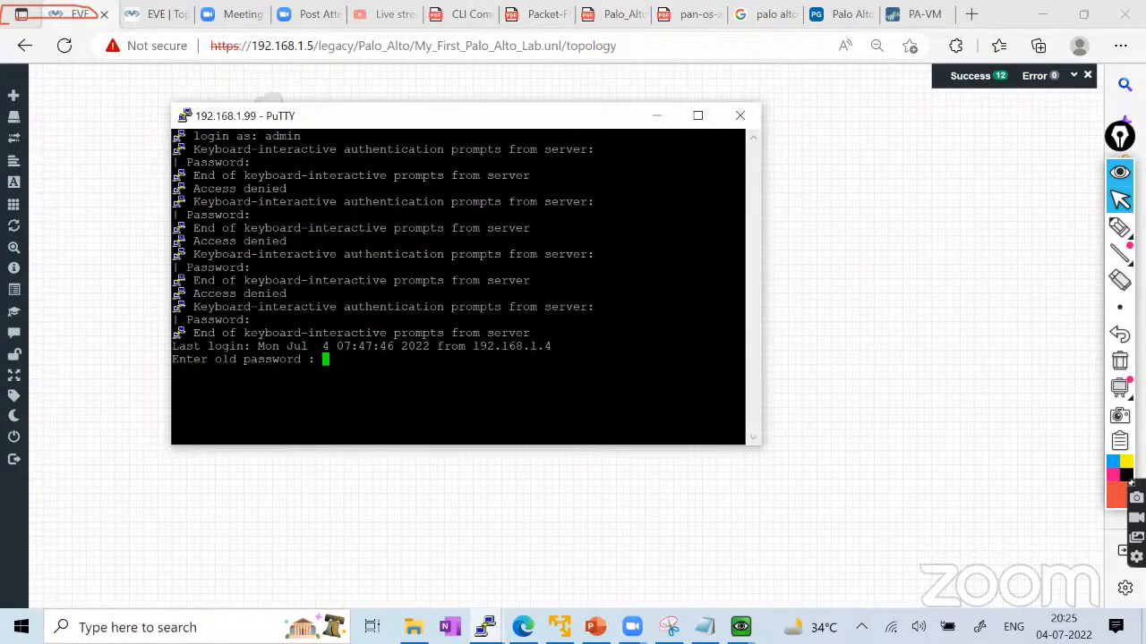
Replace the default admin password by entering the old, new and confirmation passwords.
key(Return)
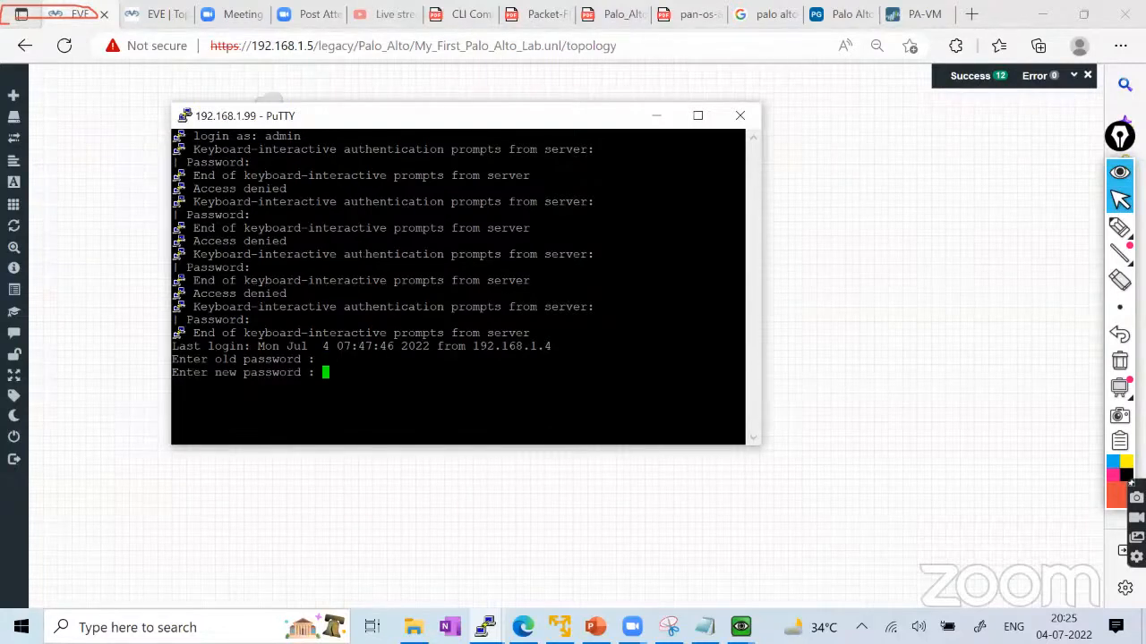
key(Return)
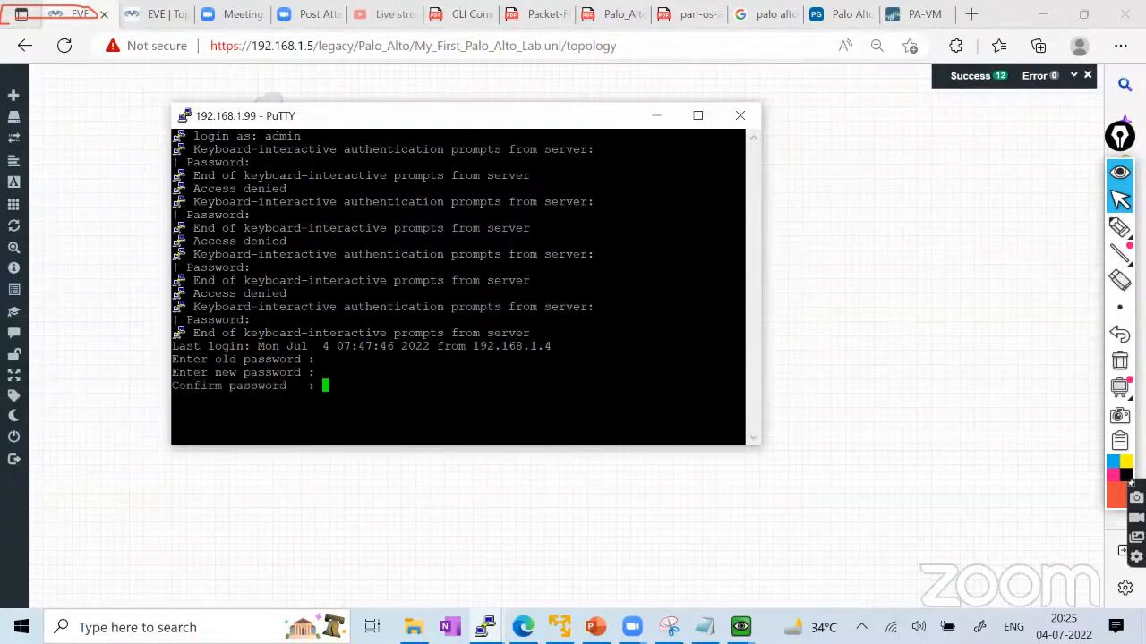
key(Return)
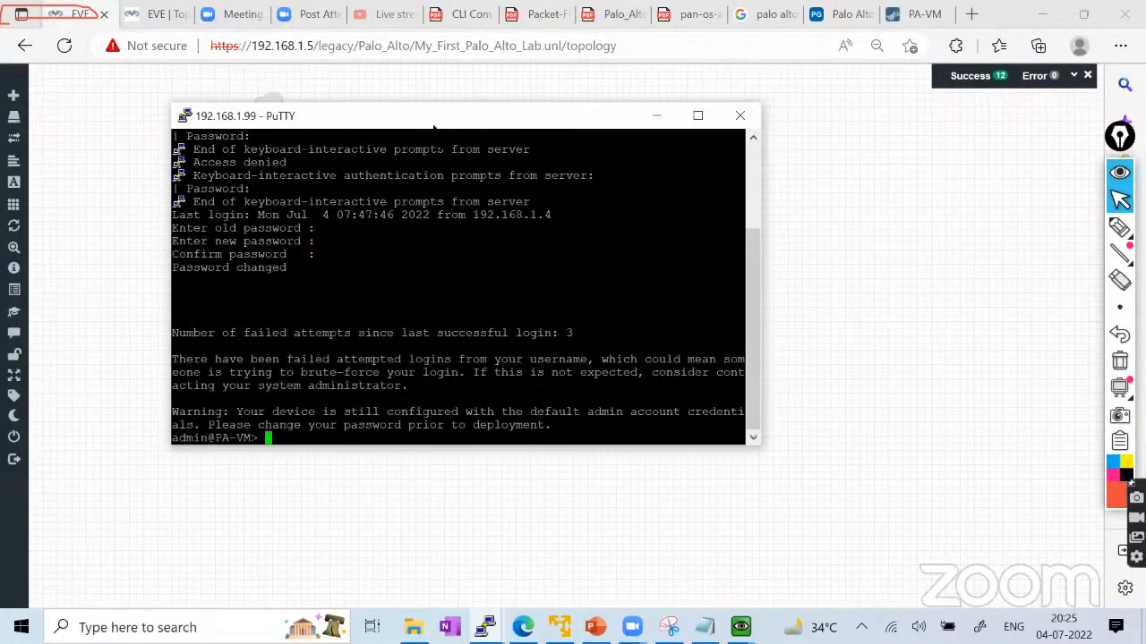
Reload the PAN-OS dashboard, glance at the QEMU console, then restore the 192.168.1.99 PuTTY session.
drag(431, 125, 446, 178)
click(913, 13)
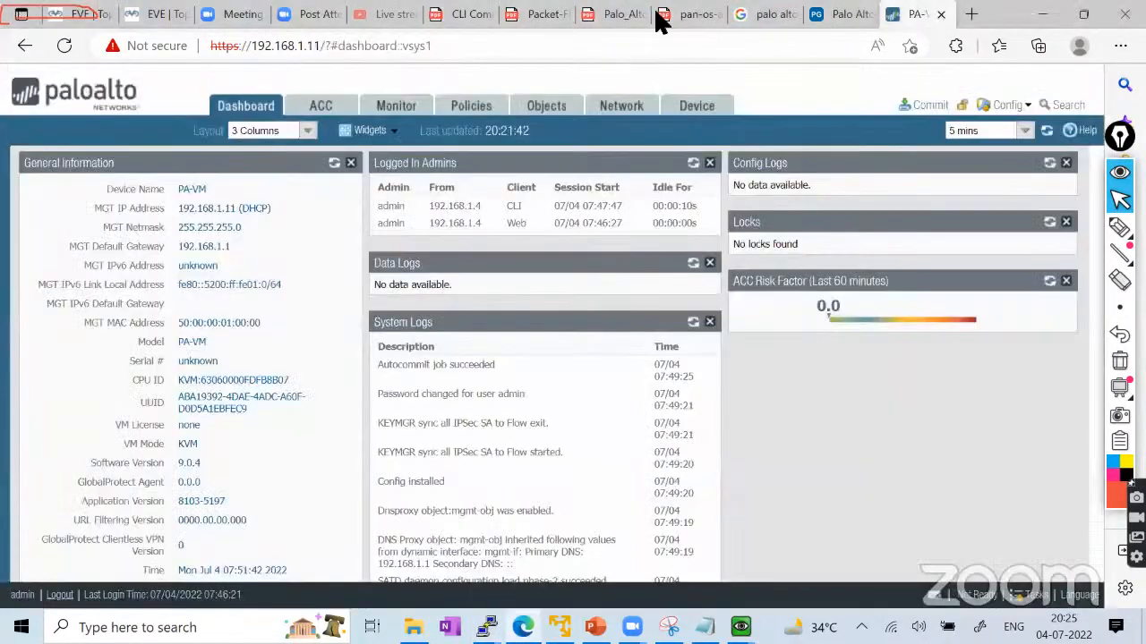
click(64, 46)
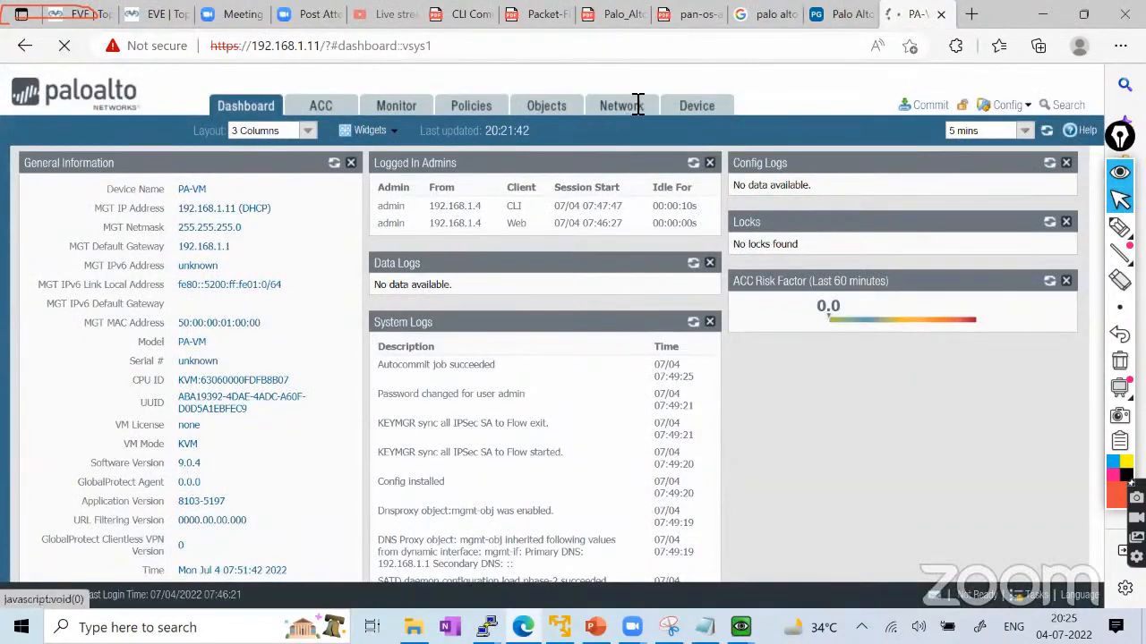
mouse_move(740, 626)
click(660, 565)
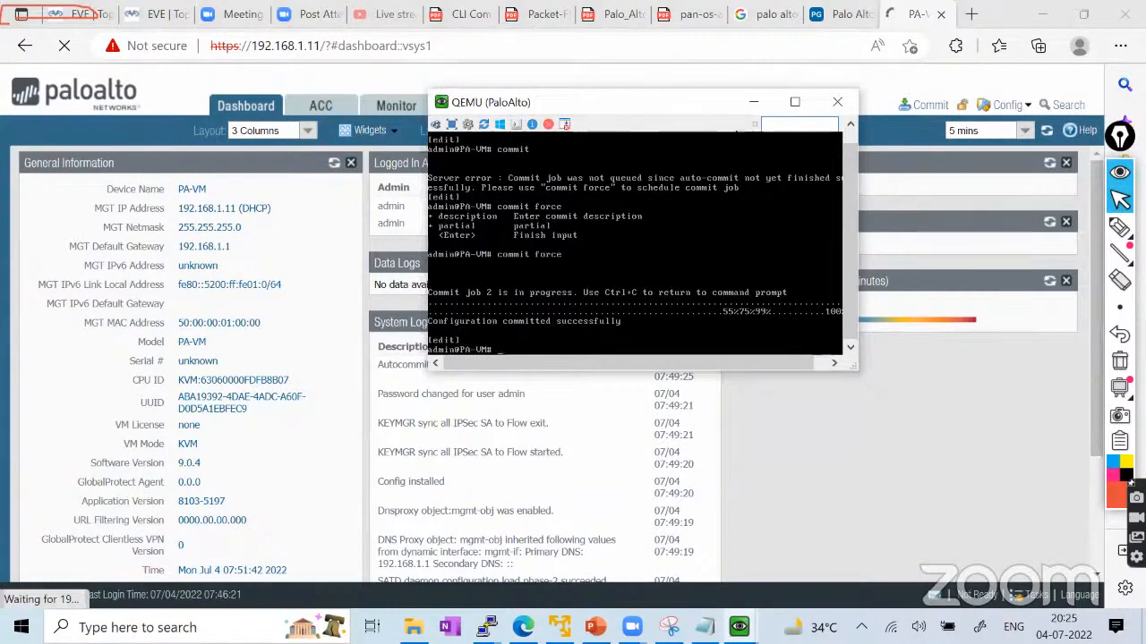
click(753, 101)
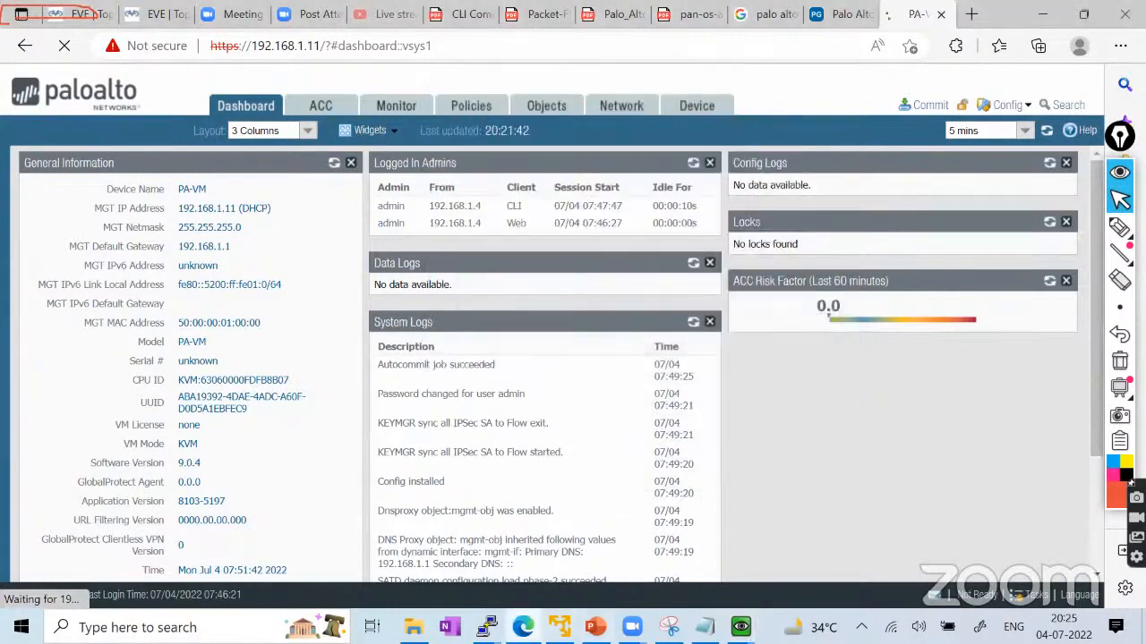
mouse_move(485, 627)
click(580, 550)
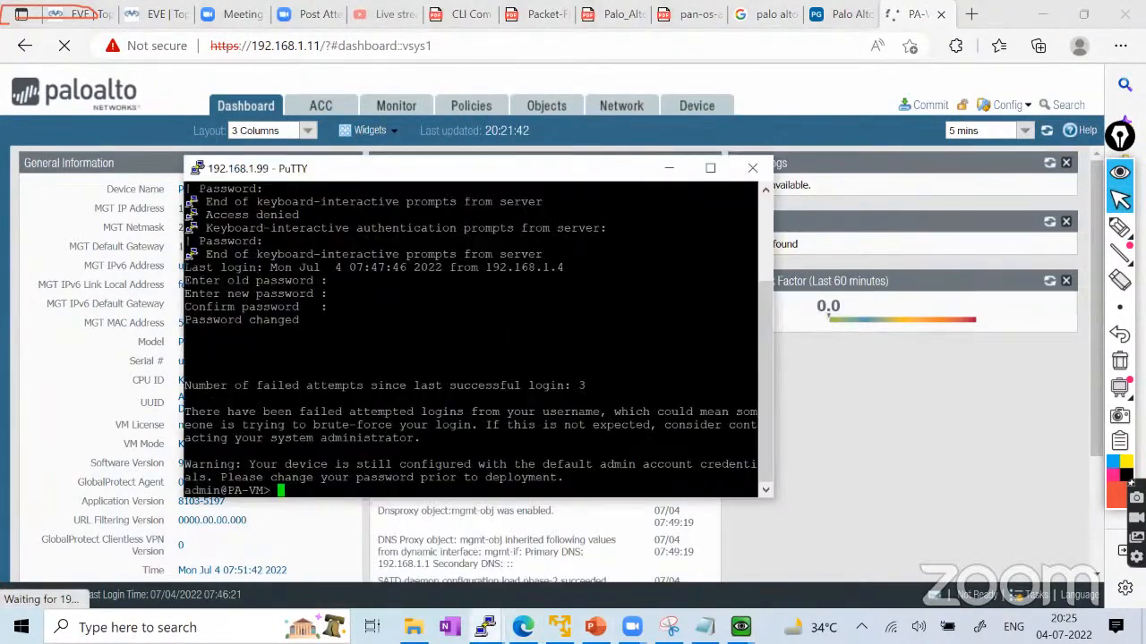
Run 'show system info' and highlight IP 192.168.1.99, netmask 255.255.255.0, gateway 192.168.1.1 and static assignment.
click(713, 166)
text(sho)
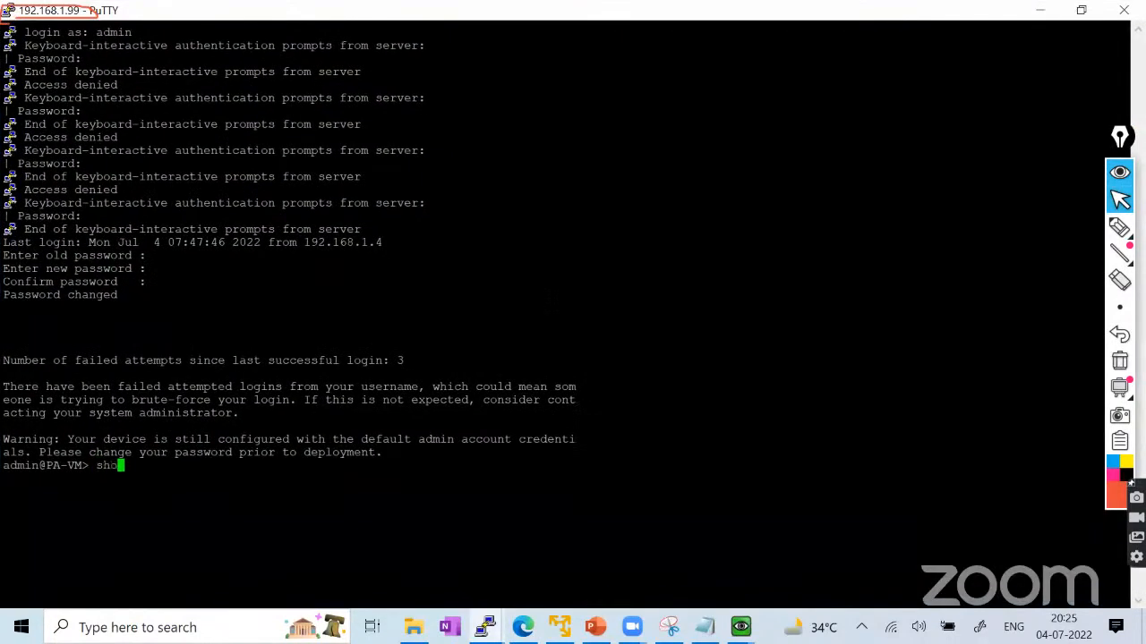
text(w system info)
key(Return)
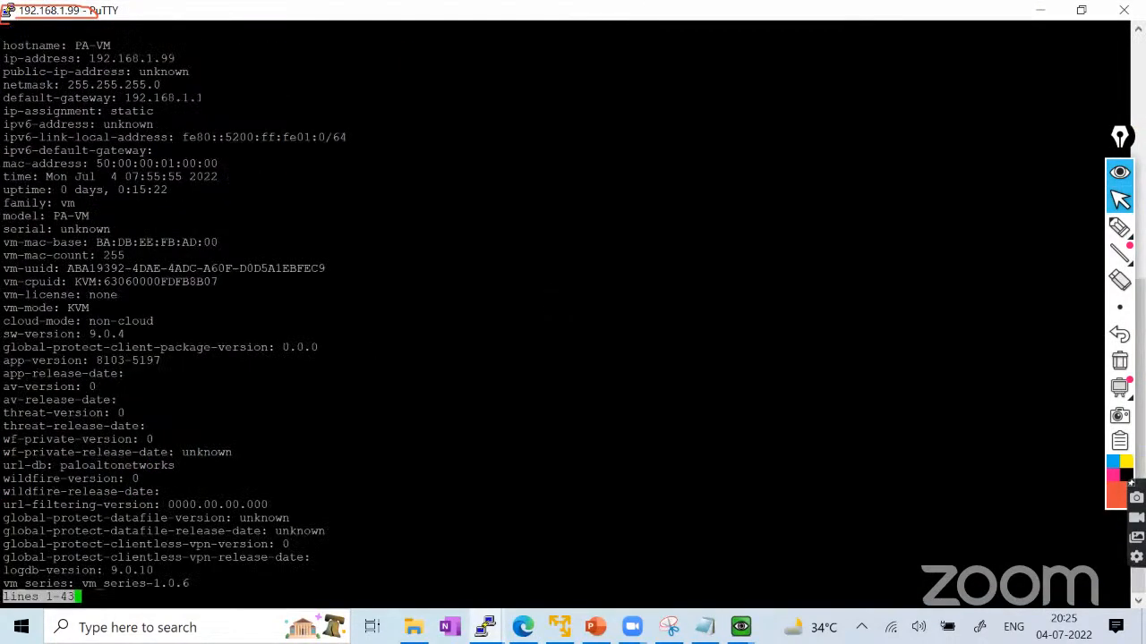
drag(45, 58, 176, 58)
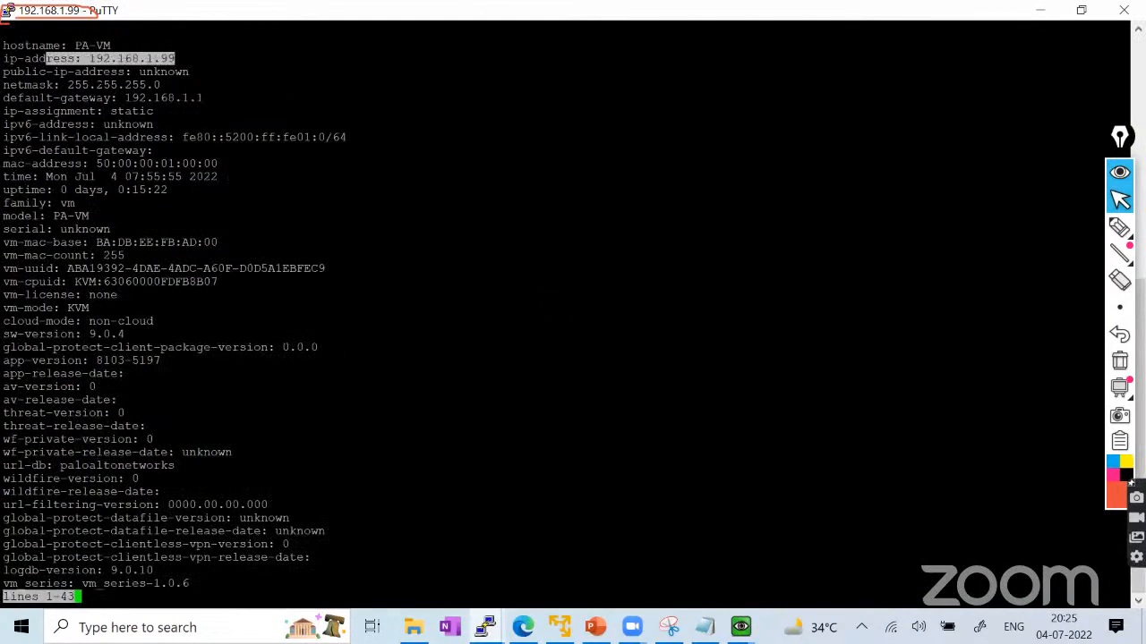
drag(30, 84, 143, 84)
drag(60, 97, 196, 98)
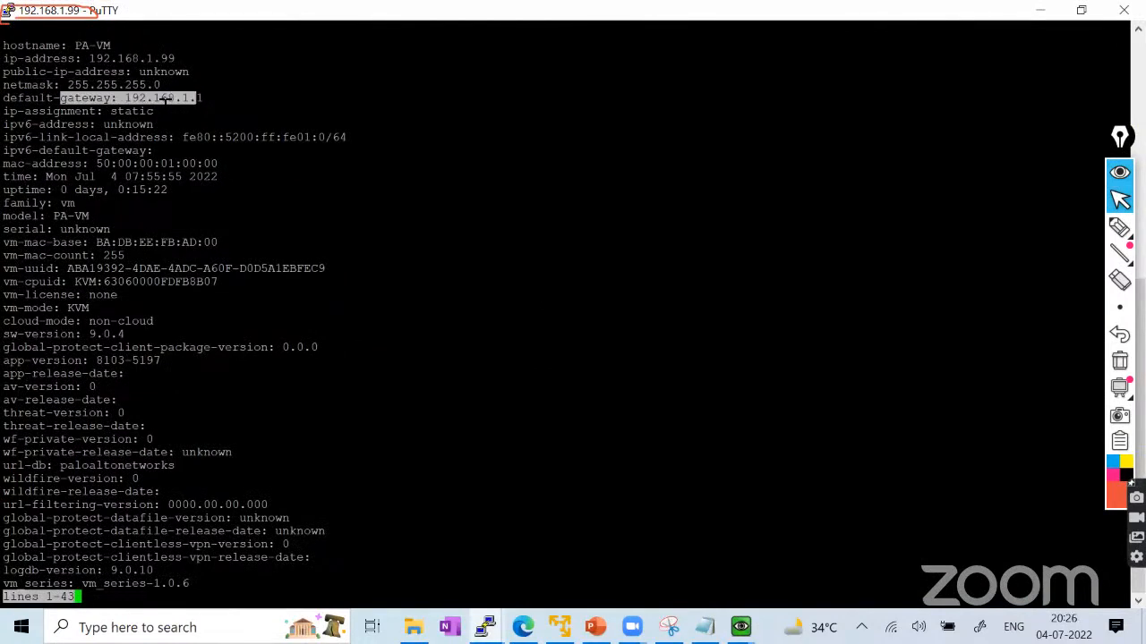
triple_click(27, 111)
key(space)
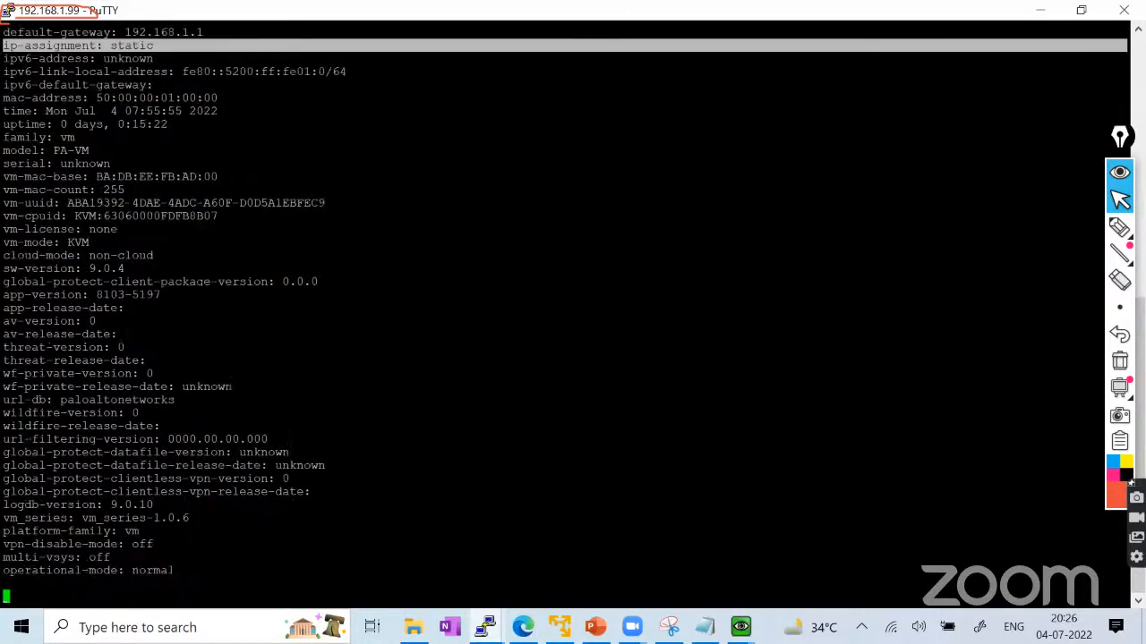
click(1040, 10)
Load the firewall's web page at 192.168.1.99, proceeding past the certificate warning.
click(465, 46)
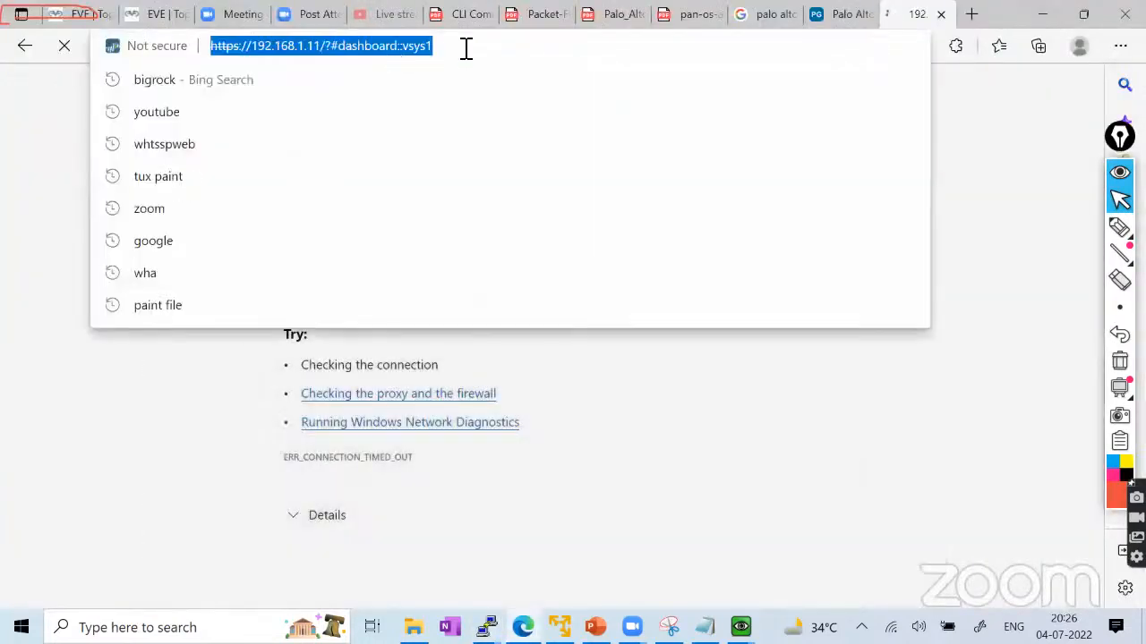
click(466, 46)
key(BackSpace)
key(BackSpace)
key(BackSpace)
key(BackSpace)
key(BackSpace)
key(BackSpace)
key(BackSpace)
key(BackSpace)
key(BackSpace)
key(BackSpace)
key(BackSpace)
key(BackSpace)
key(BackSpace)
key(BackSpace)
key(BackSpace)
key(BackSpace)
key(BackSpace)
key(BackSpace)
key(BackSpace)
key(BackSpace)
key(BackSpace)
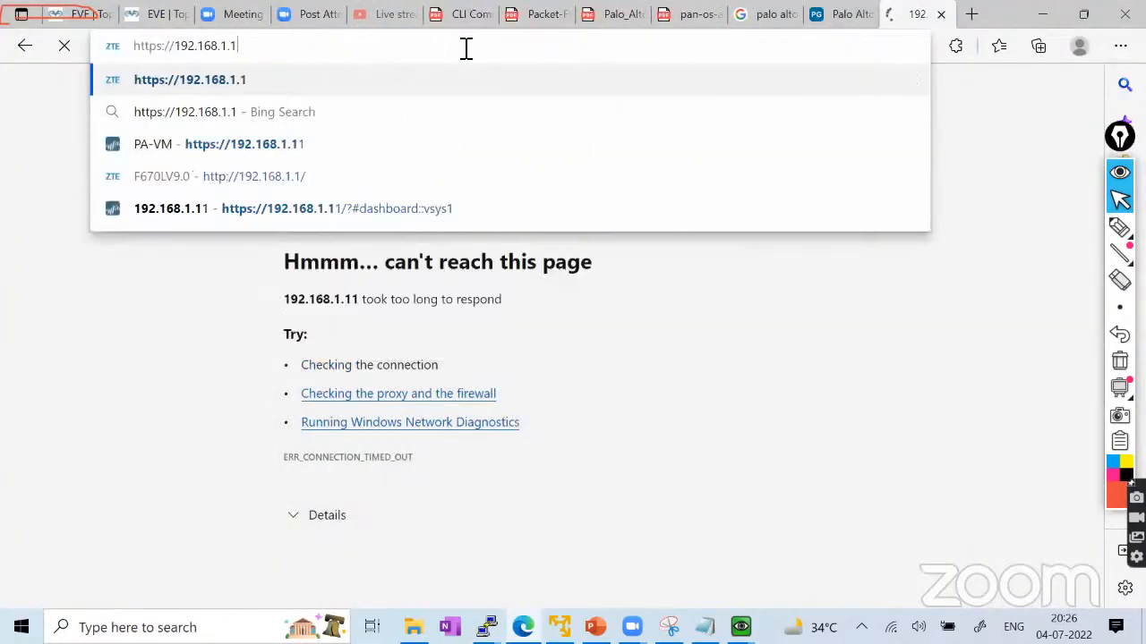
text(99)
key(Escape)
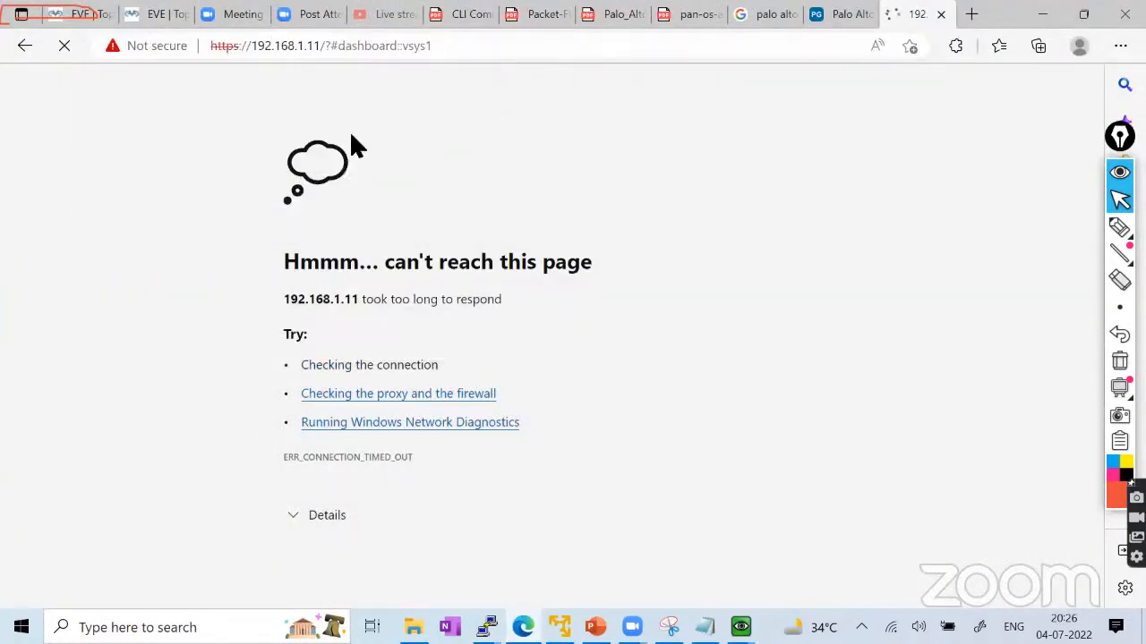
click(358, 421)
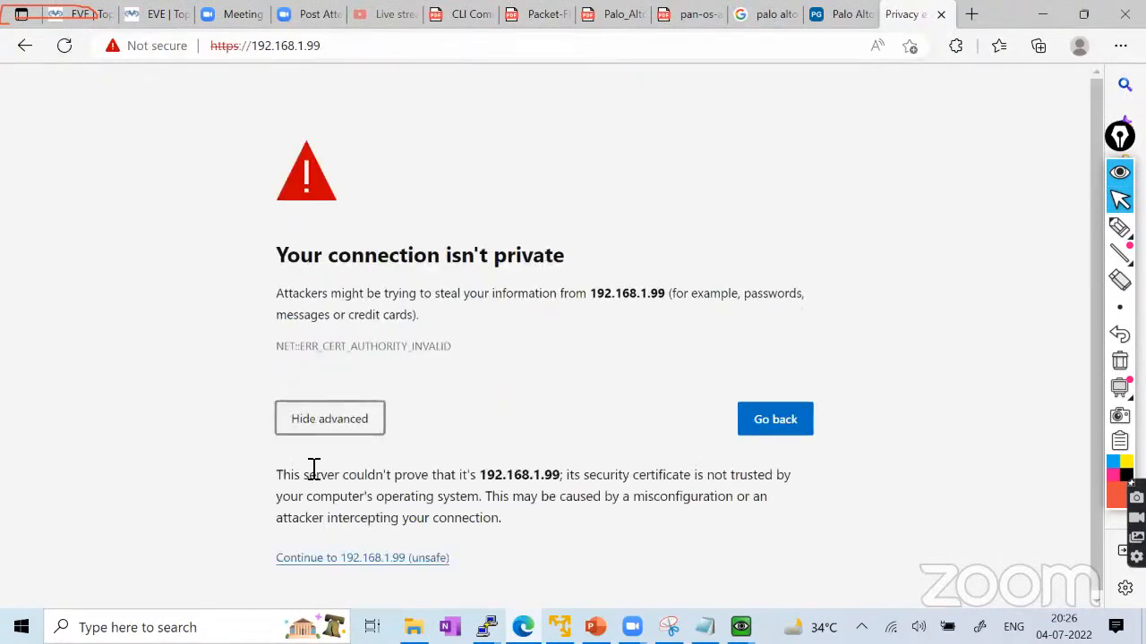
click(345, 554)
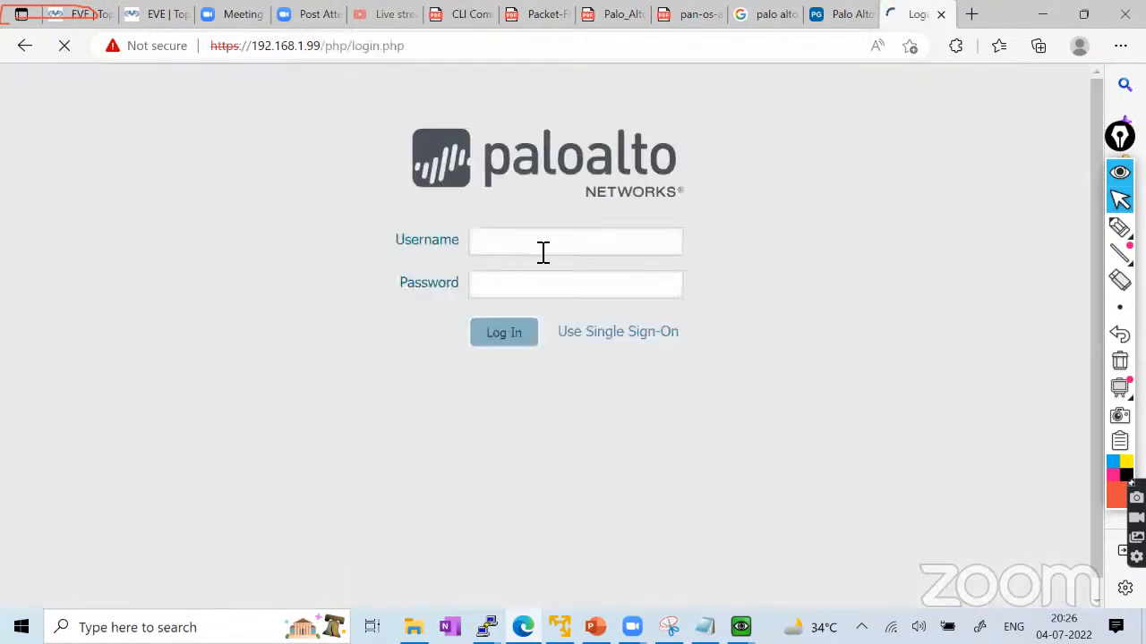
Log in to PAN-OS as admin with the account password, then view the EVE First_Lab topology.
click(542, 251)
text(admin)
key(Tab)
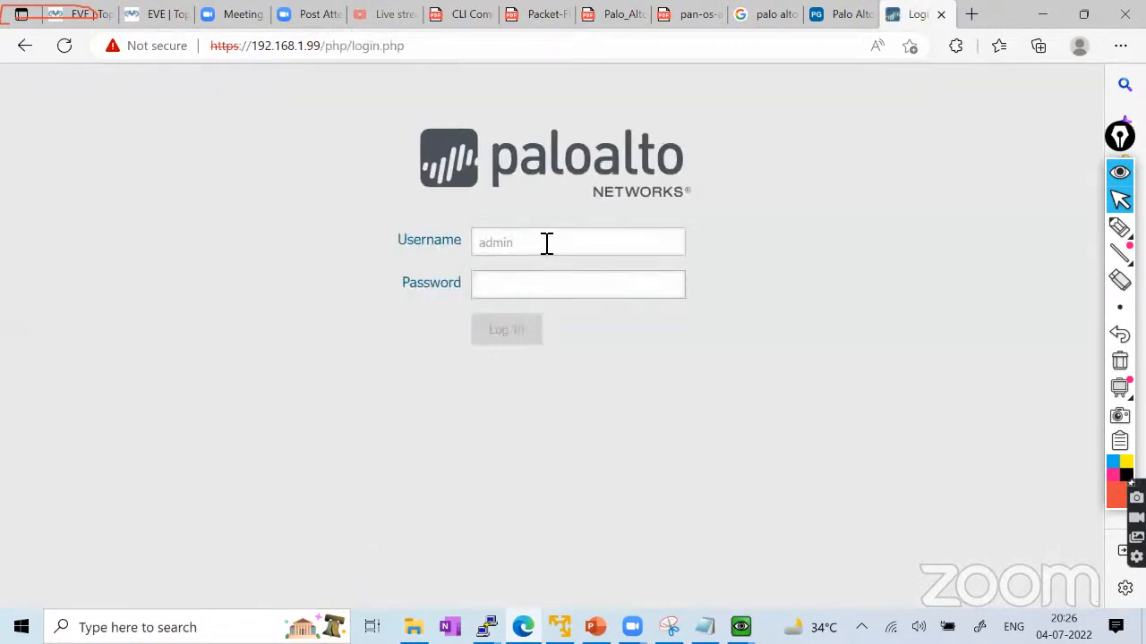
text(admin123)
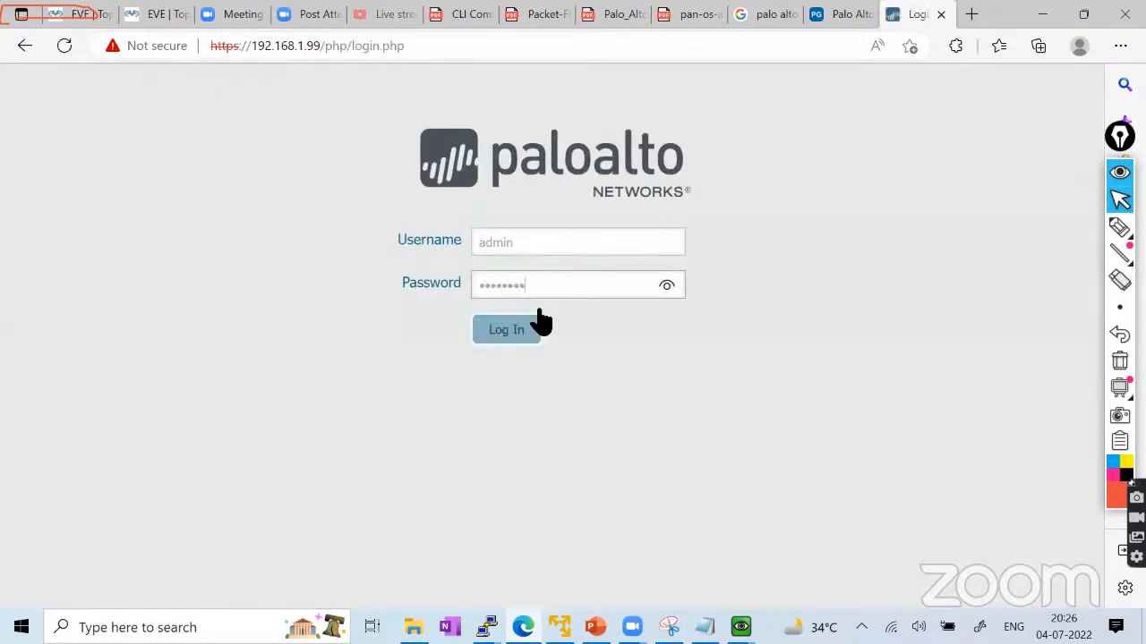
click(524, 332)
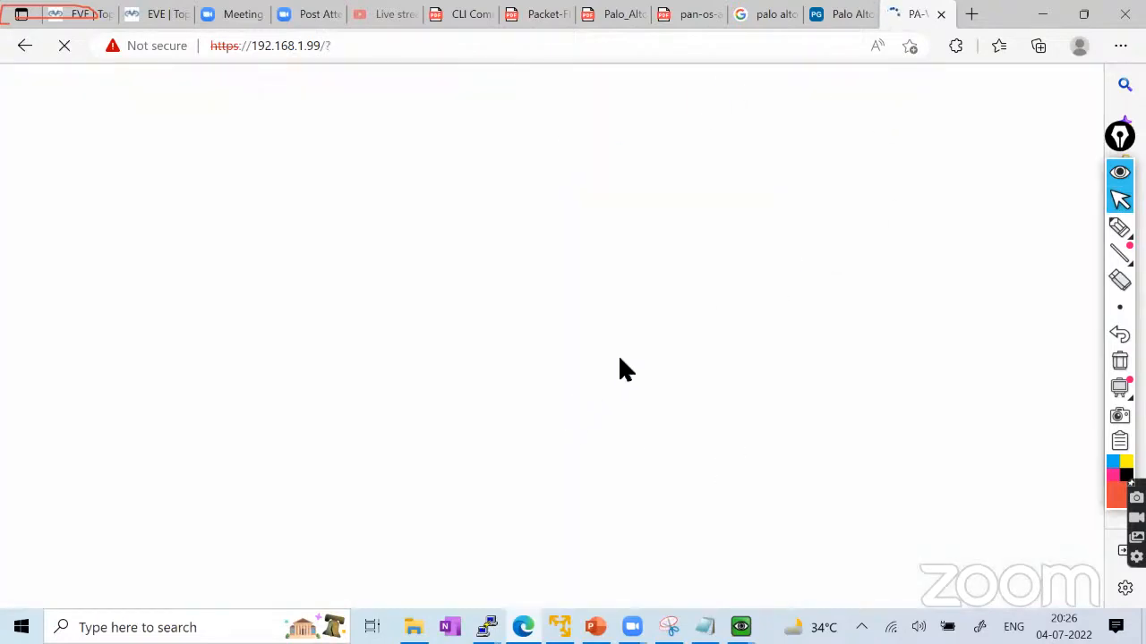
click(143, 15)
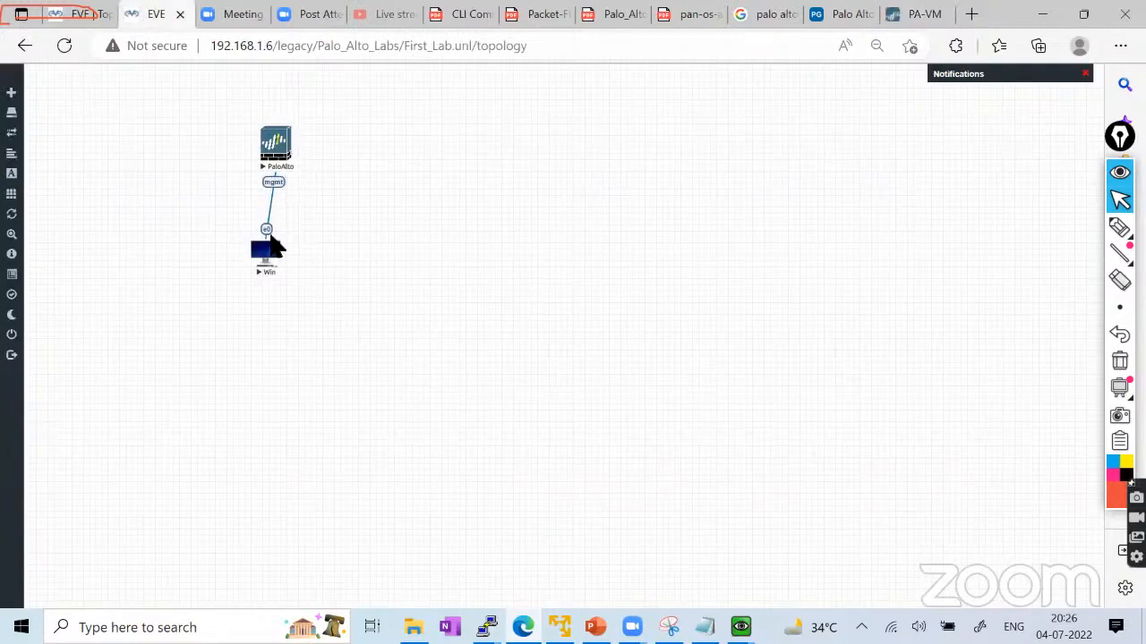
In Device > Setup > Interfaces, confirm Management is 192.168.1.99 with netmask 255.255.255.0, then cancel.
click(916, 17)
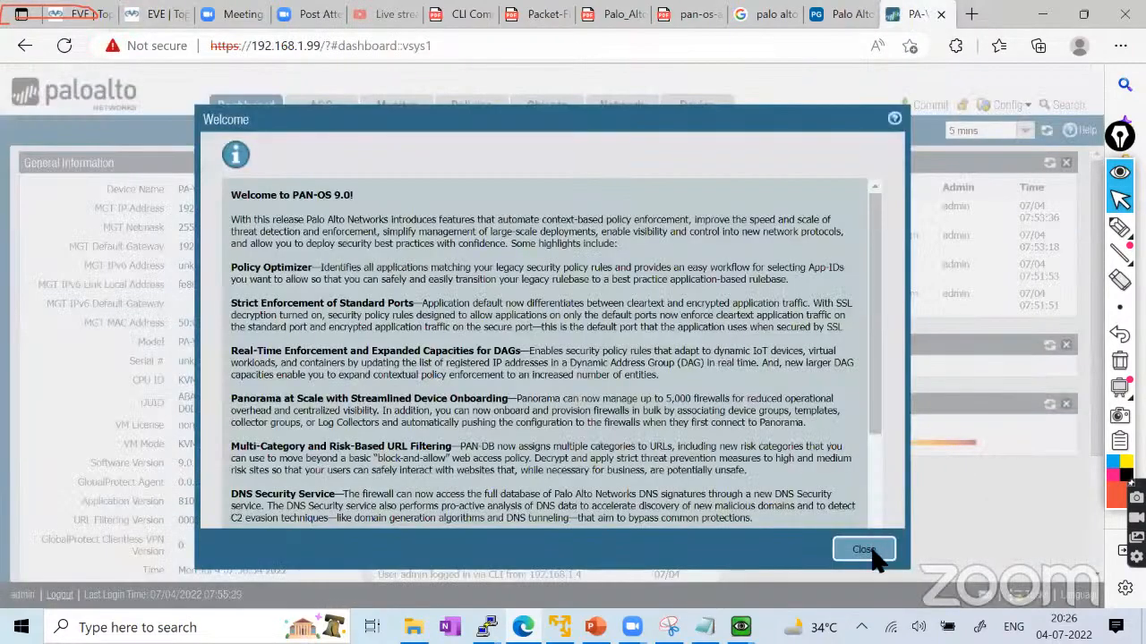
click(865, 550)
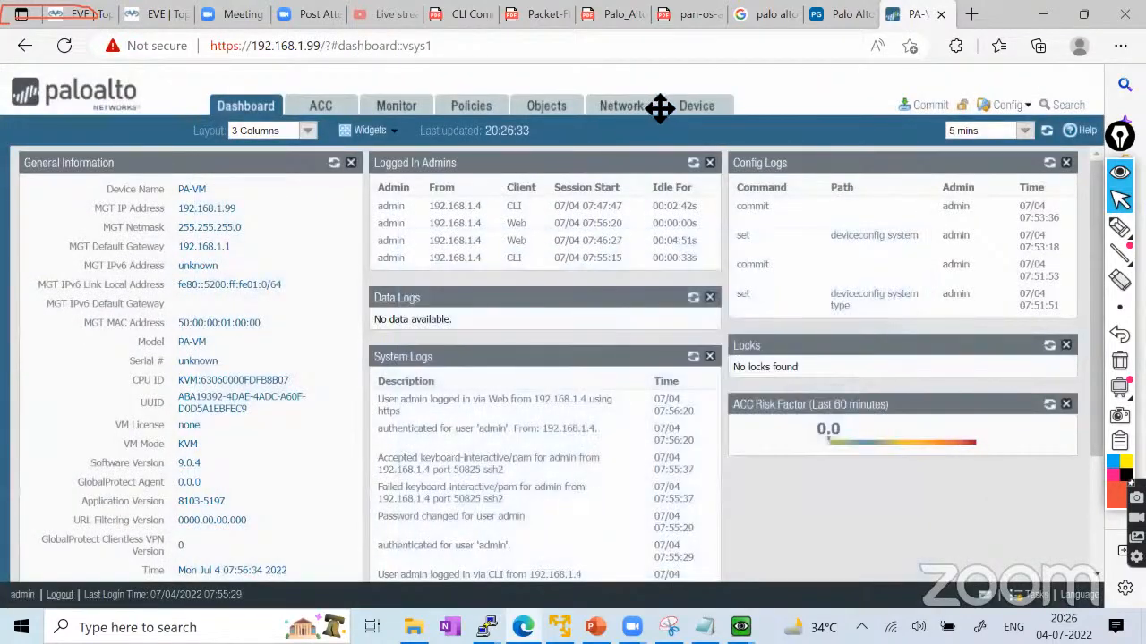
click(696, 106)
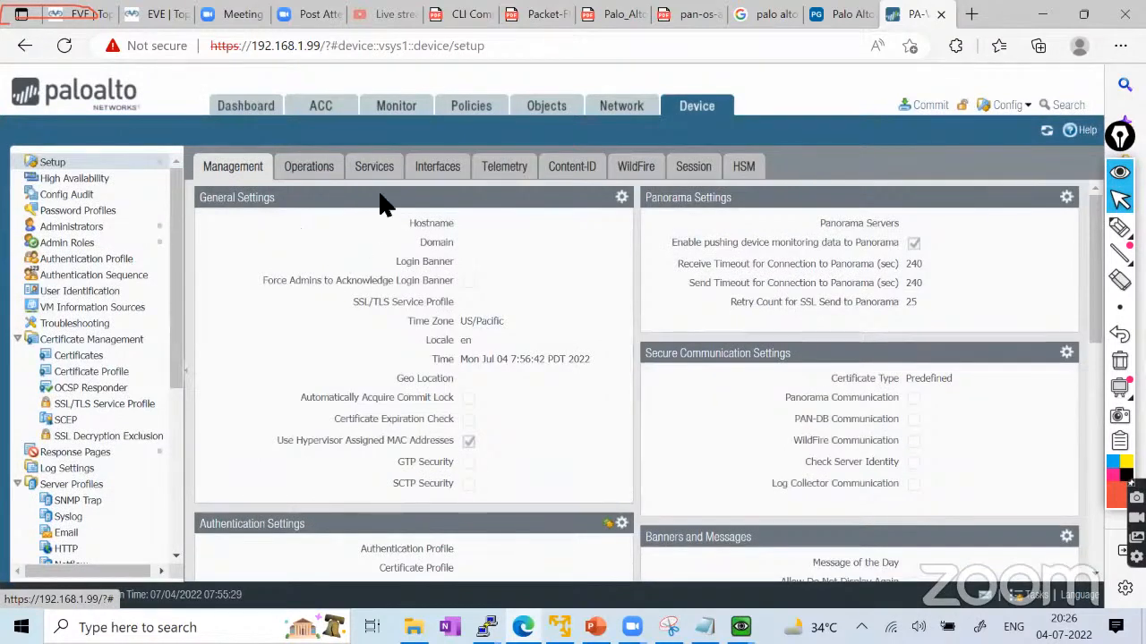
click(433, 172)
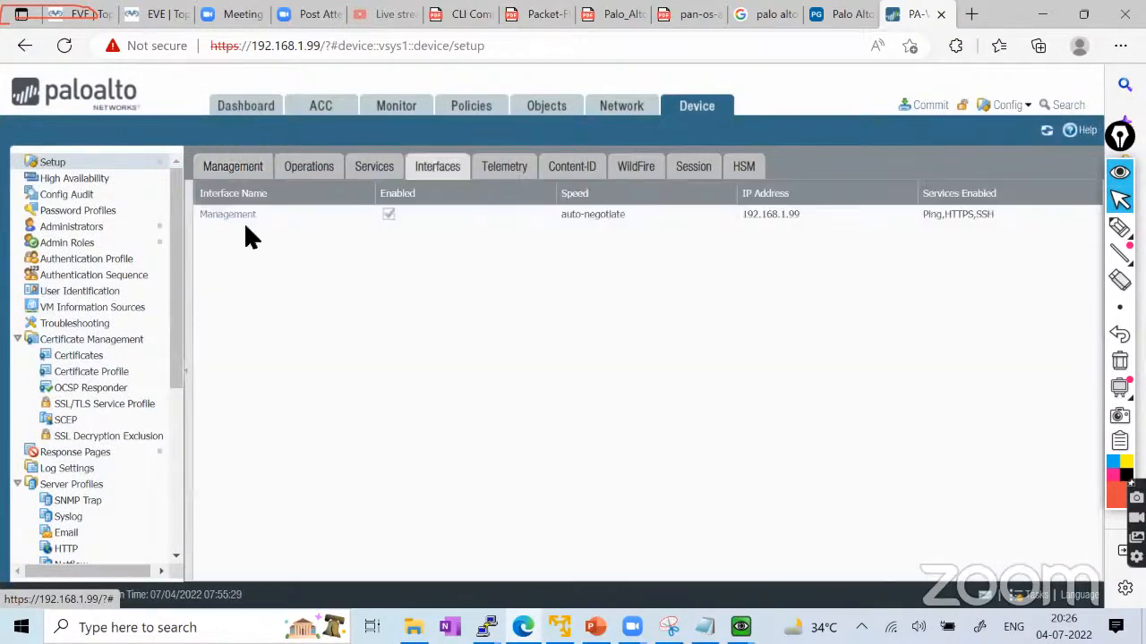
click(231, 215)
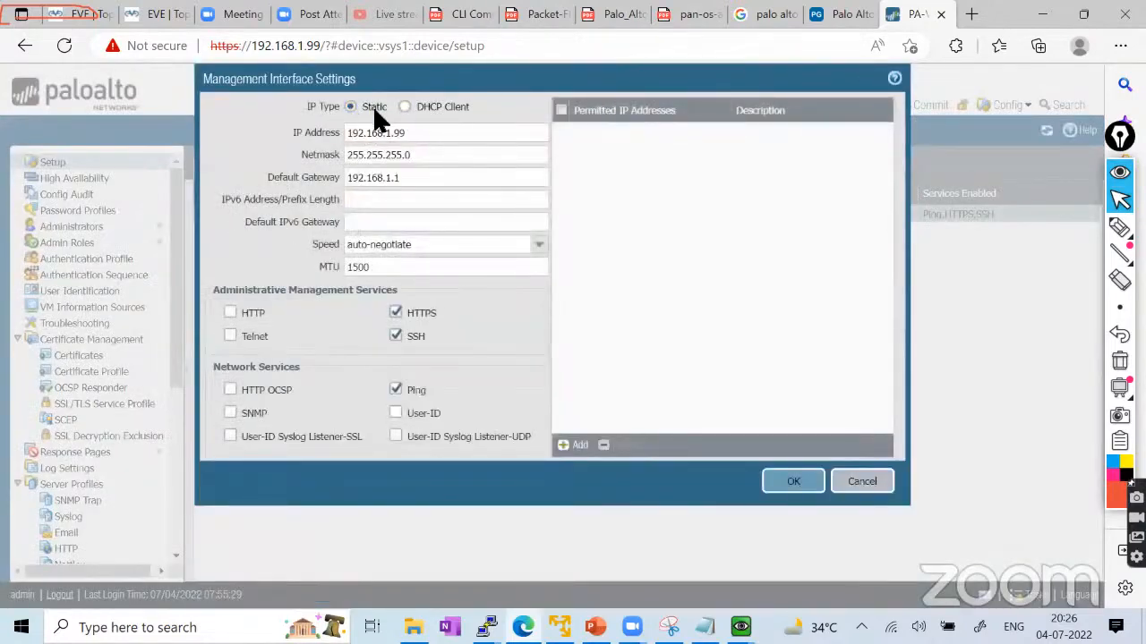
double_click(425, 157)
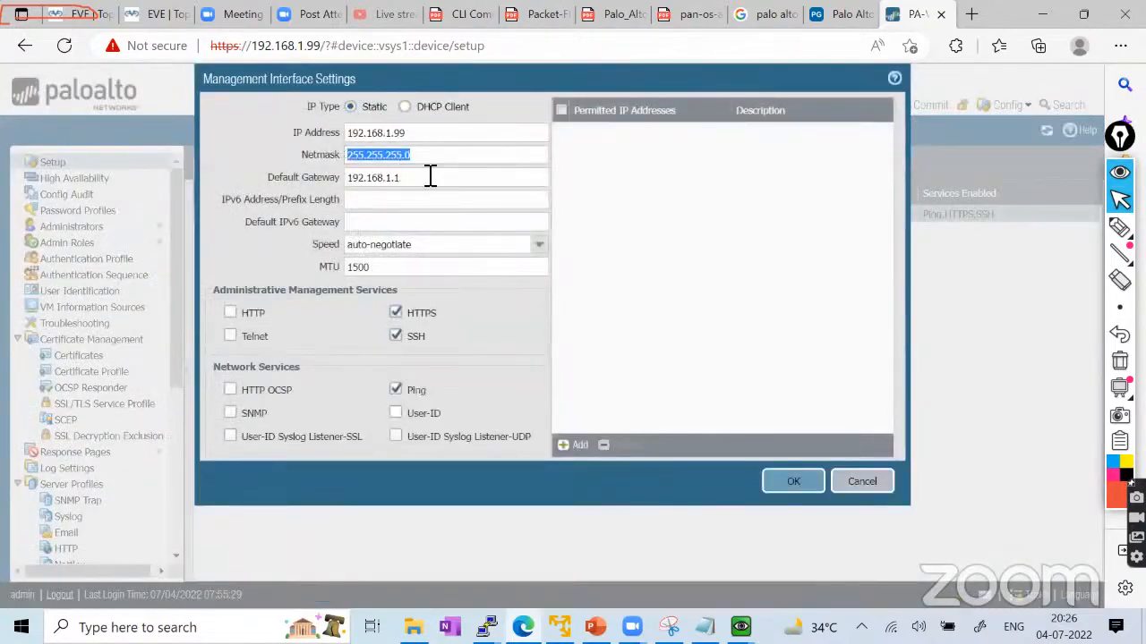
drag(442, 133, 304, 134)
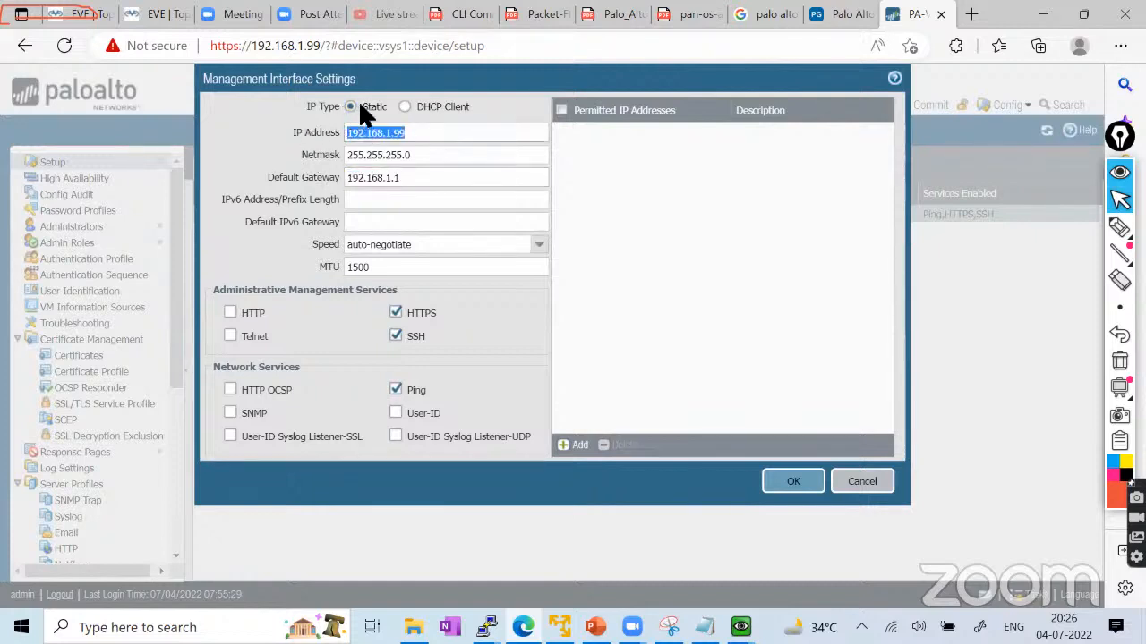
click(859, 483)
In the PaloAlto console, exit configuration mode and run 'show system info' to confirm static assignment.
mouse_move(740, 628)
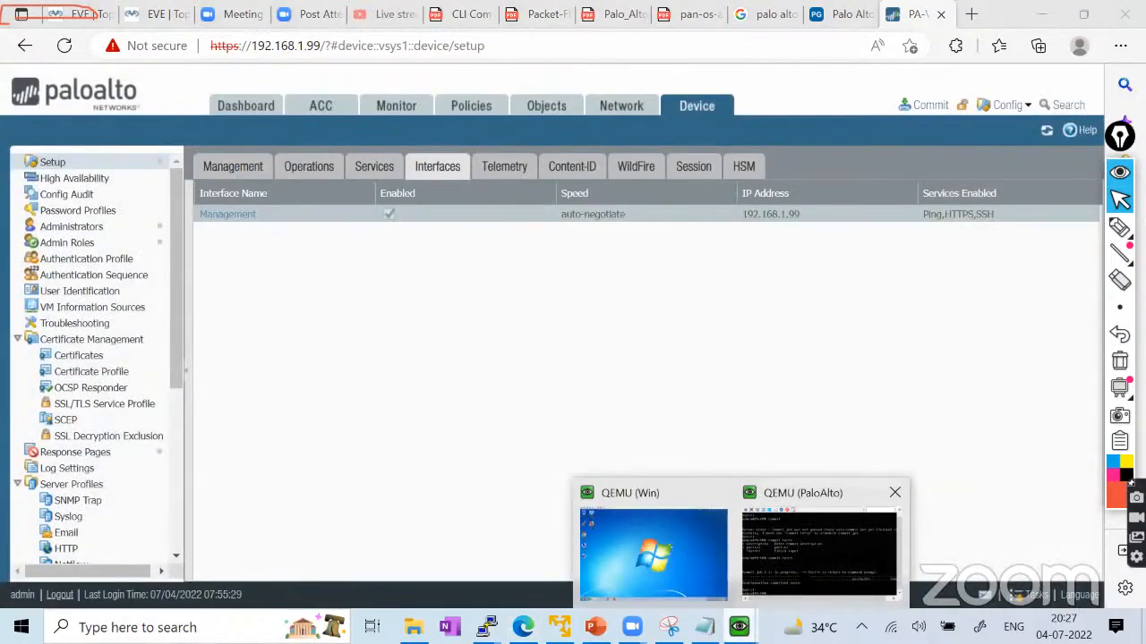
click(805, 546)
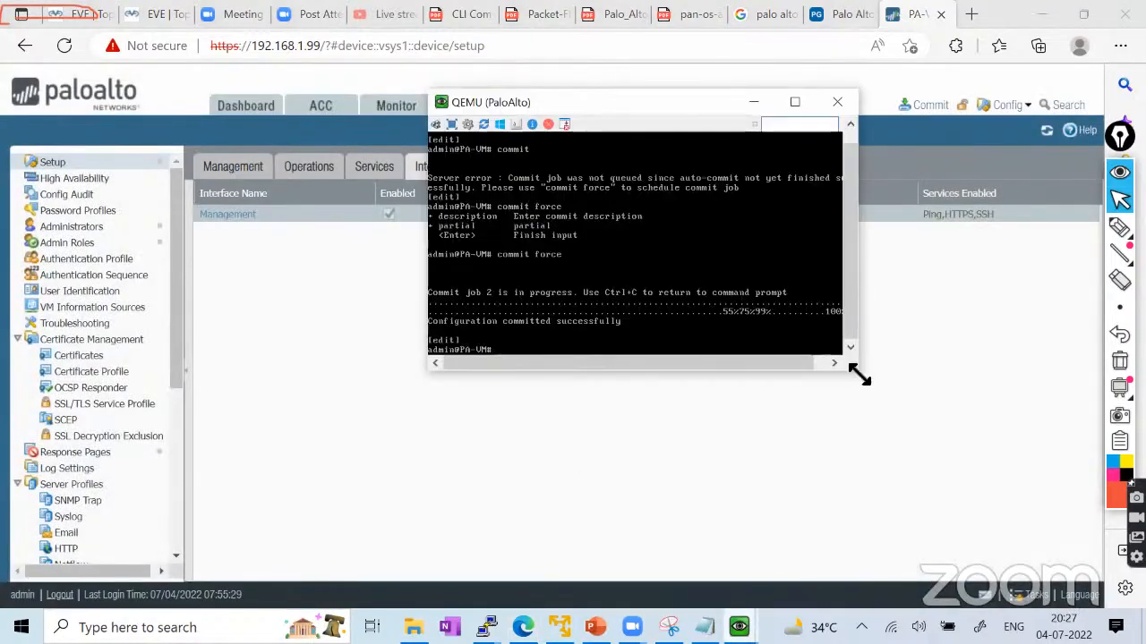
drag(861, 375, 863, 377)
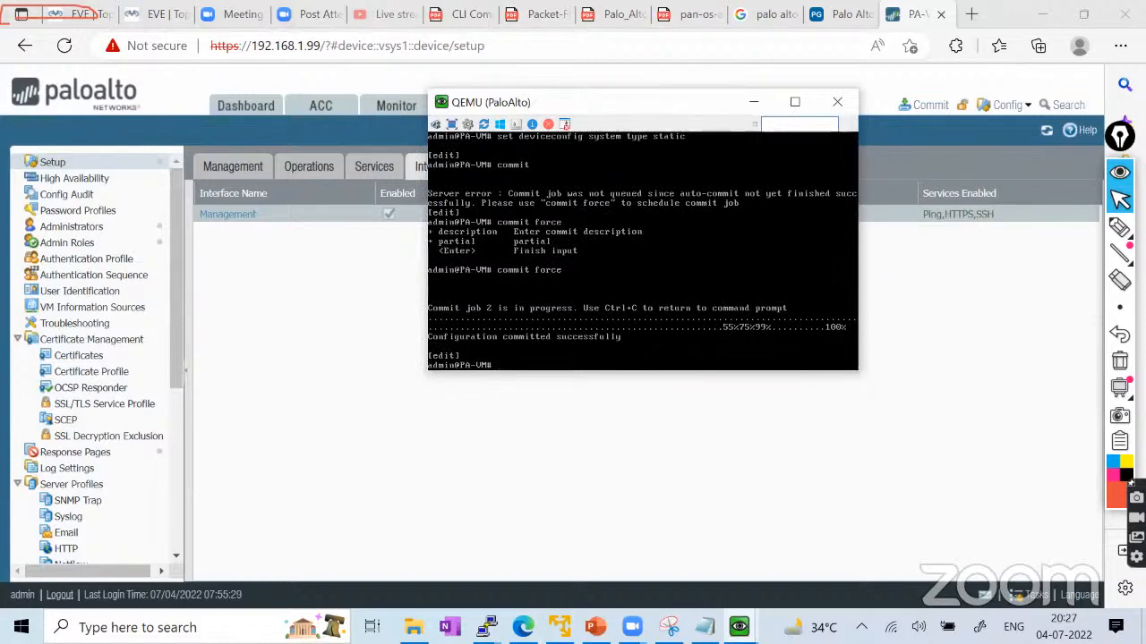
text(exit)
key(Return)
text(show)
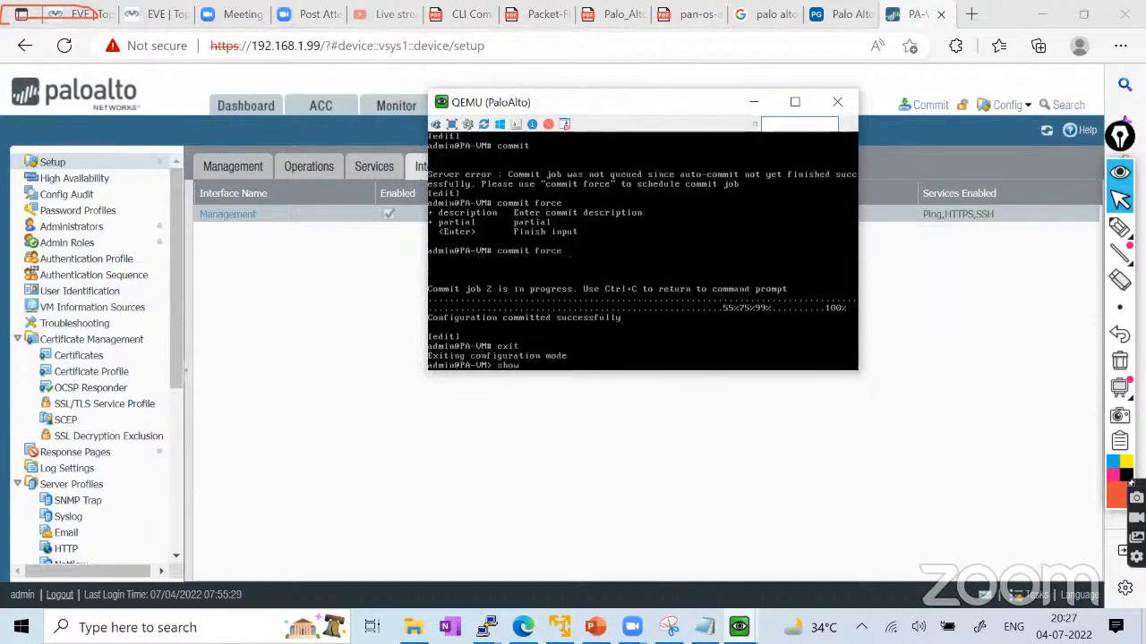
text( system info)
key(Return)
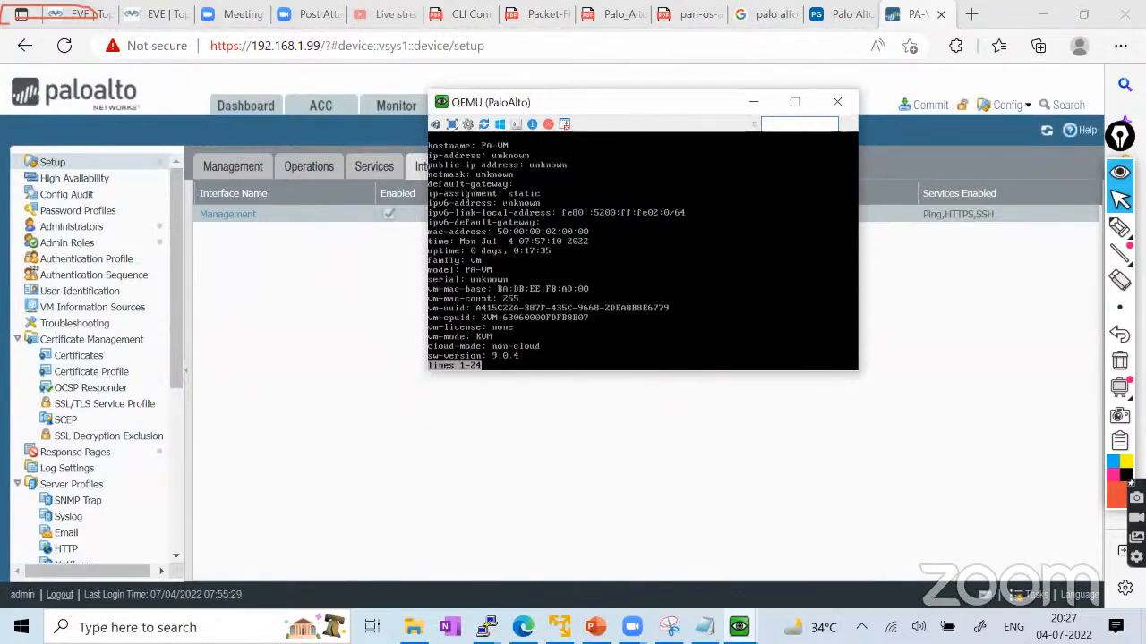
mouse_move(1119, 228)
click(1036, 230)
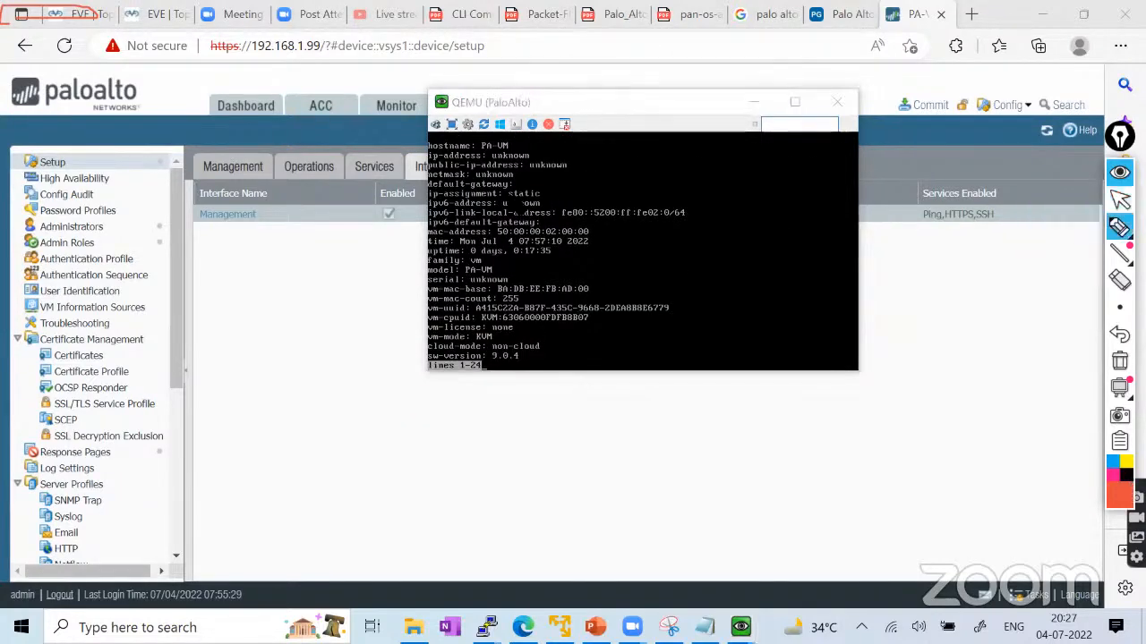
drag(507, 194, 492, 185)
click(1119, 361)
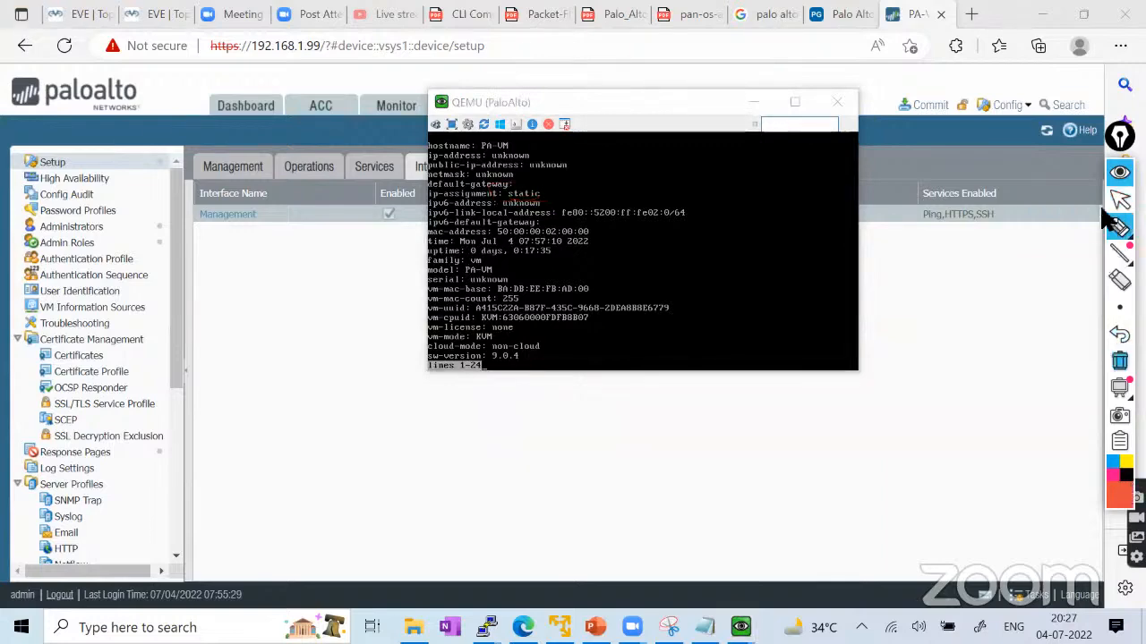
click(1119, 200)
key(space)
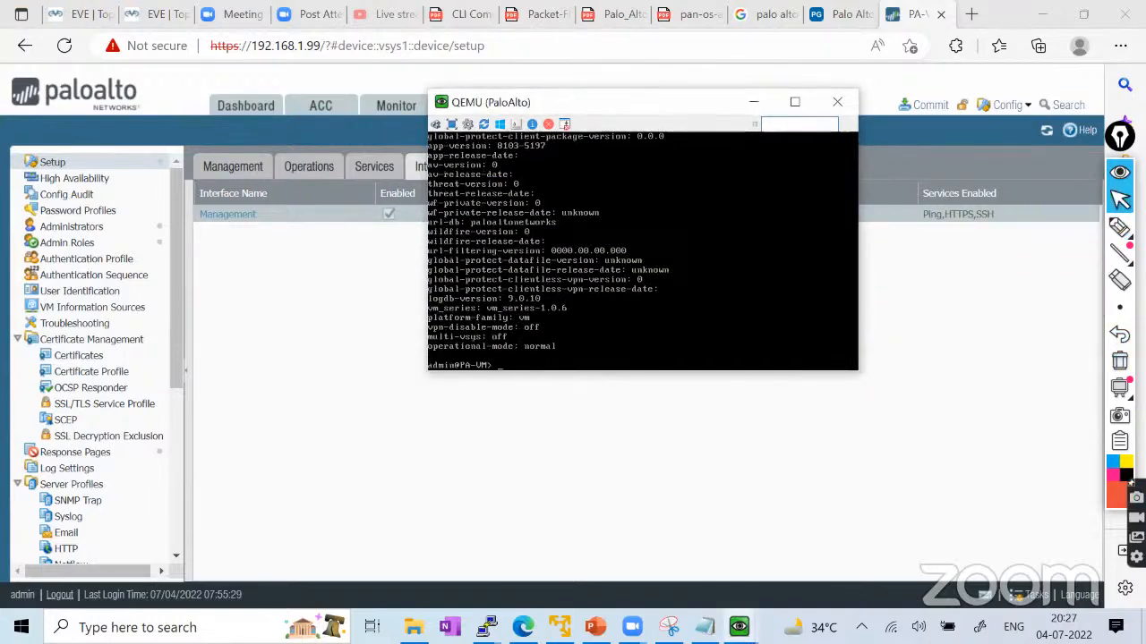
Set the management IP to 192.168.1.1 with netmask 255.255.255.0 in configure mode and commit.
text(configure t)
key(Return)
text(set)
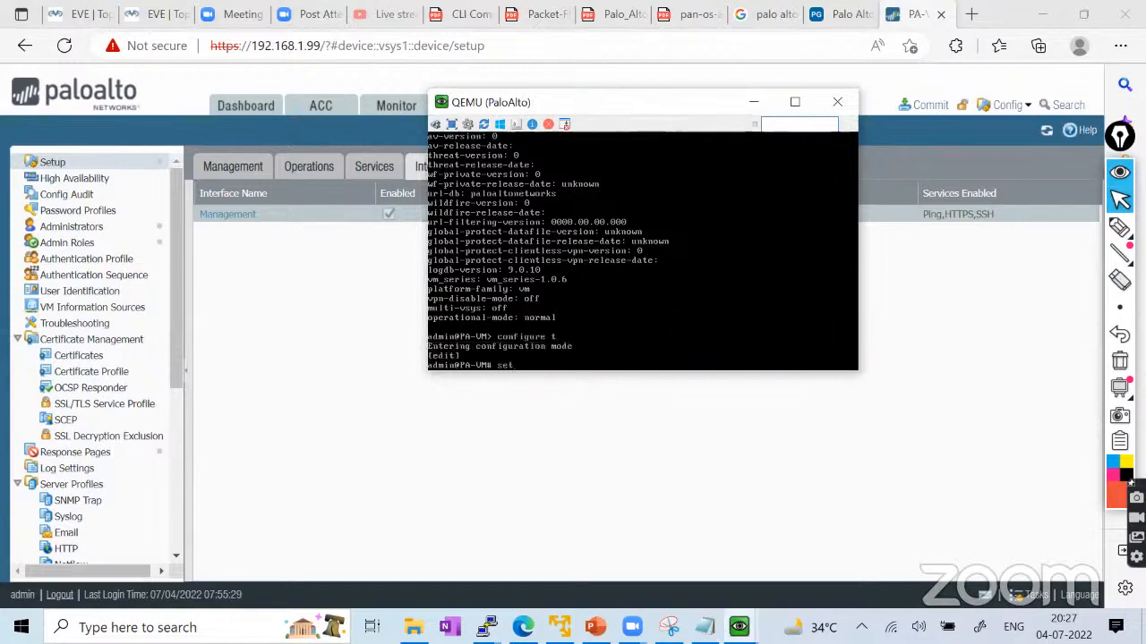
text( deviceconfig)
text(systemip-address)
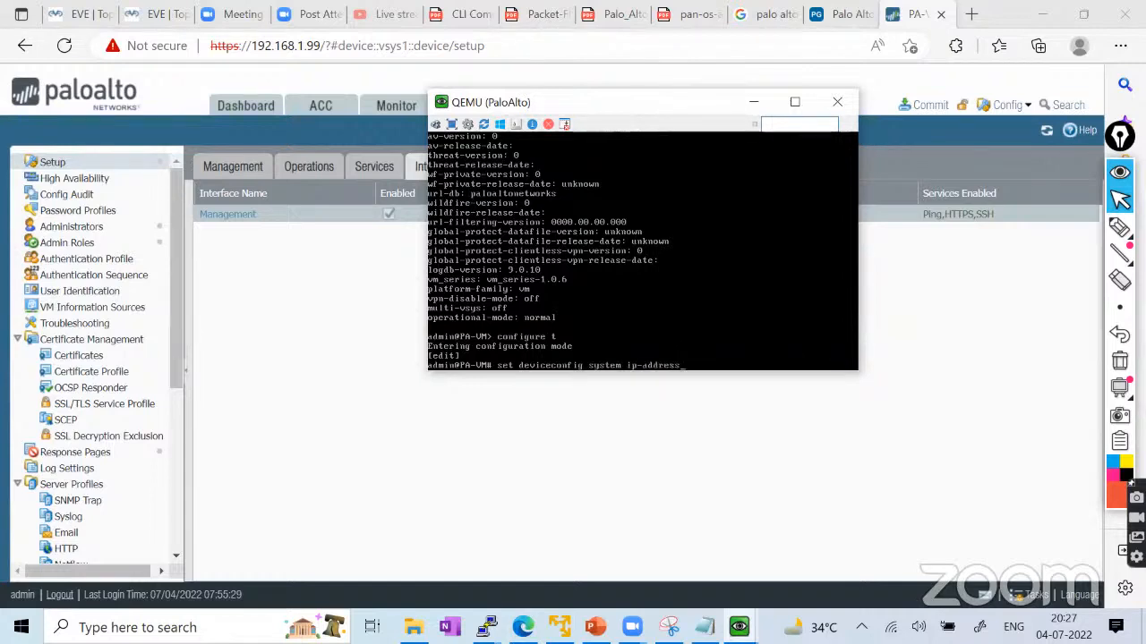
text( 192.168.1.1.netmask 255.255.255.0)
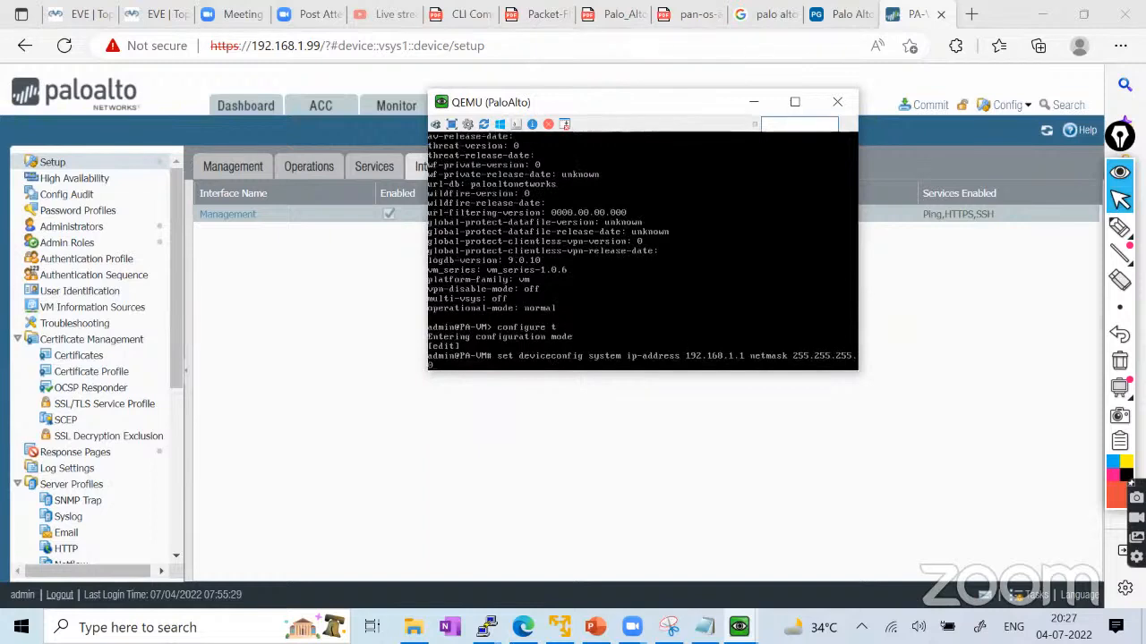
key(Return)
text(c)
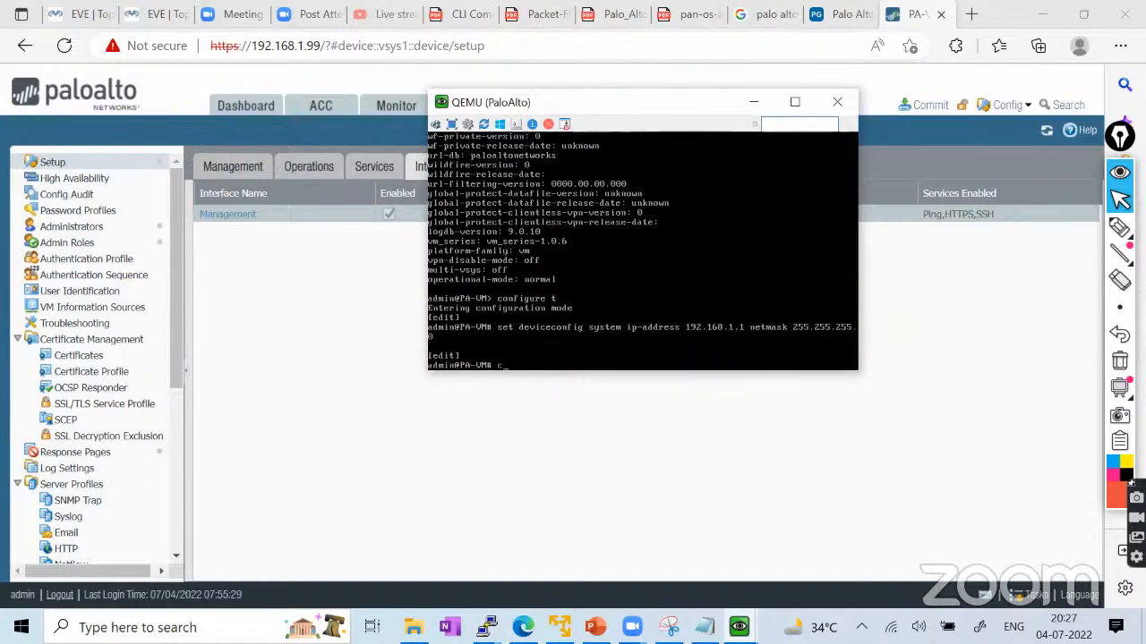
text(ommit)
key(Return)
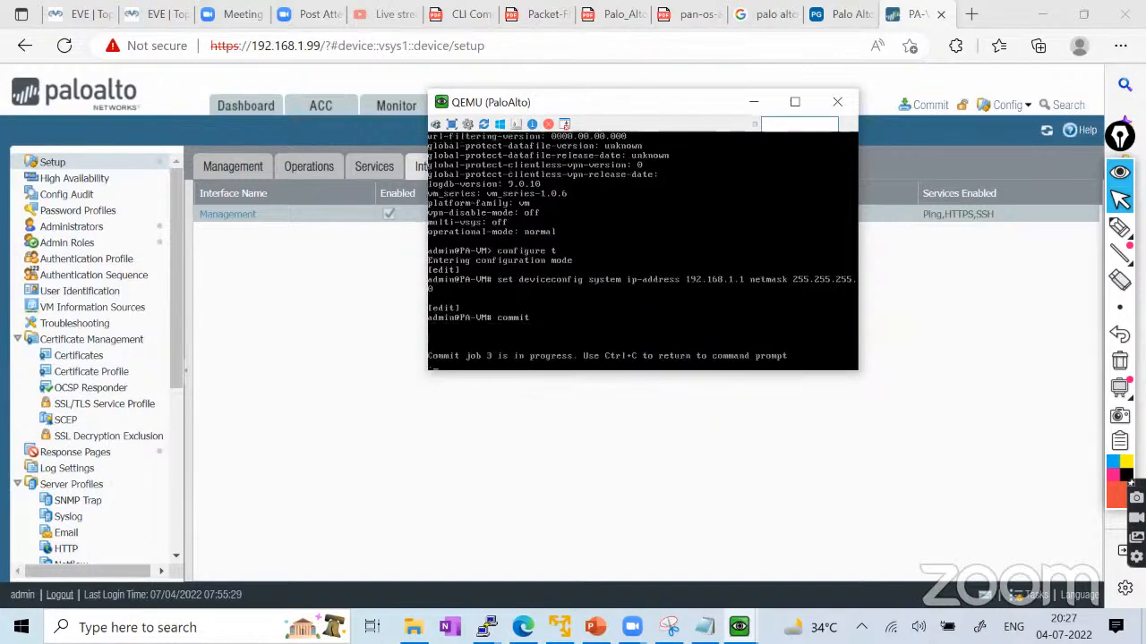
Show the EVE First_Lab topology with the PaloAlto QEMU console, still committing, on top.
click(64, 13)
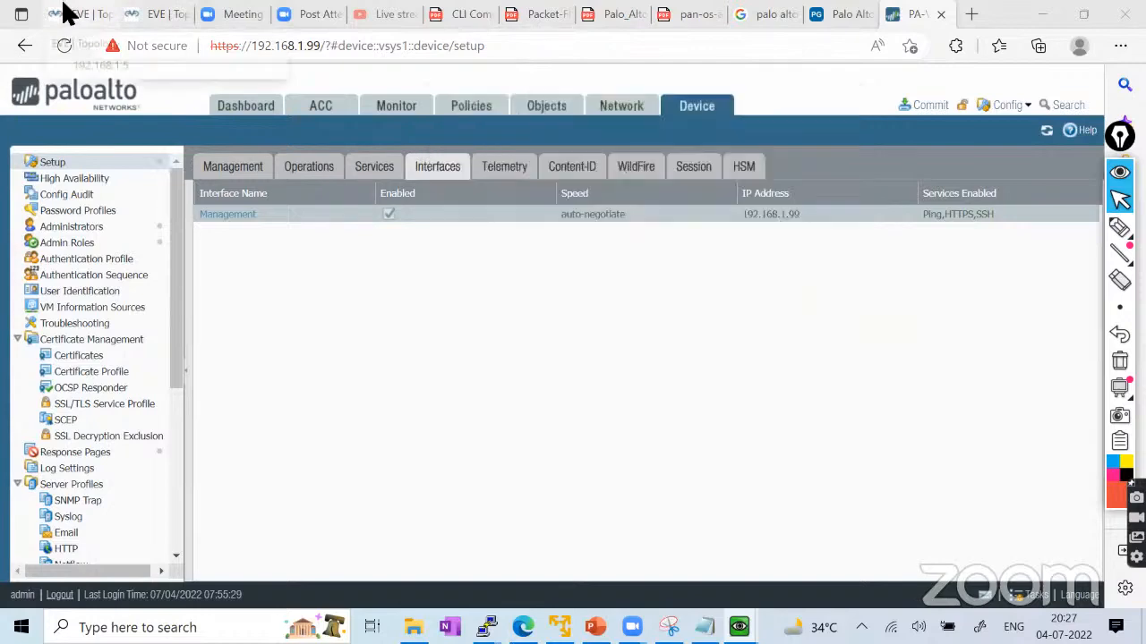
click(65, 13)
click(176, 21)
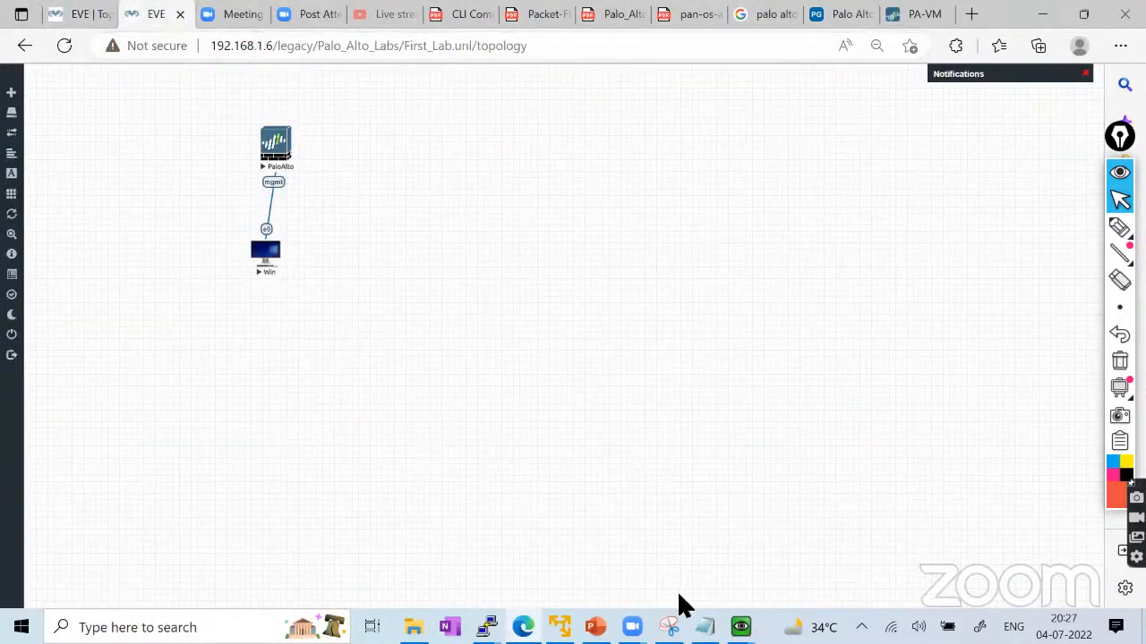
mouse_move(747, 618)
click(797, 539)
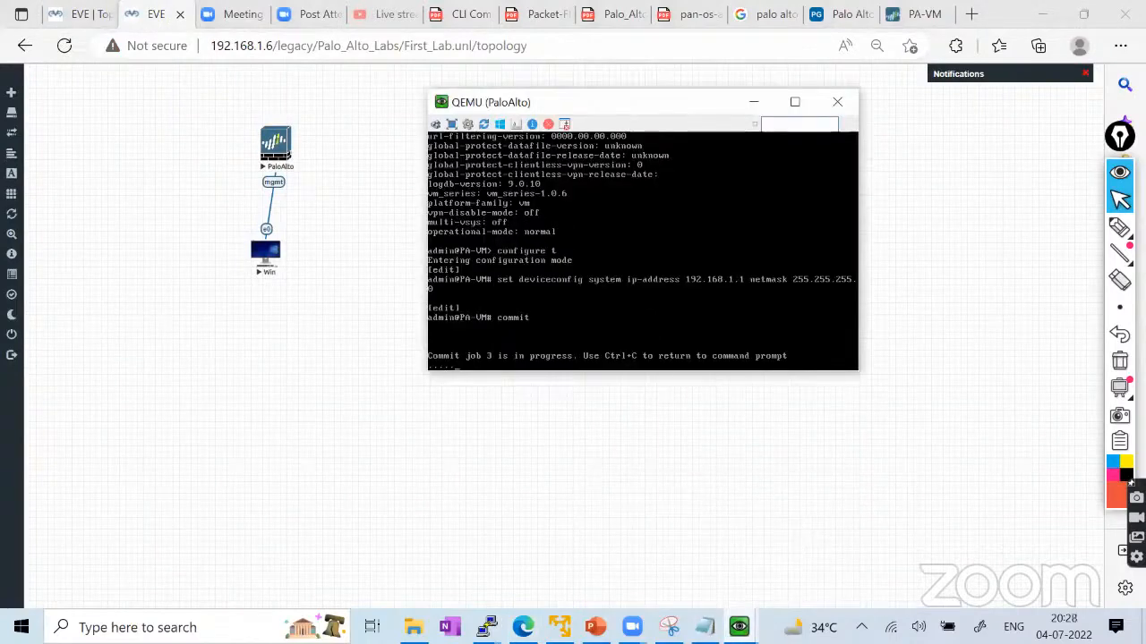
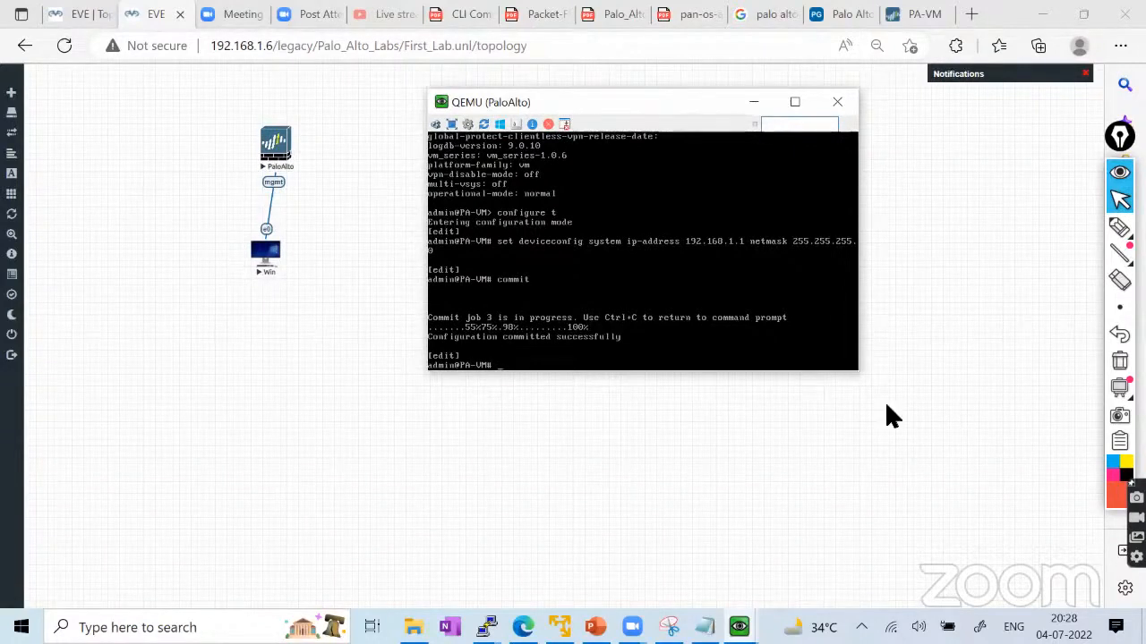
Leave configure mode with exit and run 'show system info' to confirm management IP 192.168.1.1.
text(exit)
key(Return)
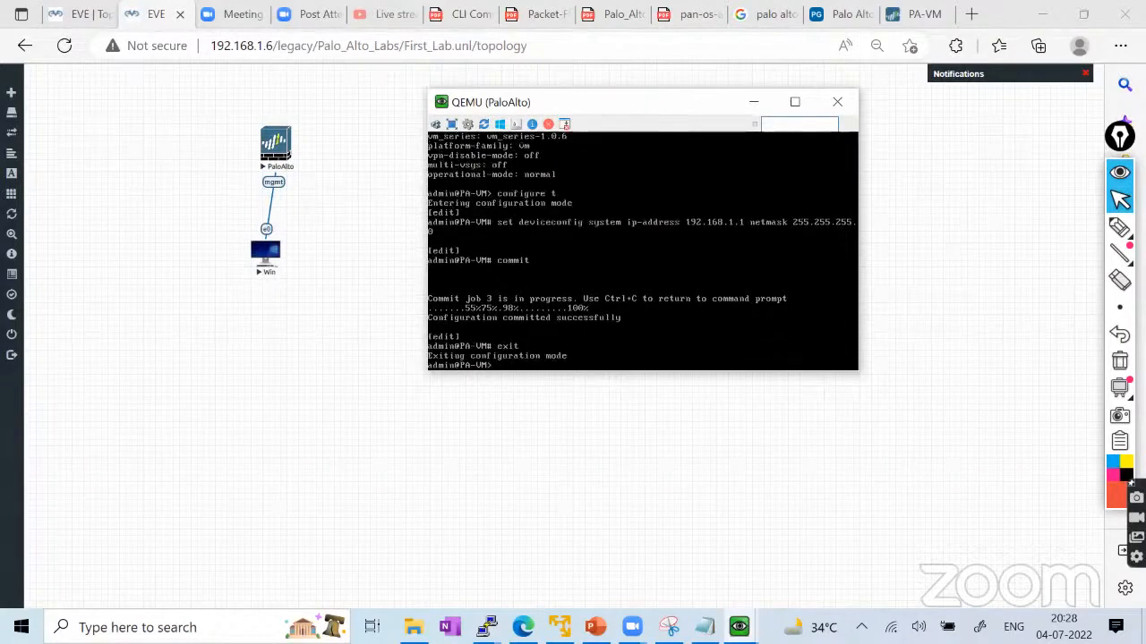
key(Return)
key(Return)
text(show sys)
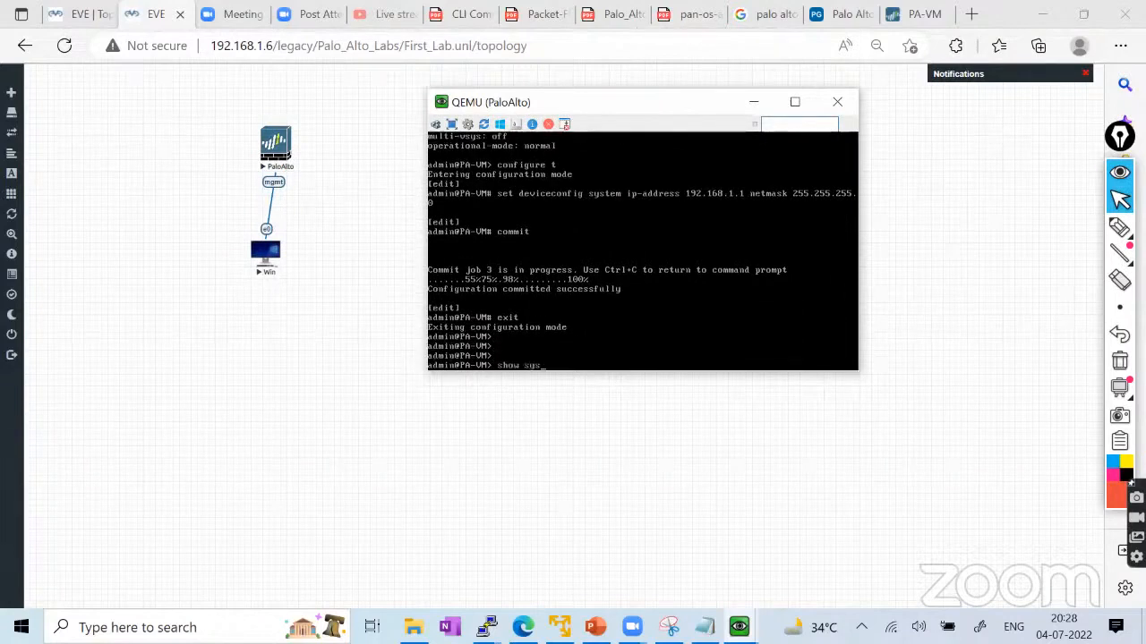
text(tem info)
key(Return)
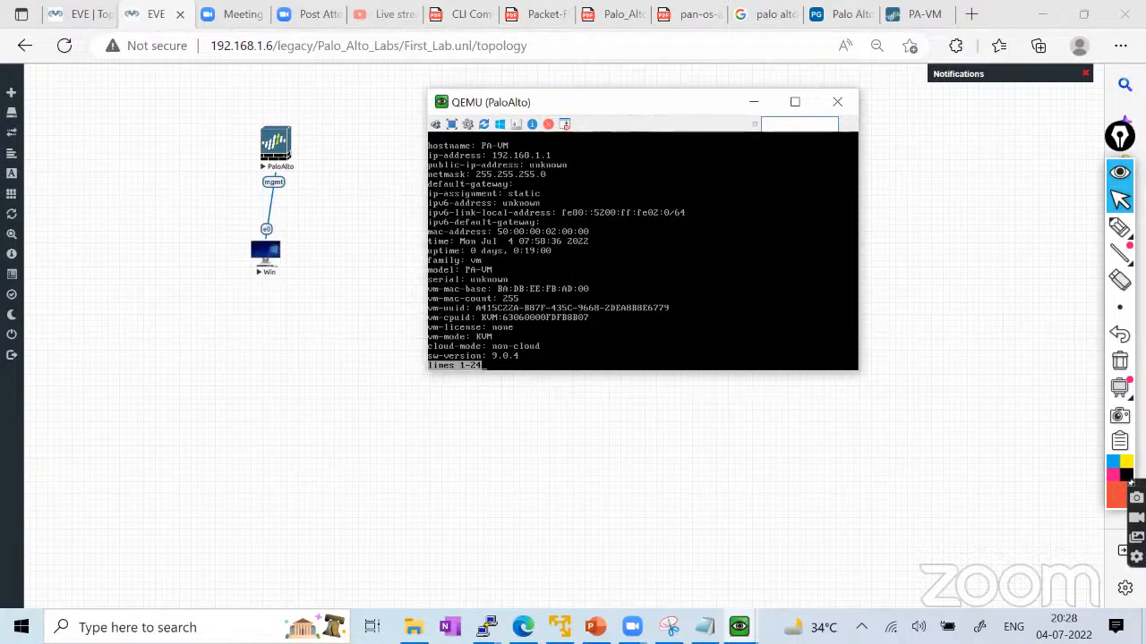
Bring the QEMU (Win) console to the front and drag it right beside the topology.
click(738, 627)
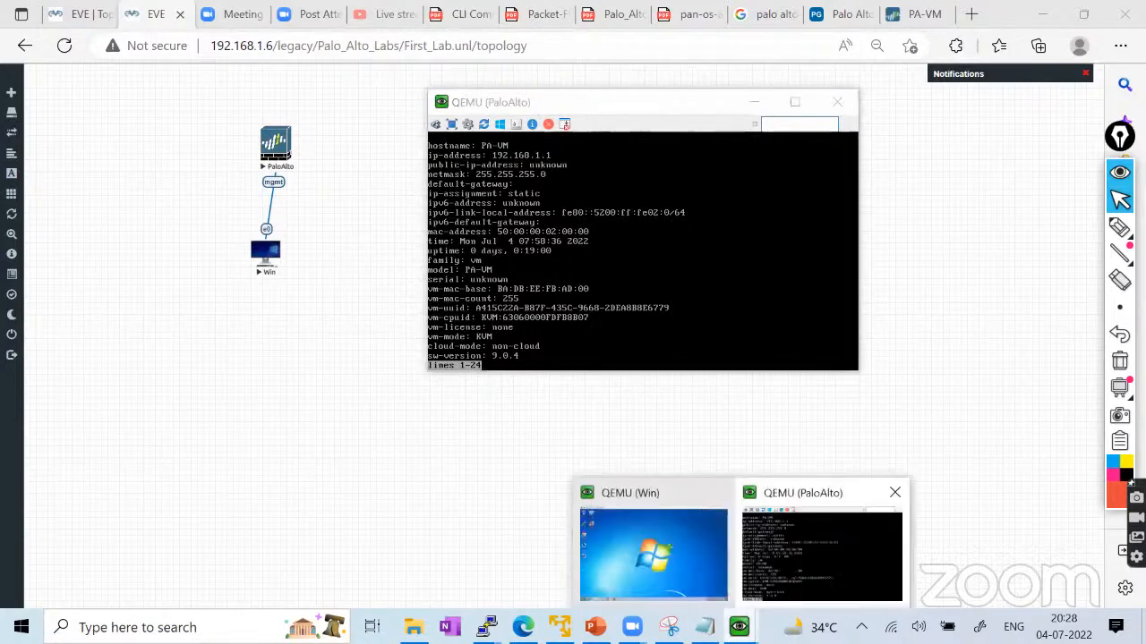
click(654, 551)
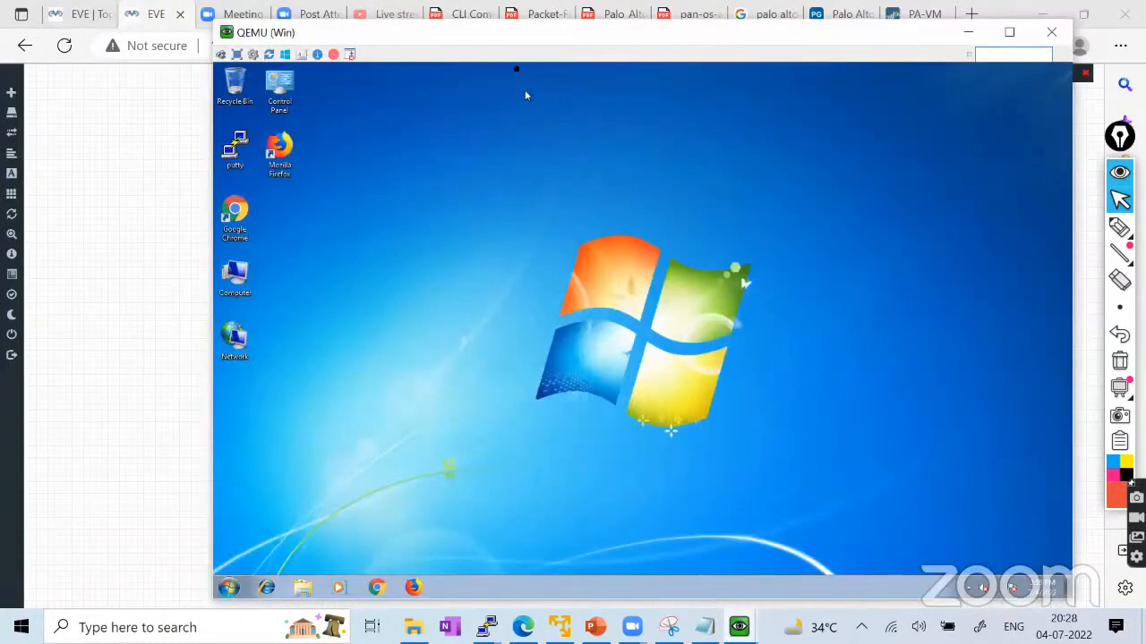
drag(467, 34, 651, 37)
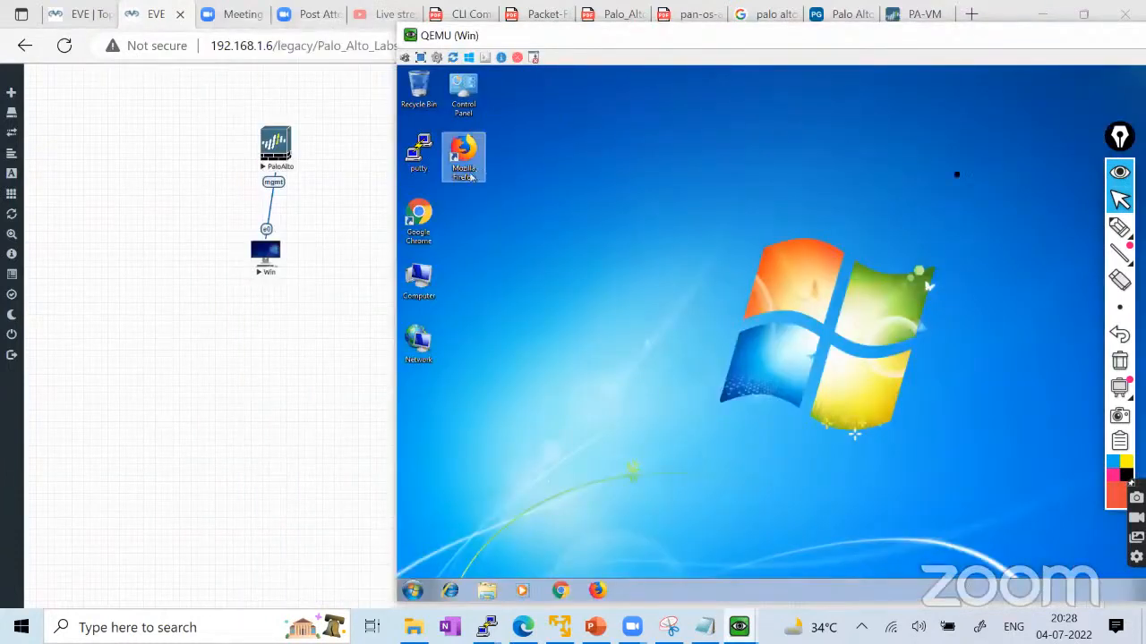
Trace the management link between PaloAlto and Win on screen, then clear the drawing.
click(1119, 227)
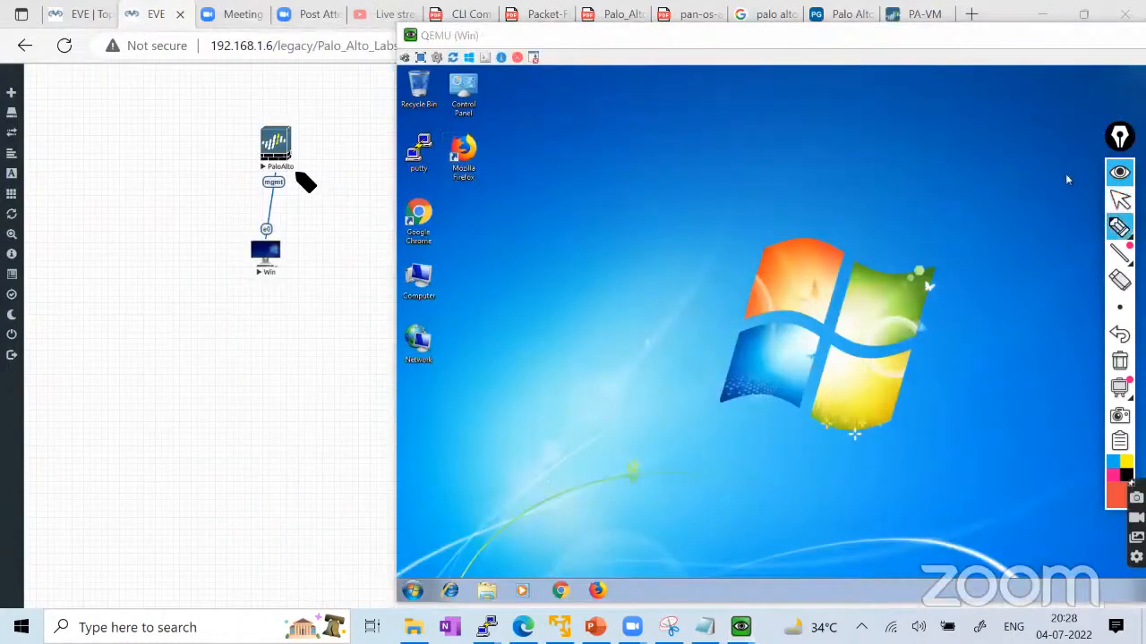
mouse_move(281, 192)
mouse_down()
mouse_move(267, 242)
mouse_move(272, 165)
mouse_up()
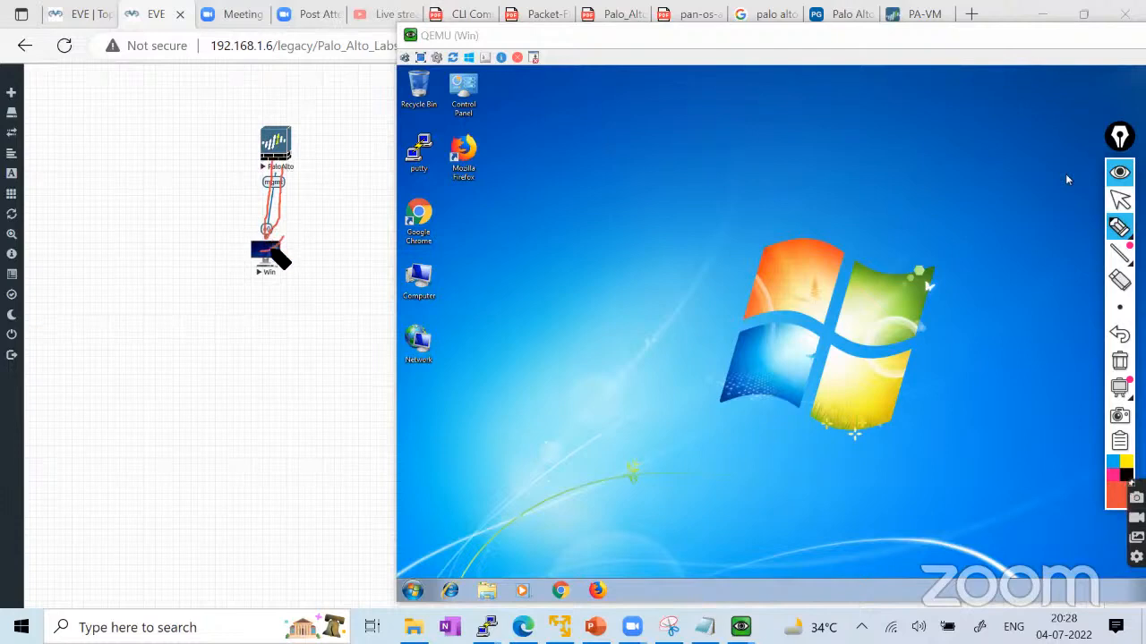
click(1119, 361)
click(1119, 201)
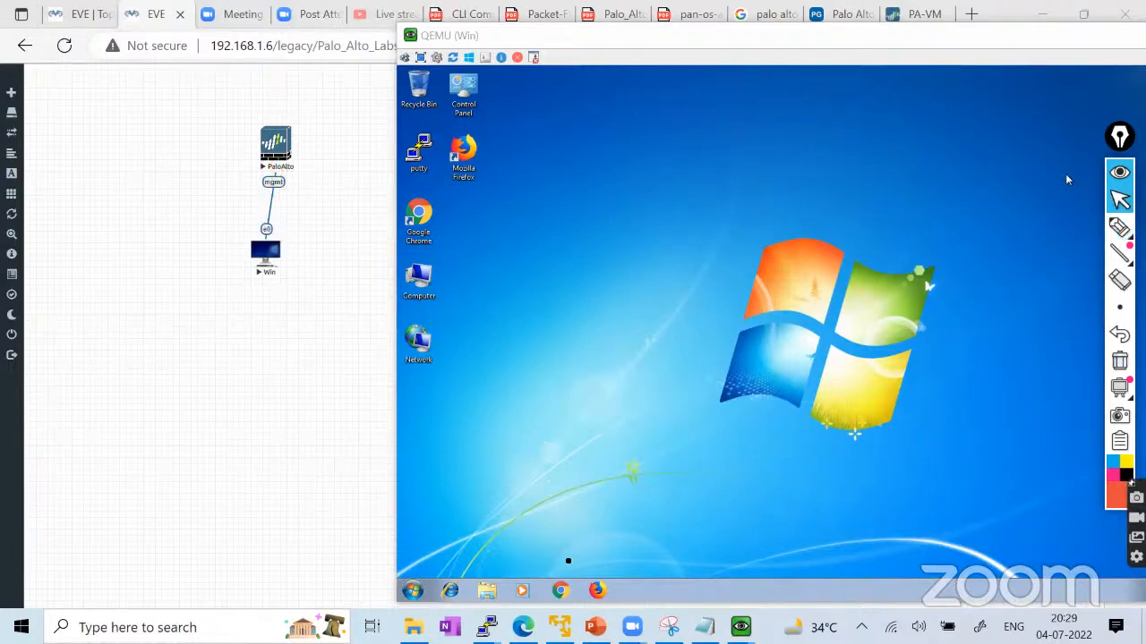
Launch cmd from the Win guest's Start search and run ipconfig.
click(412, 590)
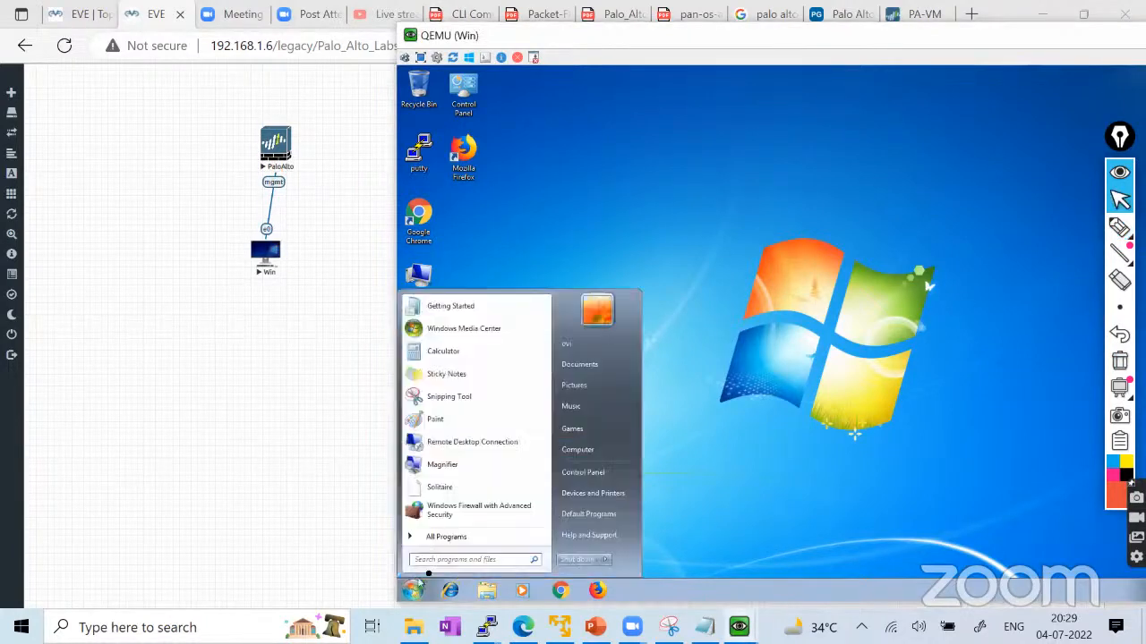
key(Escape)
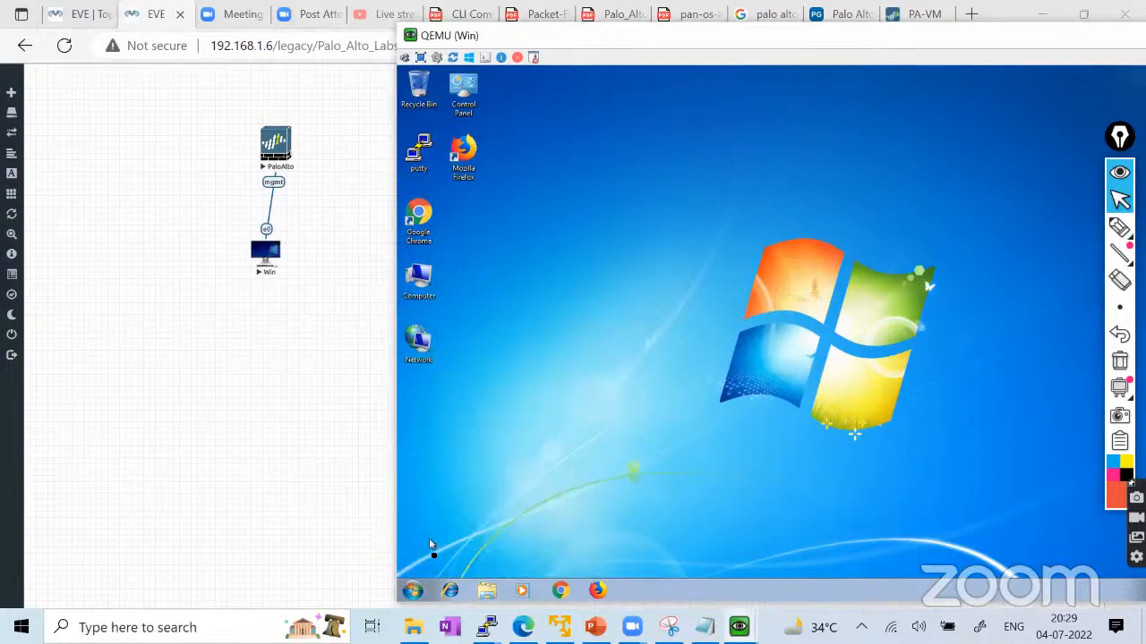
click(413, 591)
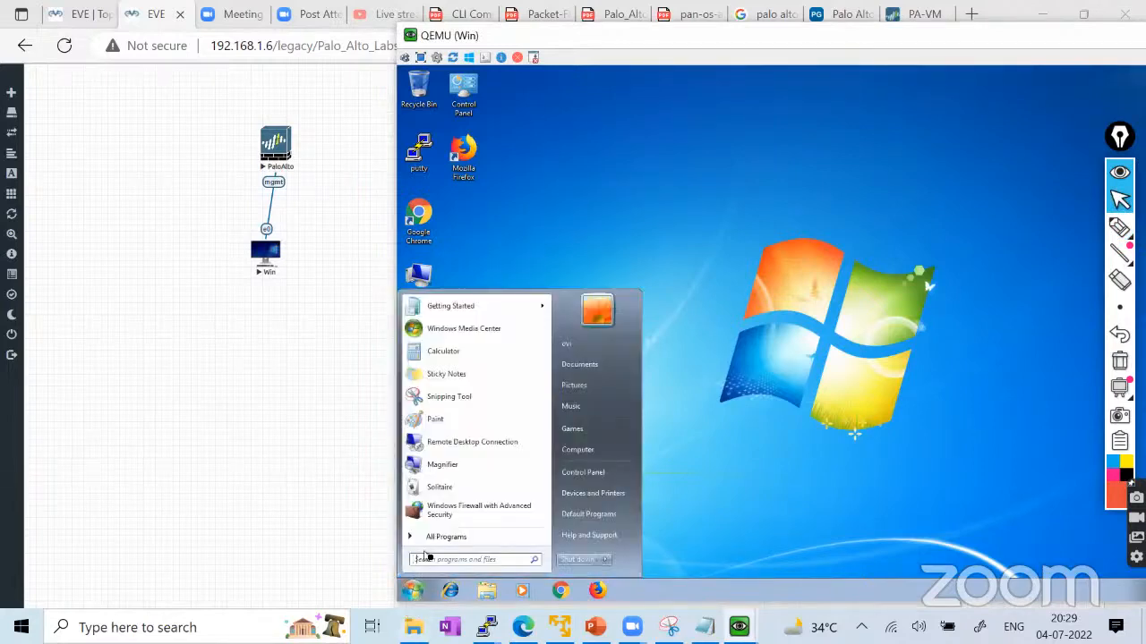
text(cmd)
key(Return)
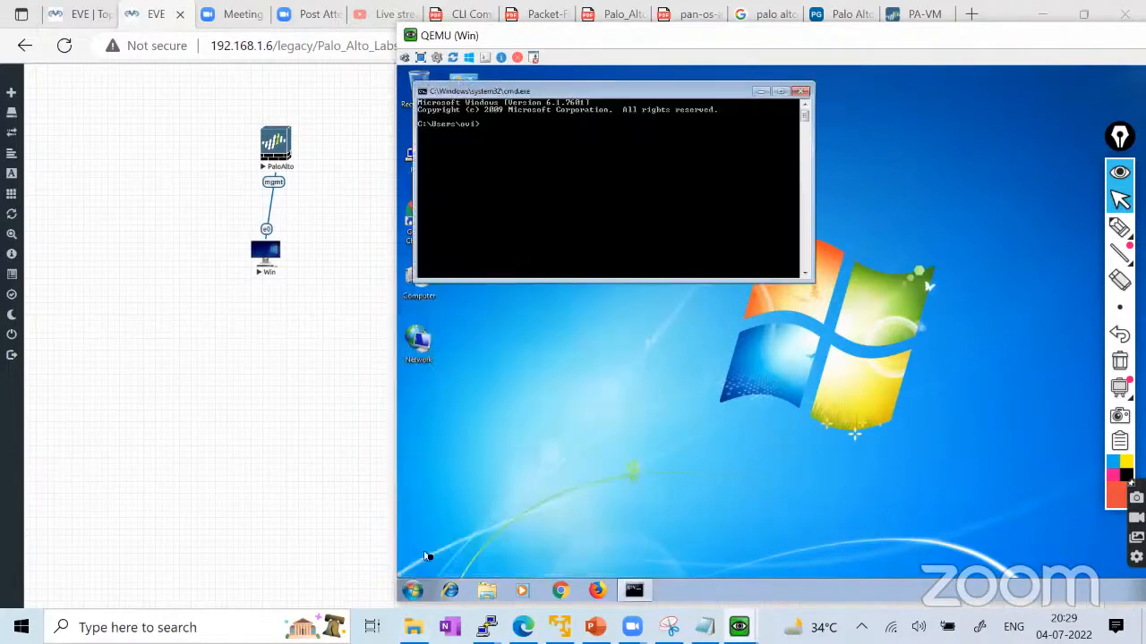
text(ipconfig)
key(BackSpace)
key(BackSpace)
key(BackSpace)
key(BackSpace)
text(nfig)
key(Return)
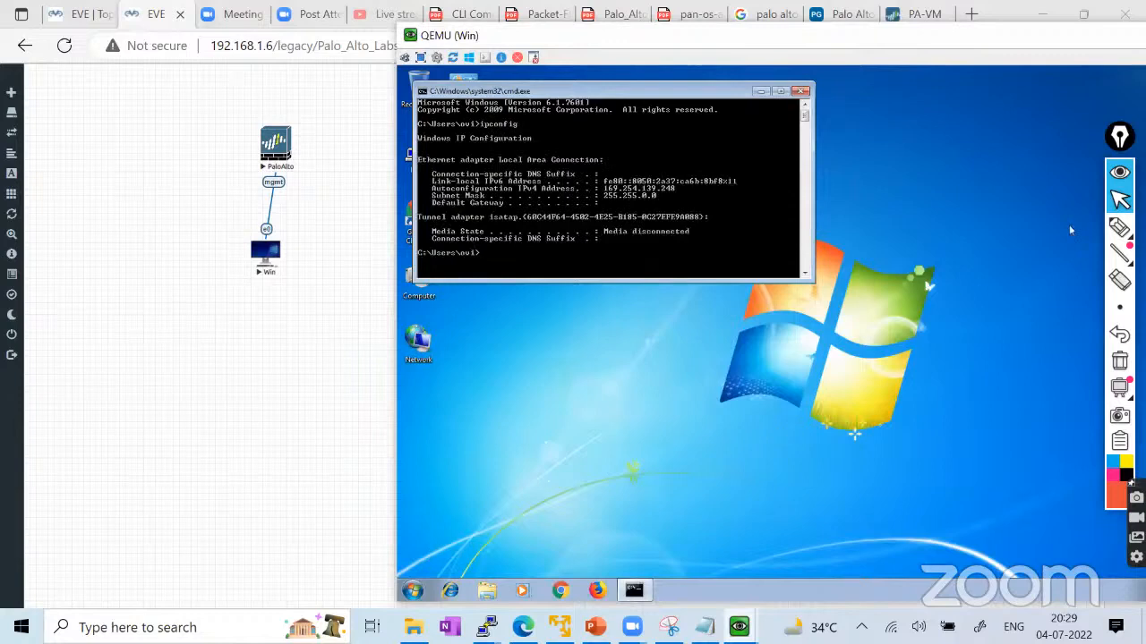
Highlight the 169.254.139.248 address, its mask and the Win–PaloAlto link, then clear the markings.
click(1119, 226)
click(1090, 224)
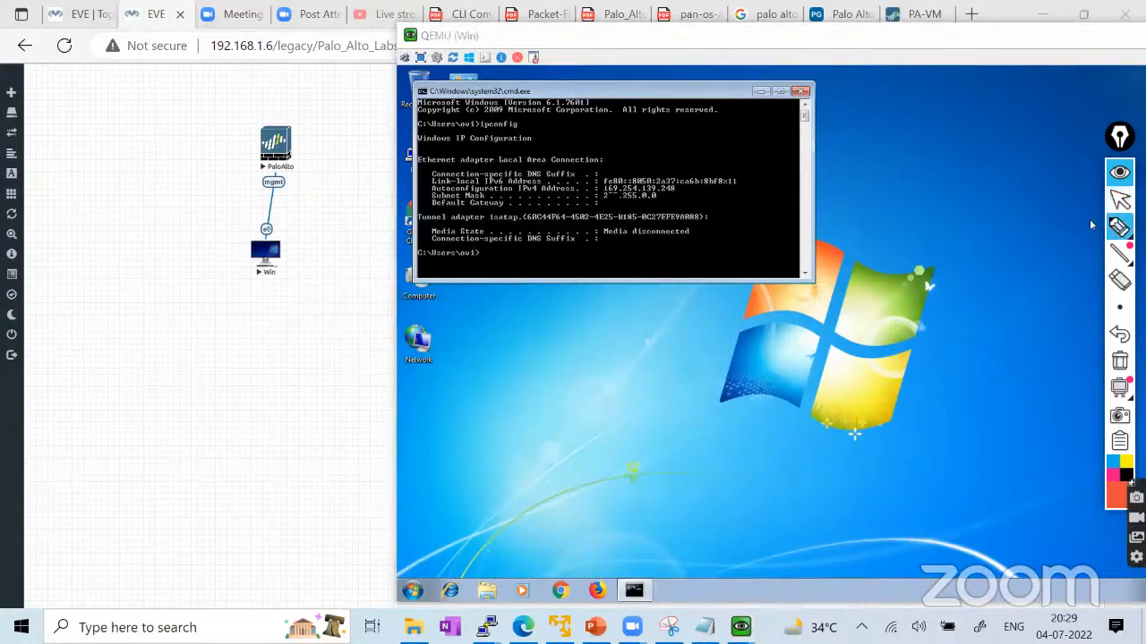
mouse_move(604, 191)
mouse_down()
mouse_move(618, 181)
mouse_move(598, 196)
mouse_move(687, 200)
mouse_up()
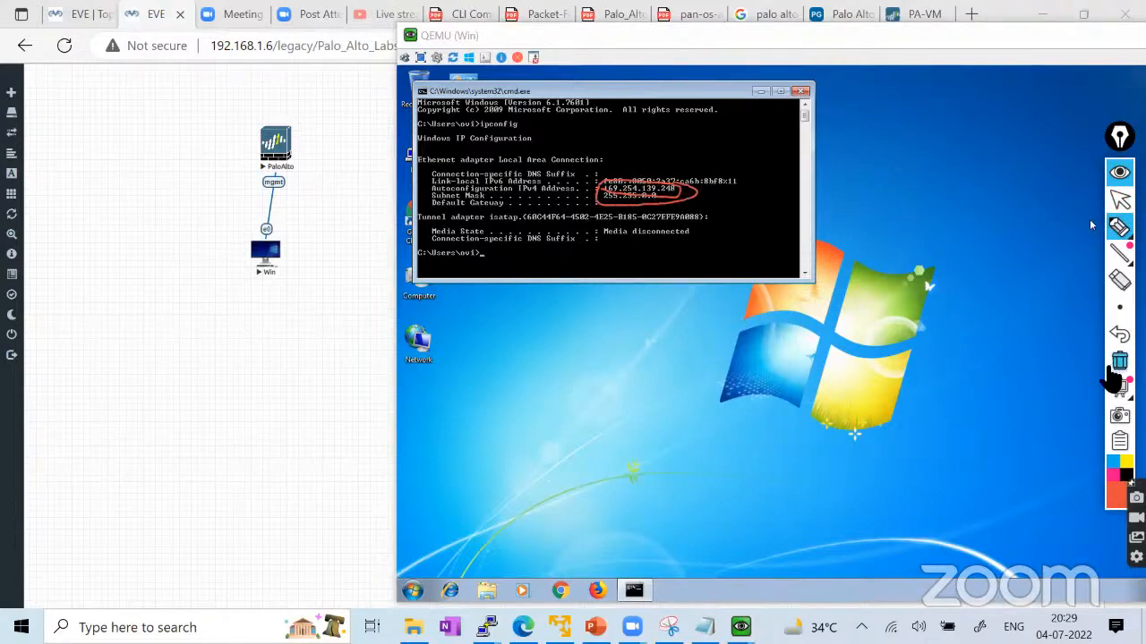
click(1119, 361)
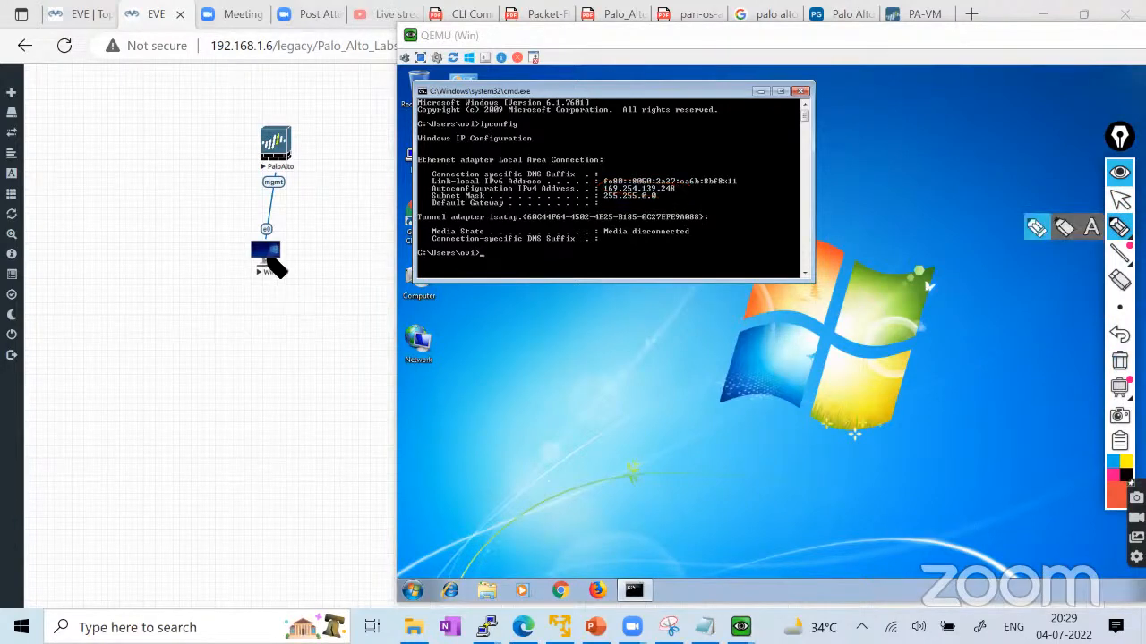
drag(266, 252, 278, 145)
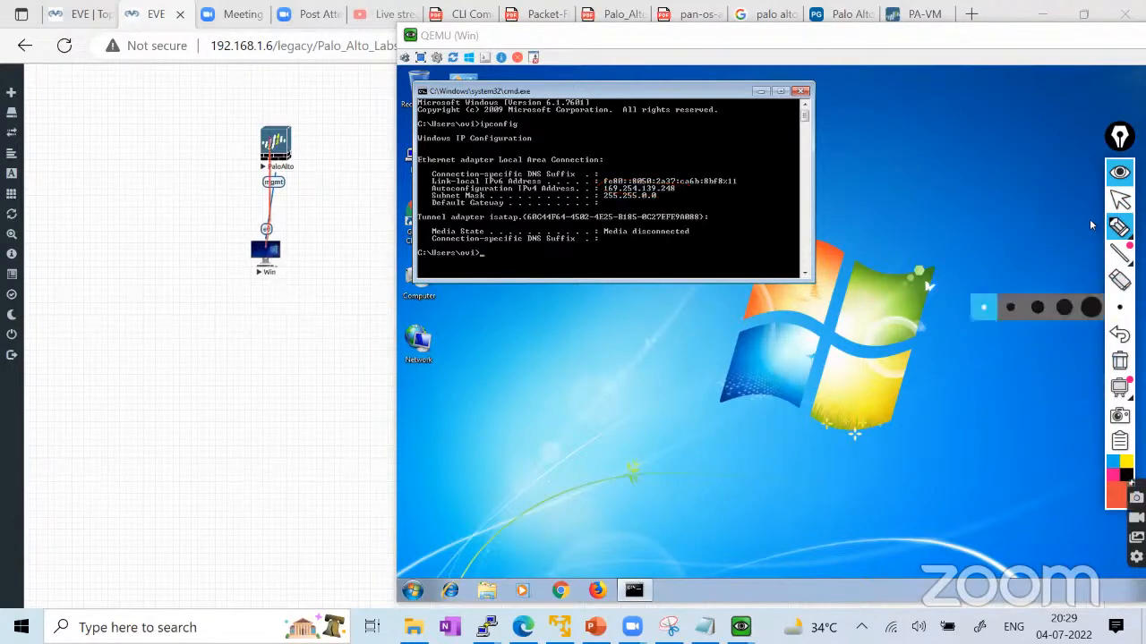
click(1119, 362)
click(1119, 201)
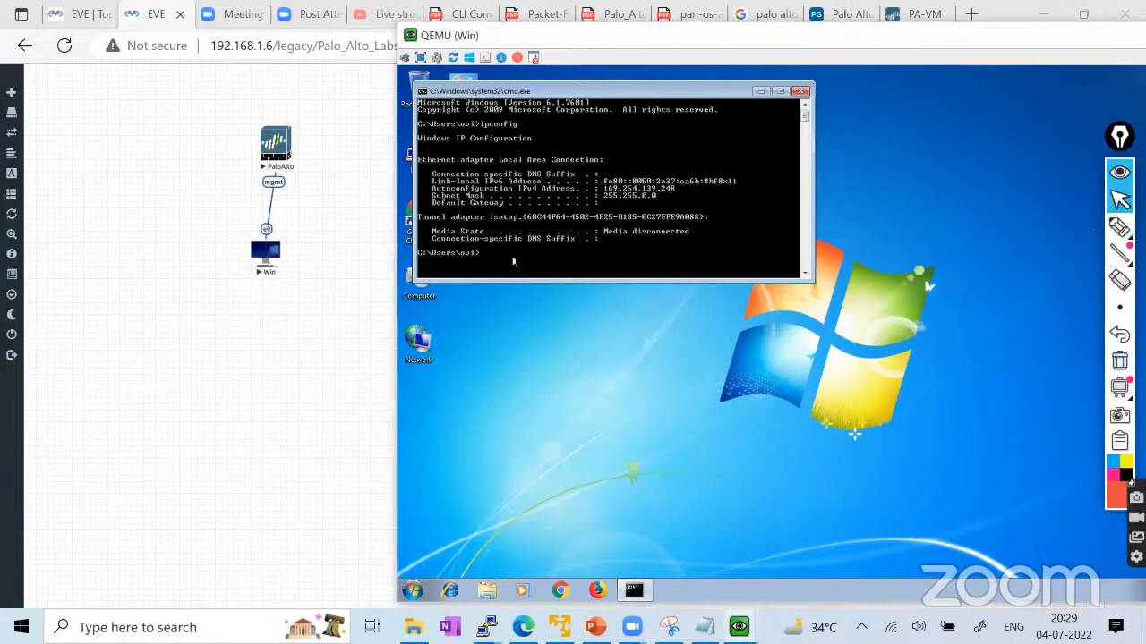
Ping 192.168.1.1 from the client, which fails with 100% loss, then slide the console left.
text(ing 192.168.1.1)
key(Return)
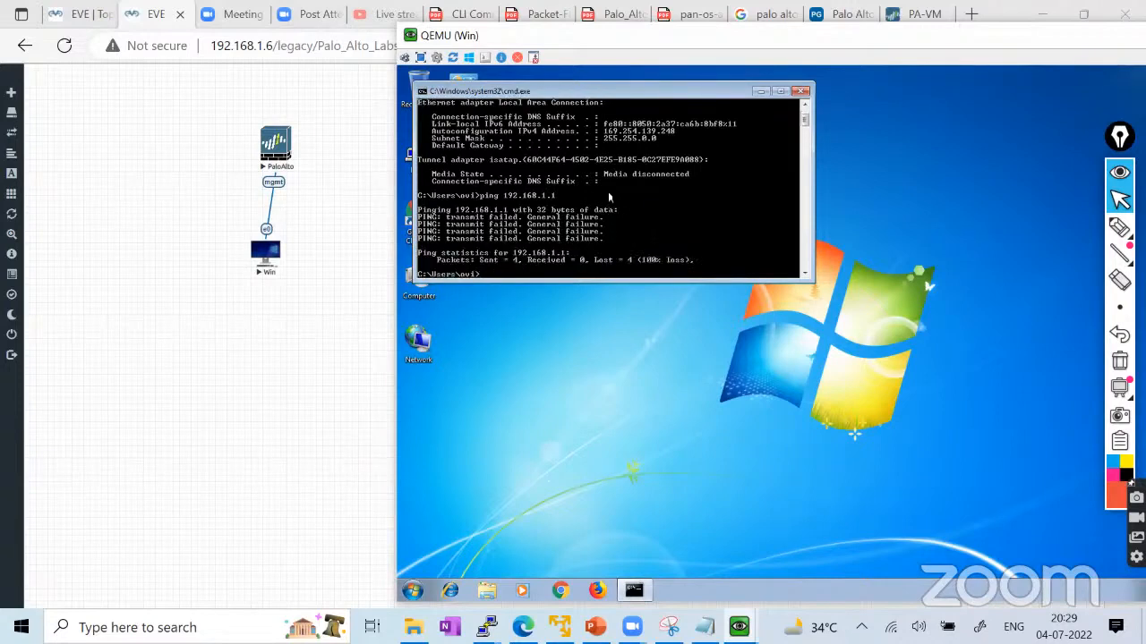
click(1119, 227)
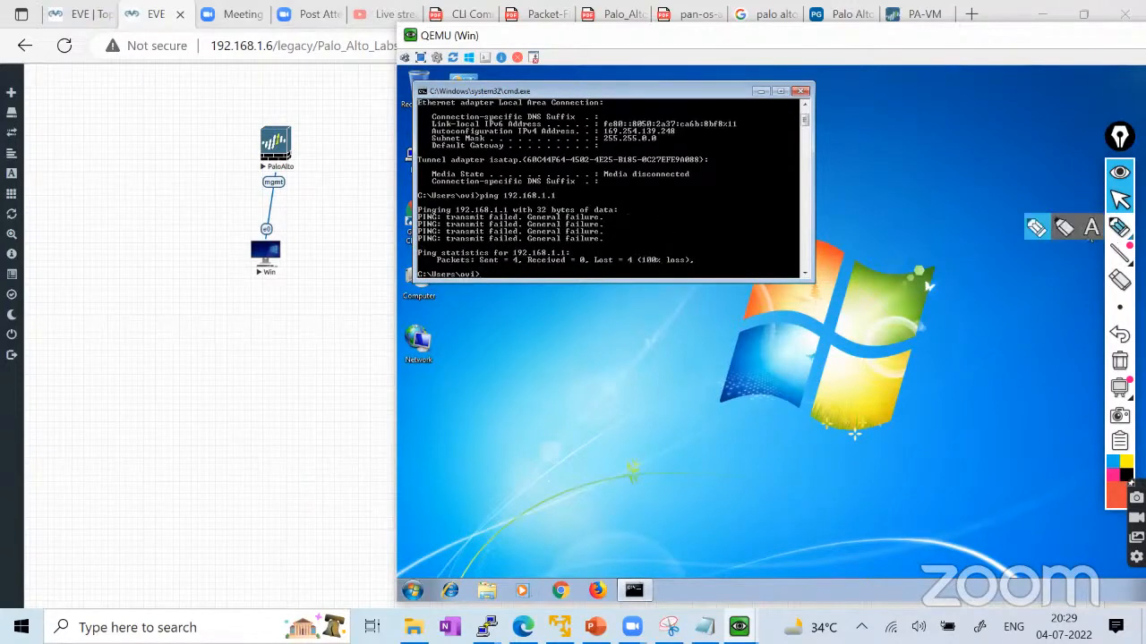
click(1035, 226)
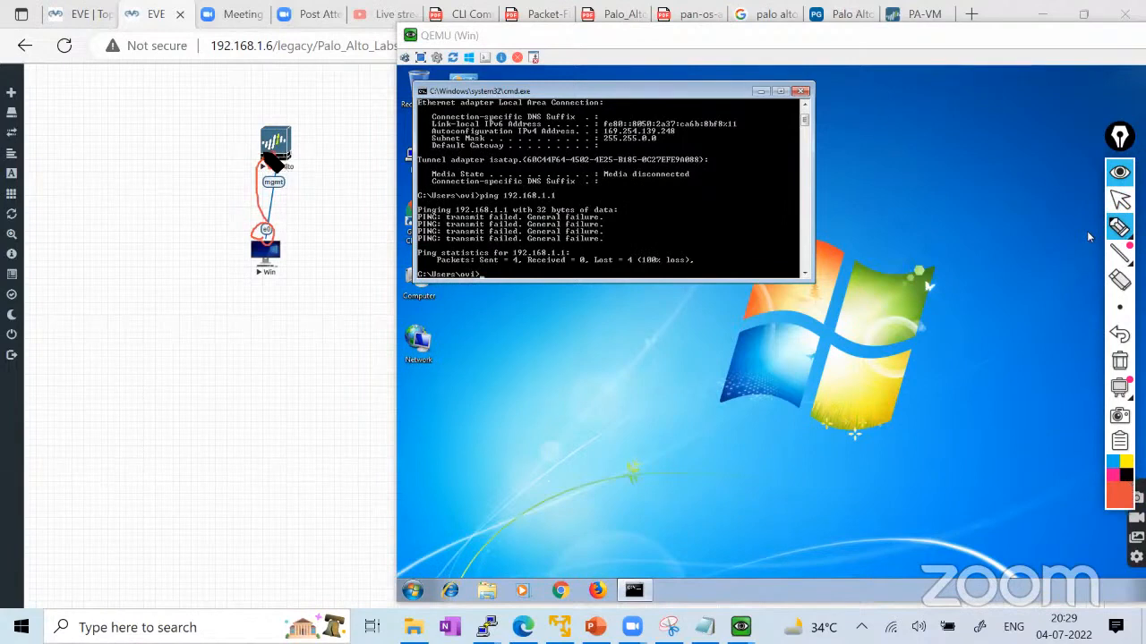
click(1120, 361)
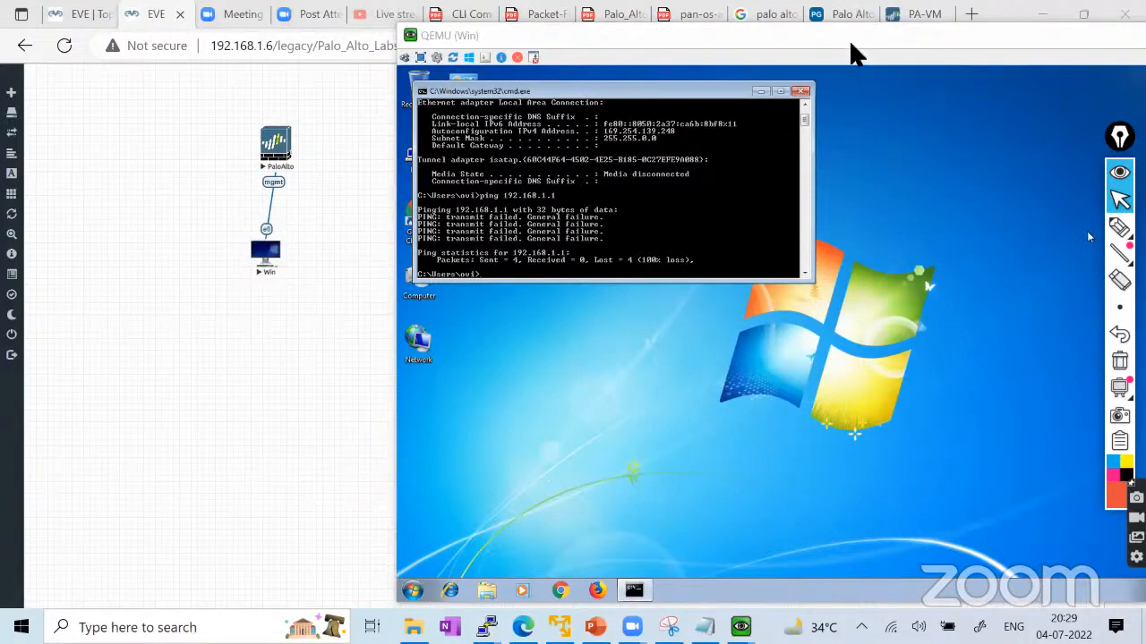
drag(847, 34, 714, 35)
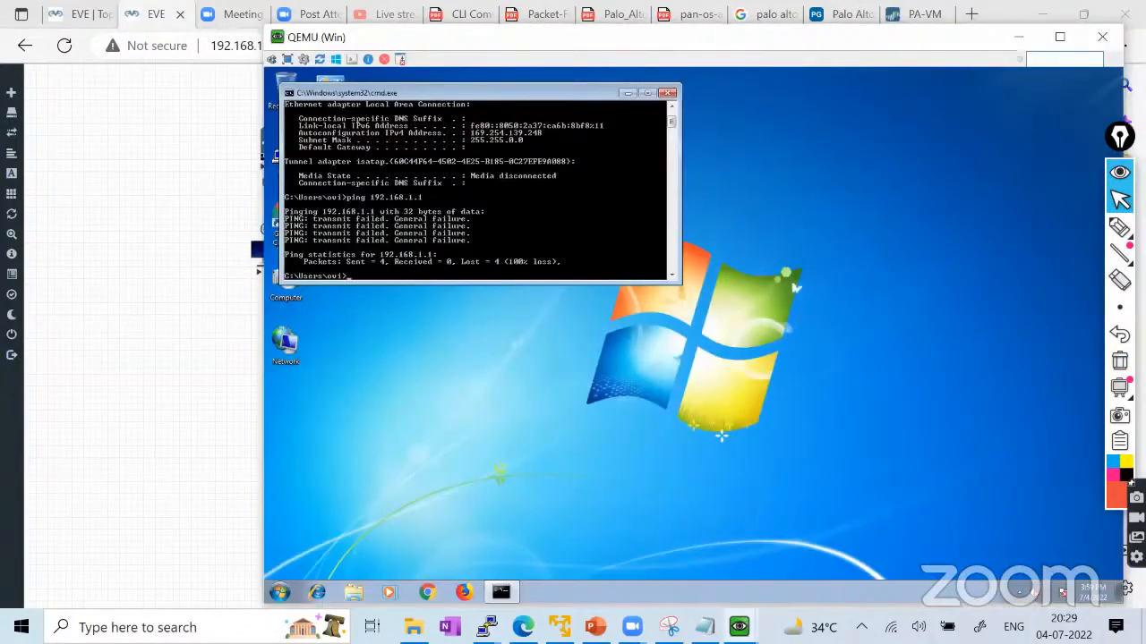
Open the Local Area Connection's IPv4 properties via Control Panel's Network and Sharing Center.
click(279, 592)
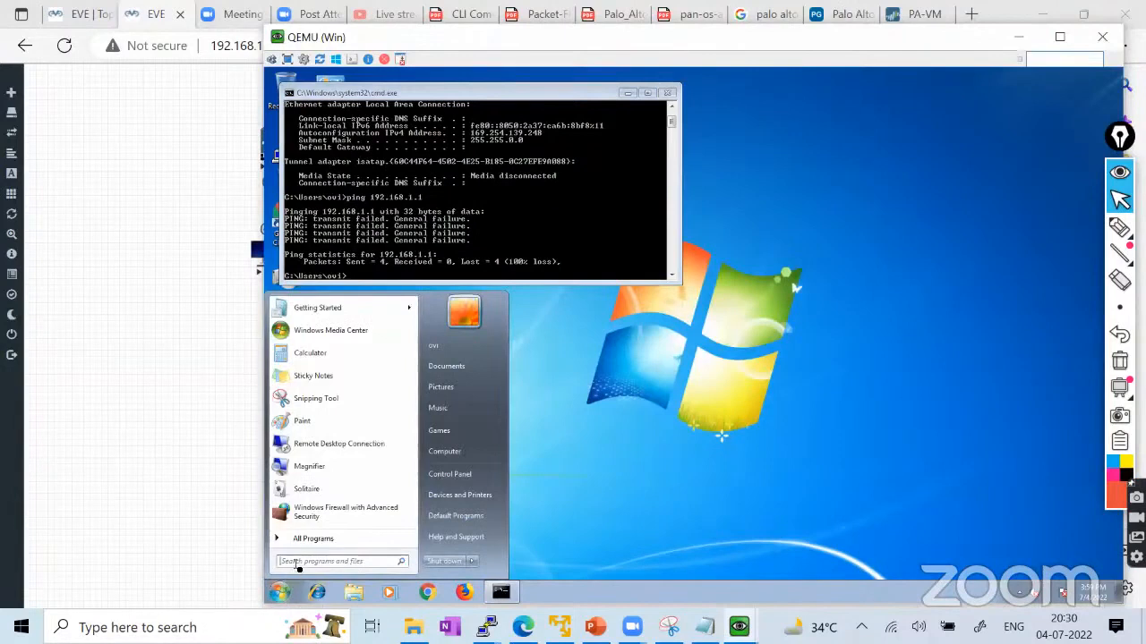
click(1018, 594)
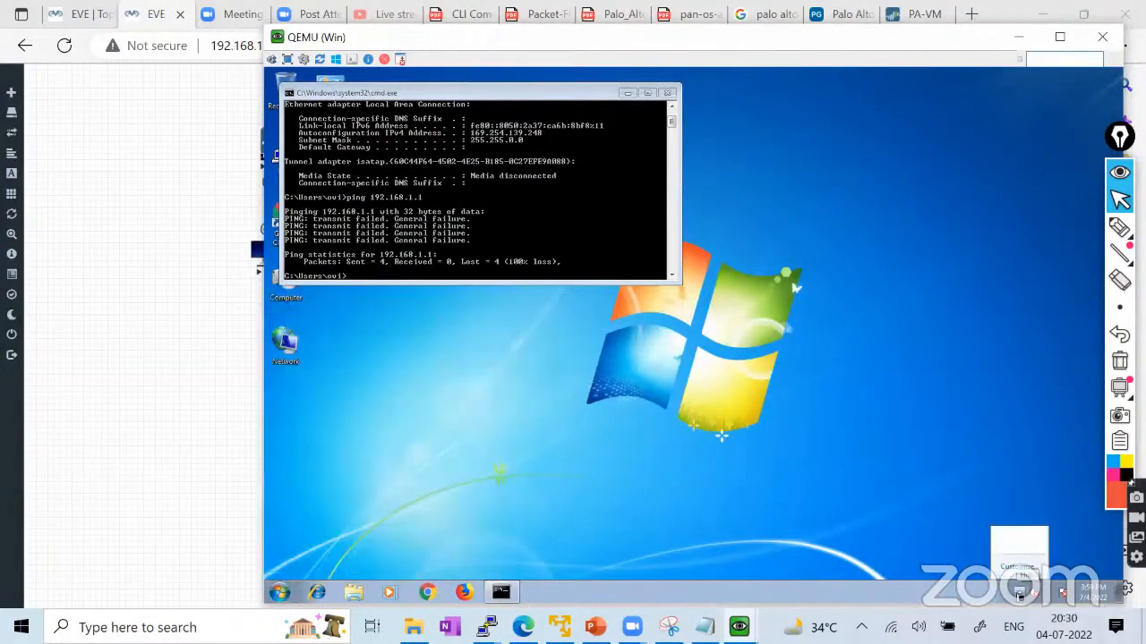
click(279, 591)
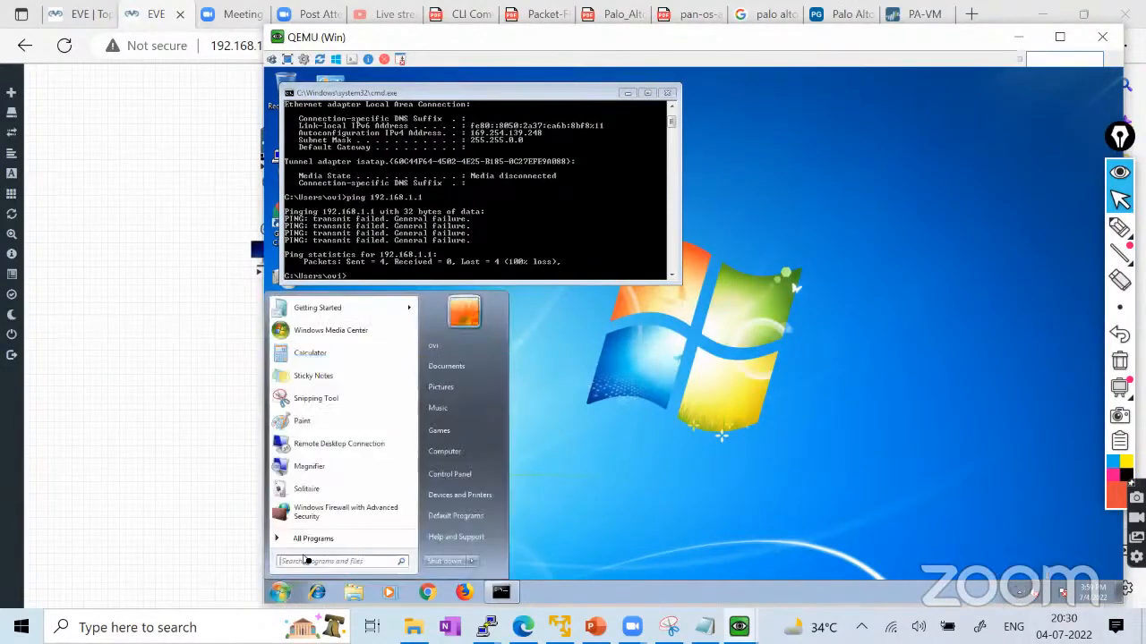
click(456, 476)
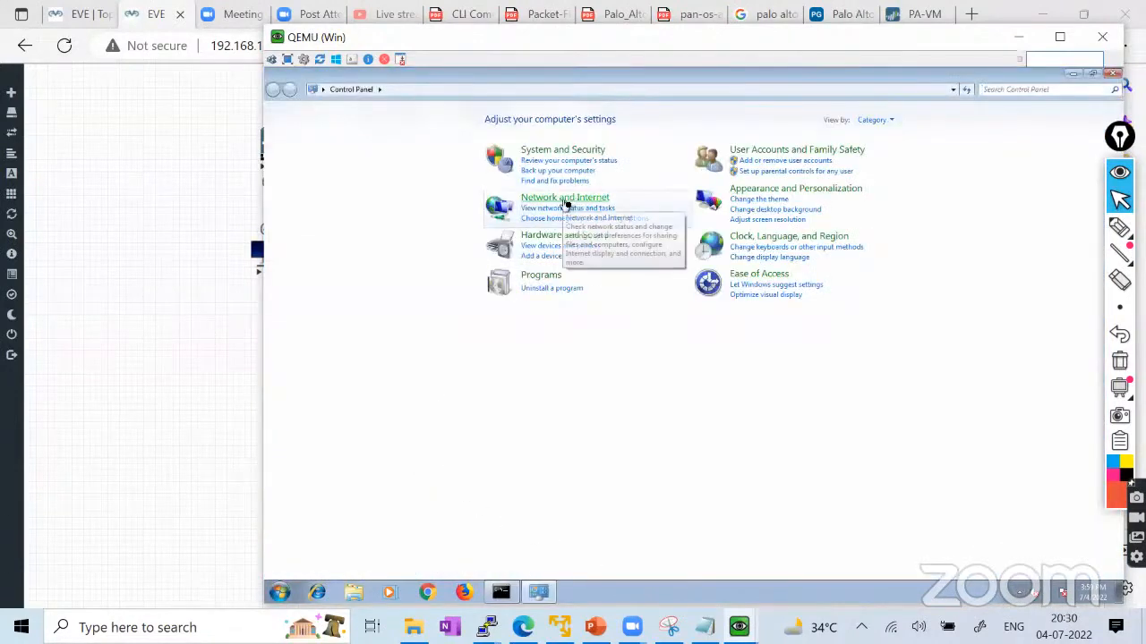
click(577, 204)
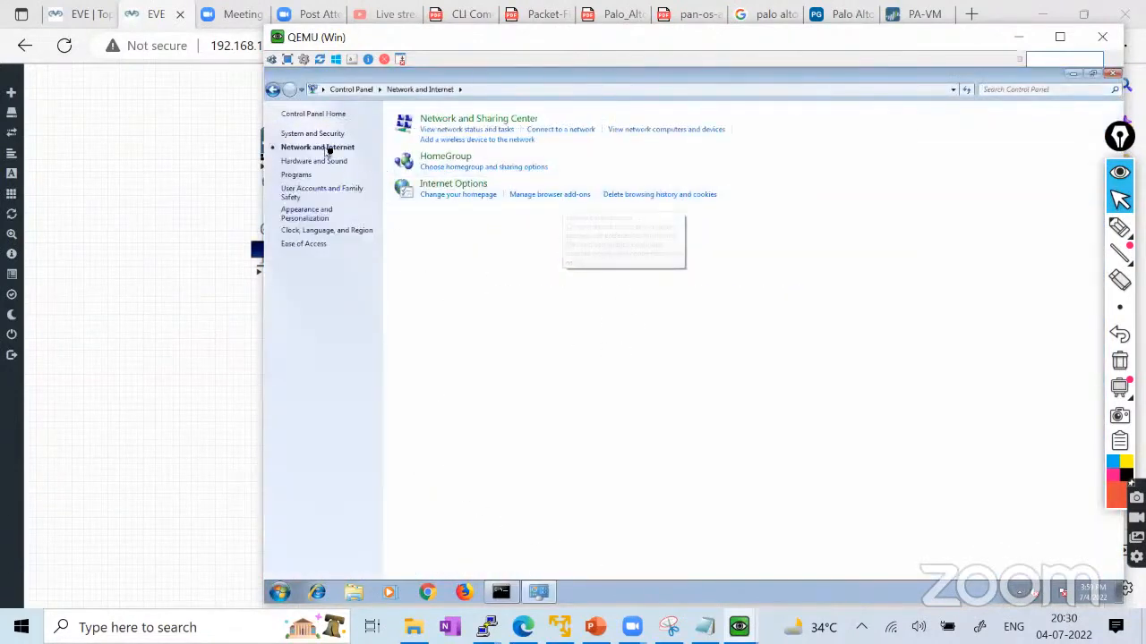
click(449, 125)
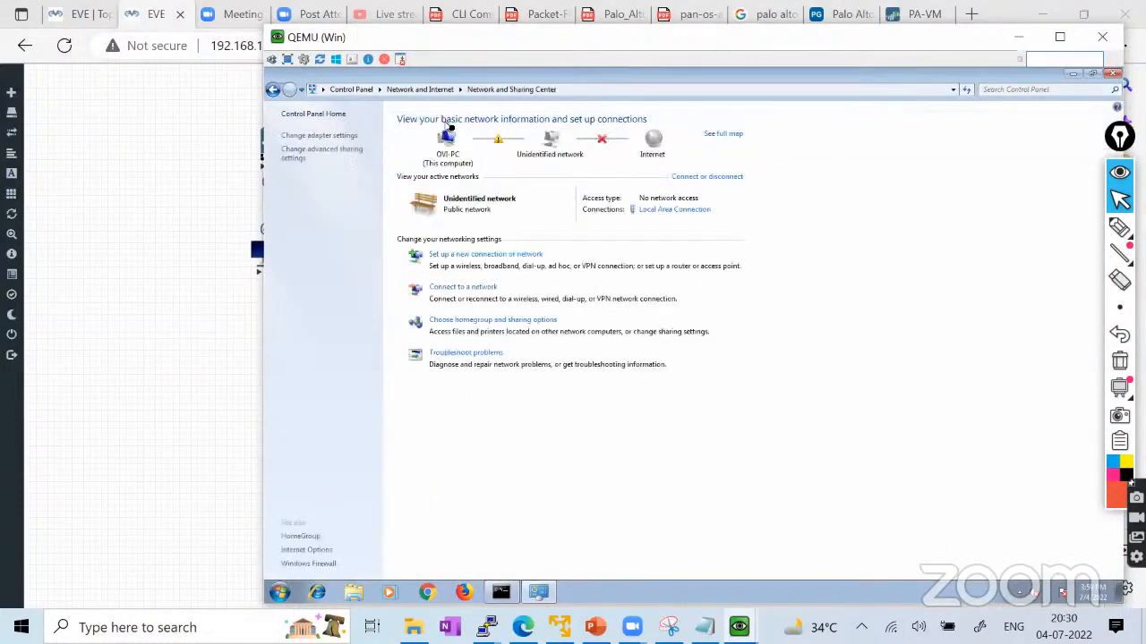
click(333, 137)
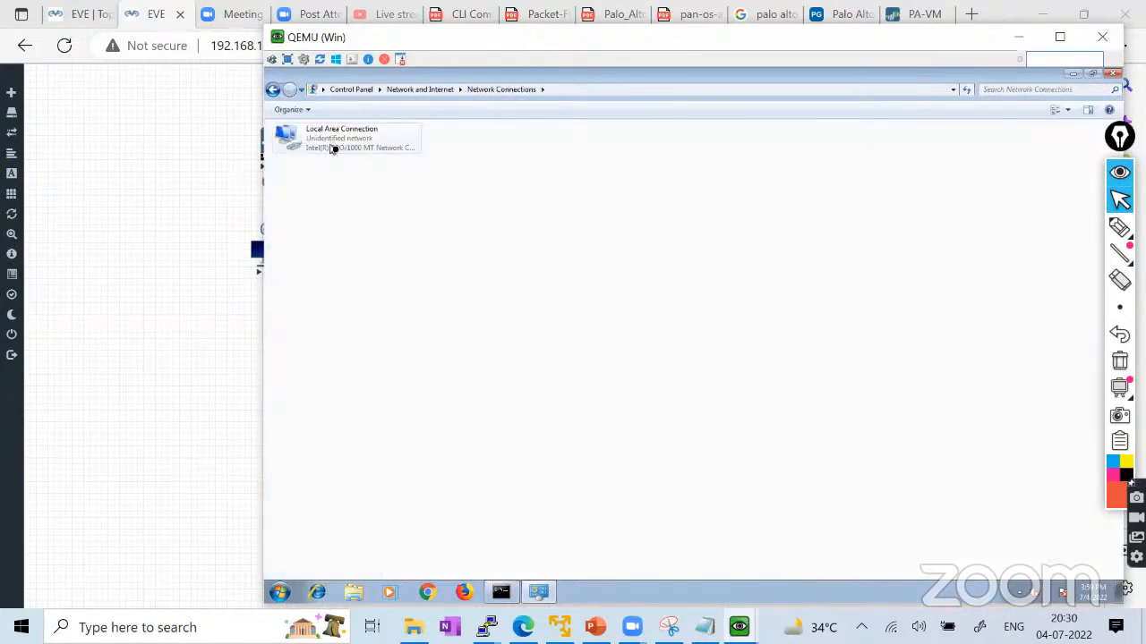
double_click(333, 148)
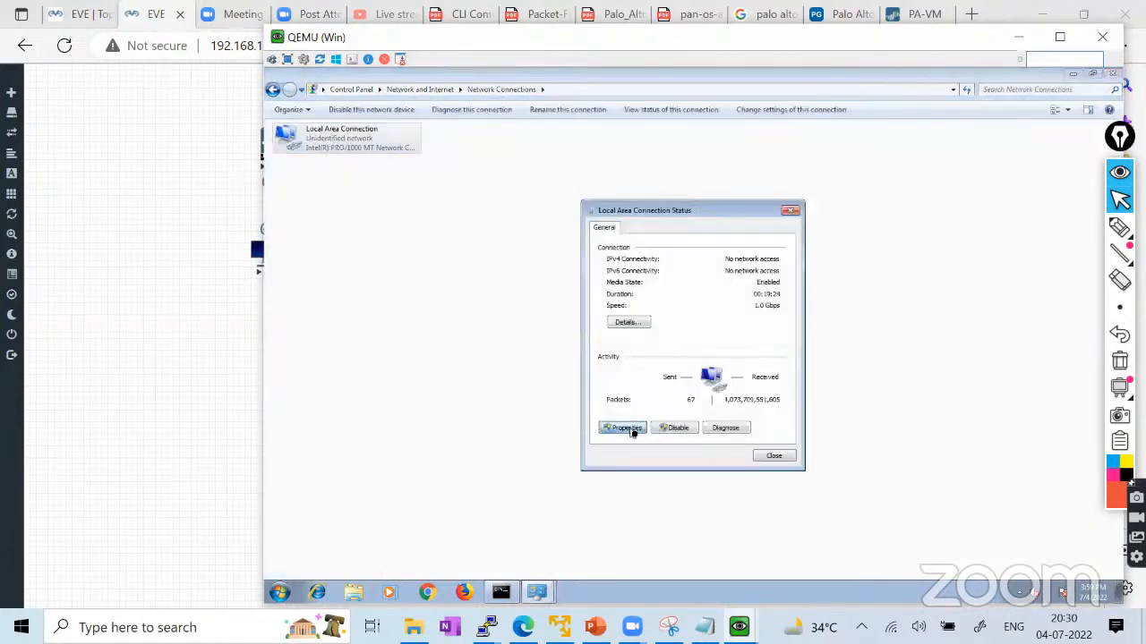
click(629, 433)
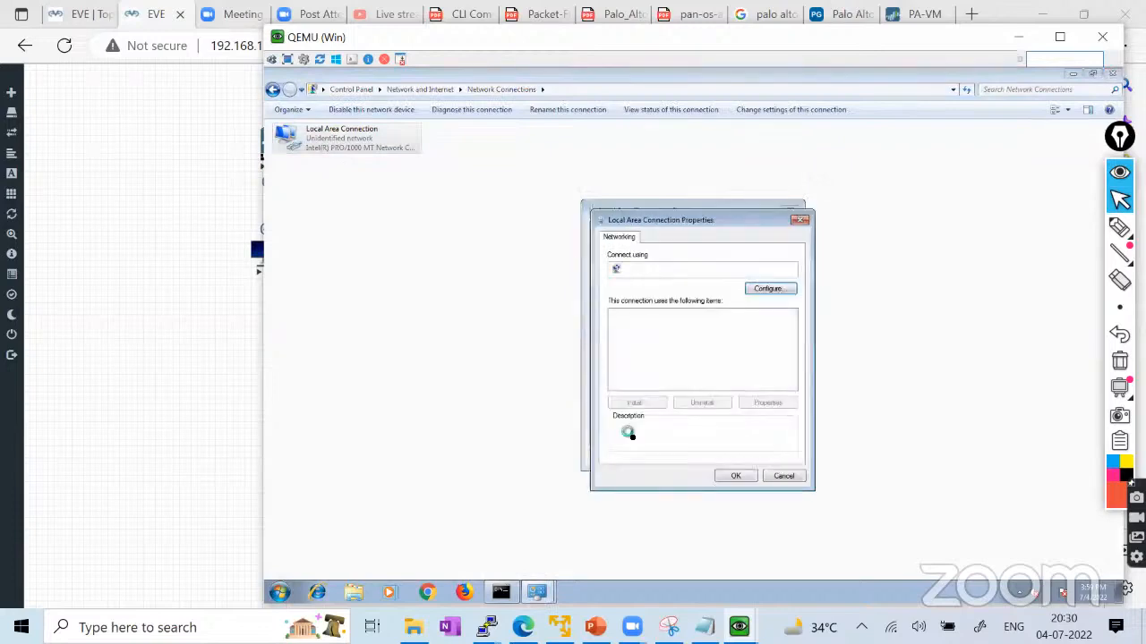
click(711, 357)
double_click(712, 358)
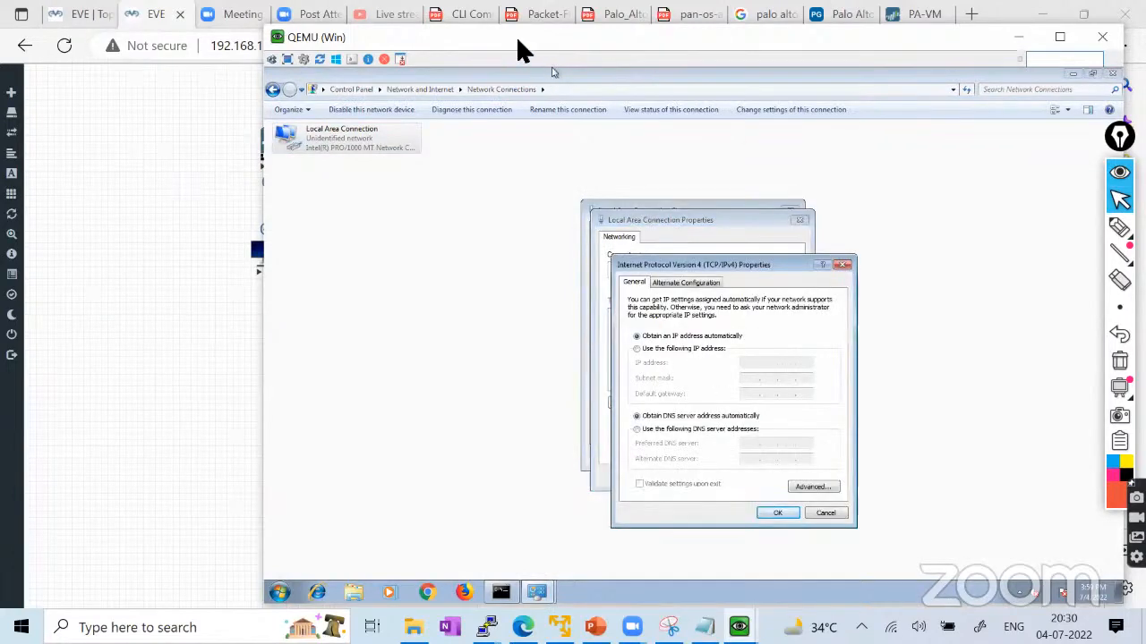
drag(517, 39, 595, 28)
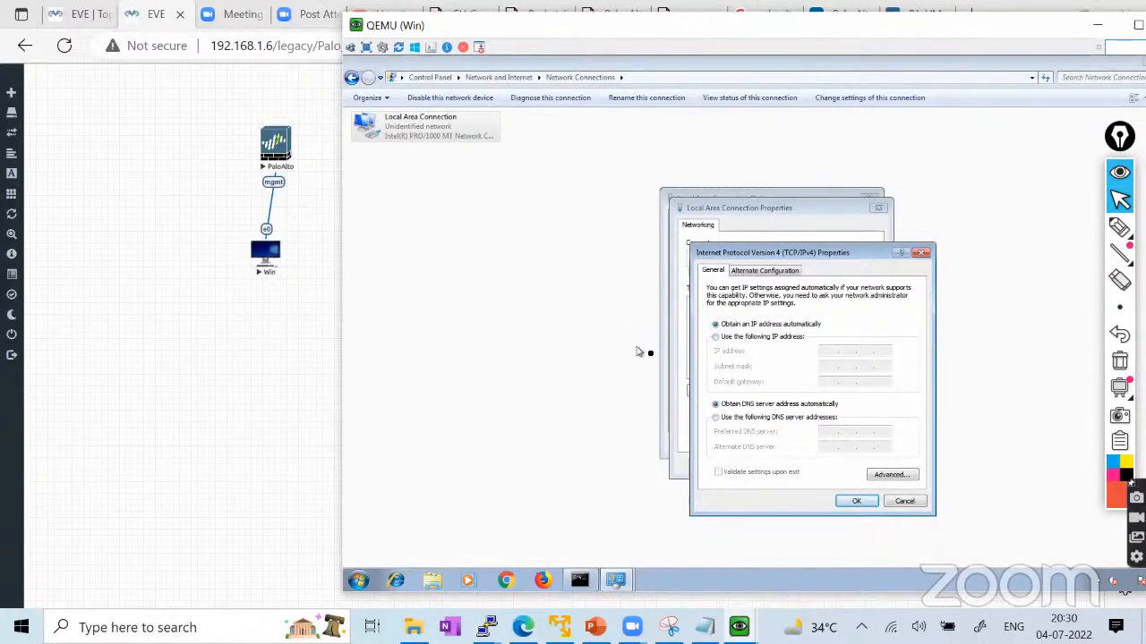
Set static IP 192.168.1.2, mask 255.255.255.0 and gateway 192.168.1.1, and confirm.
click(722, 339)
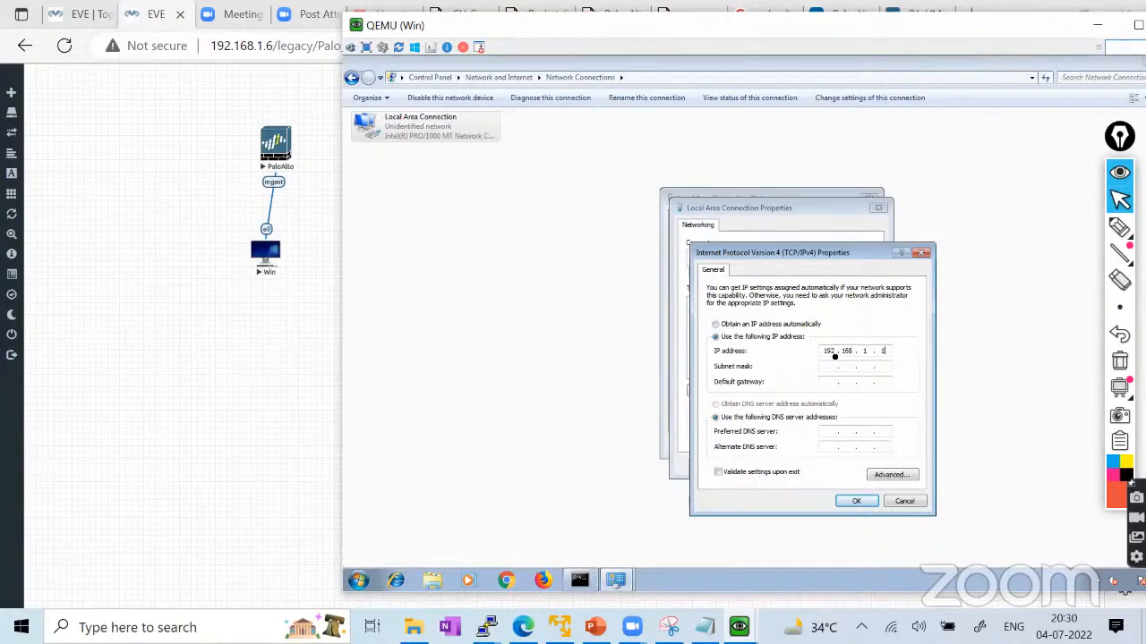
click(830, 367)
click(855, 386)
text(192816)
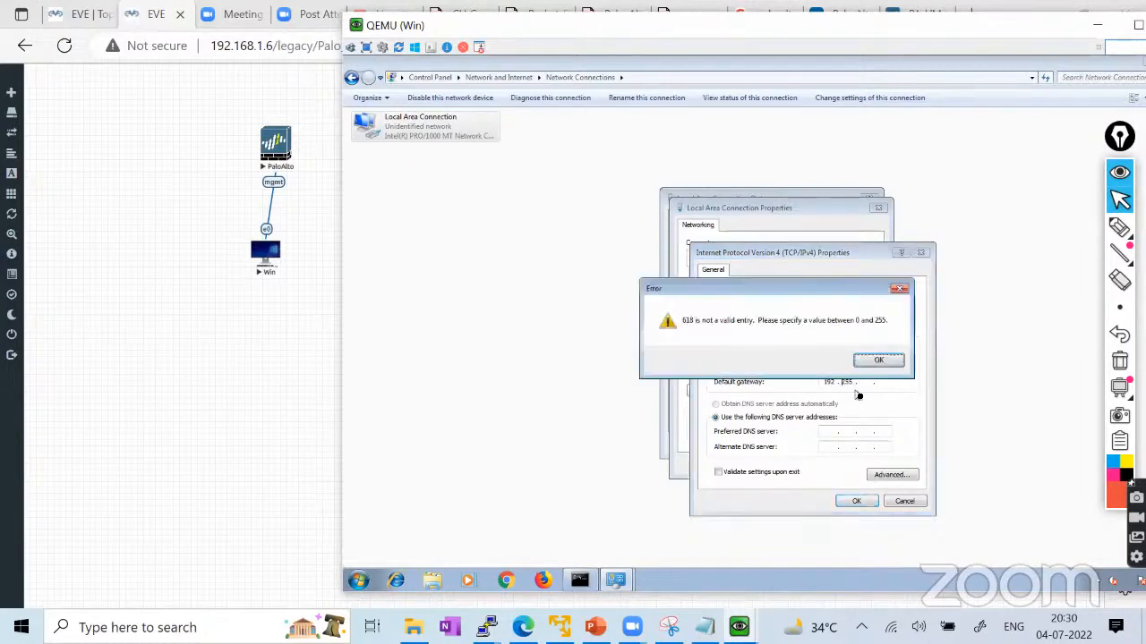
click(881, 361)
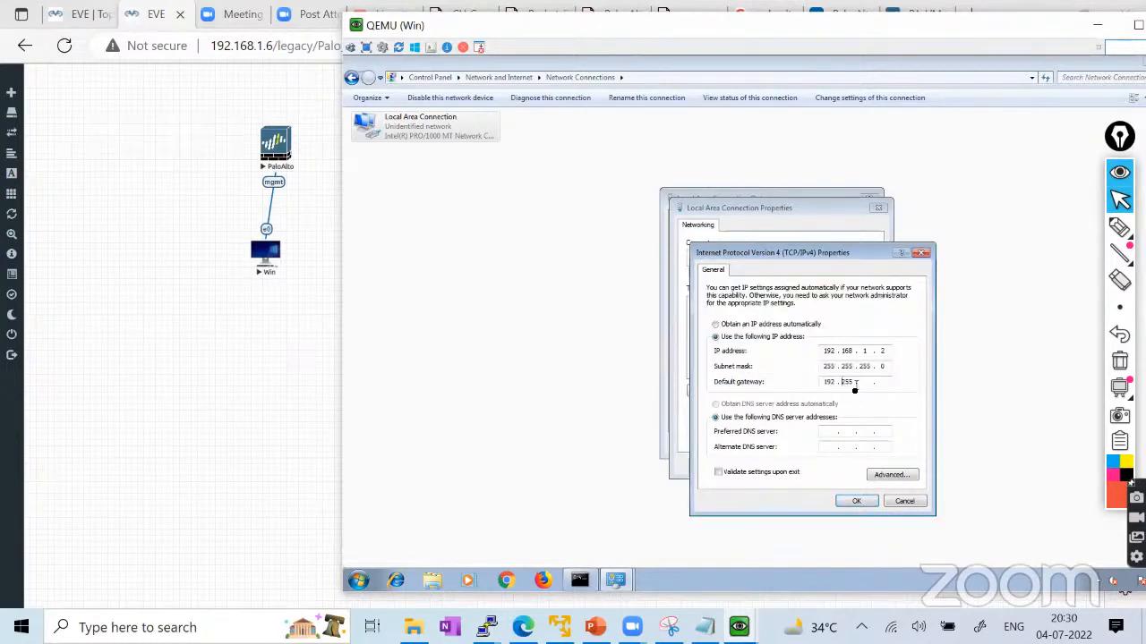
double_click(845, 383)
text(168 . 1 . 1)
click(859, 503)
Close the connection properties, the network location prompt and the status window.
click(815, 466)
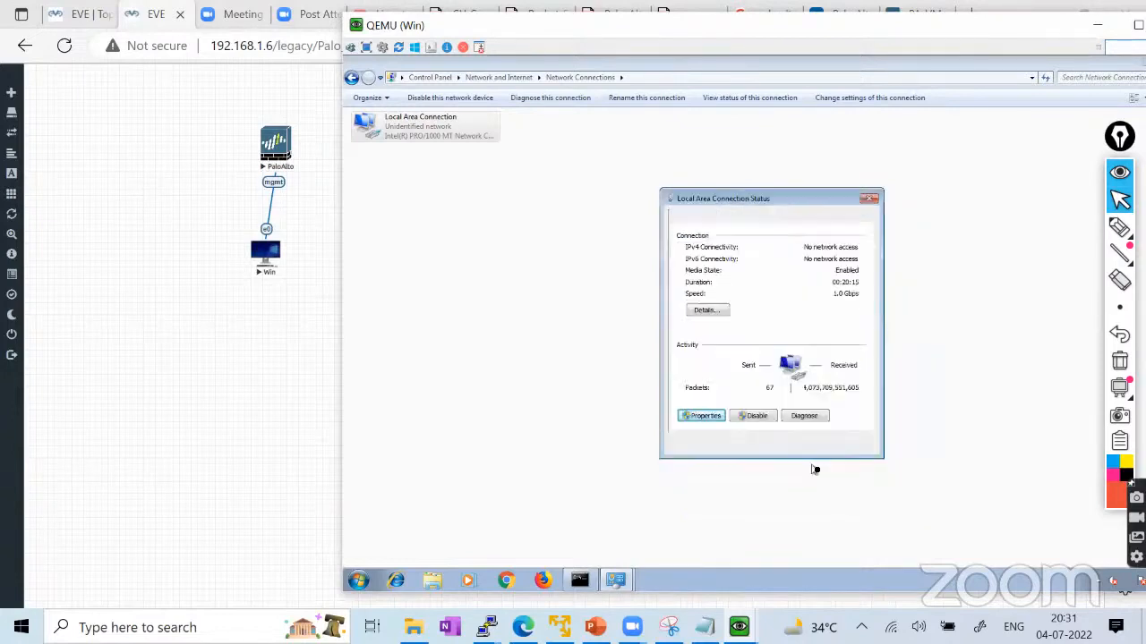
click(846, 445)
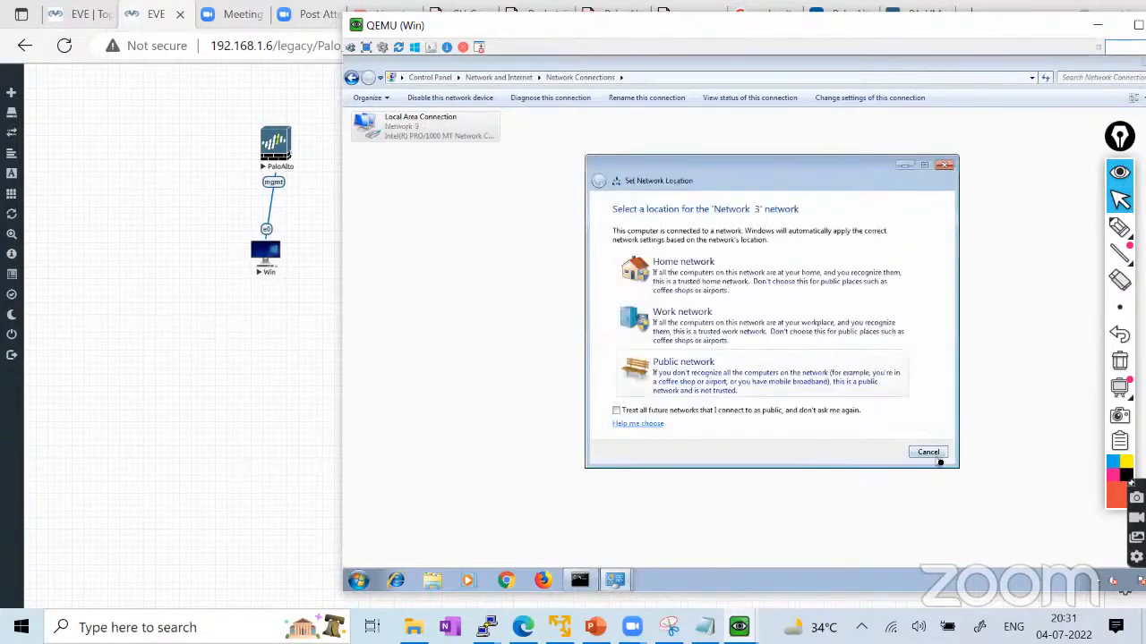
click(934, 453)
click(870, 444)
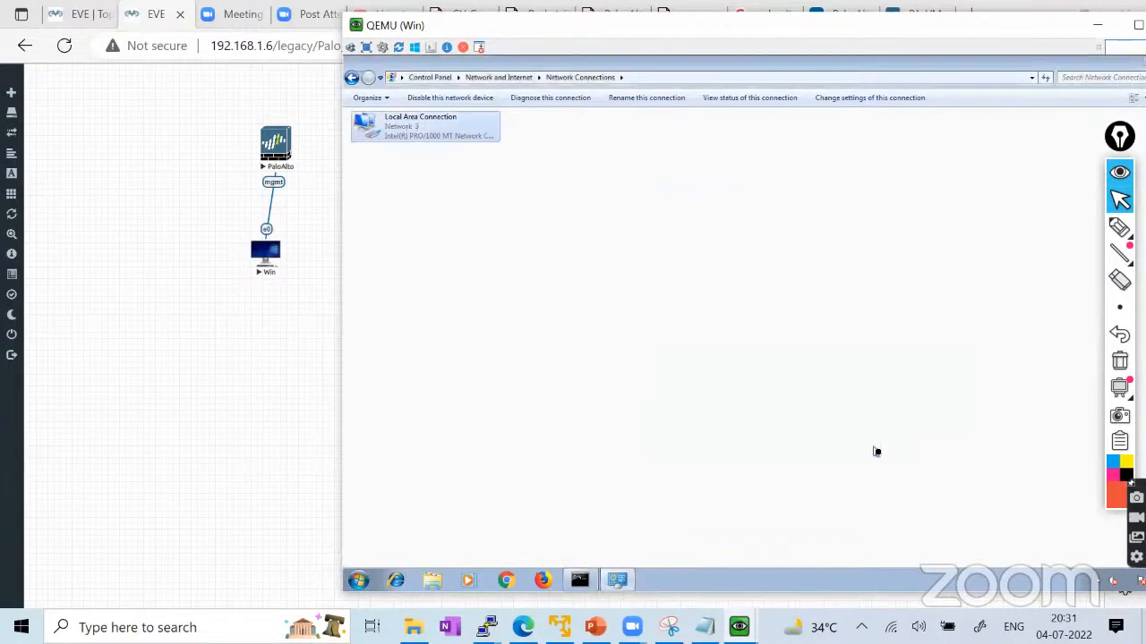
Rerun the ping to 192.168.1.1, stop it, and run ipconfig to show the new address.
click(589, 580)
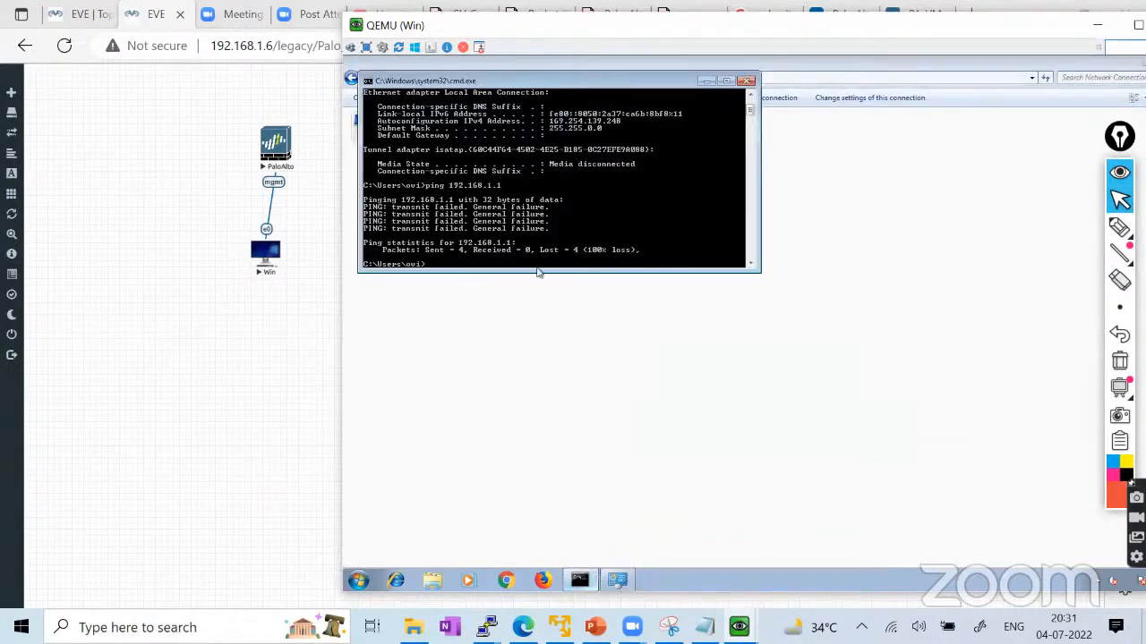
key(Up)
key(Return)
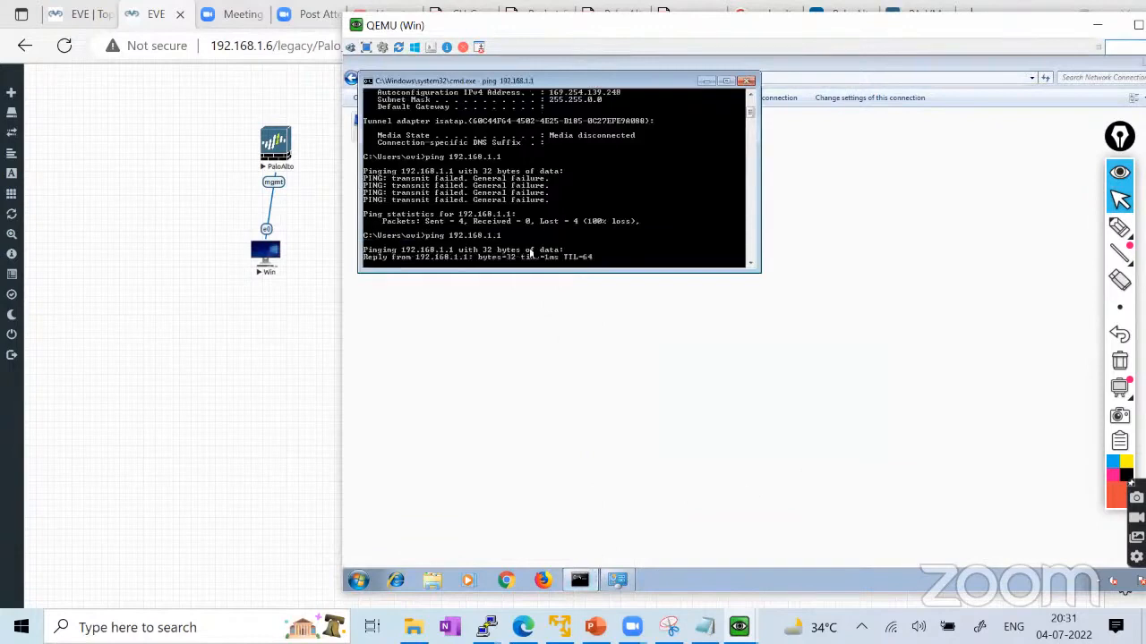
key(ctrl+c)
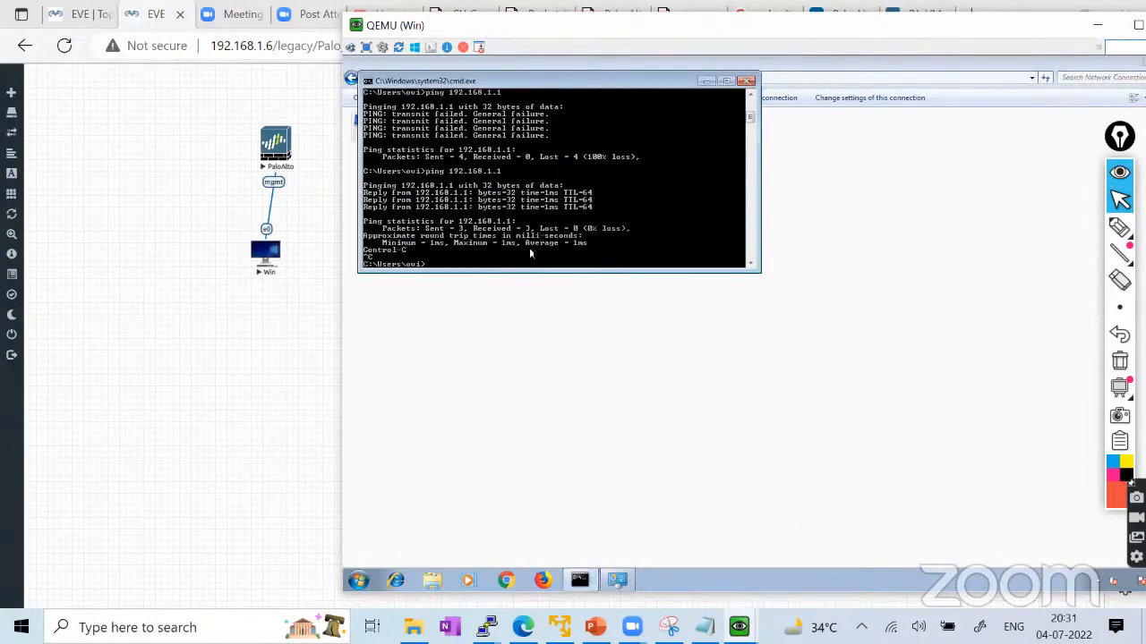
text(ipconfig)
key(Return)
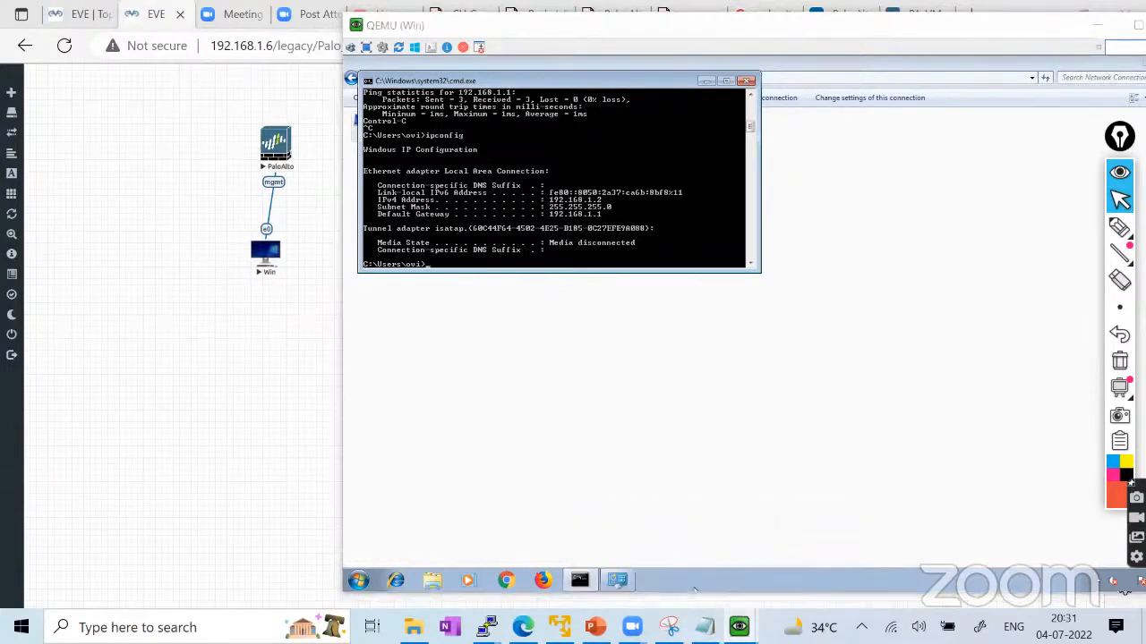
Check the PaloAlto console, ping 192.168.1.1 again for 4 of 4 replies, and minimise cmd.
click(739, 626)
click(823, 548)
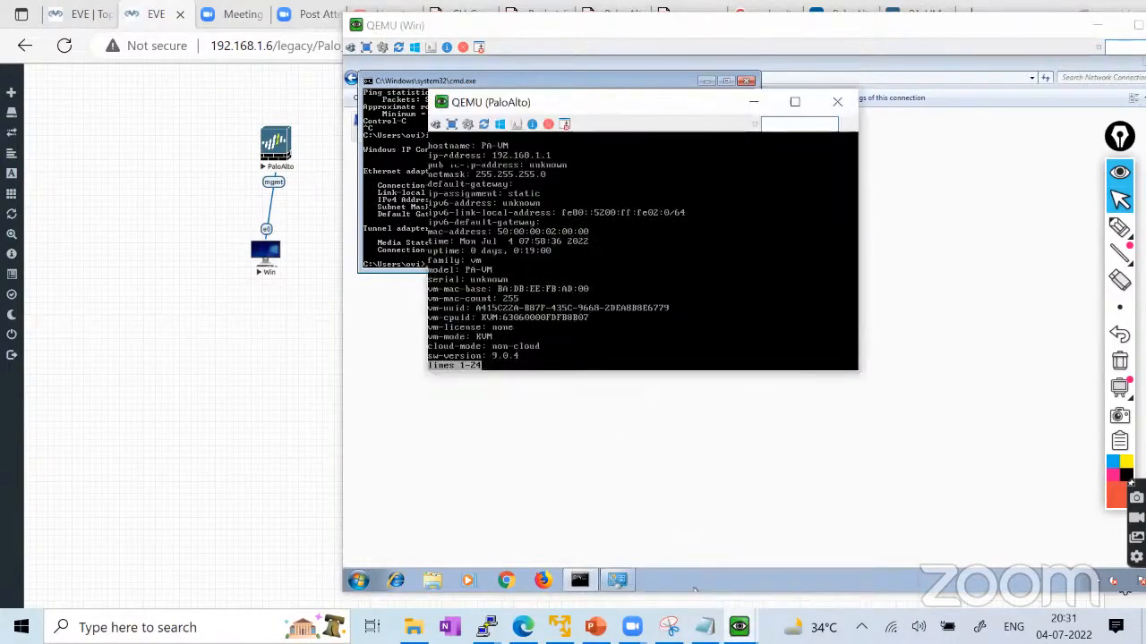
click(468, 210)
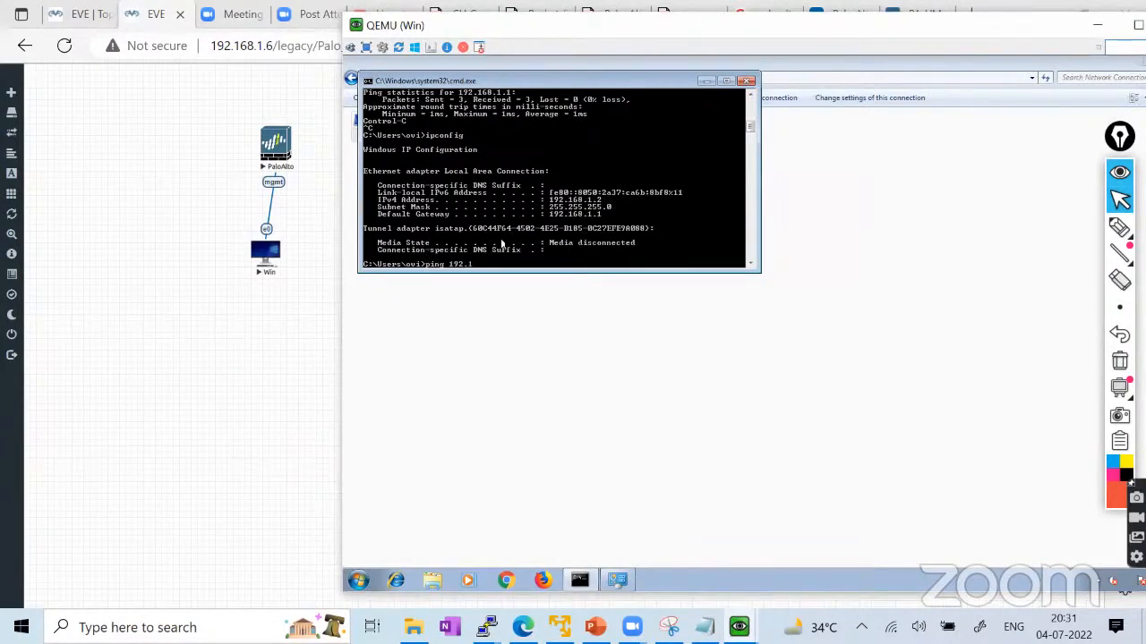
key(Return)
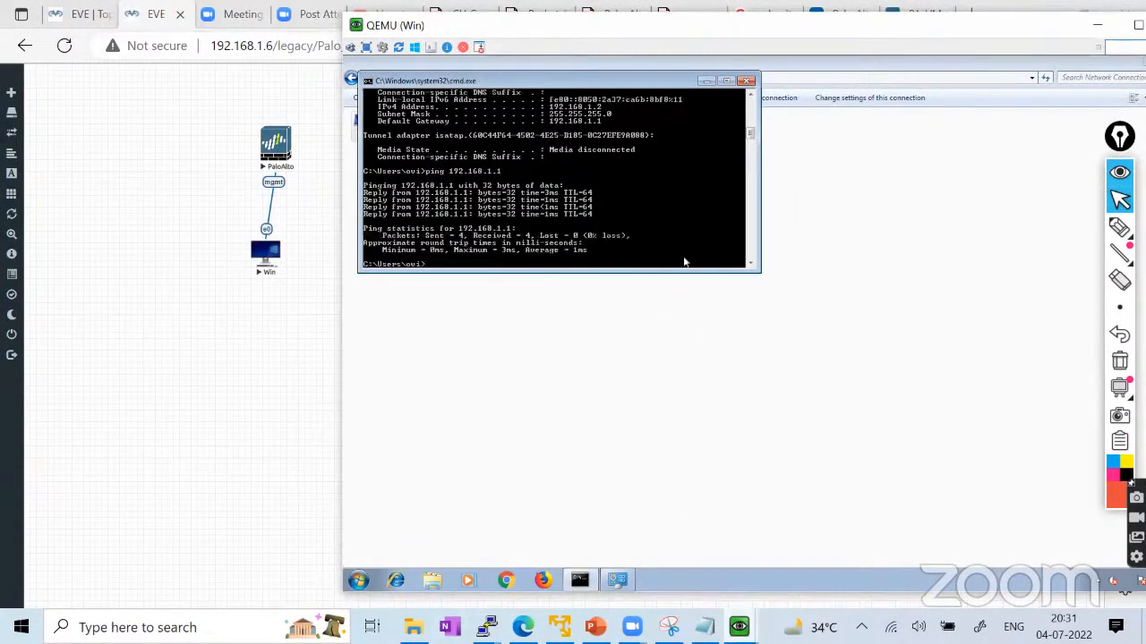
click(706, 81)
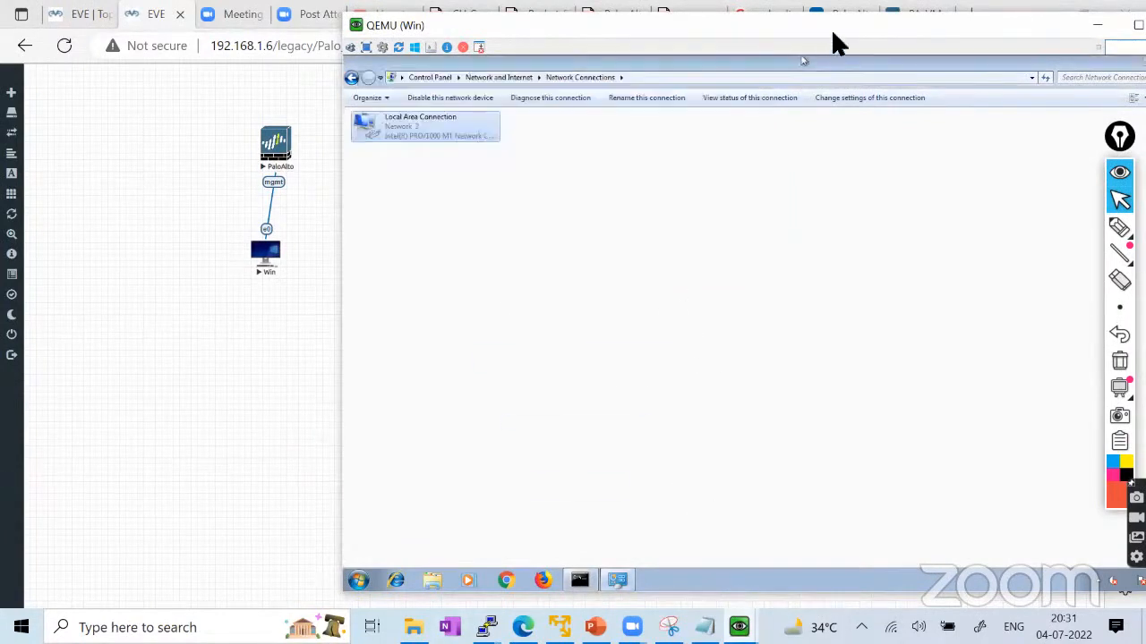
Minimise the Network Connections window and reposition the Windows client console beside the topology.
drag(816, 34, 576, 72)
click(913, 102)
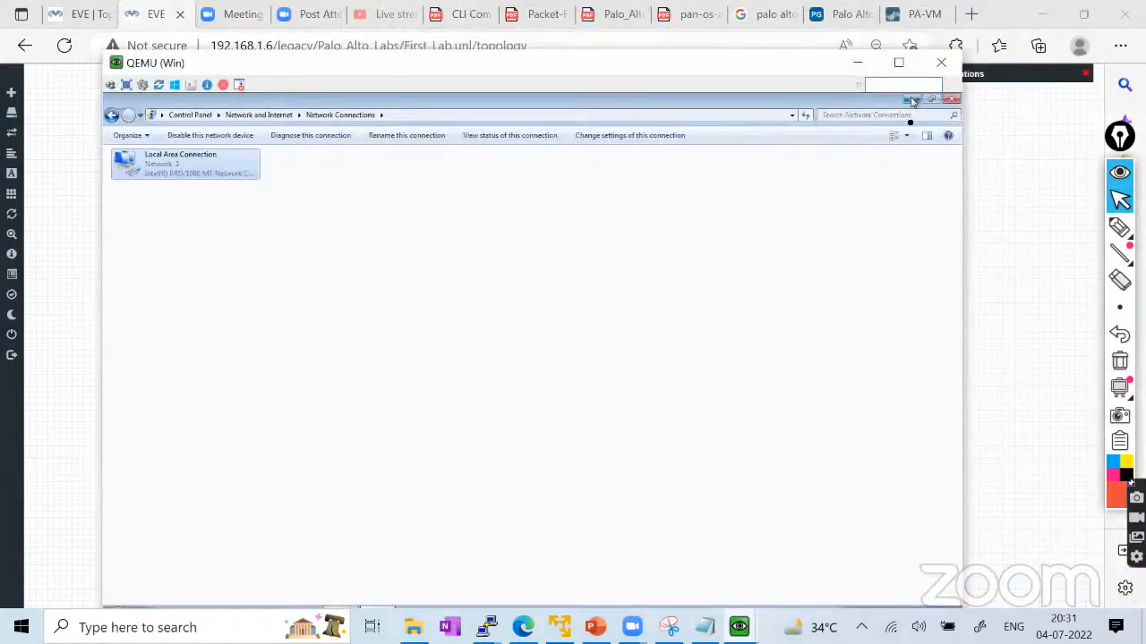
drag(420, 67, 634, 41)
drag(242, 353, 128, 149)
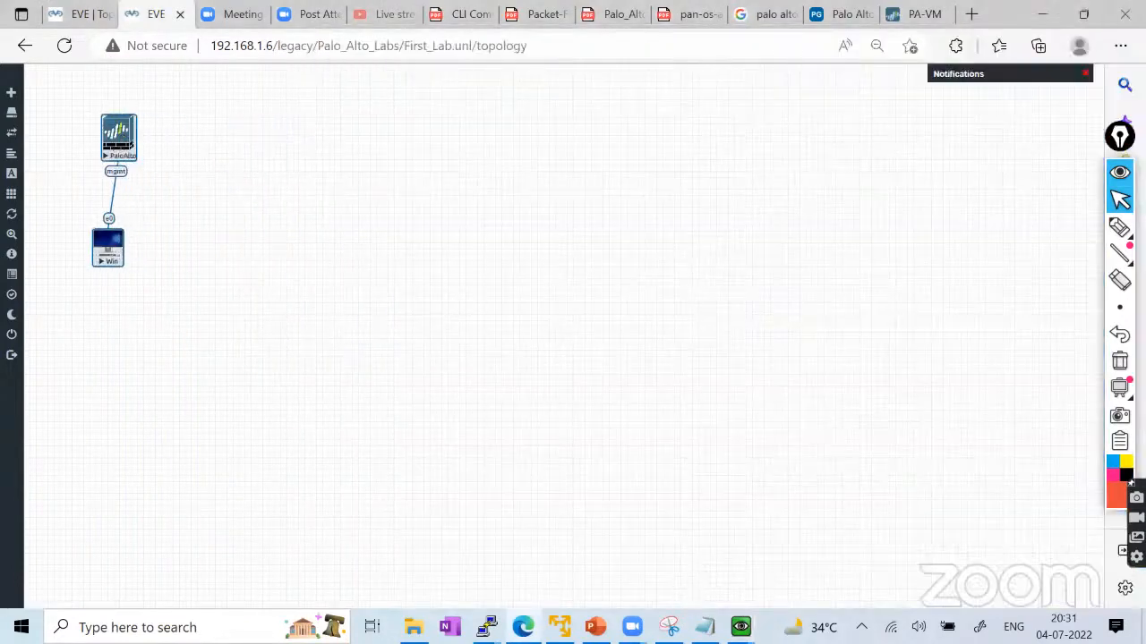
click(740, 626)
click(716, 555)
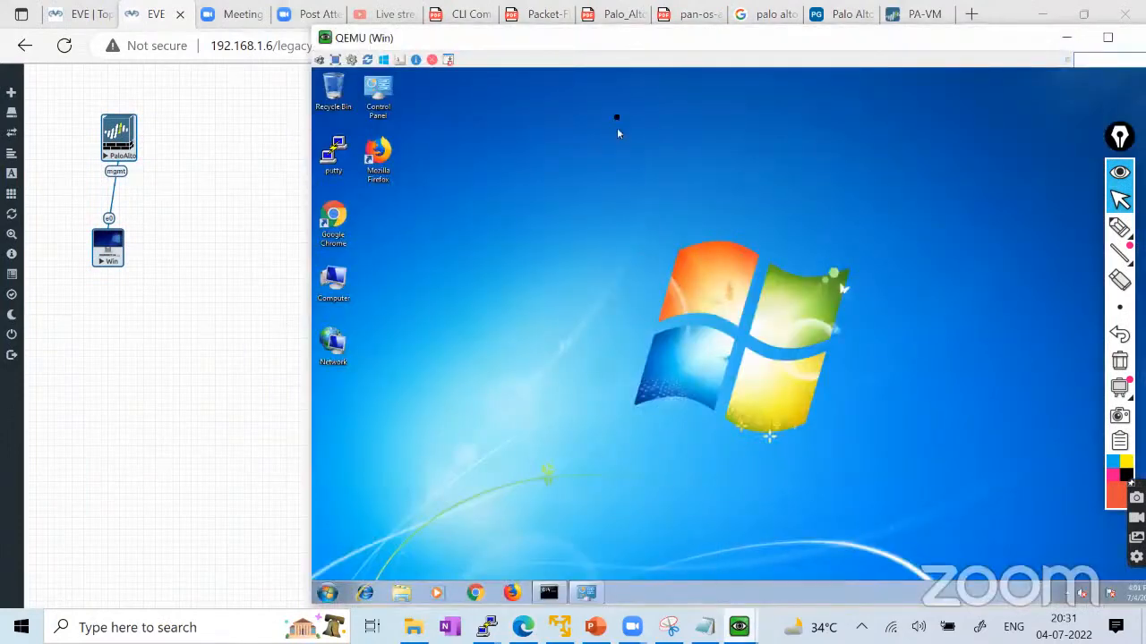
drag(503, 45, 444, 36)
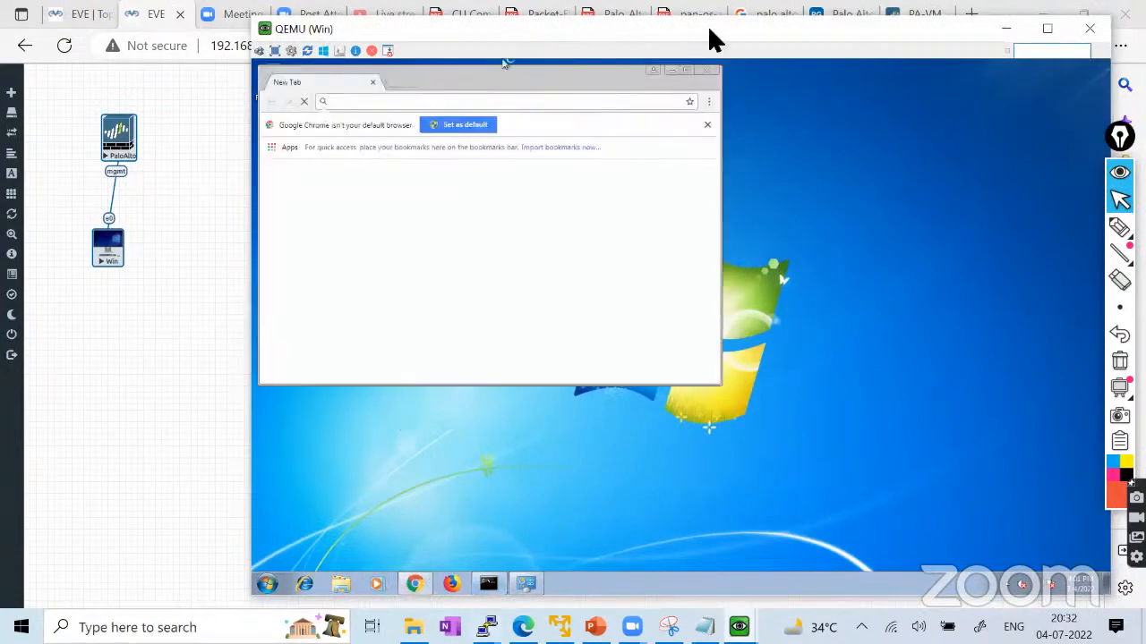
click(691, 73)
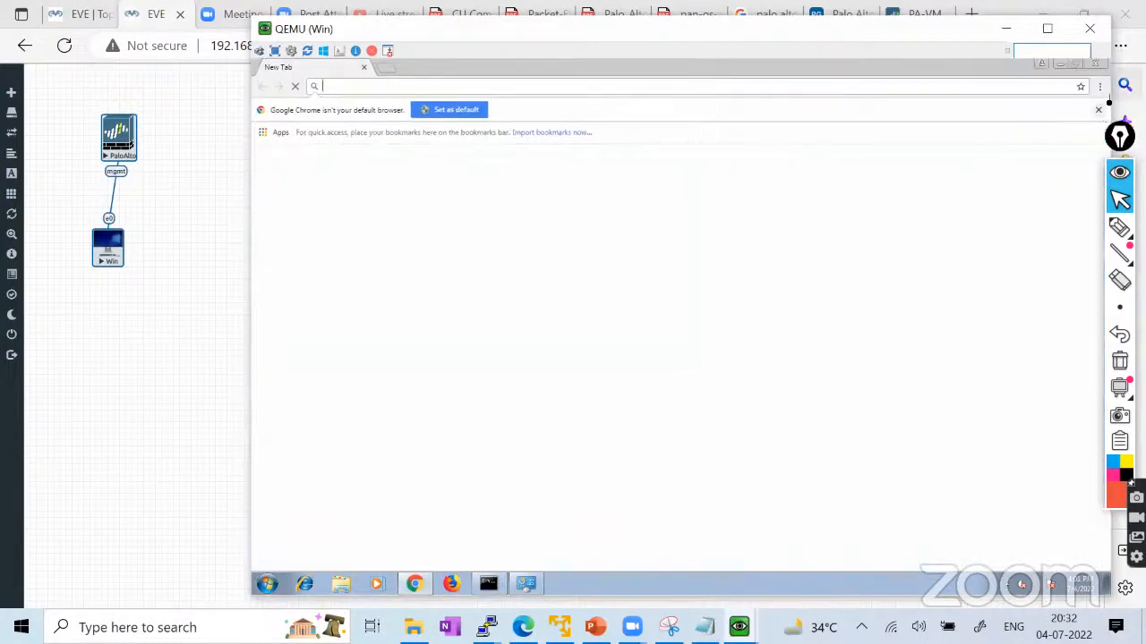
click(1099, 110)
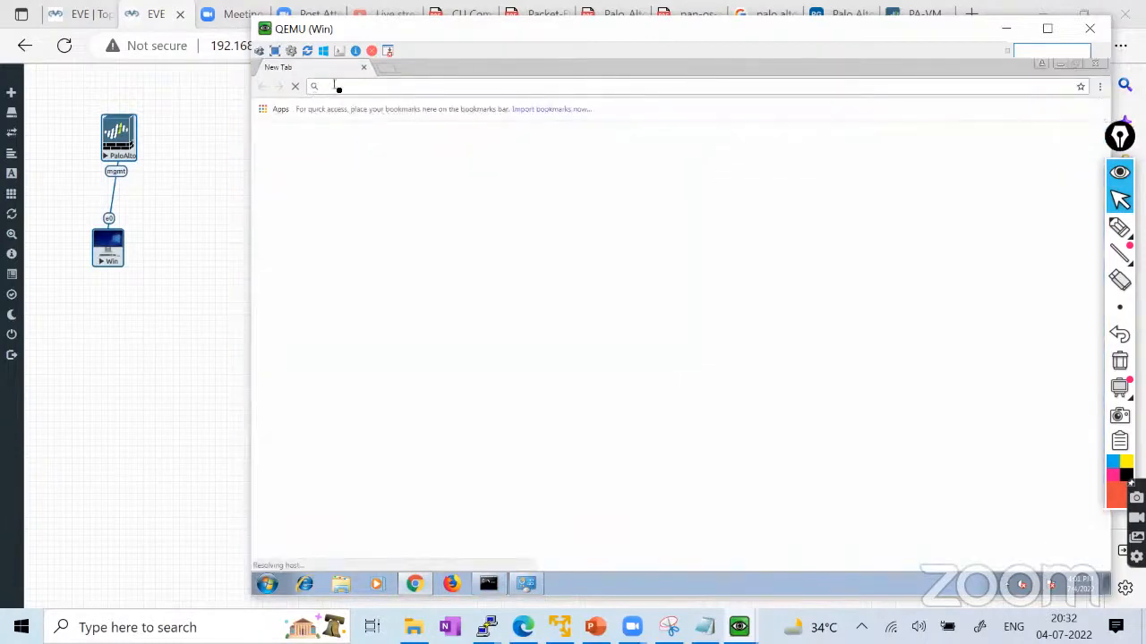
text(http)
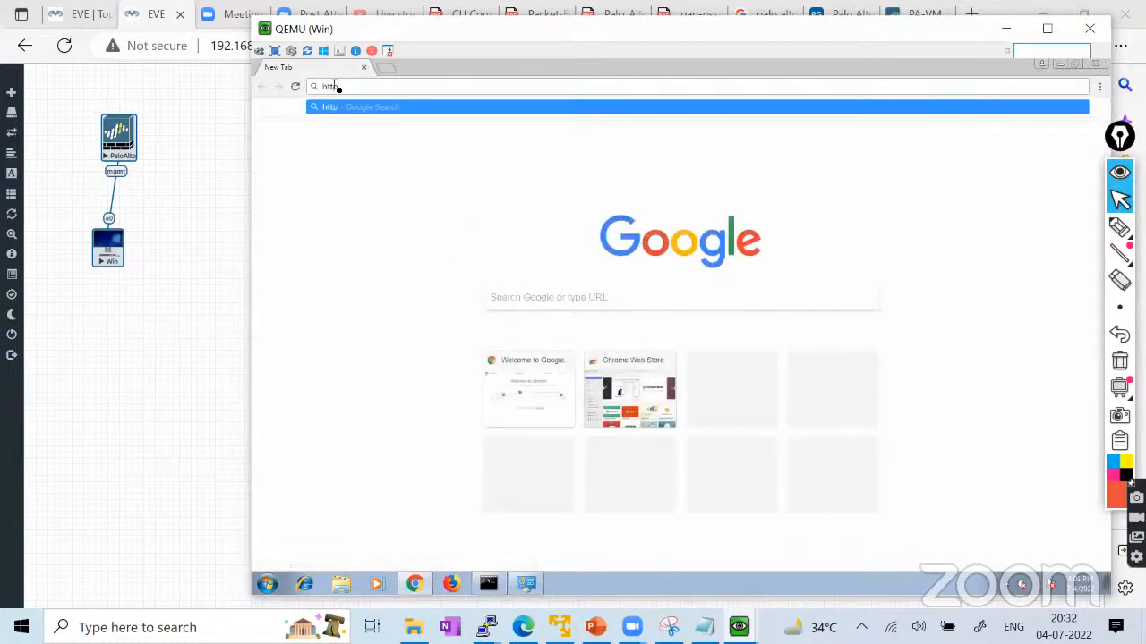
text(s://192.168.1.1)
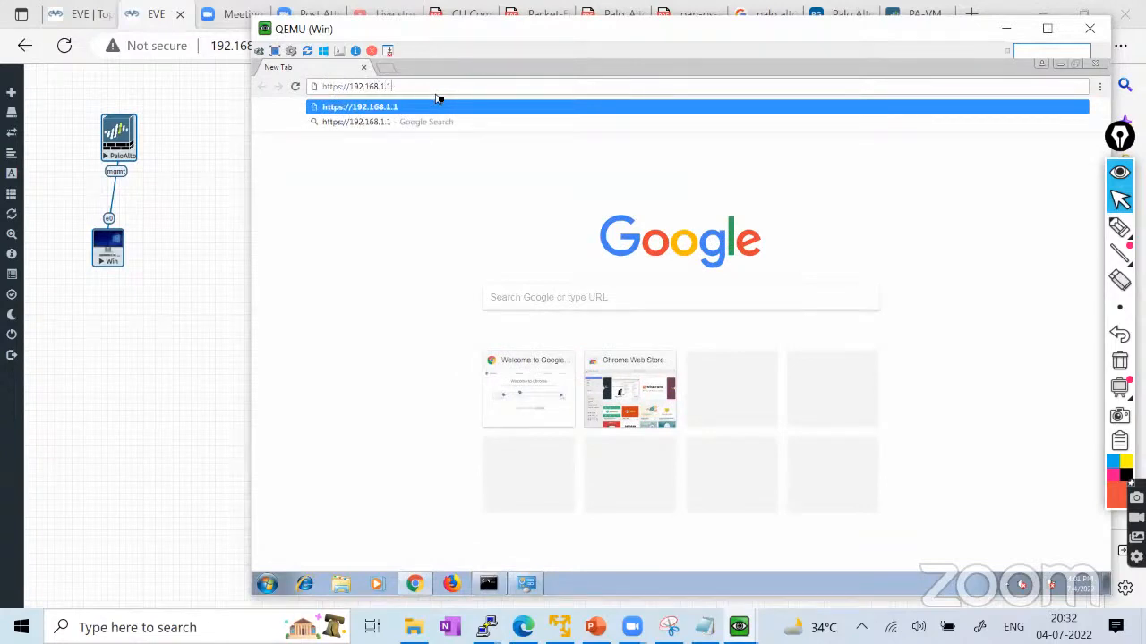
key(Return)
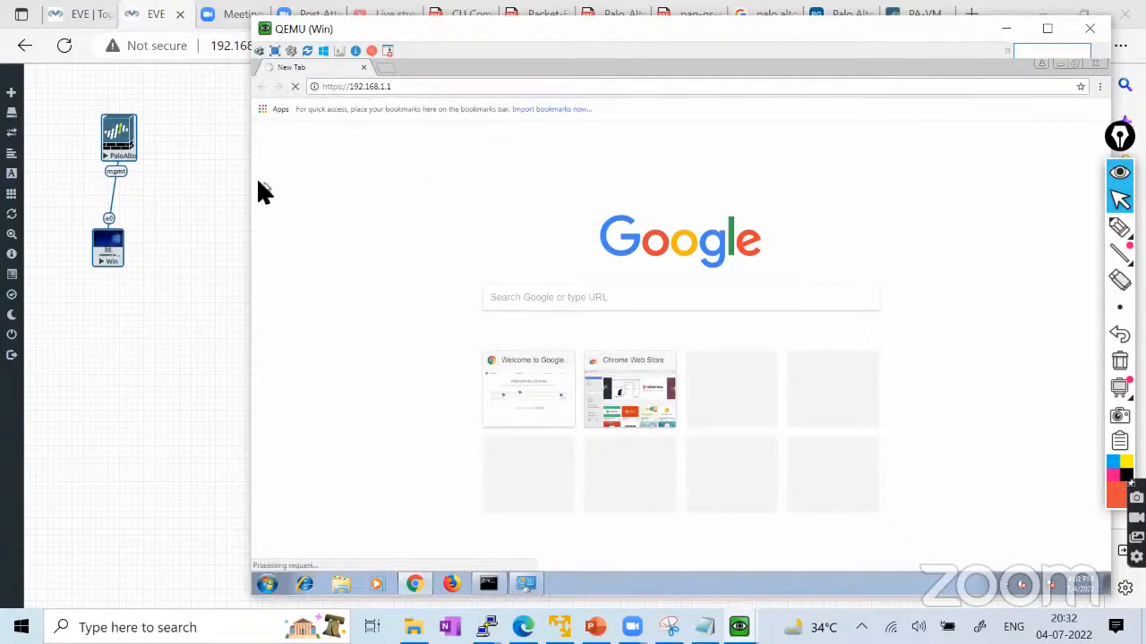
click(188, 179)
mouse_move(741, 626)
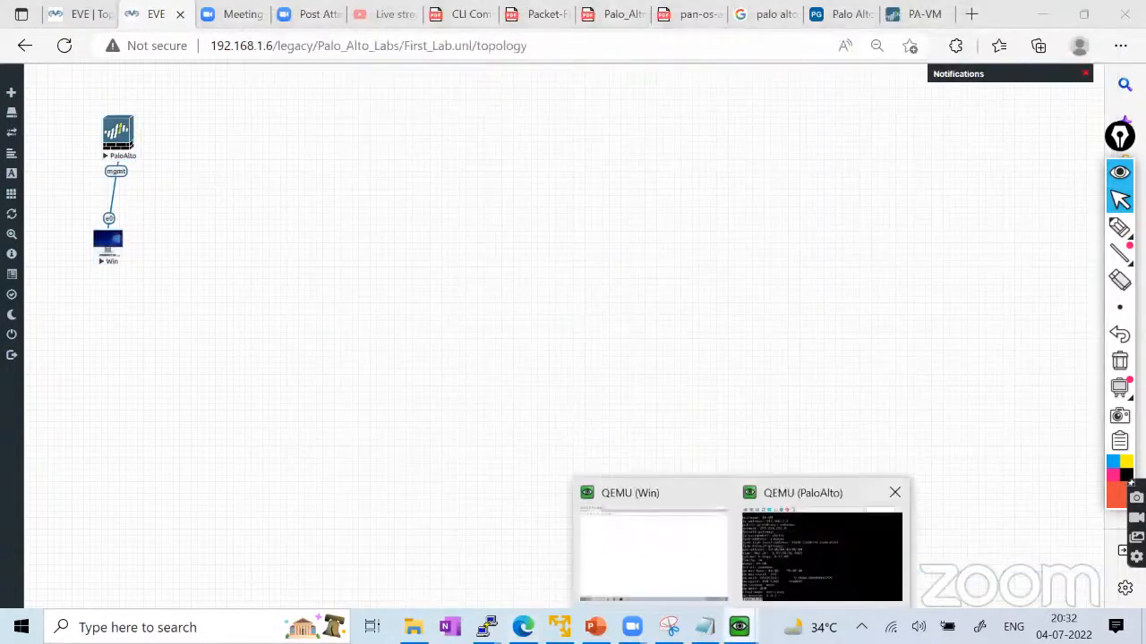
click(643, 546)
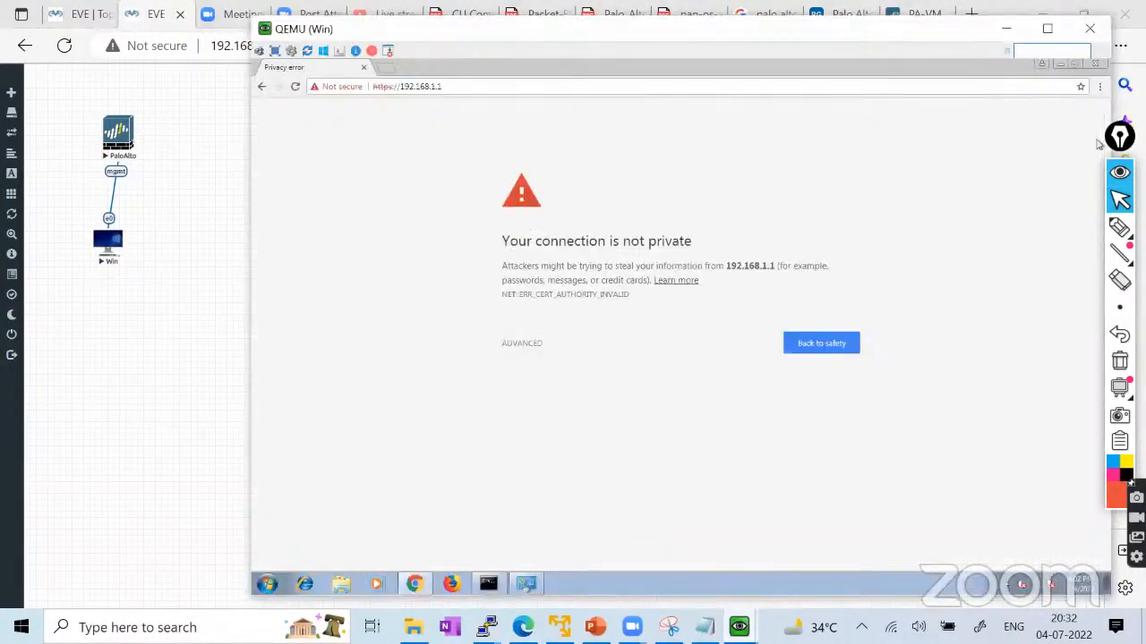
Mark up the certificate warning page, clear the drawings, then expand its ADVANCED details.
click(1120, 226)
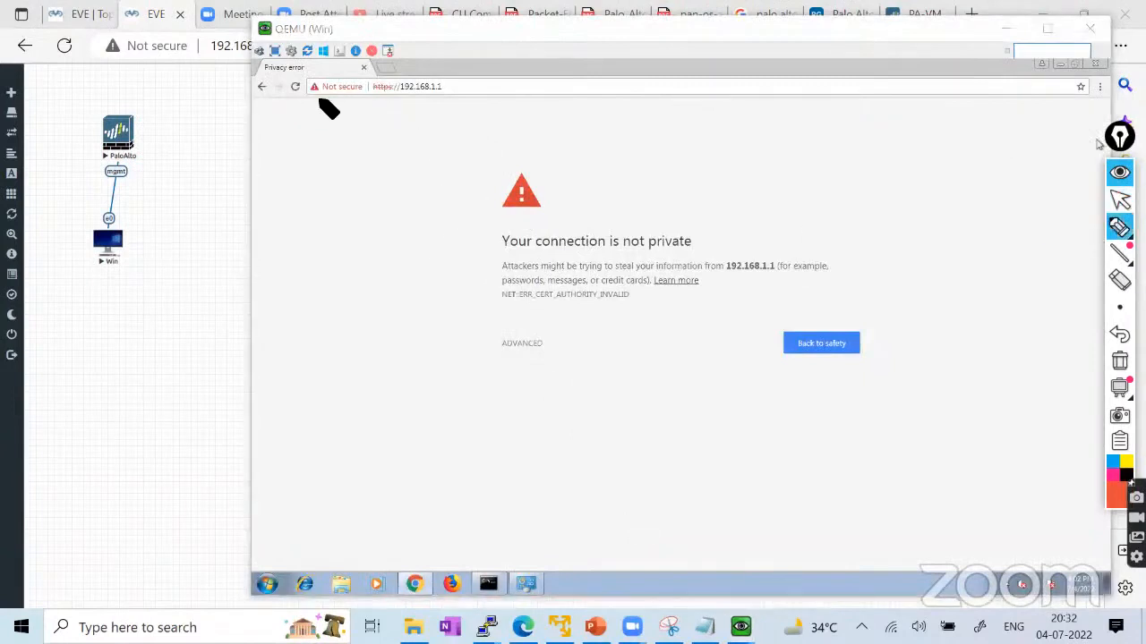
mouse_move(328, 108)
mouse_down()
mouse_move(409, 106)
mouse_move(378, 77)
mouse_move(316, 83)
mouse_move(333, 115)
mouse_move(409, 110)
mouse_move(388, 113)
mouse_move(394, 83)
mouse_move(374, 101)
mouse_up()
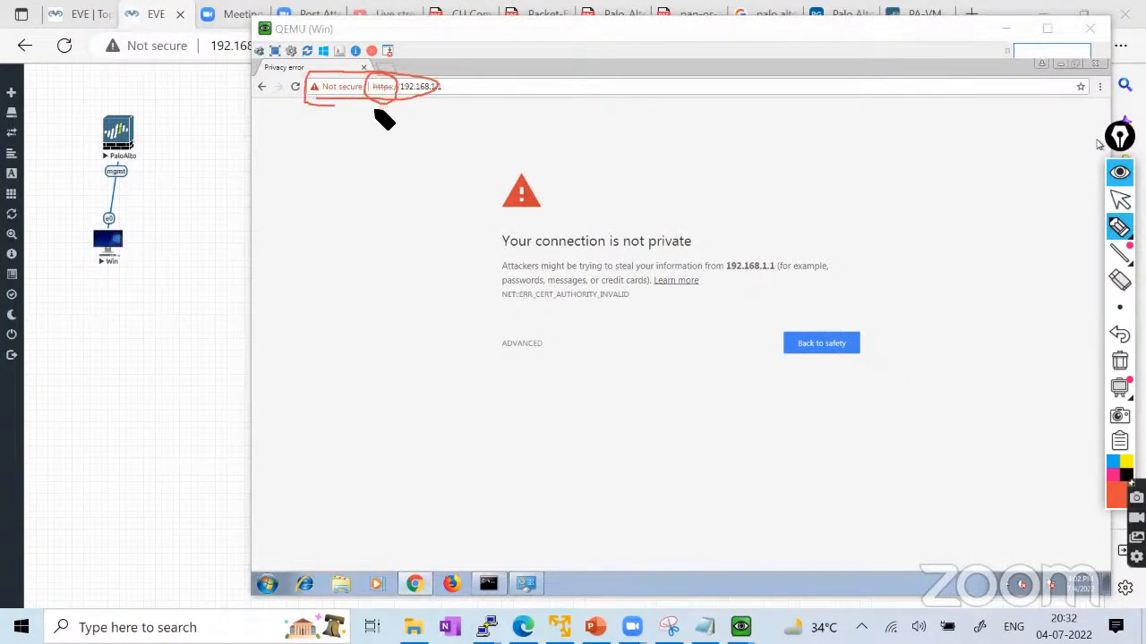
drag(128, 165, 150, 121)
click(1119, 361)
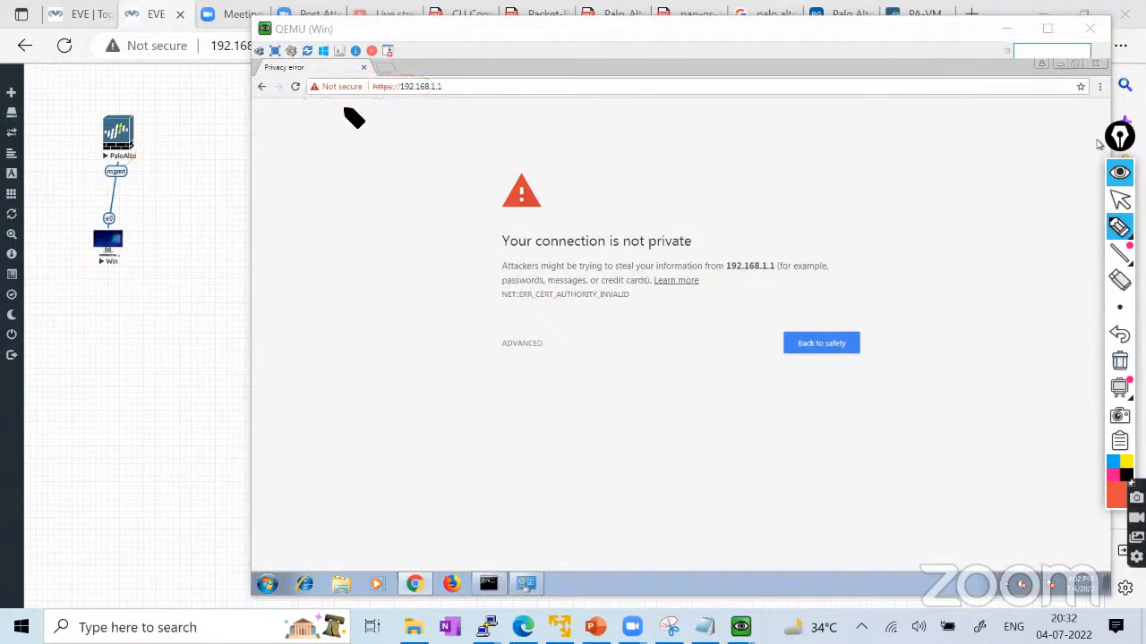
drag(373, 93, 442, 85)
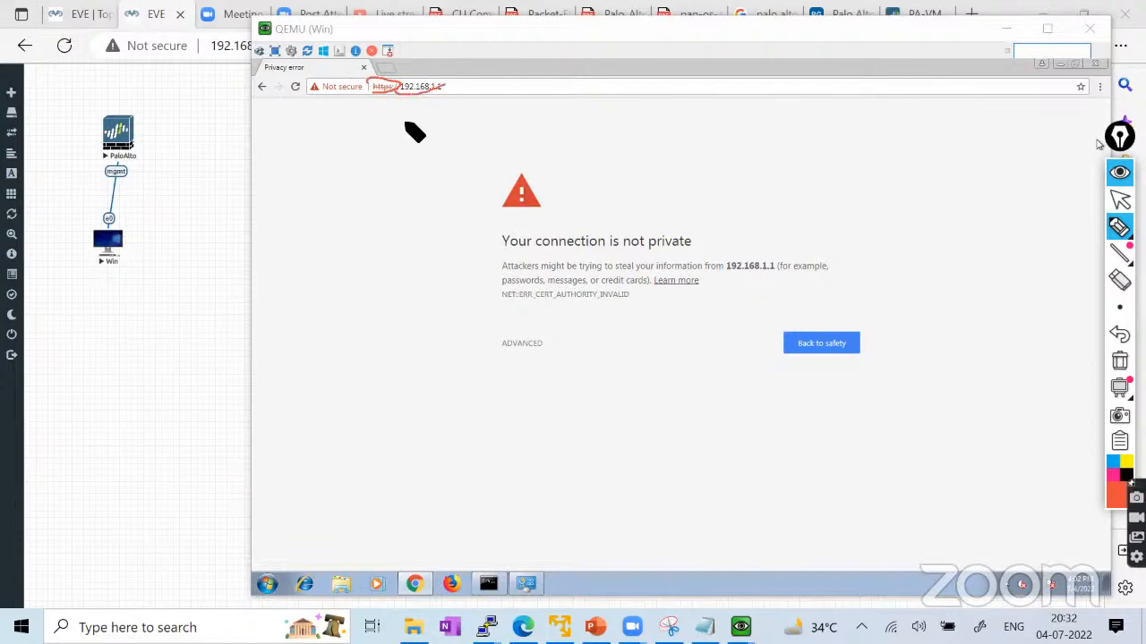
click(1119, 359)
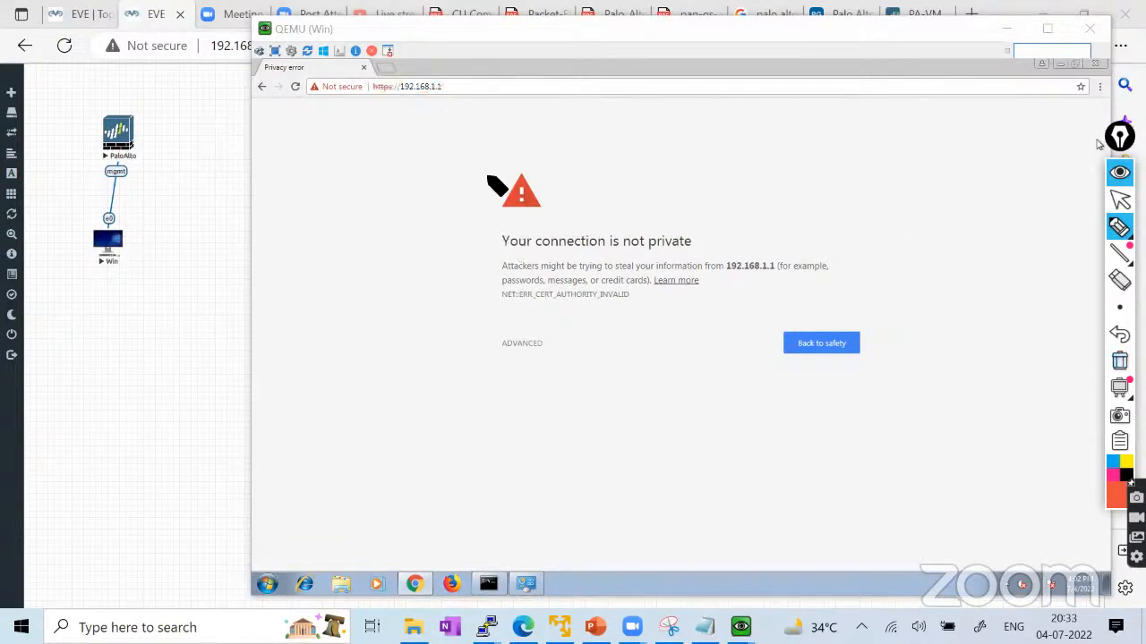
click(1119, 199)
click(1119, 198)
click(526, 345)
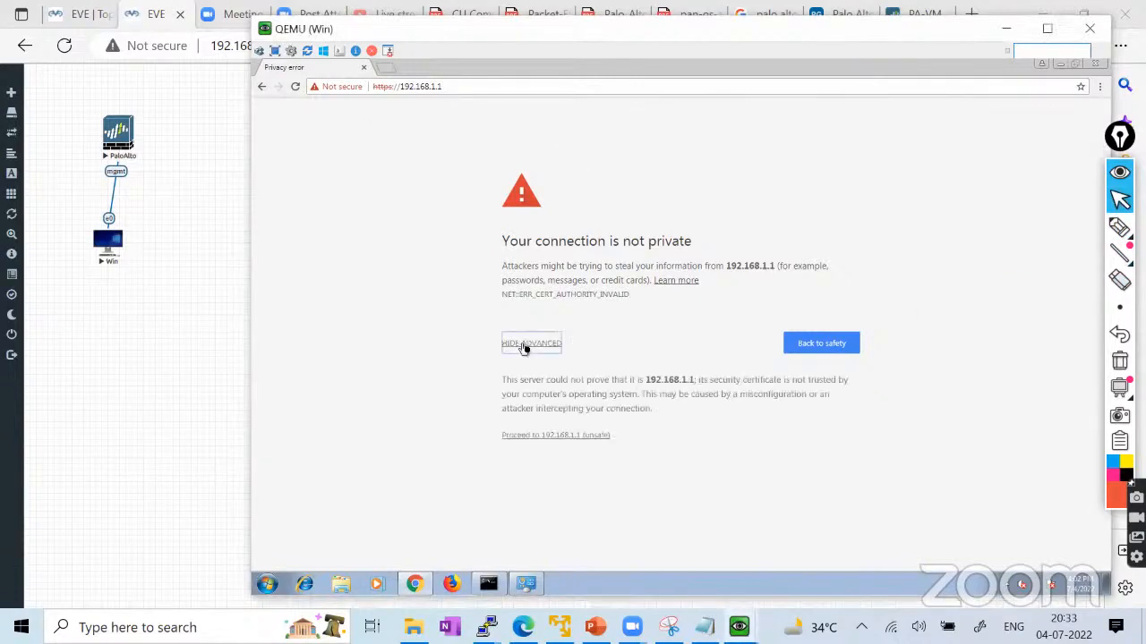
Proceed to 192.168.1.1 (unsafe) and submit username admin with the password, declining Sticky Keys.
click(546, 437)
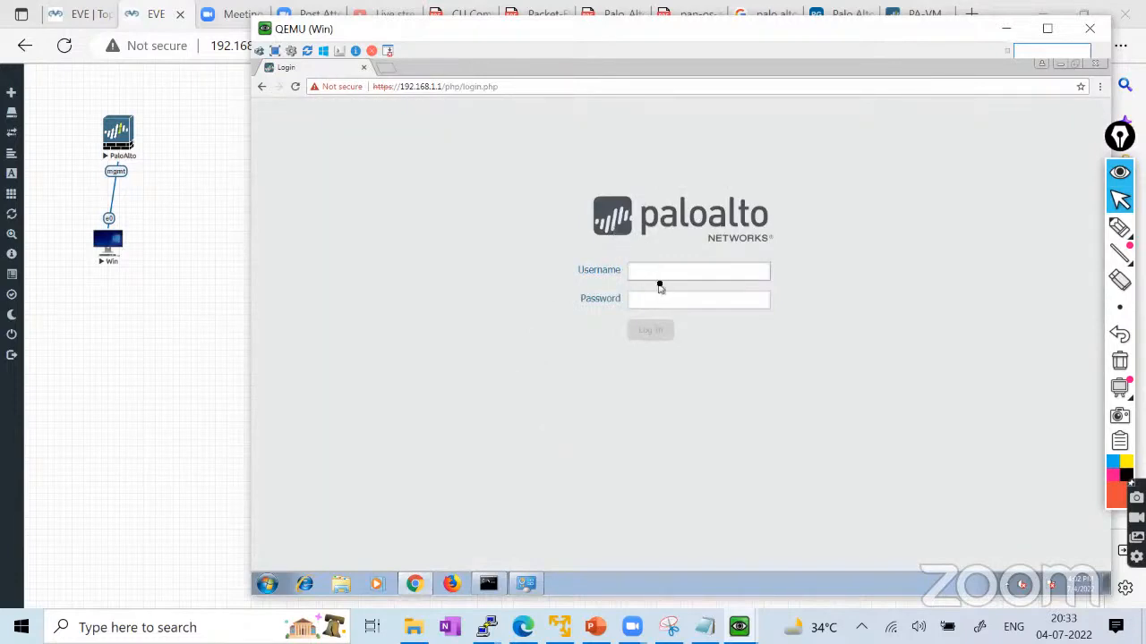
text(admin)
key(Tab)
text(admin)
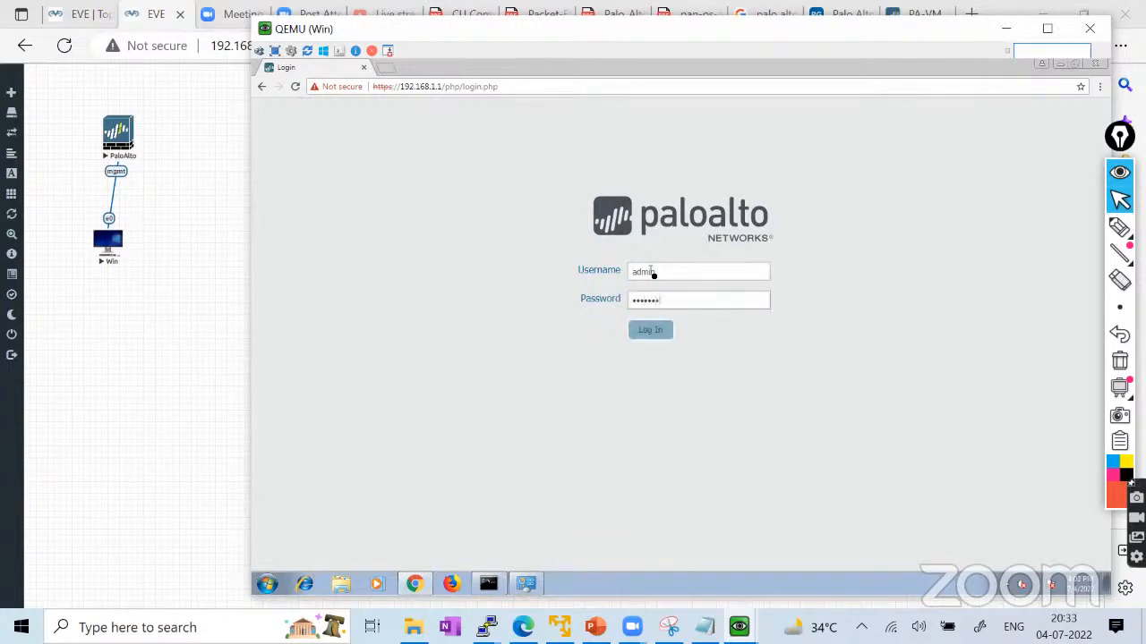
key(BackSpace)
key(BackSpace)
key(BackSpace)
key(BackSpace)
key(BackSpace)
key(BackSpace)
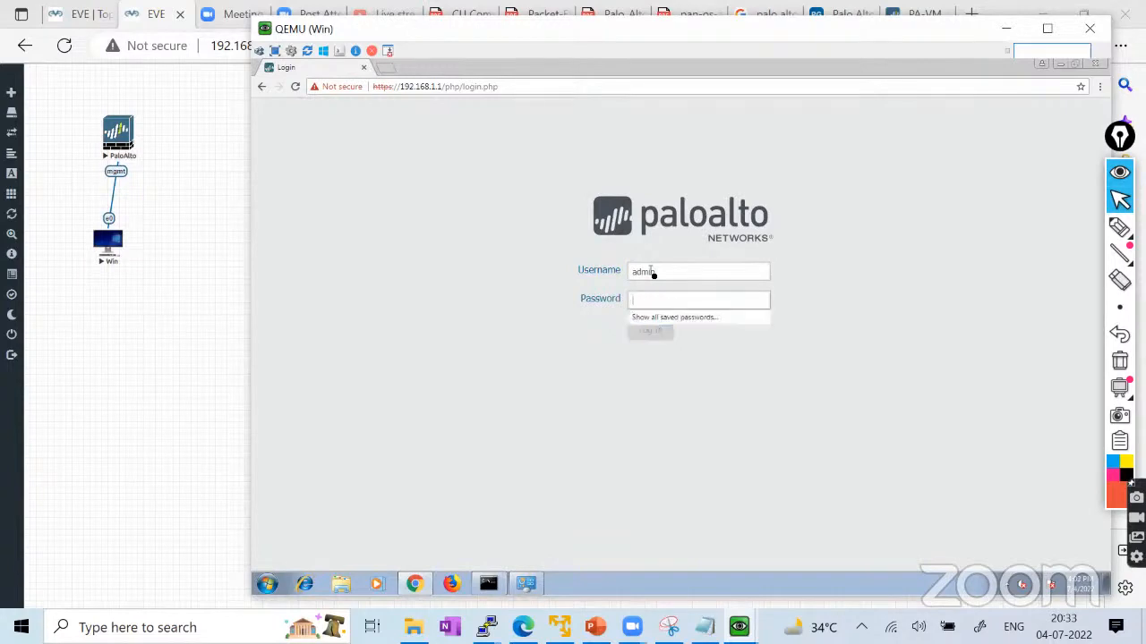
key(shift)
key(shift)
key(shift)
key(shift)
key(shift)
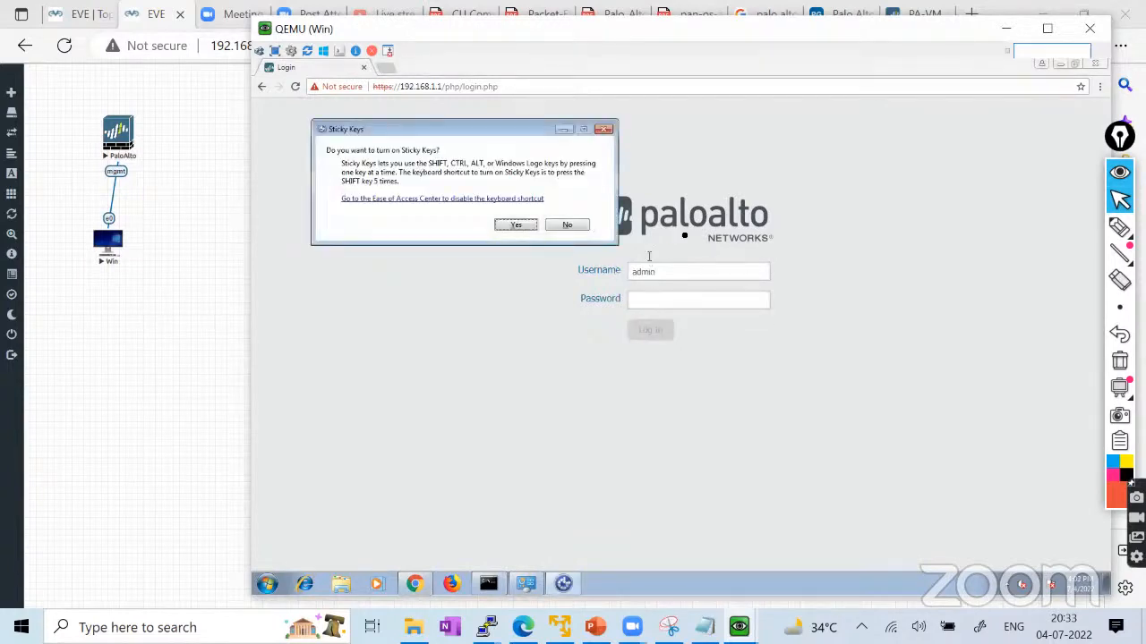
click(577, 225)
click(641, 304)
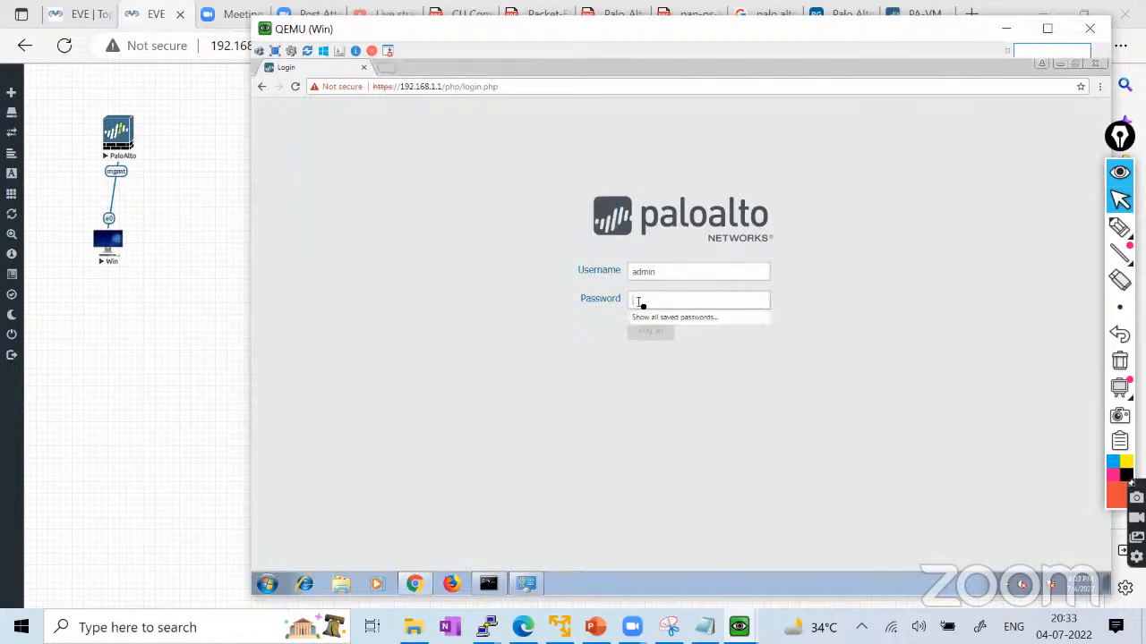
text(••••••••)
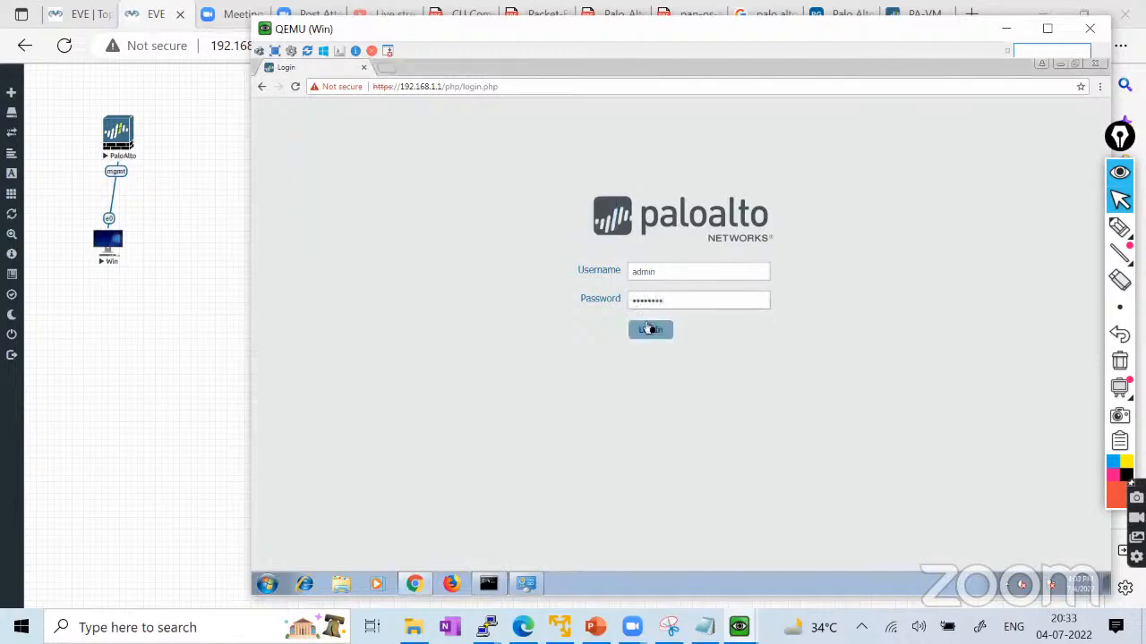
click(650, 330)
After the failed attempt, re-enter username admin and the password and log in again.
click(648, 304)
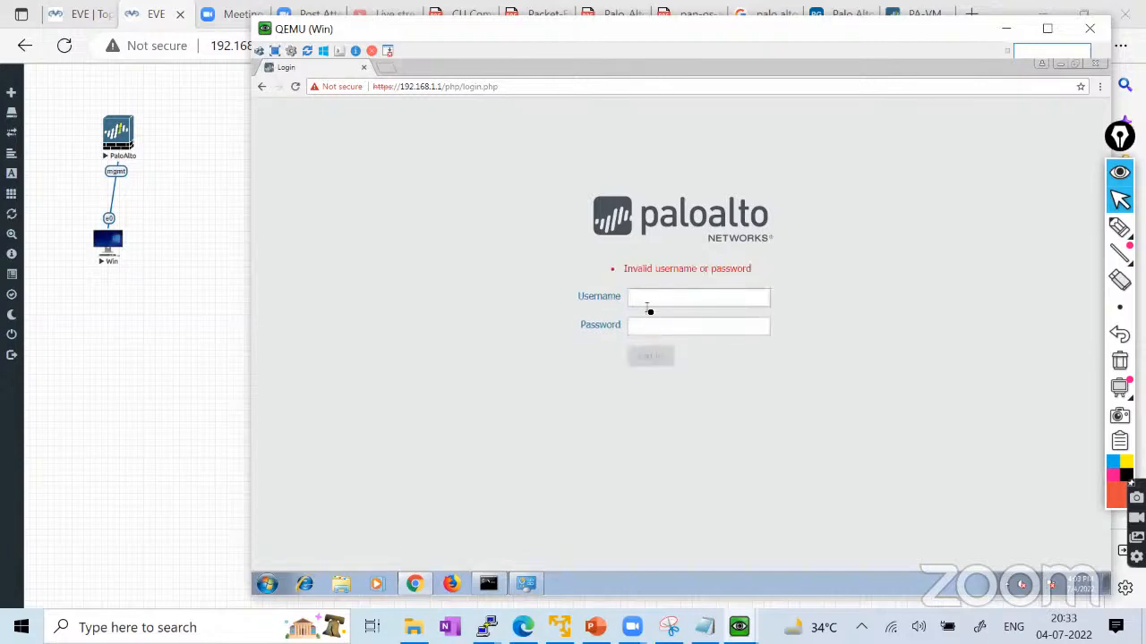
text(admin)
key(Tab)
text(•••••)
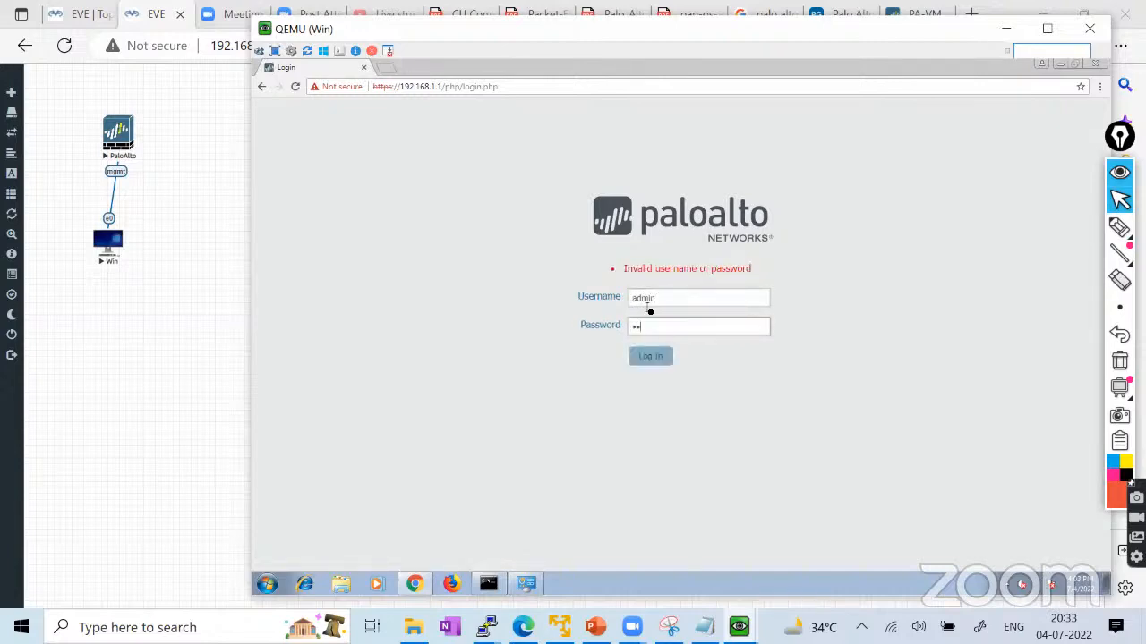
click(650, 356)
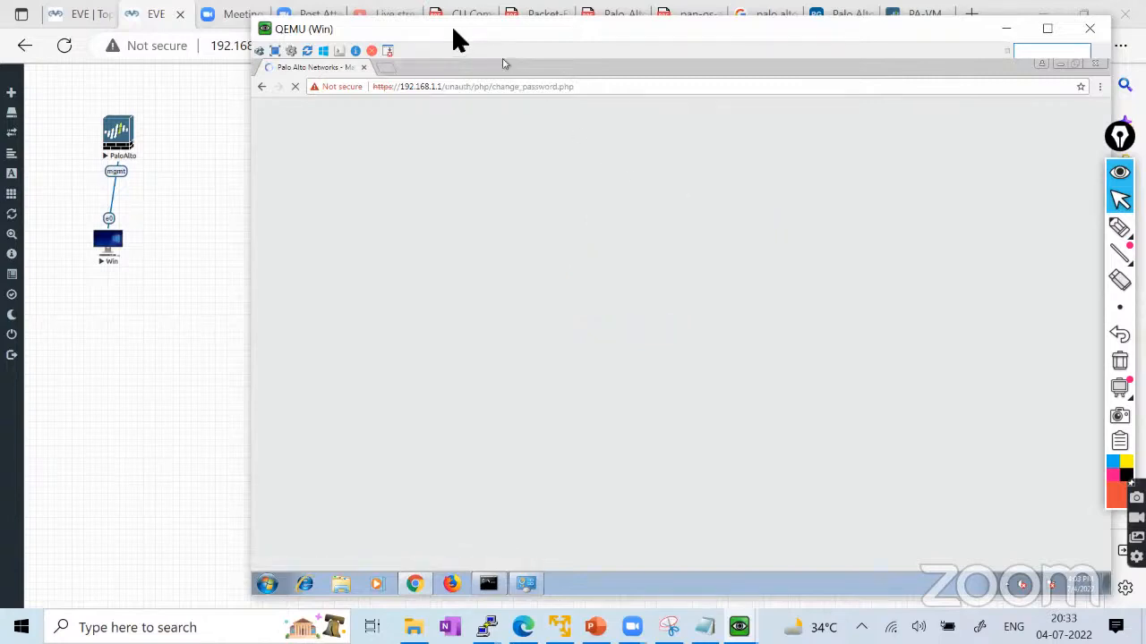
Enter the current admin password in the Old Password field.
drag(451, 39, 409, 43)
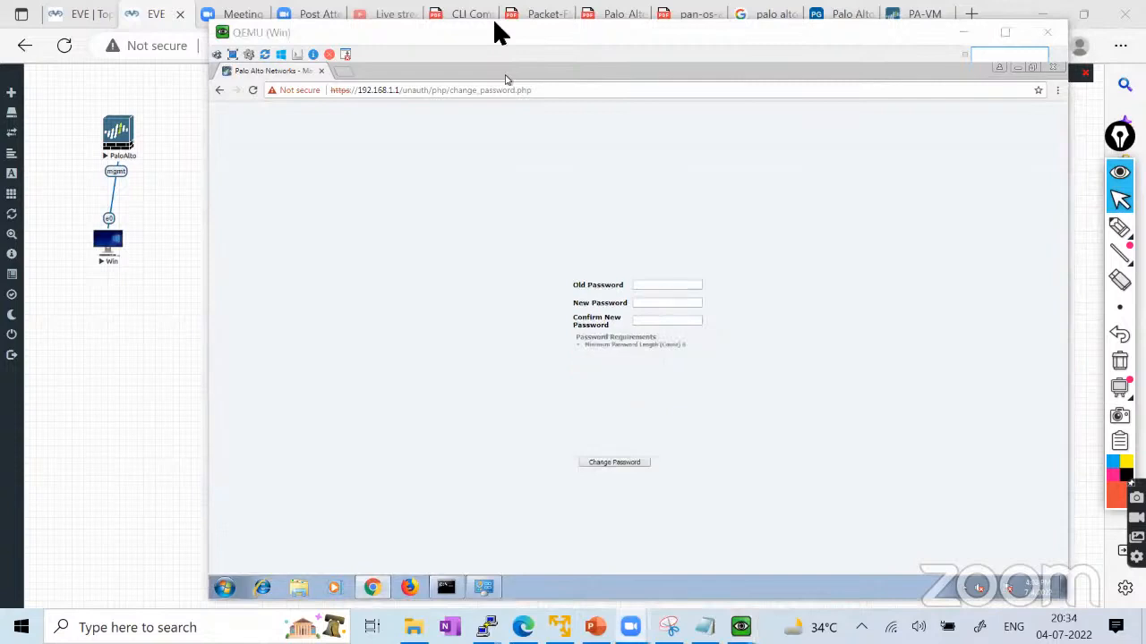
click(660, 289)
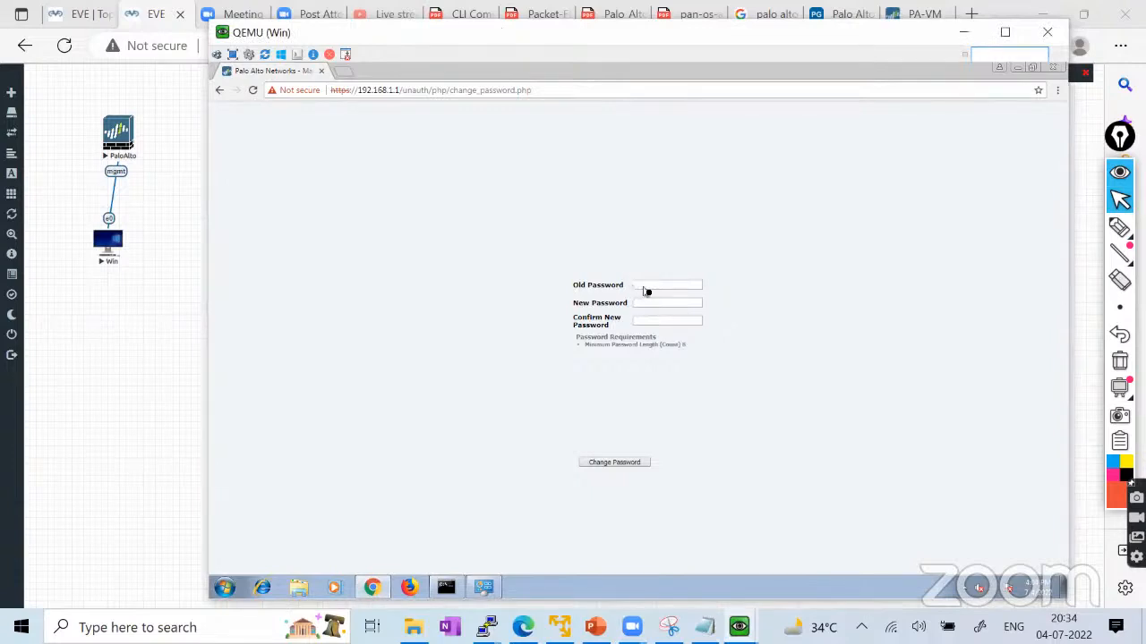
click(660, 289)
drag(410, 33, 367, 39)
text(admin)
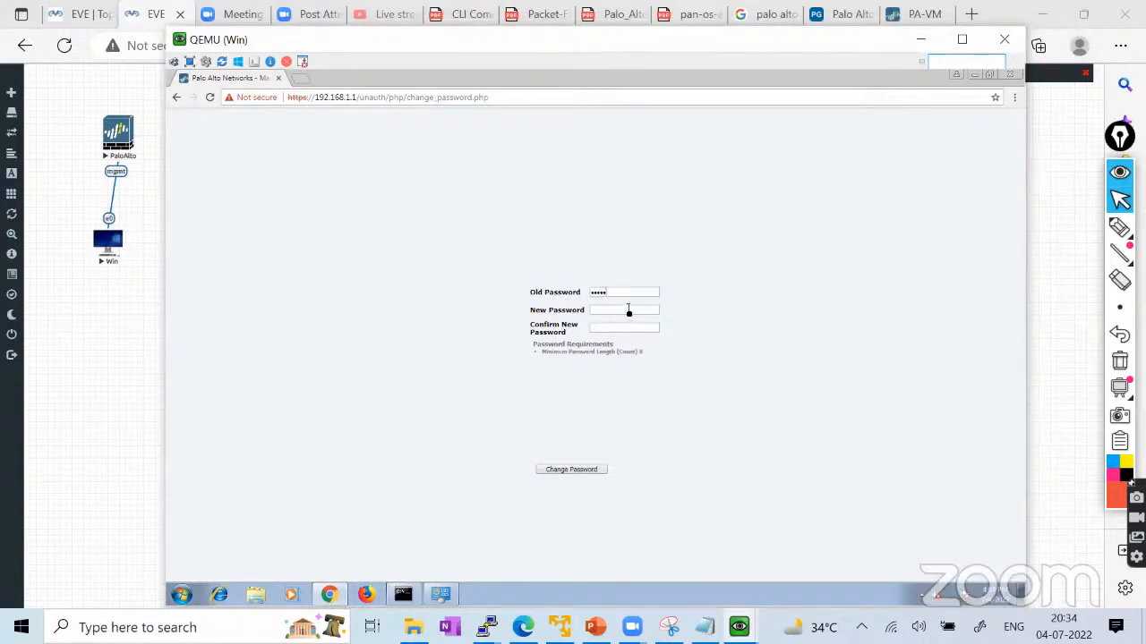
Fill New and Confirm New Password with non-matching values and submit the change.
click(627, 311)
text(Admin@)
click(623, 327)
text(Admin@)
key(BackSpace)
key(BackSpace)
key(BackSpace)
key(BackSpace)
key(BackSpace)
text(Admin1)
click(578, 473)
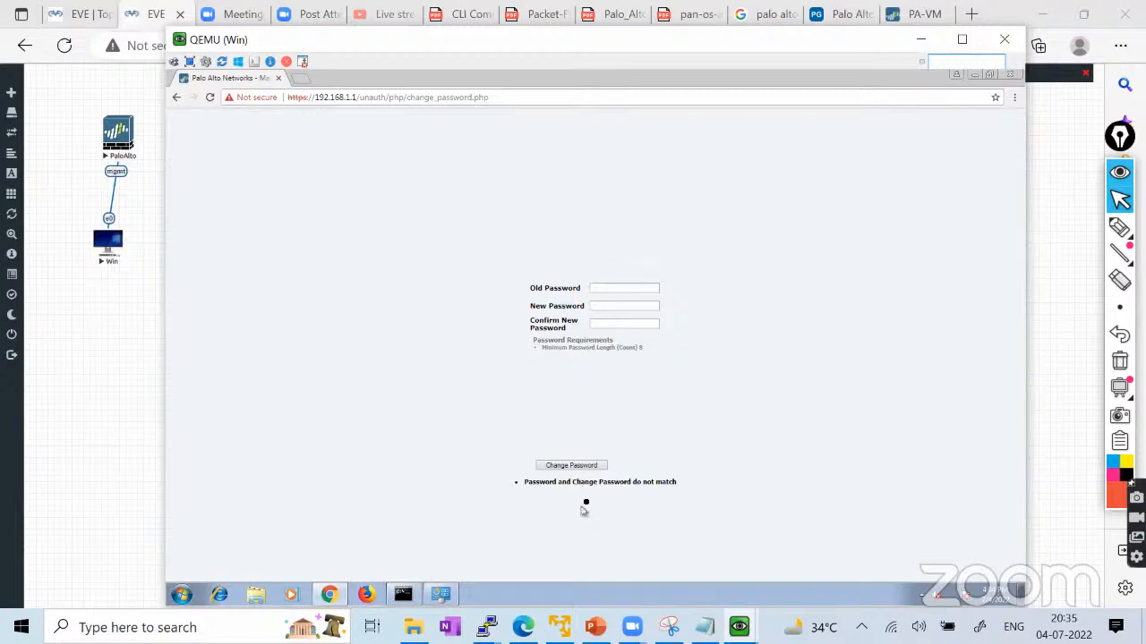
Re-enter the old password and begin the new one, declining the Sticky Keys prompts.
click(605, 289)
text(admin)
key(Tab)
text(A)
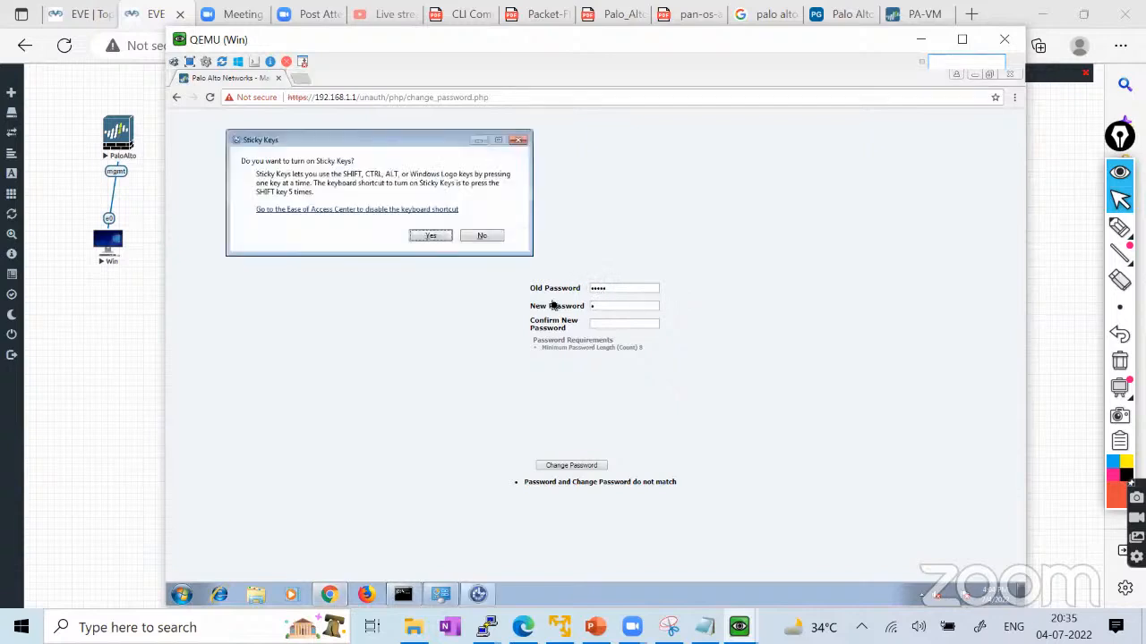
click(489, 236)
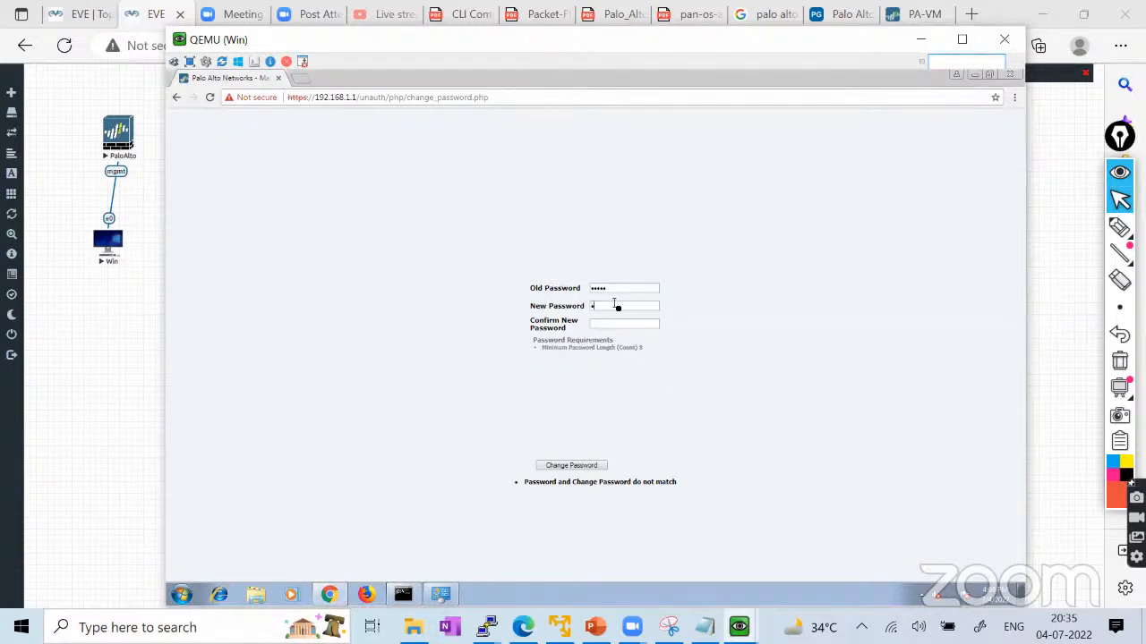
key(BackSpace)
text(A)
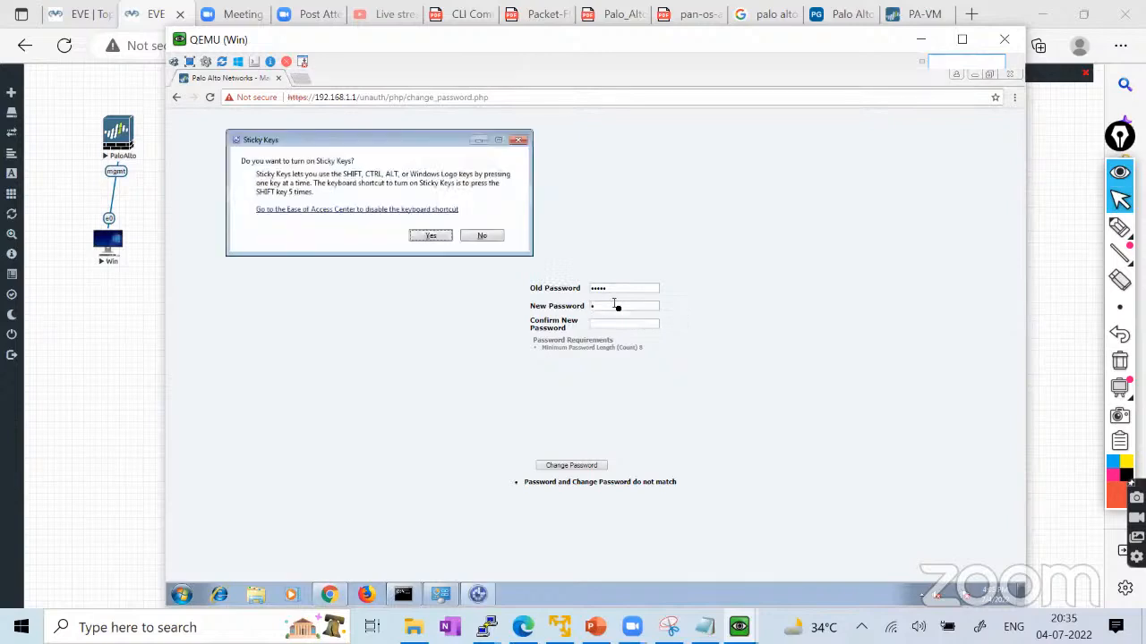
click(494, 240)
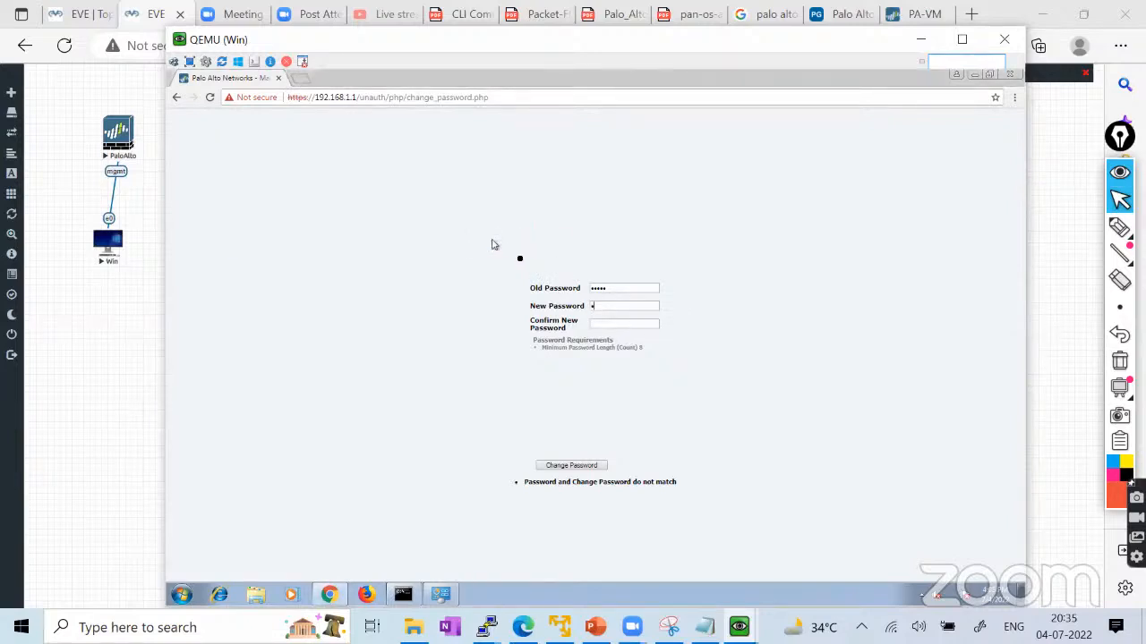
Complete the new password, type a matching confirmation, and submit the change.
text(•••••••)
click(609, 324)
text(••••••••)
click(572, 462)
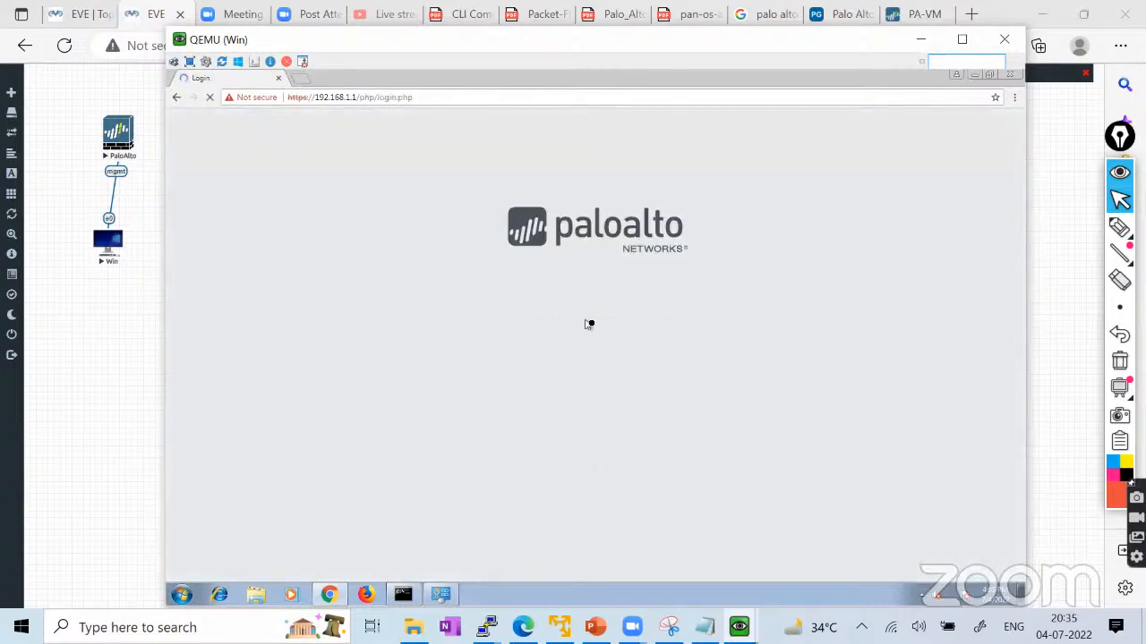
Sign in to the Palo Alto web UI as admin using the new password.
click(596, 283)
text(admin)
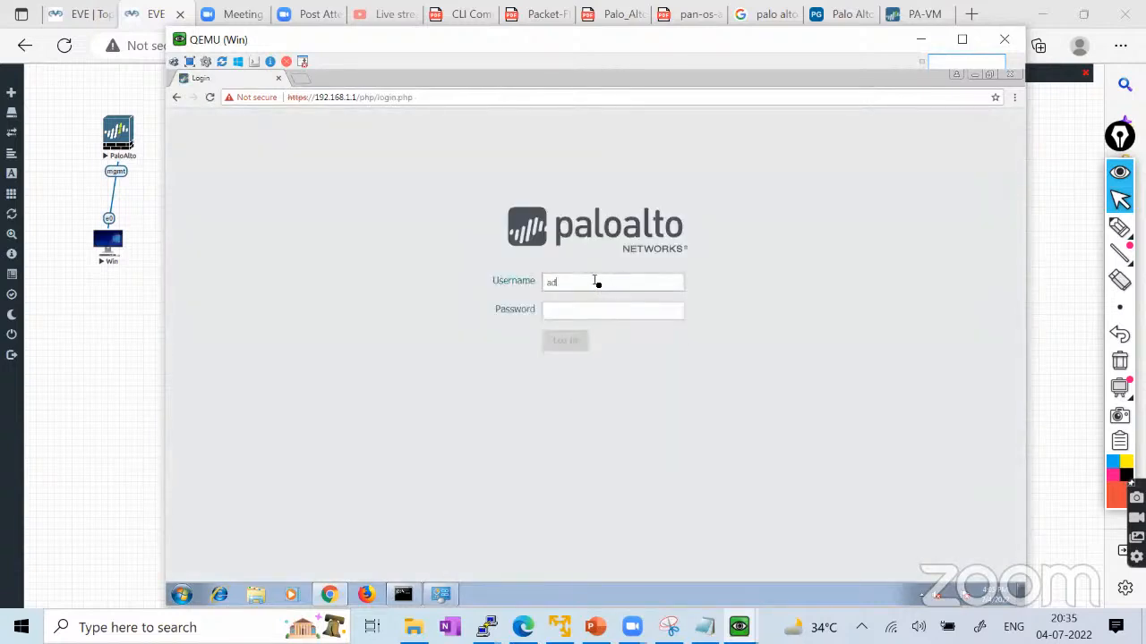
key(Tab)
text(••••••••)
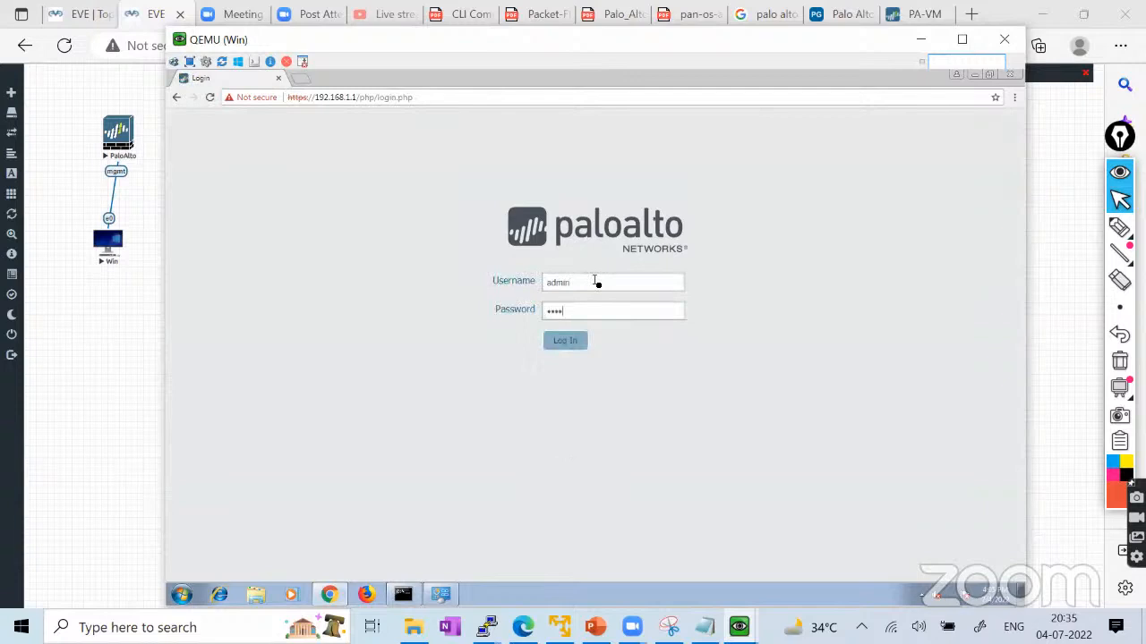
click(575, 343)
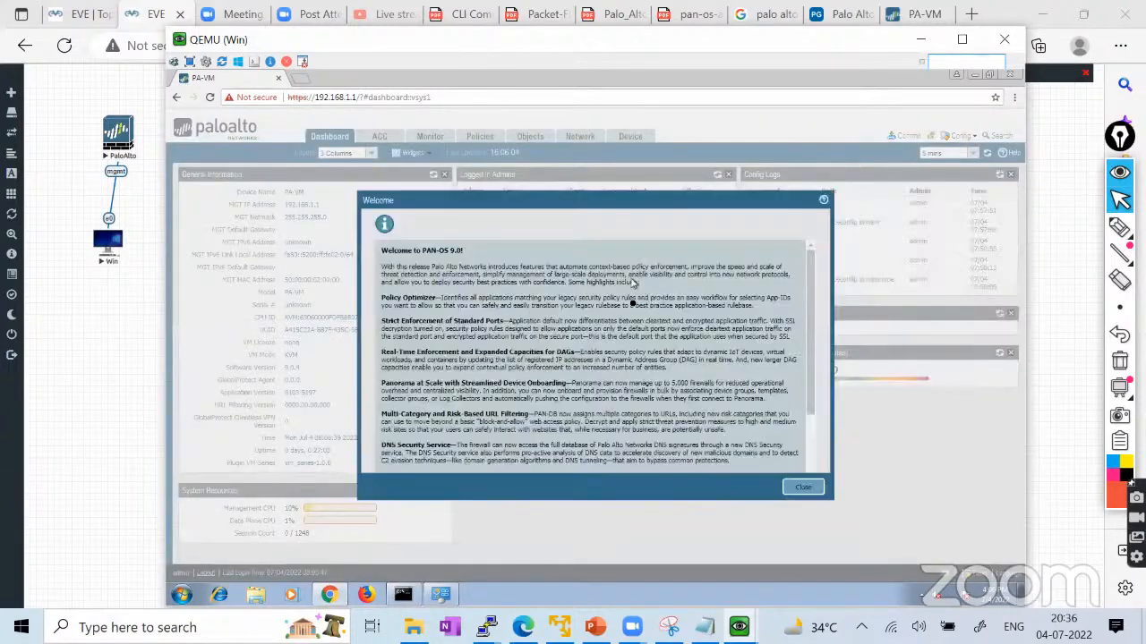
Close the welcome notes and mark the device name, IP, model and serial in red.
click(801, 488)
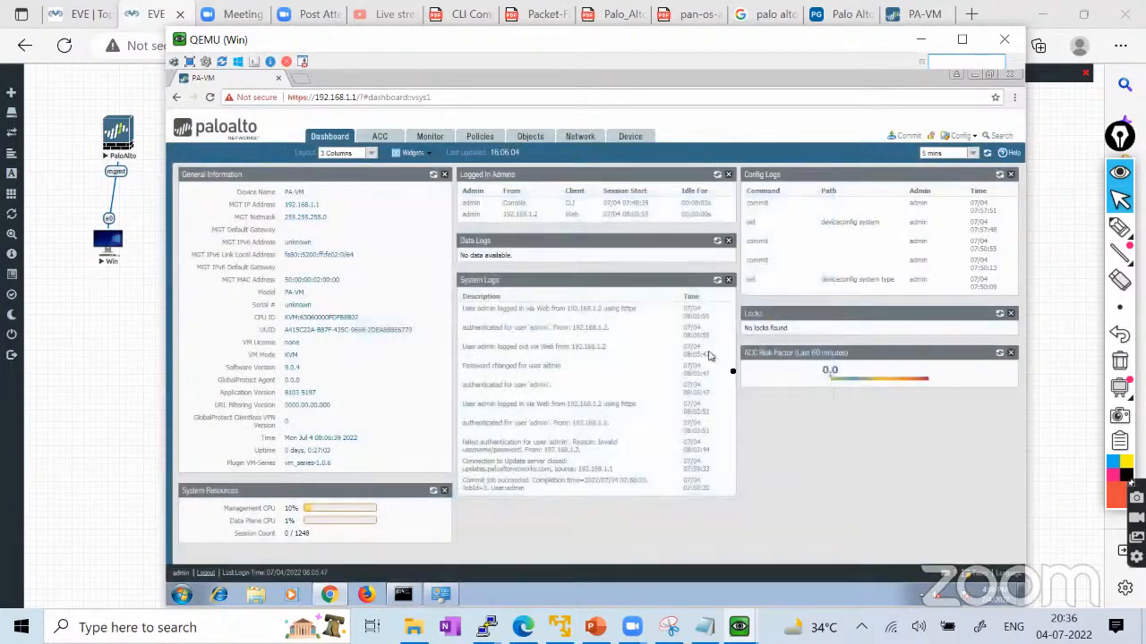
mouse_move(1120, 229)
click(1038, 232)
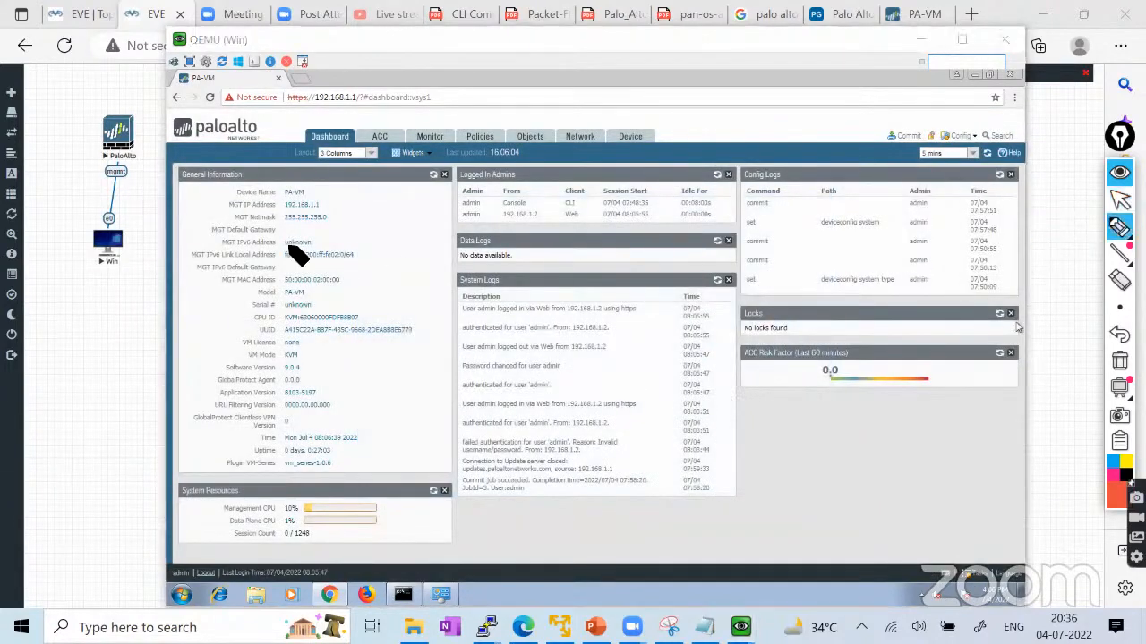
mouse_move(307, 199)
mouse_down()
mouse_move(358, 188)
mouse_move(339, 215)
mouse_move(349, 202)
mouse_up()
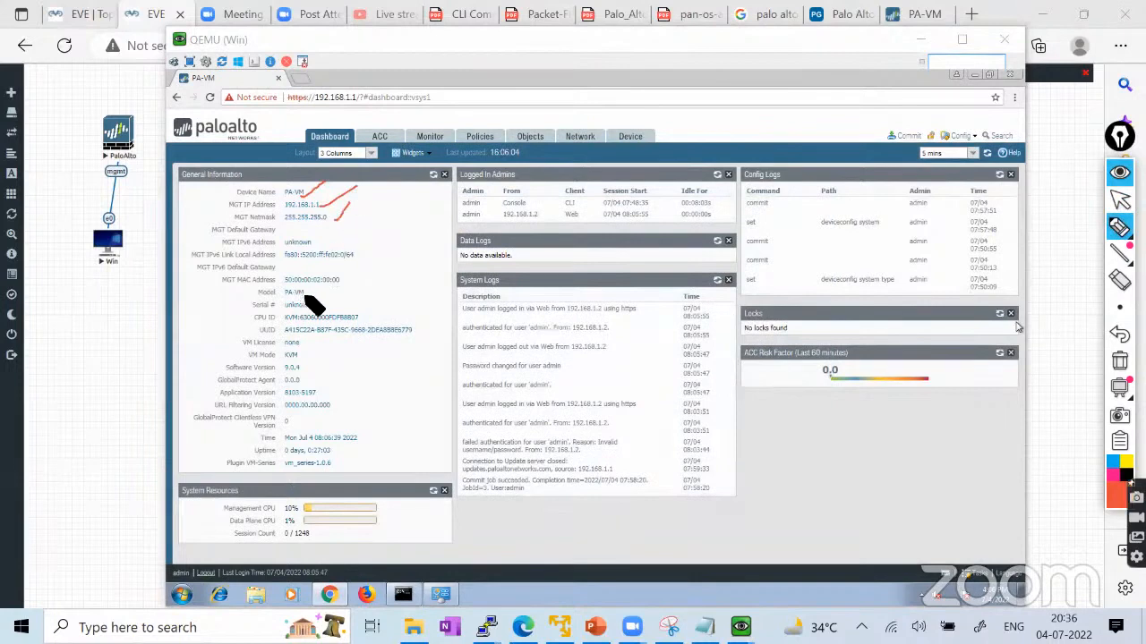
mouse_move(318, 307)
mouse_down()
mouse_move(351, 285)
mouse_move(392, 299)
mouse_up()
Underline the UUID, VM Mode KVM and Software Version 9.0.4, then erase all marks.
drag(349, 335, 410, 324)
drag(272, 358, 304, 352)
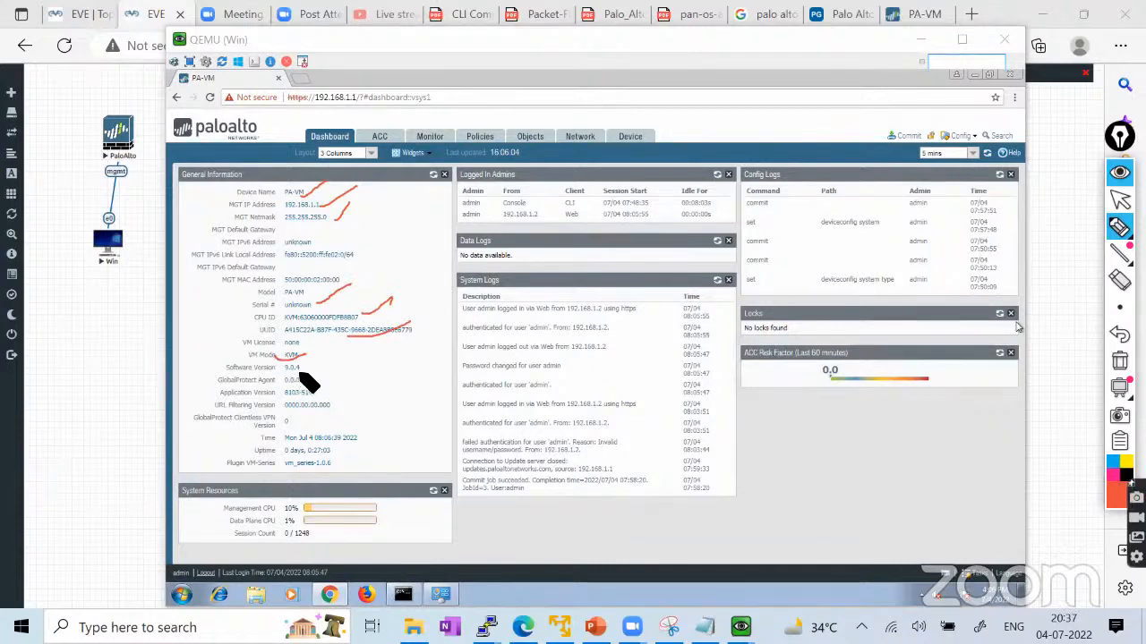
drag(305, 371, 346, 359)
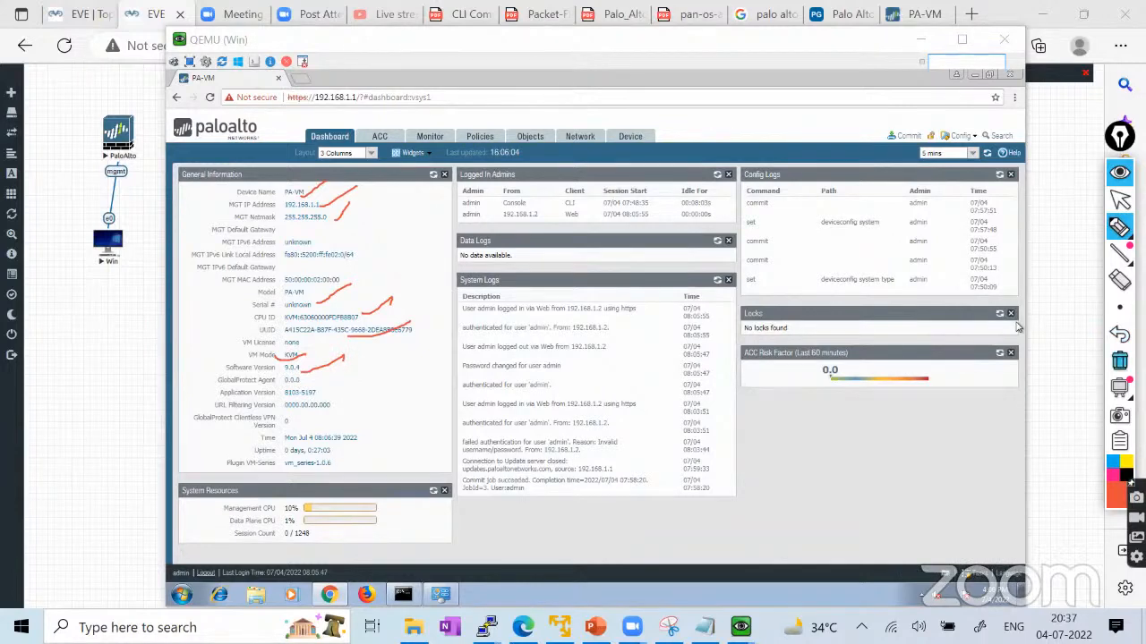
click(1118, 361)
click(1119, 200)
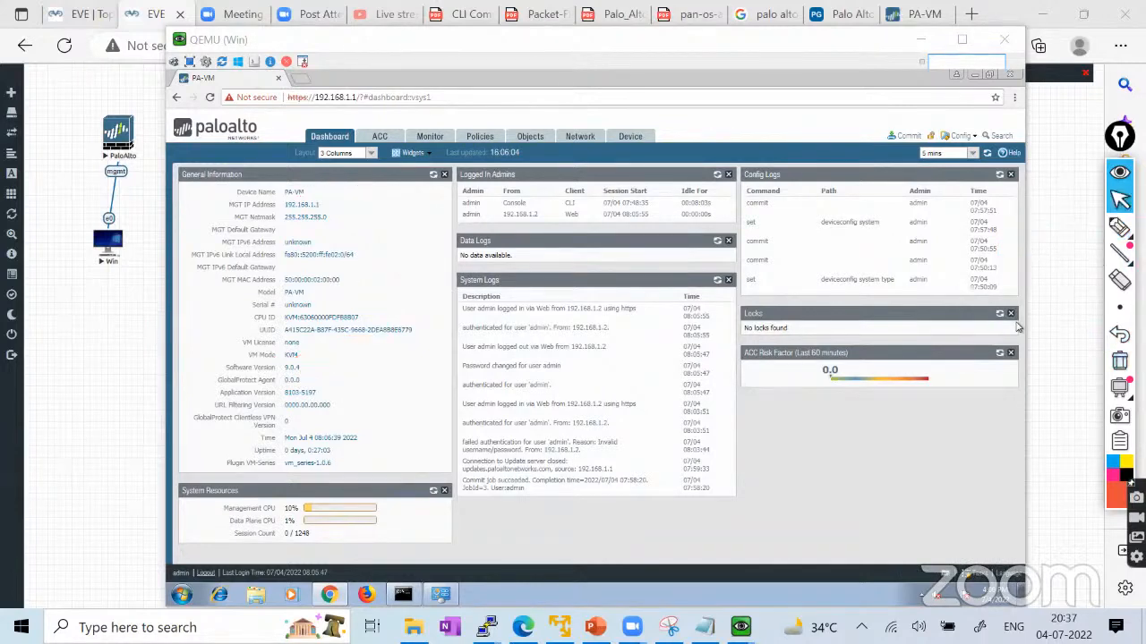
View the ACC, Monitor, Policies and Objects pages, then bring up PowerPoint slide 10.
click(390, 141)
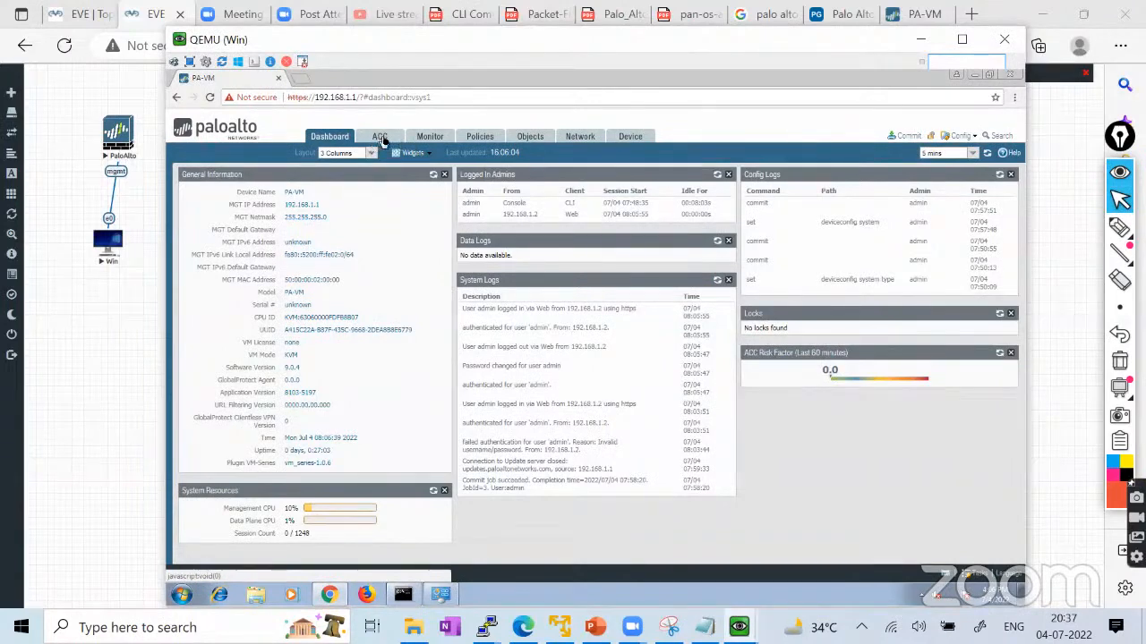
click(382, 139)
click(430, 139)
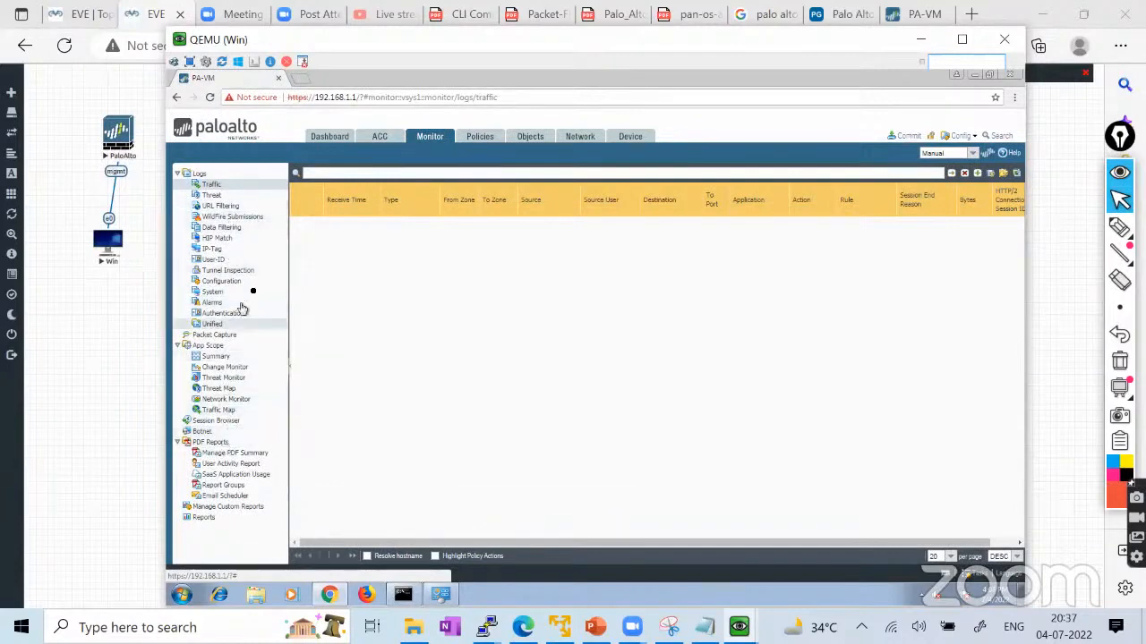
click(481, 141)
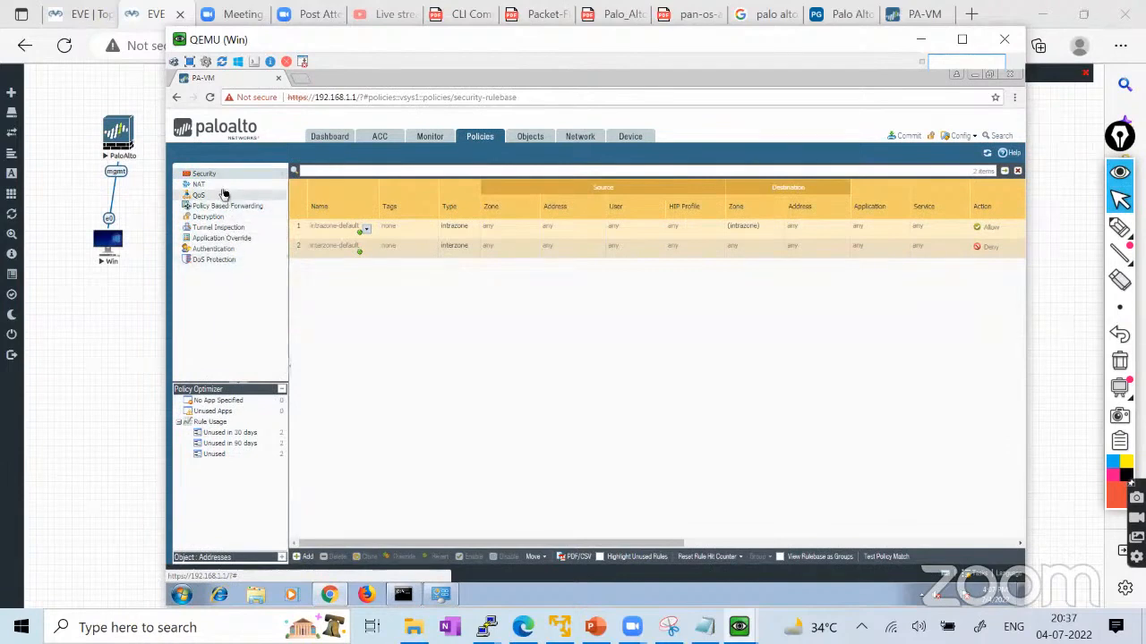
click(525, 141)
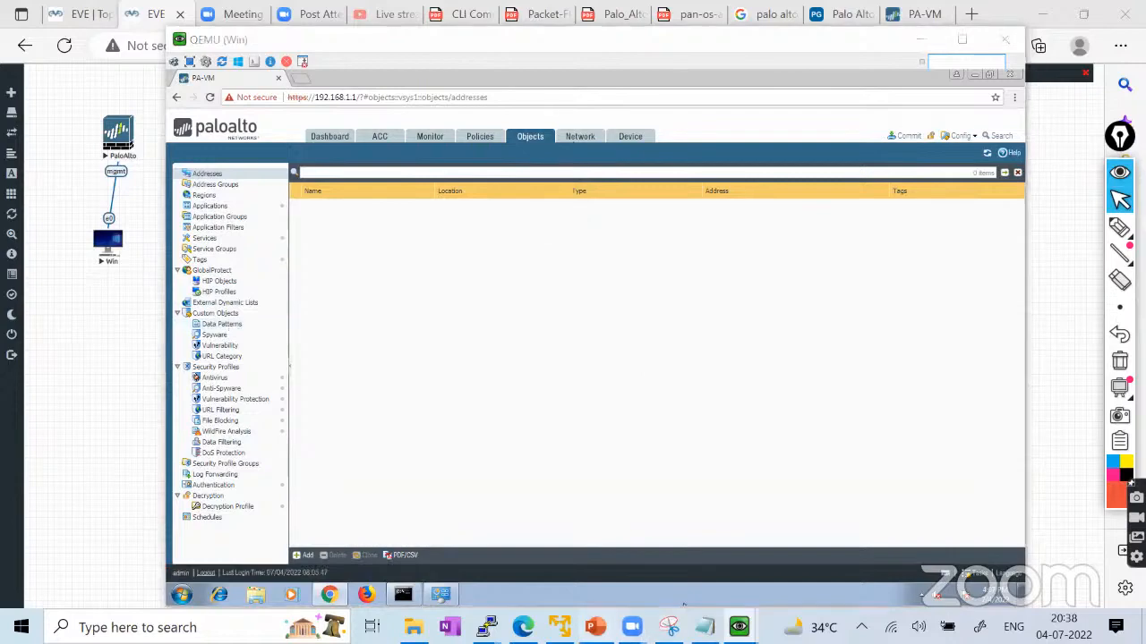
click(594, 628)
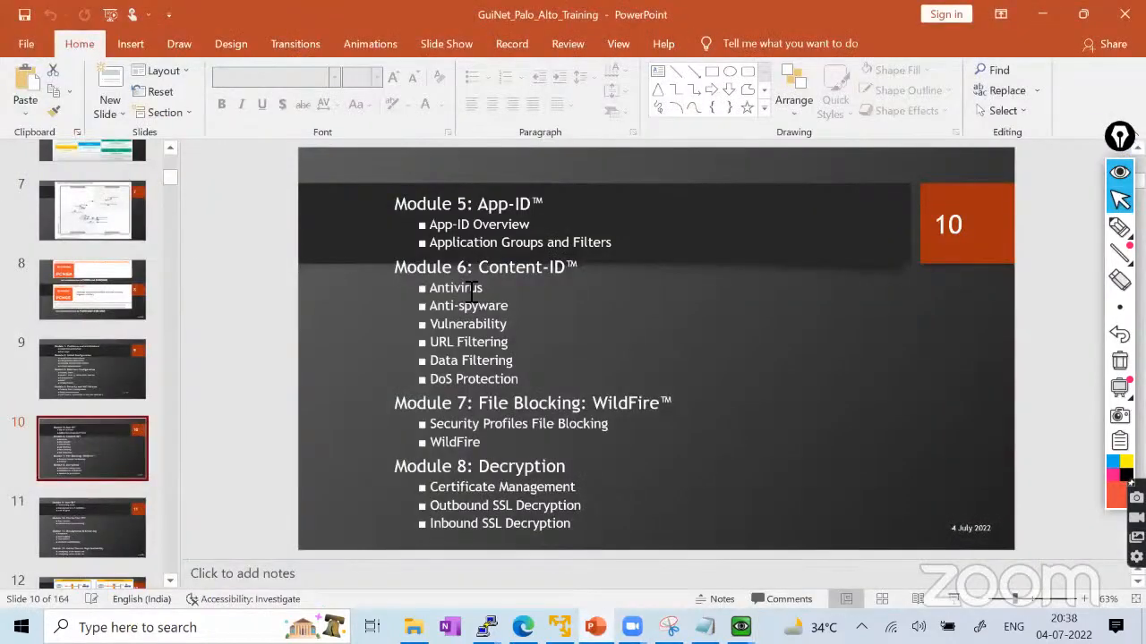